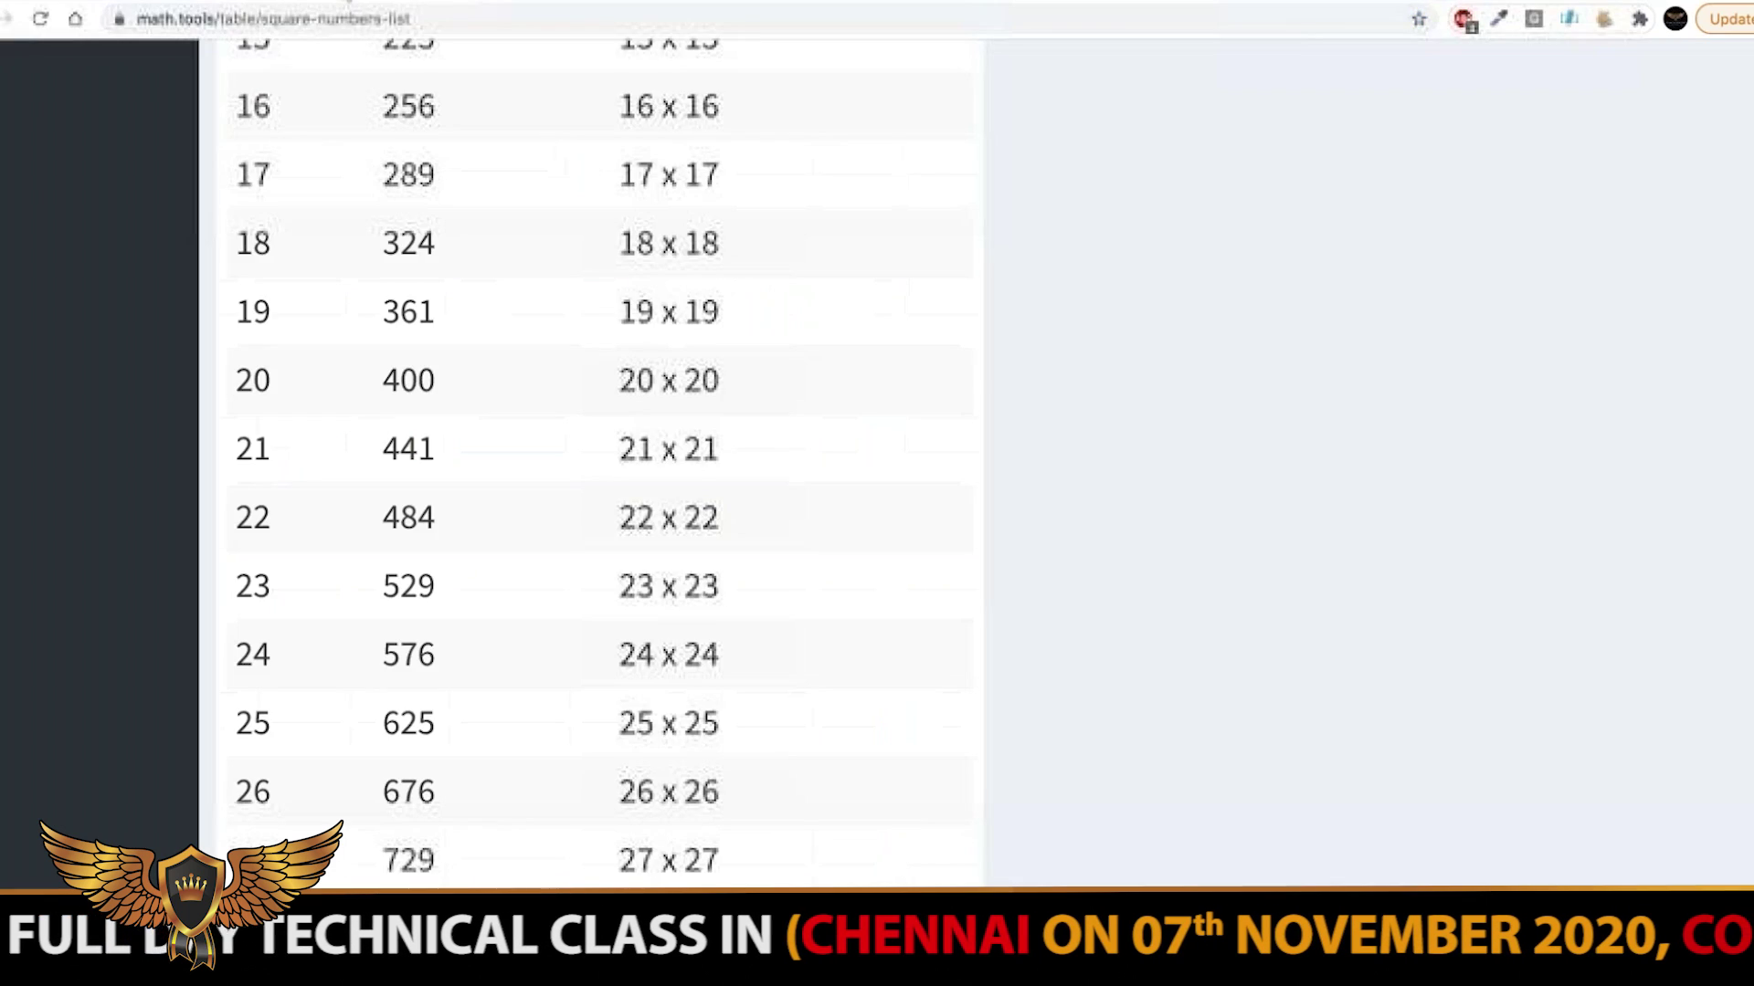
# Step: Look through the first entries of the square numbers table to find price levels for the chart
pyautogui.scroll(15, 594, 456)
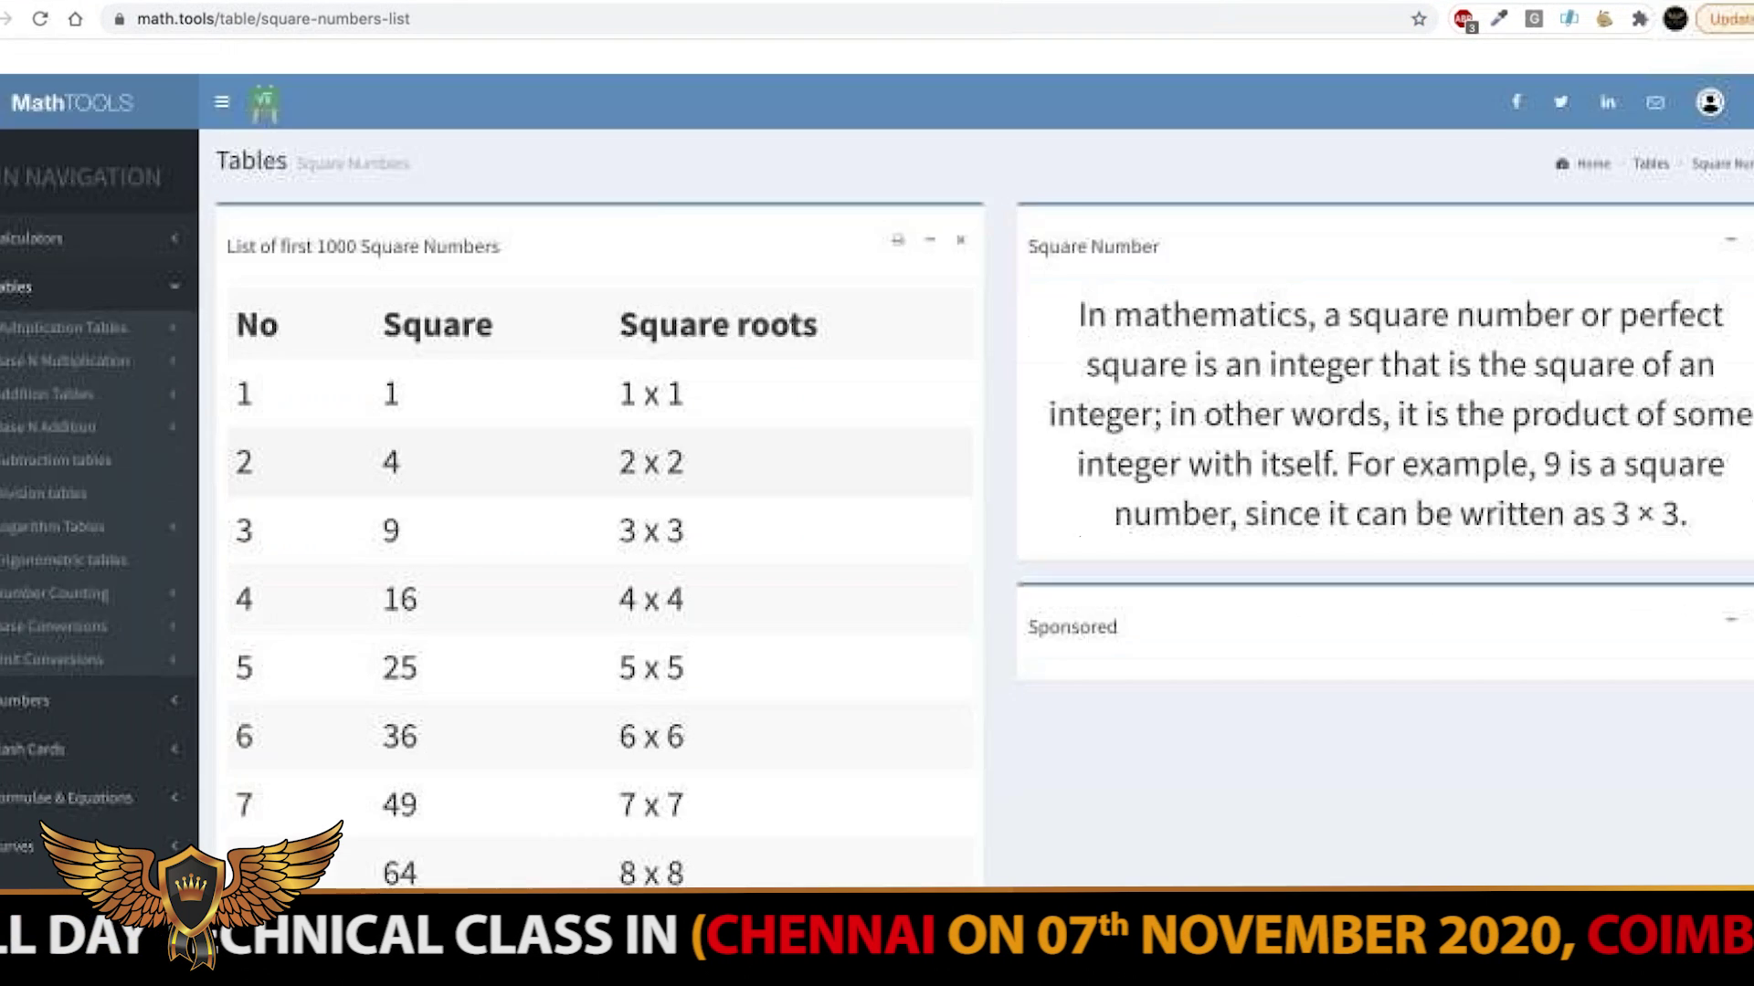
pyautogui.scroll(-2, 594, 456)
pyautogui.scroll(-5, 343, 420)
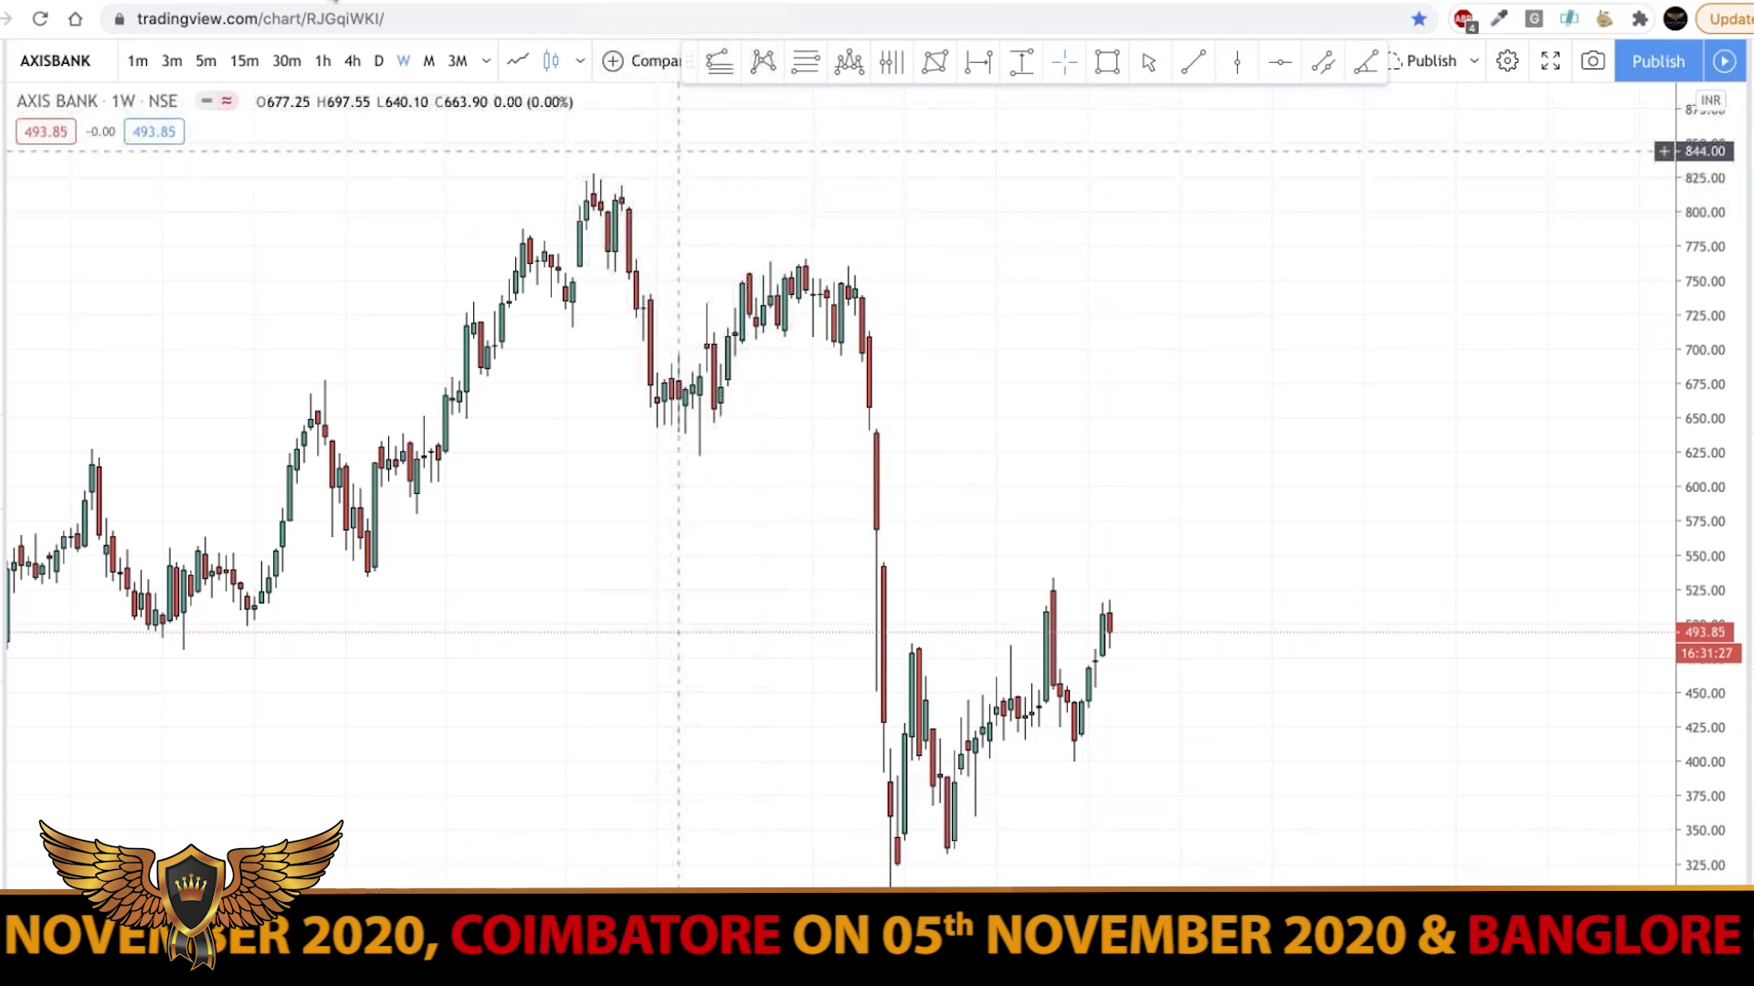
# Step: Switch to the TradingView chart and place a horizontal line at about 289.40, near the lowest wick of the weekly AXISBANK candles
pyautogui.scroll(-3, 600, 456)
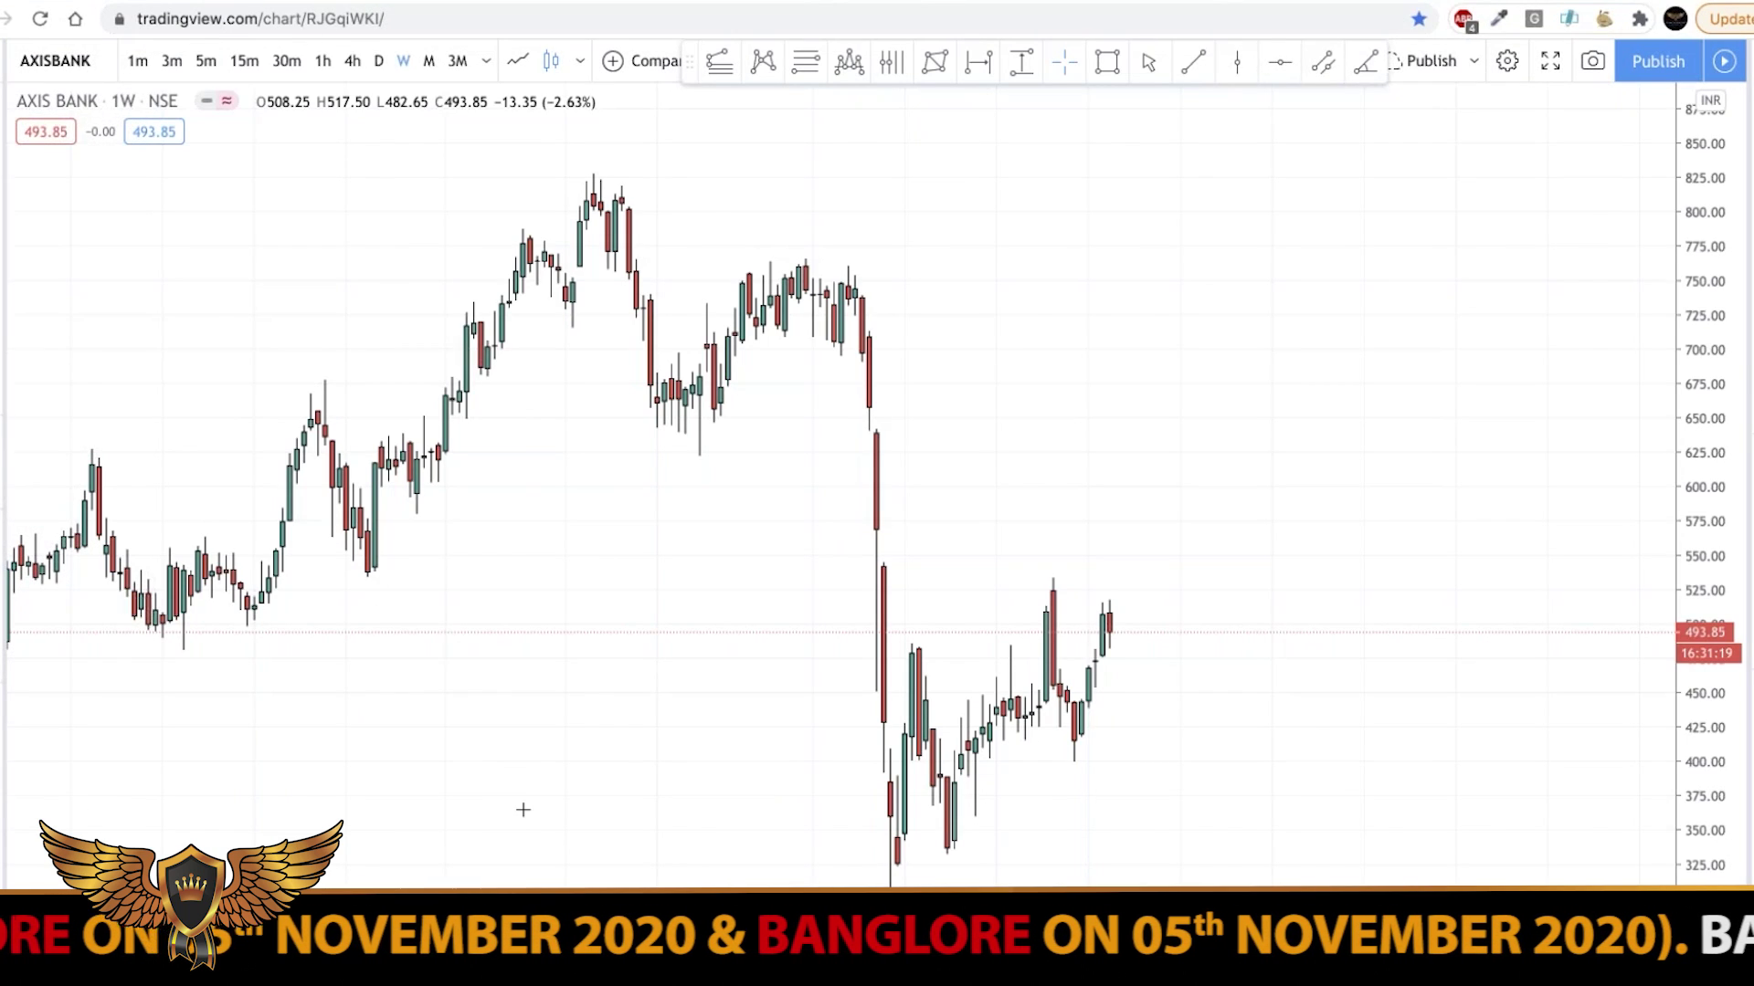
pyautogui.hotkey('alt', 'h')
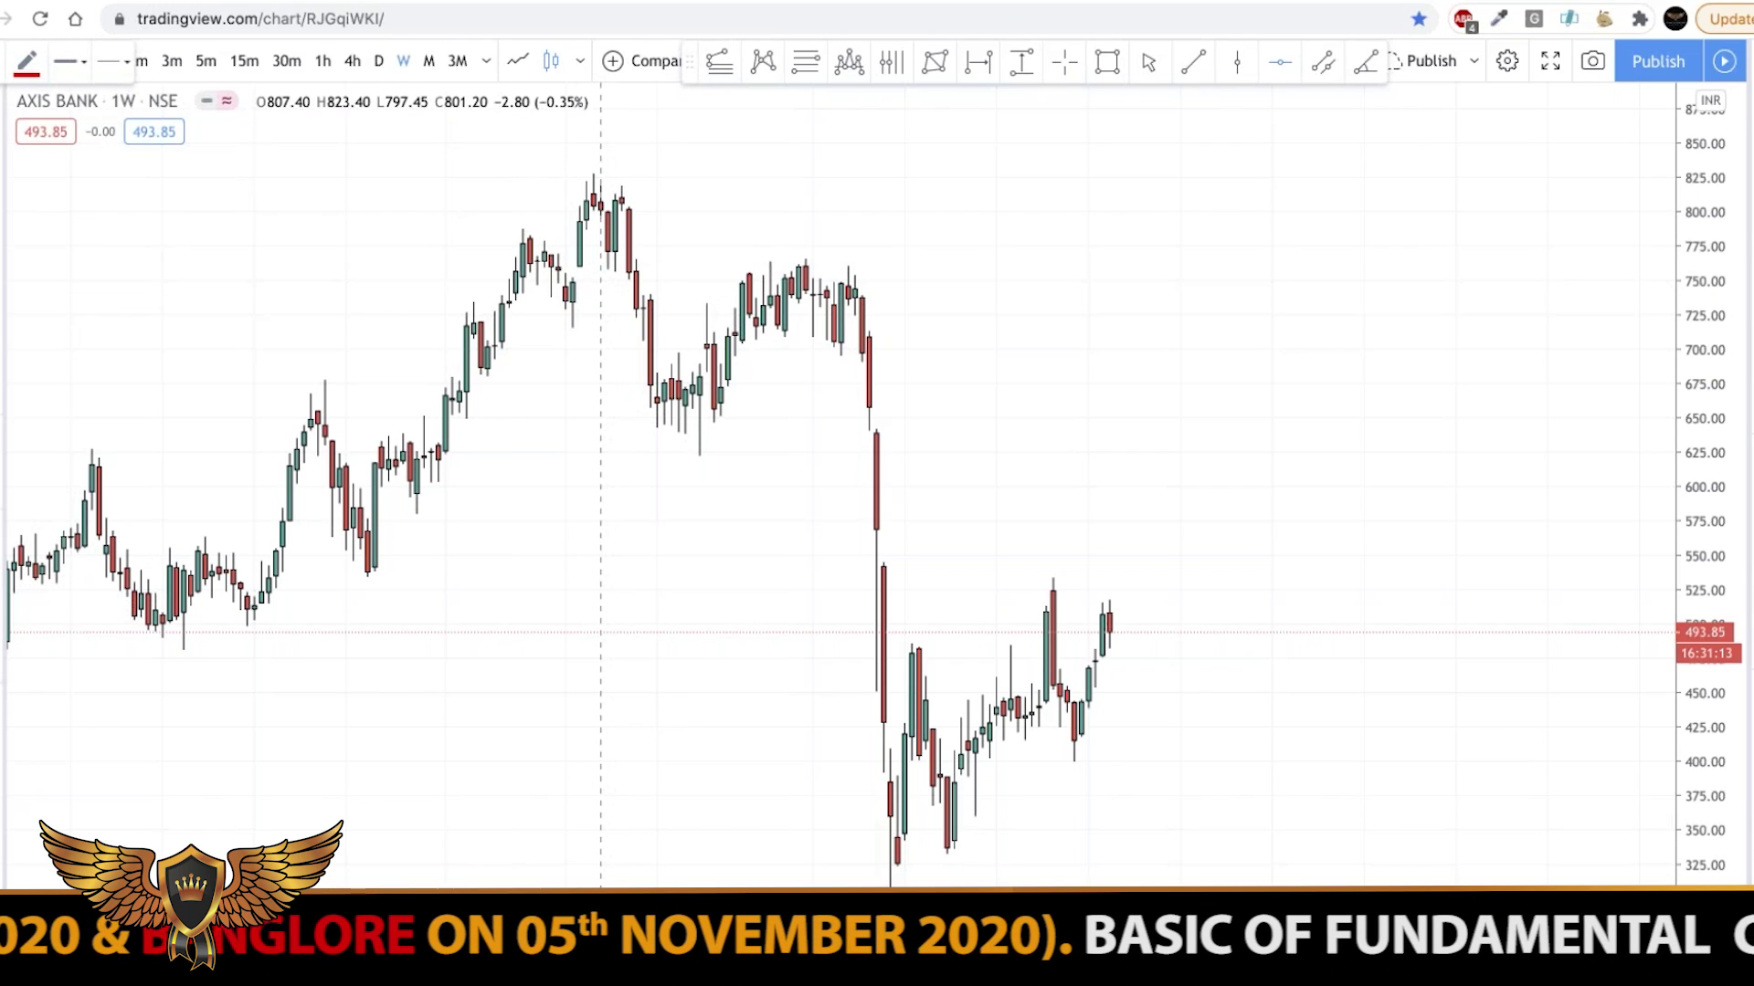
pyautogui.click(600, 914)
pyautogui.click(968, 878)
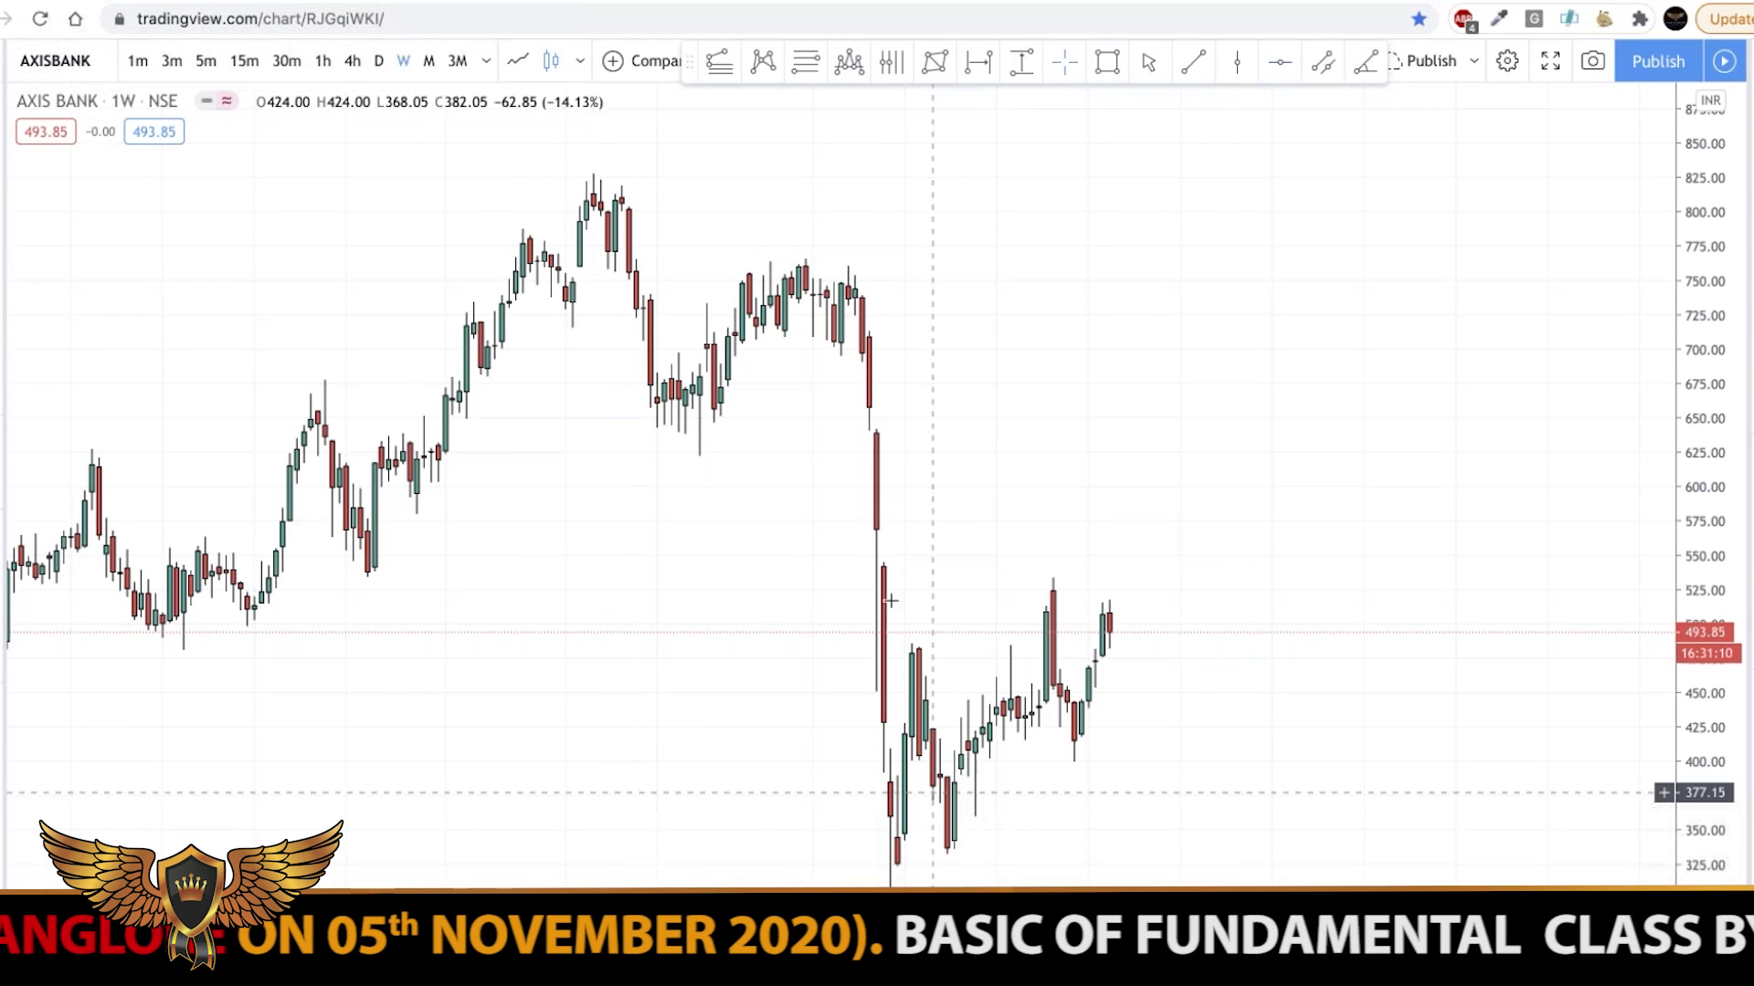
pyautogui.scroll(3, 949, 869)
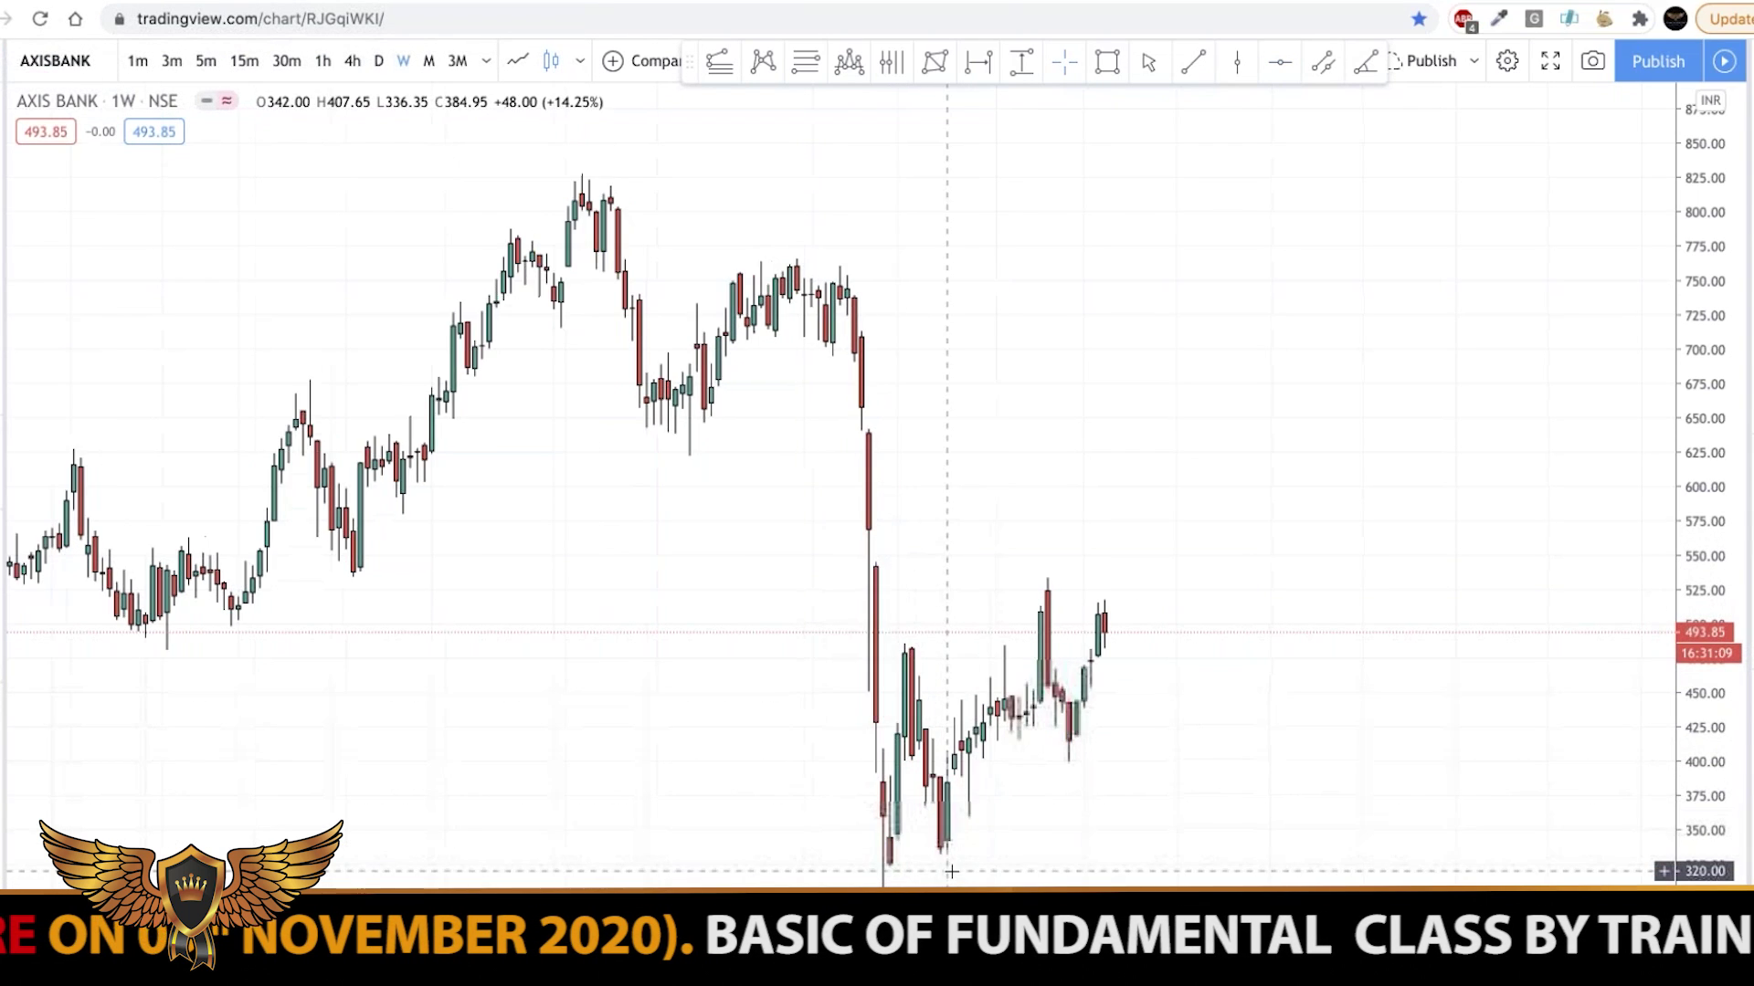
pyautogui.moveTo(1707, 689); pyautogui.dragTo(1707, 665)
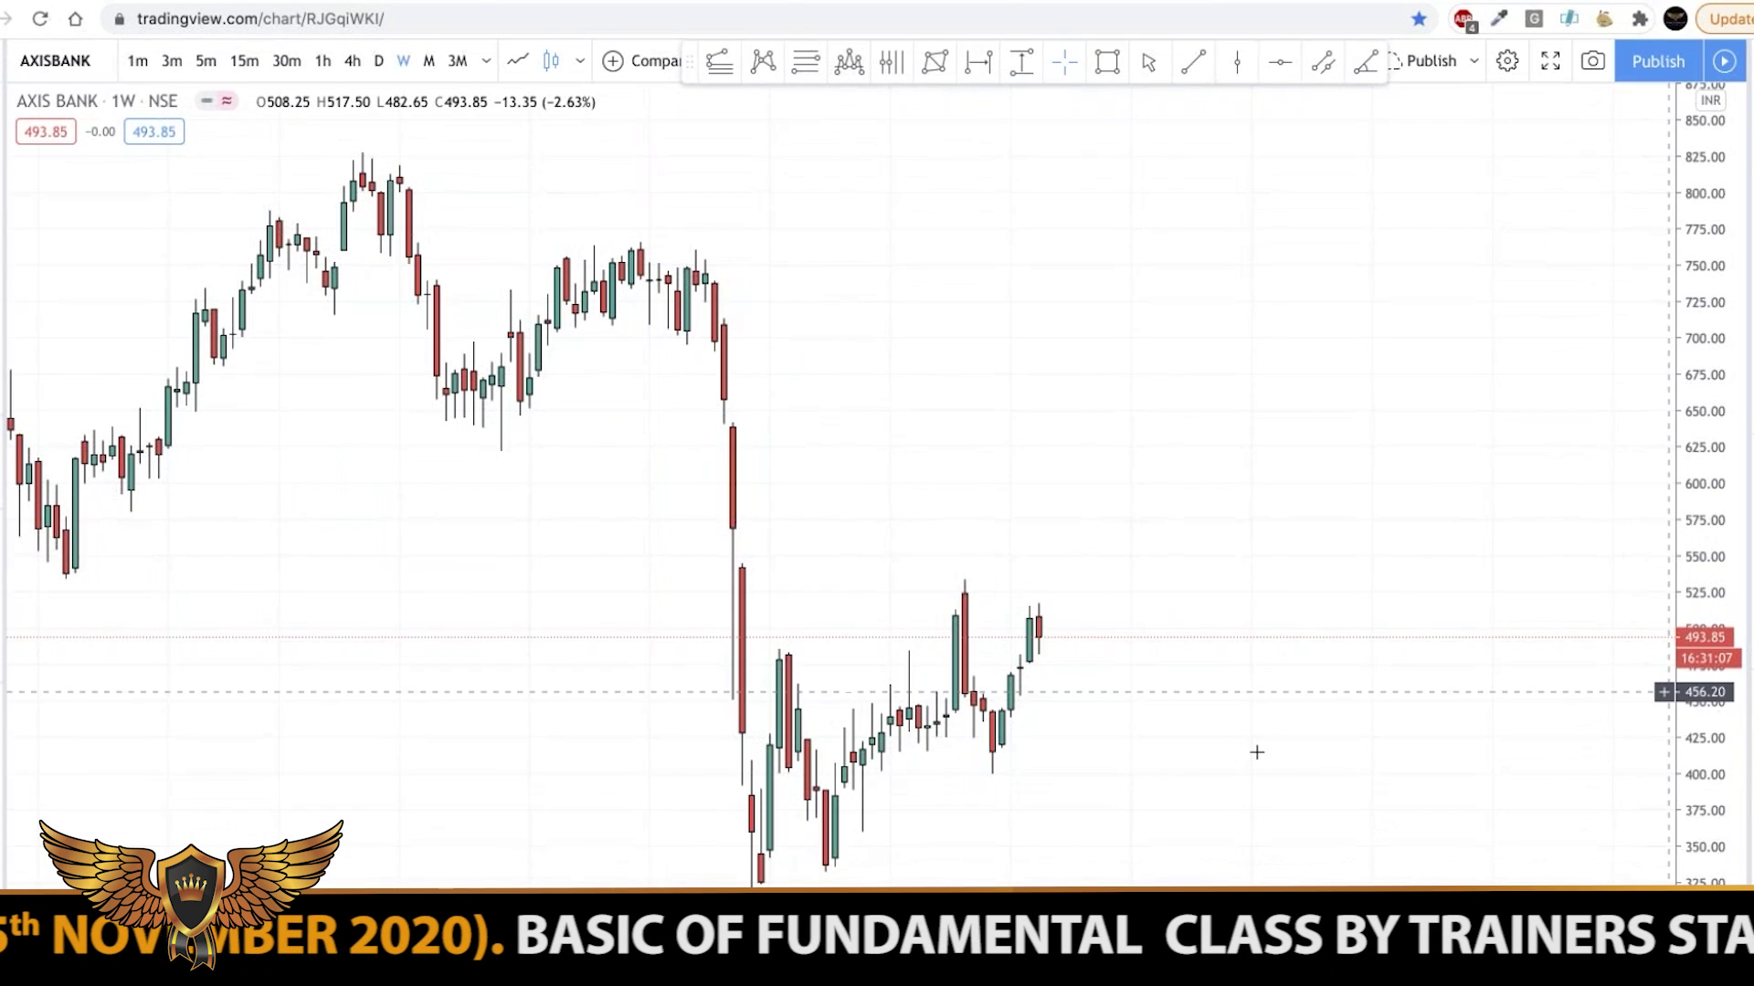
pyautogui.moveTo(1252, 751); pyautogui.dragTo(1236, 498)
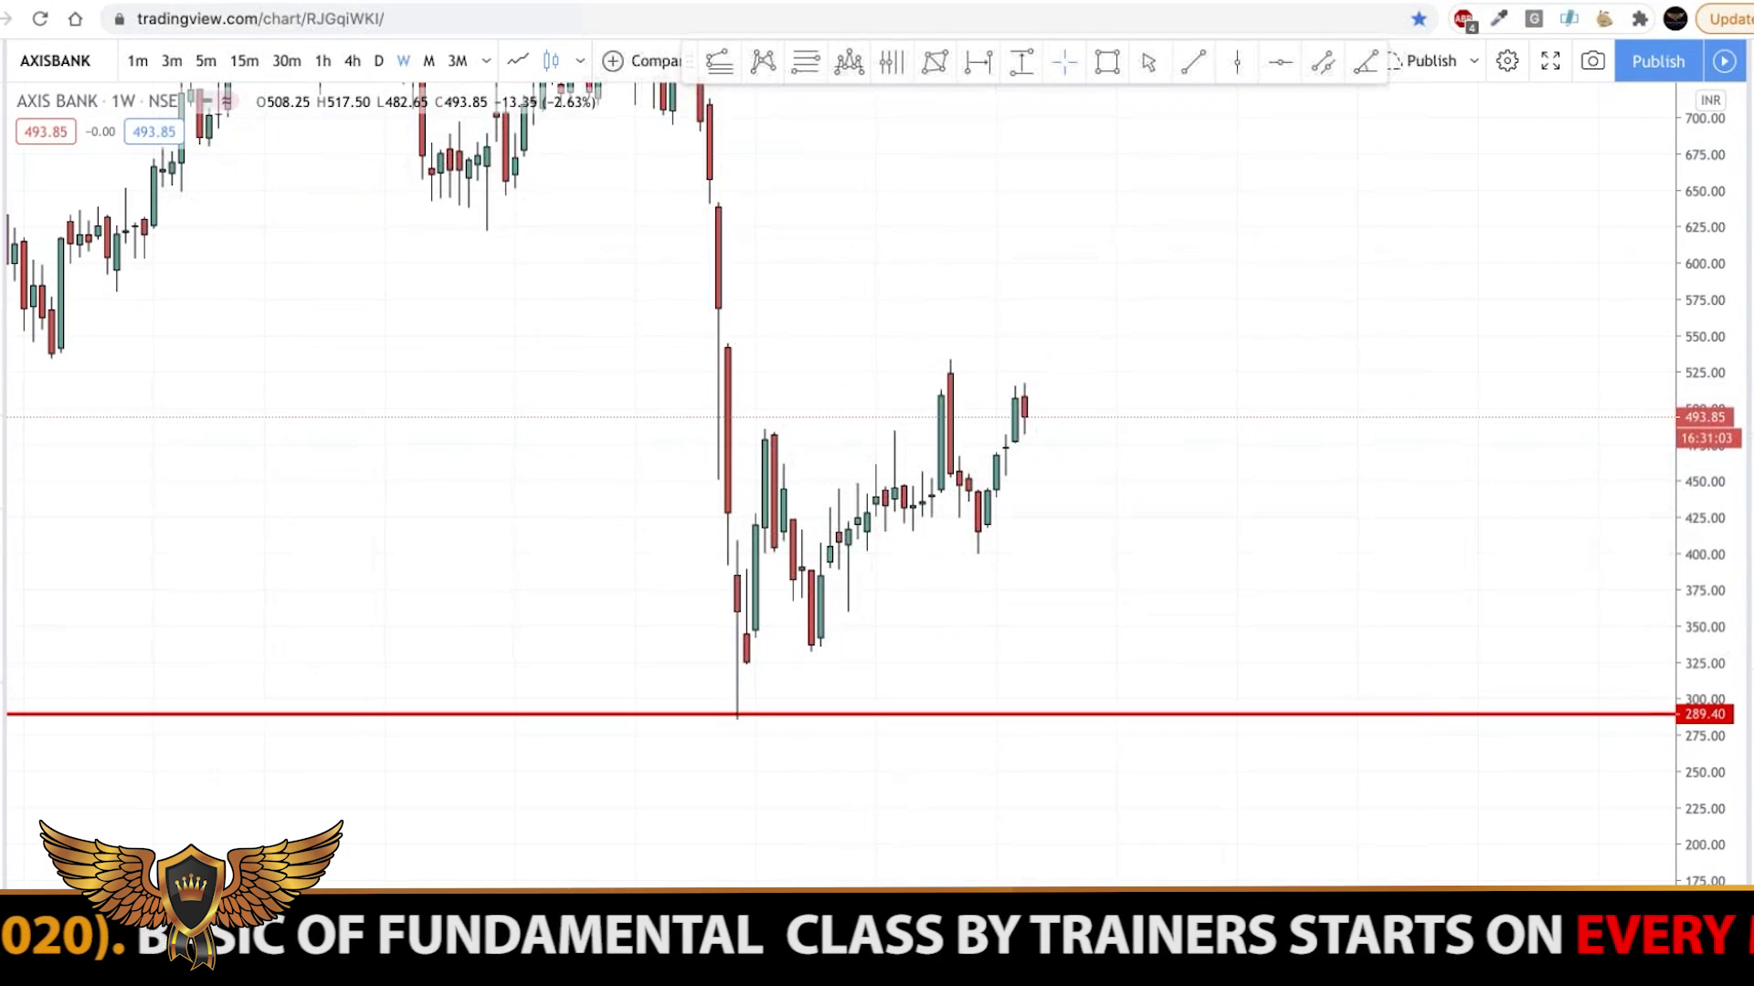
# Step: Check the square numbers table for the next level and place a horizontal line at about 324.55 on the weekly chart
pyautogui.click(211, 3)
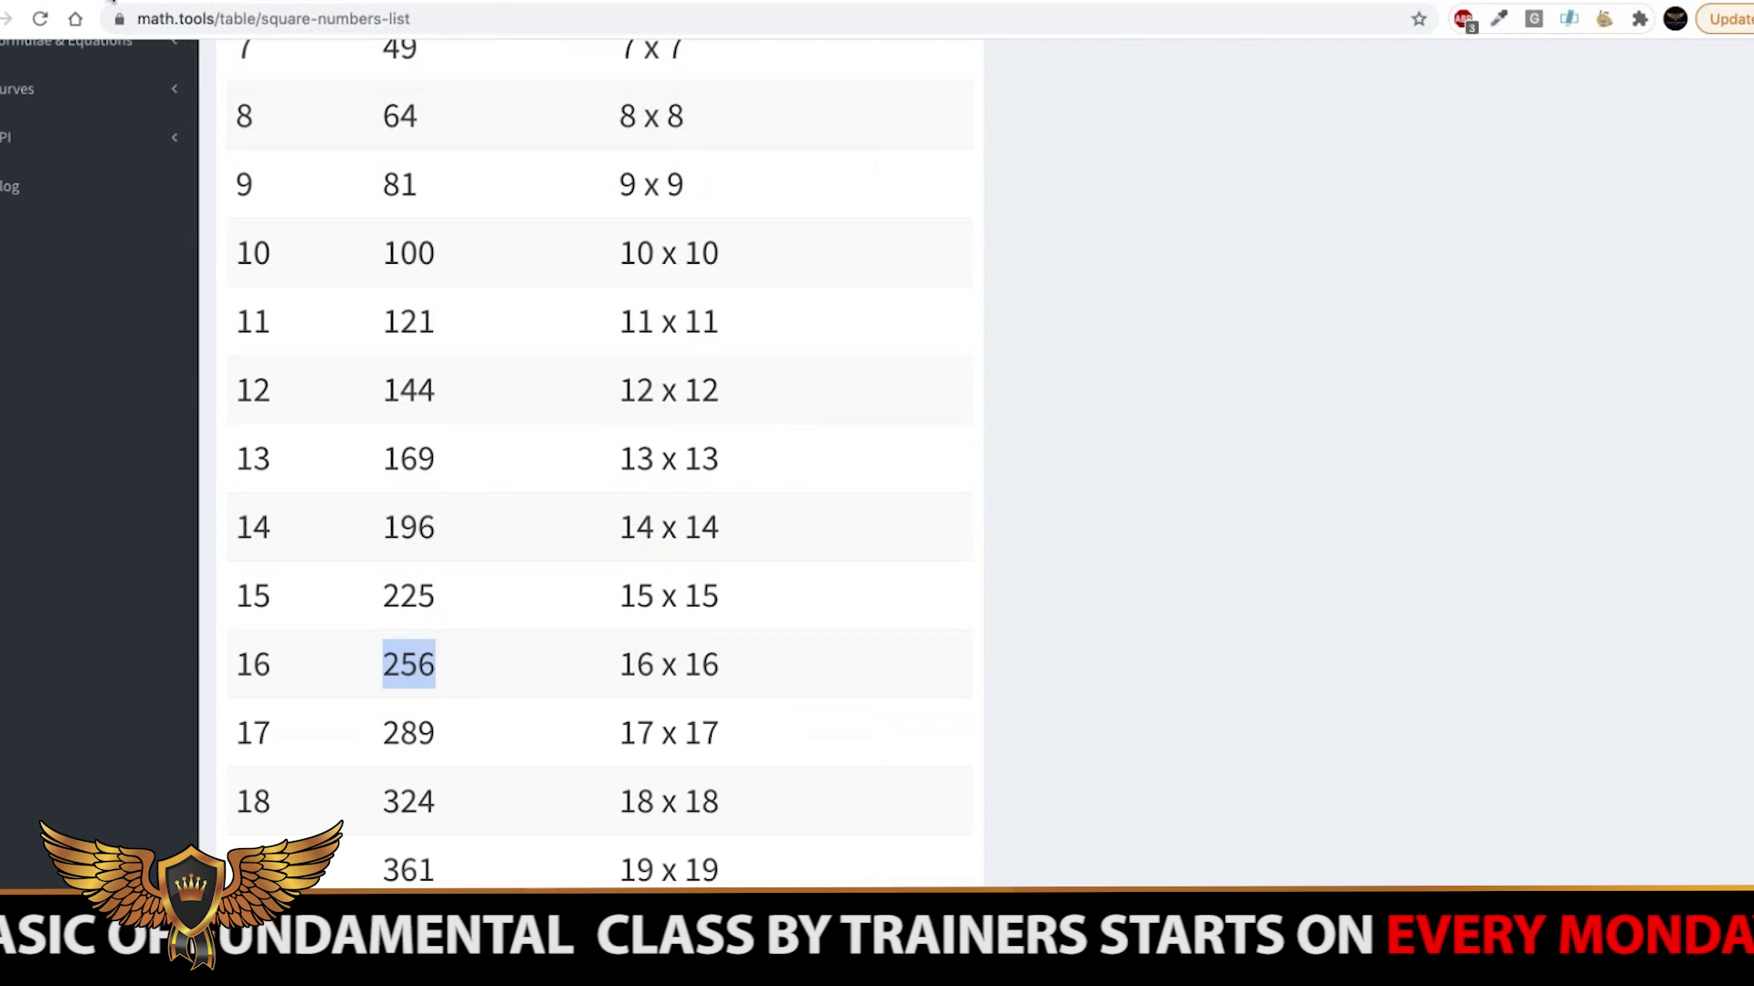
pyautogui.click(98, 3)
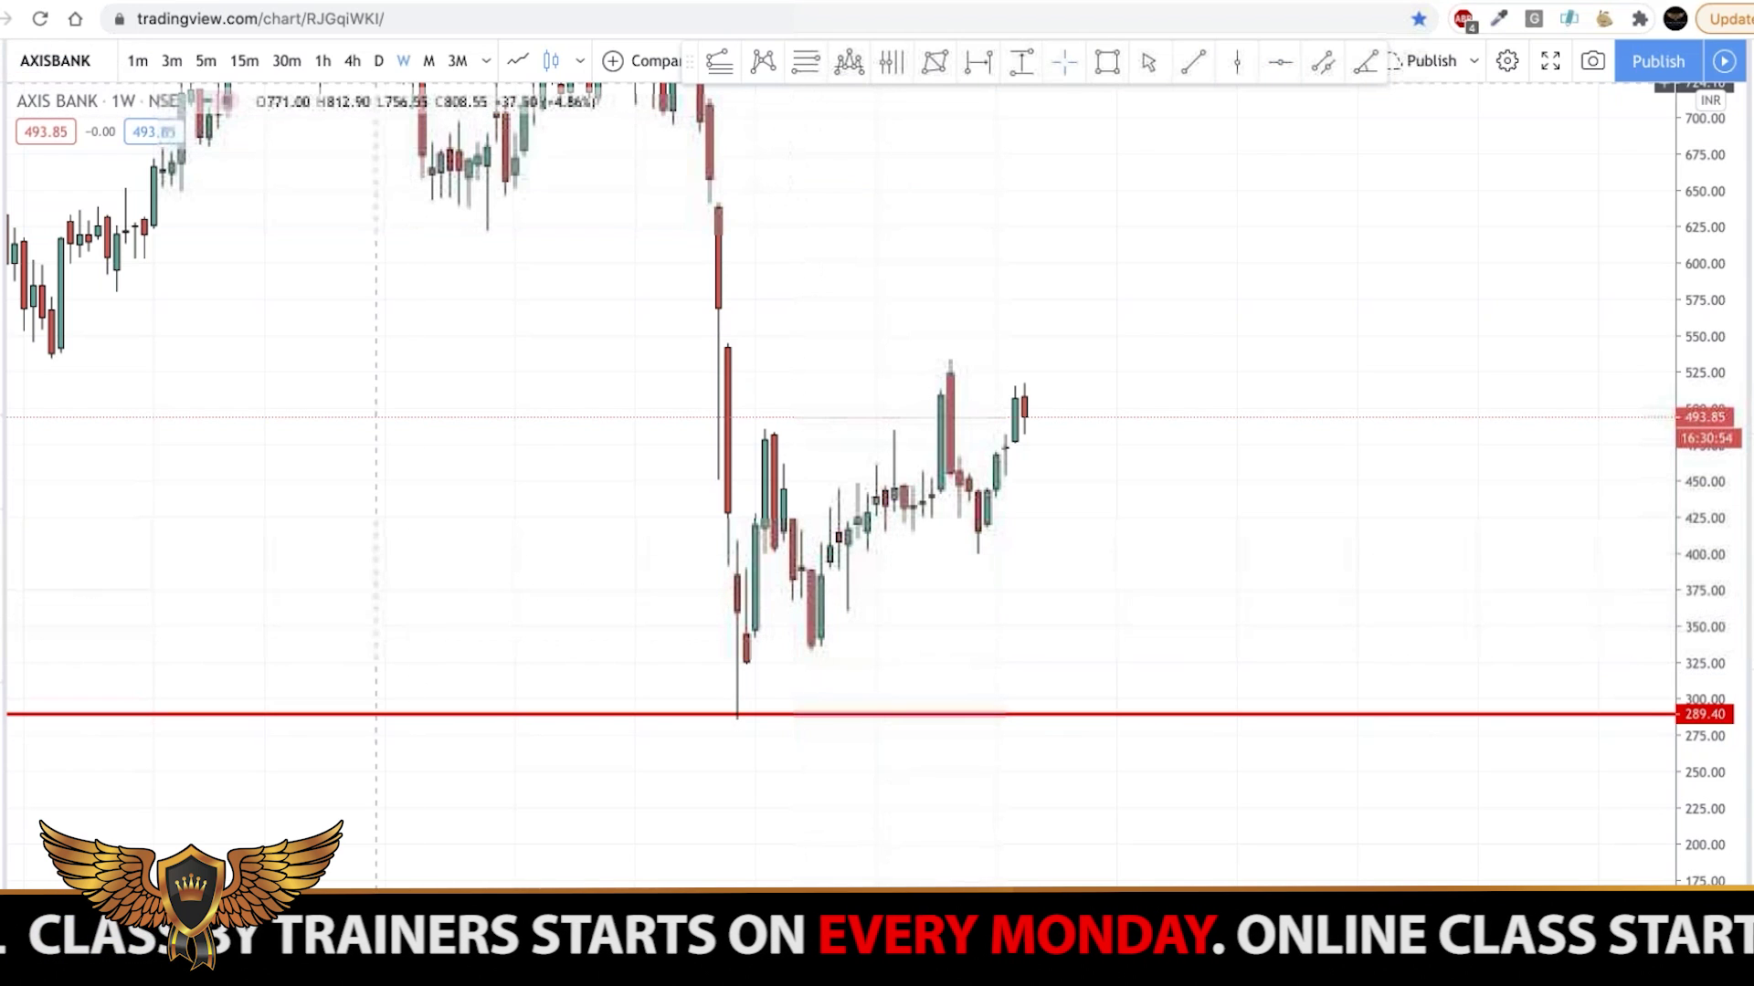
pyautogui.hotkey('ctrl', 'Tab')
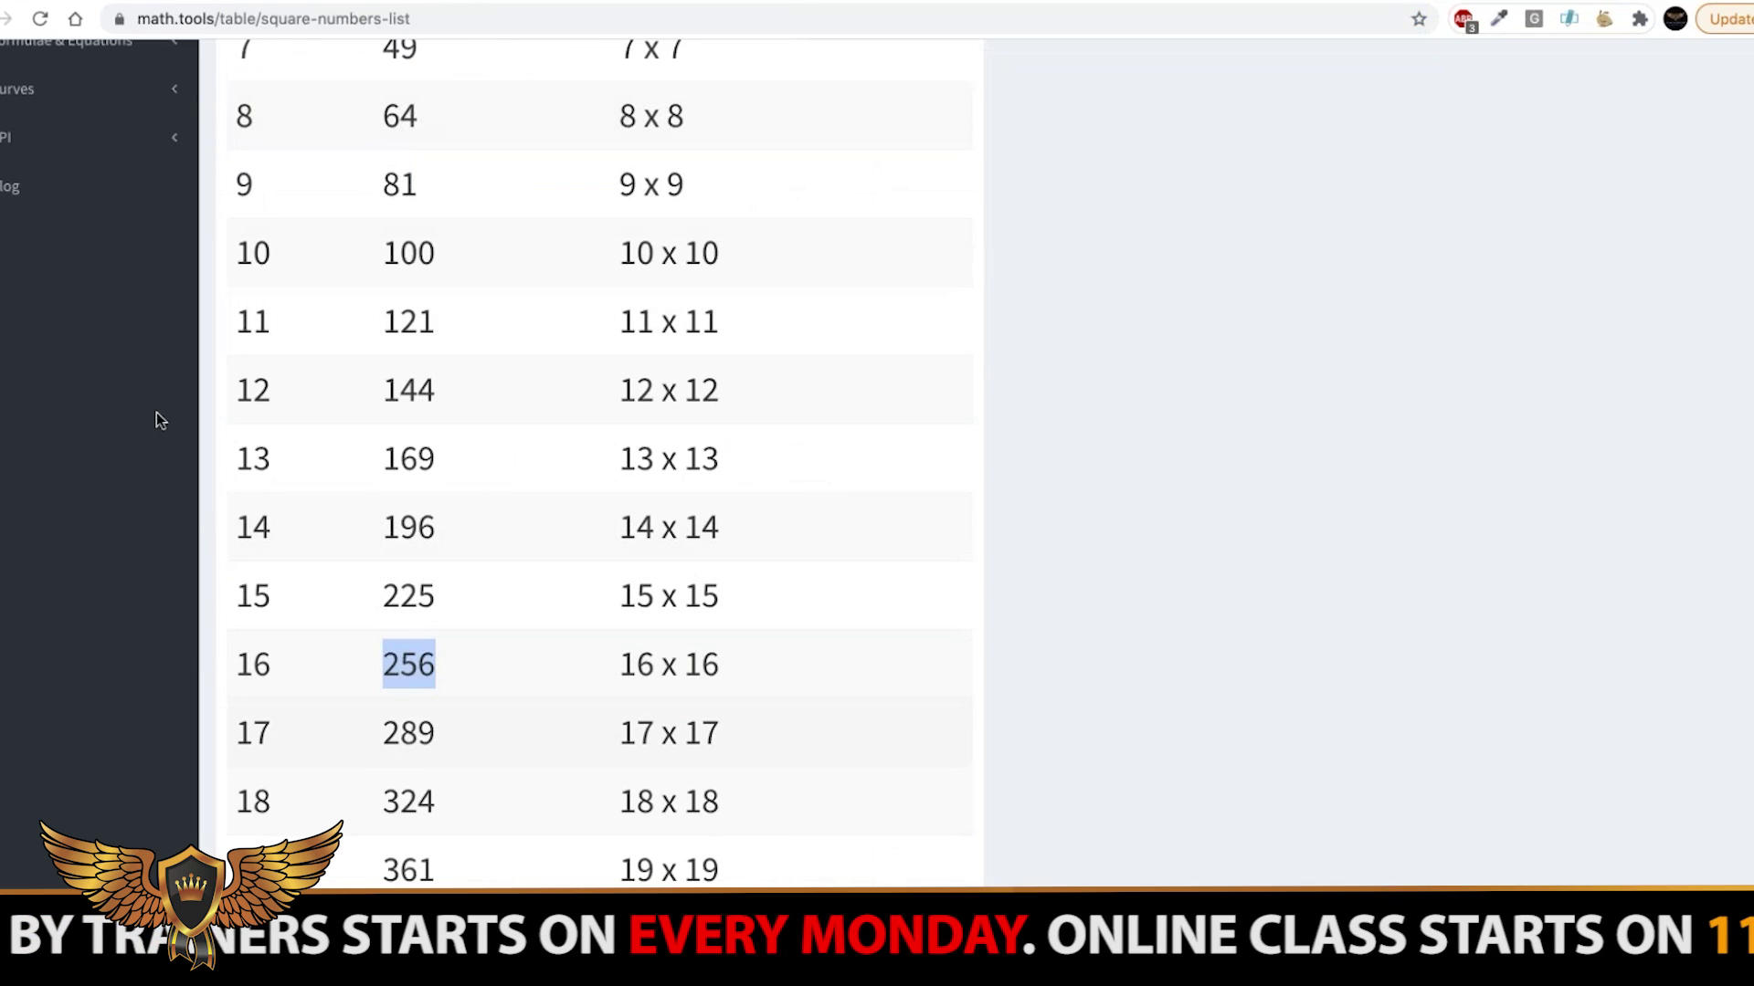
pyautogui.hotkey('ctrl', 'shift', 'Tab')
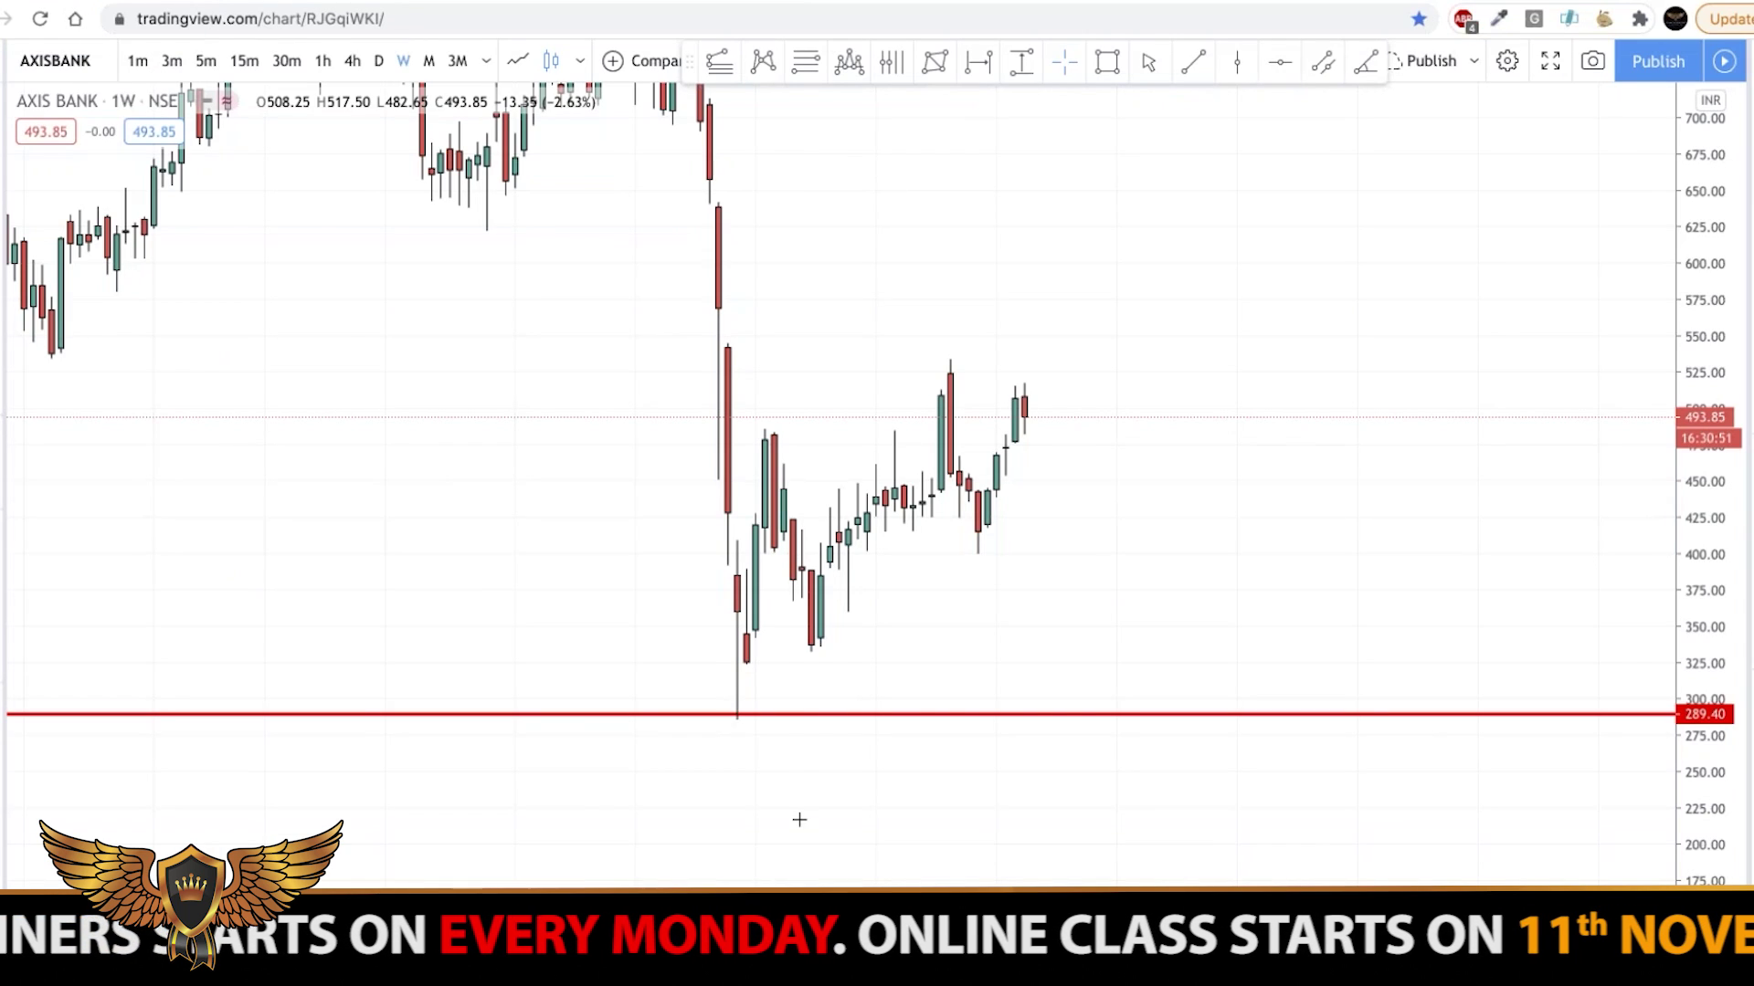
pyautogui.hotkey('alt', 'h')
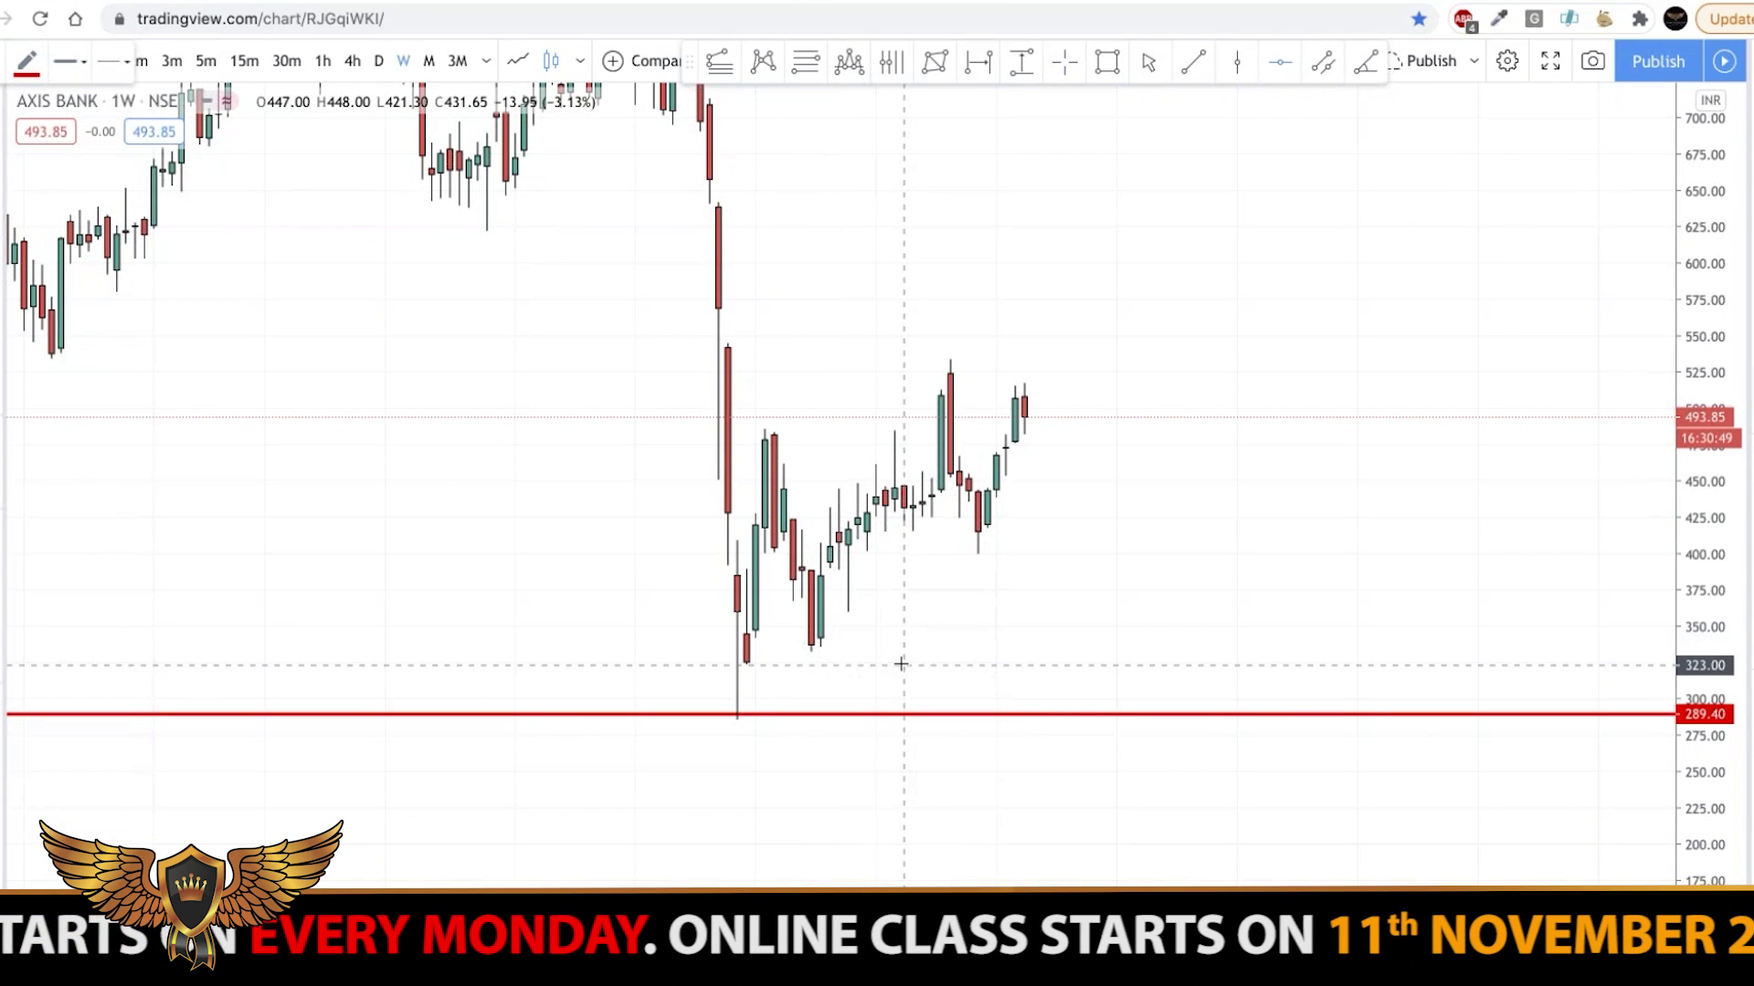
pyautogui.click(840, 663)
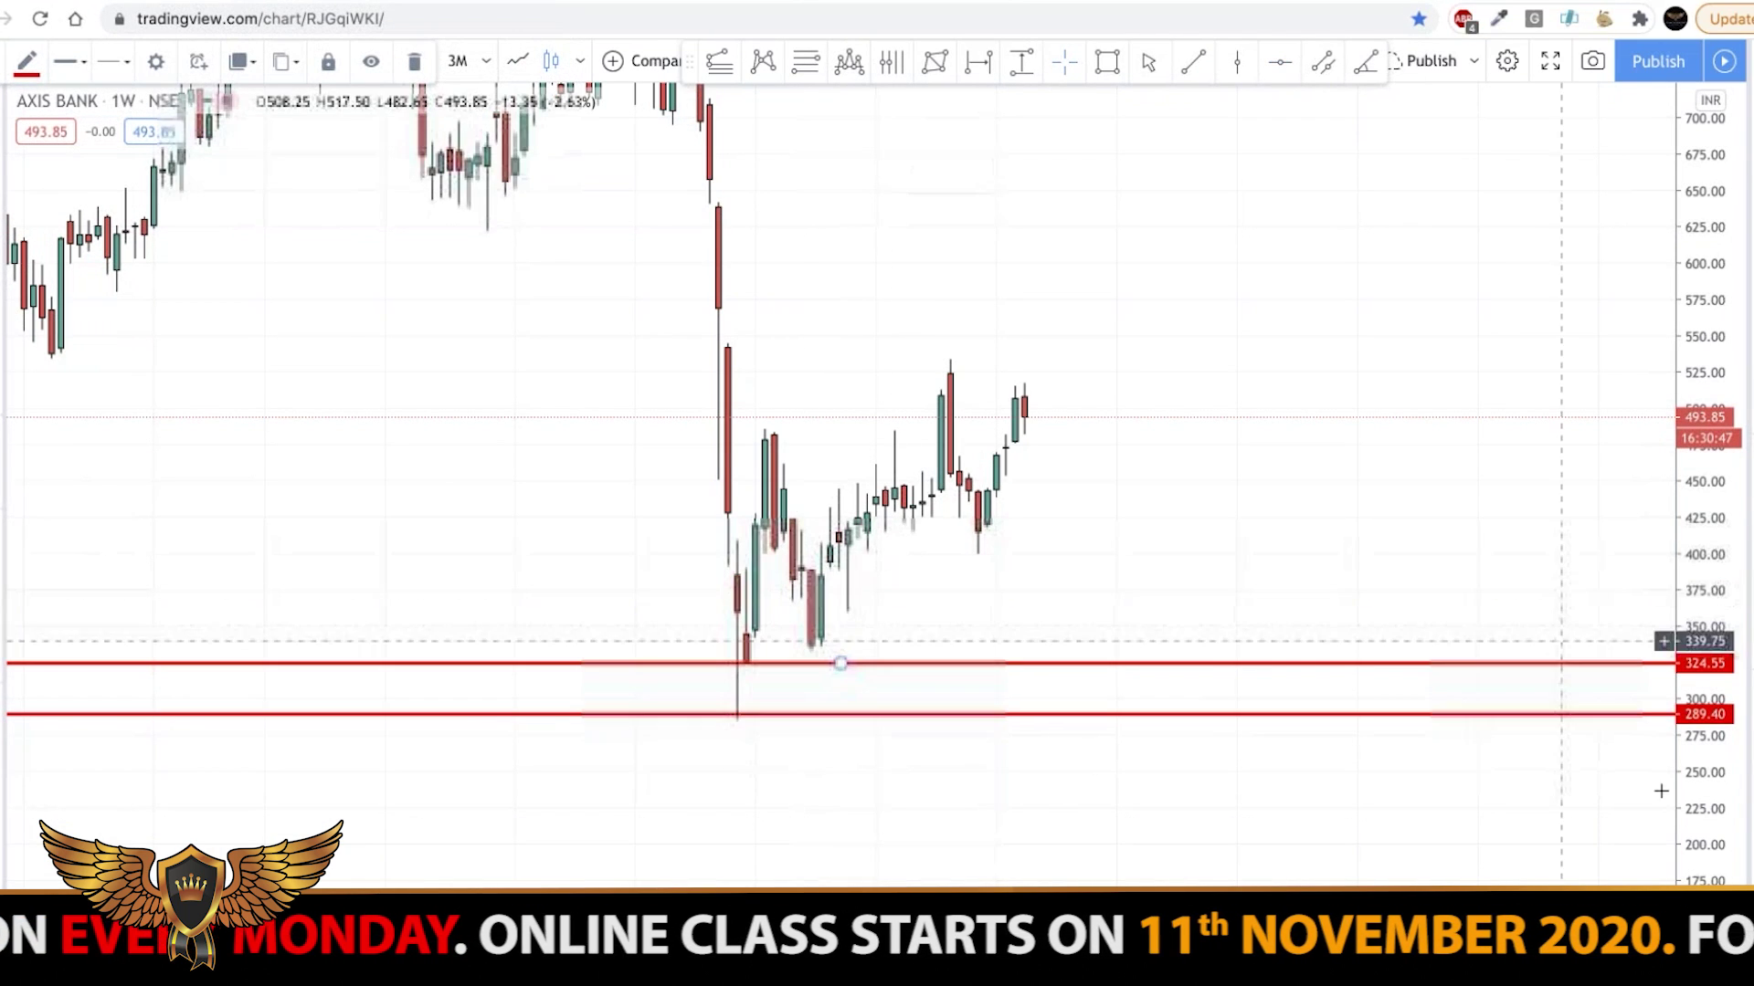
pyautogui.click(602, 286)
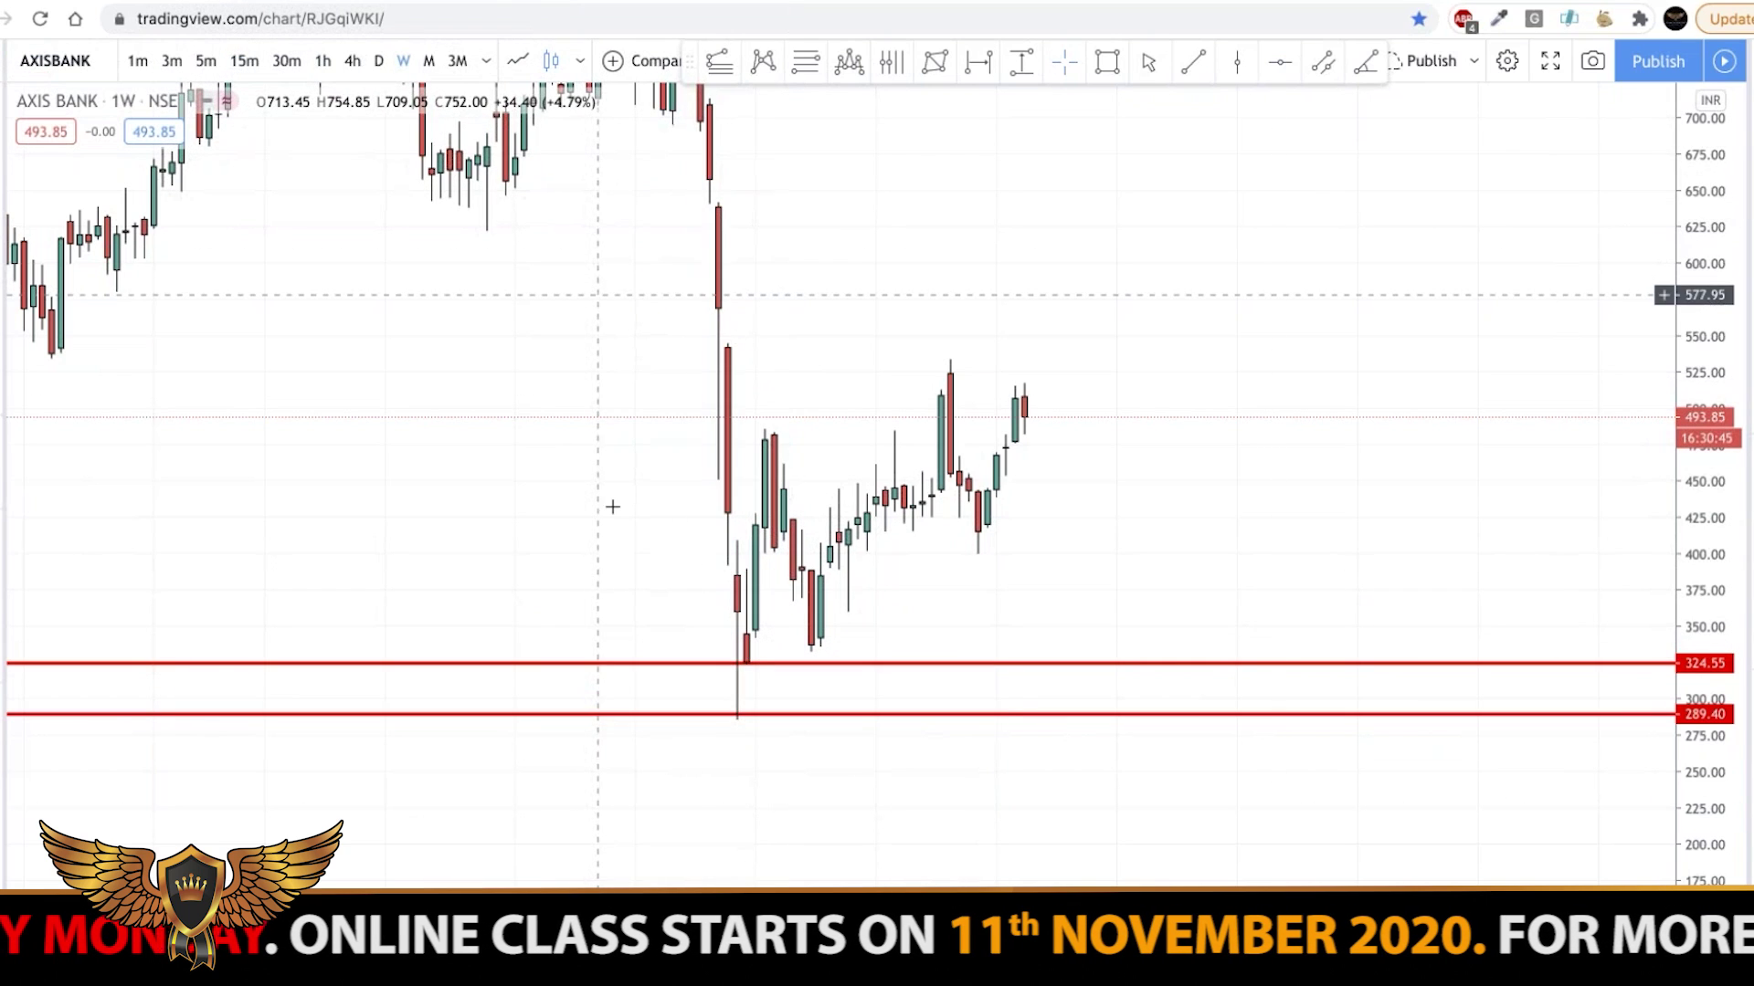
# Step: Switch the chart to the daily timeframe and view the price fall against the two horizontal lines
pyautogui.moveTo(626, 434); pyautogui.dragTo(496, 672)
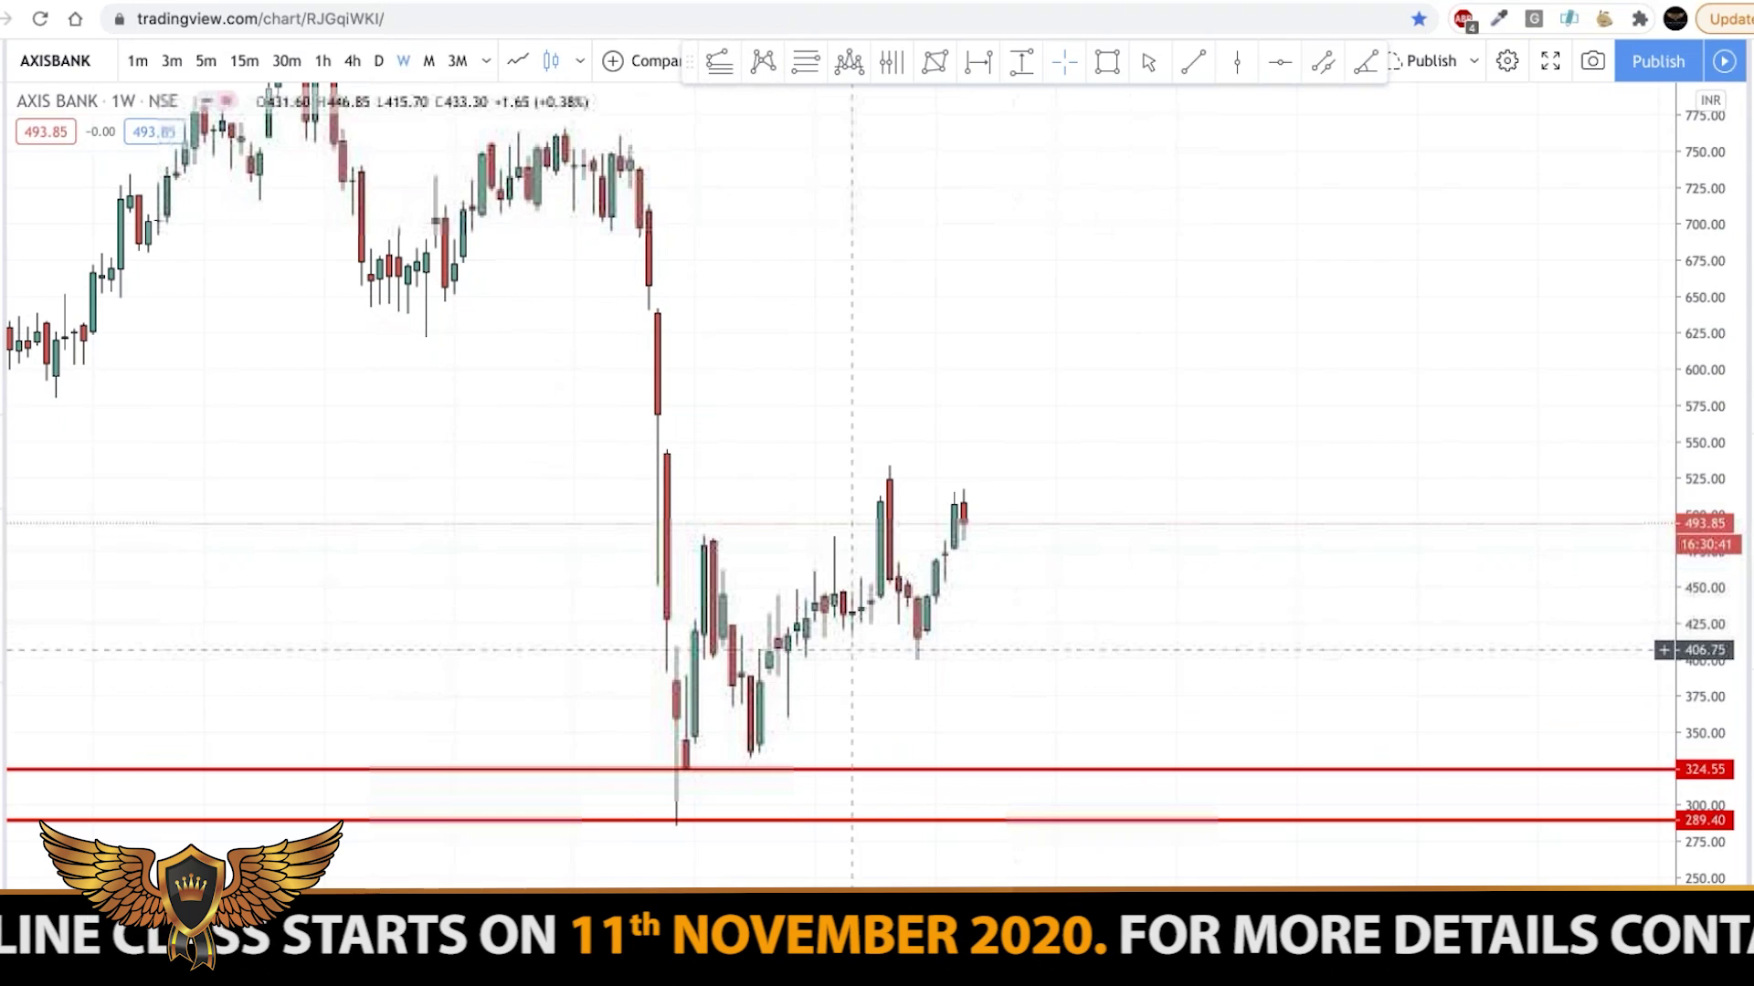
pyautogui.click(378, 60)
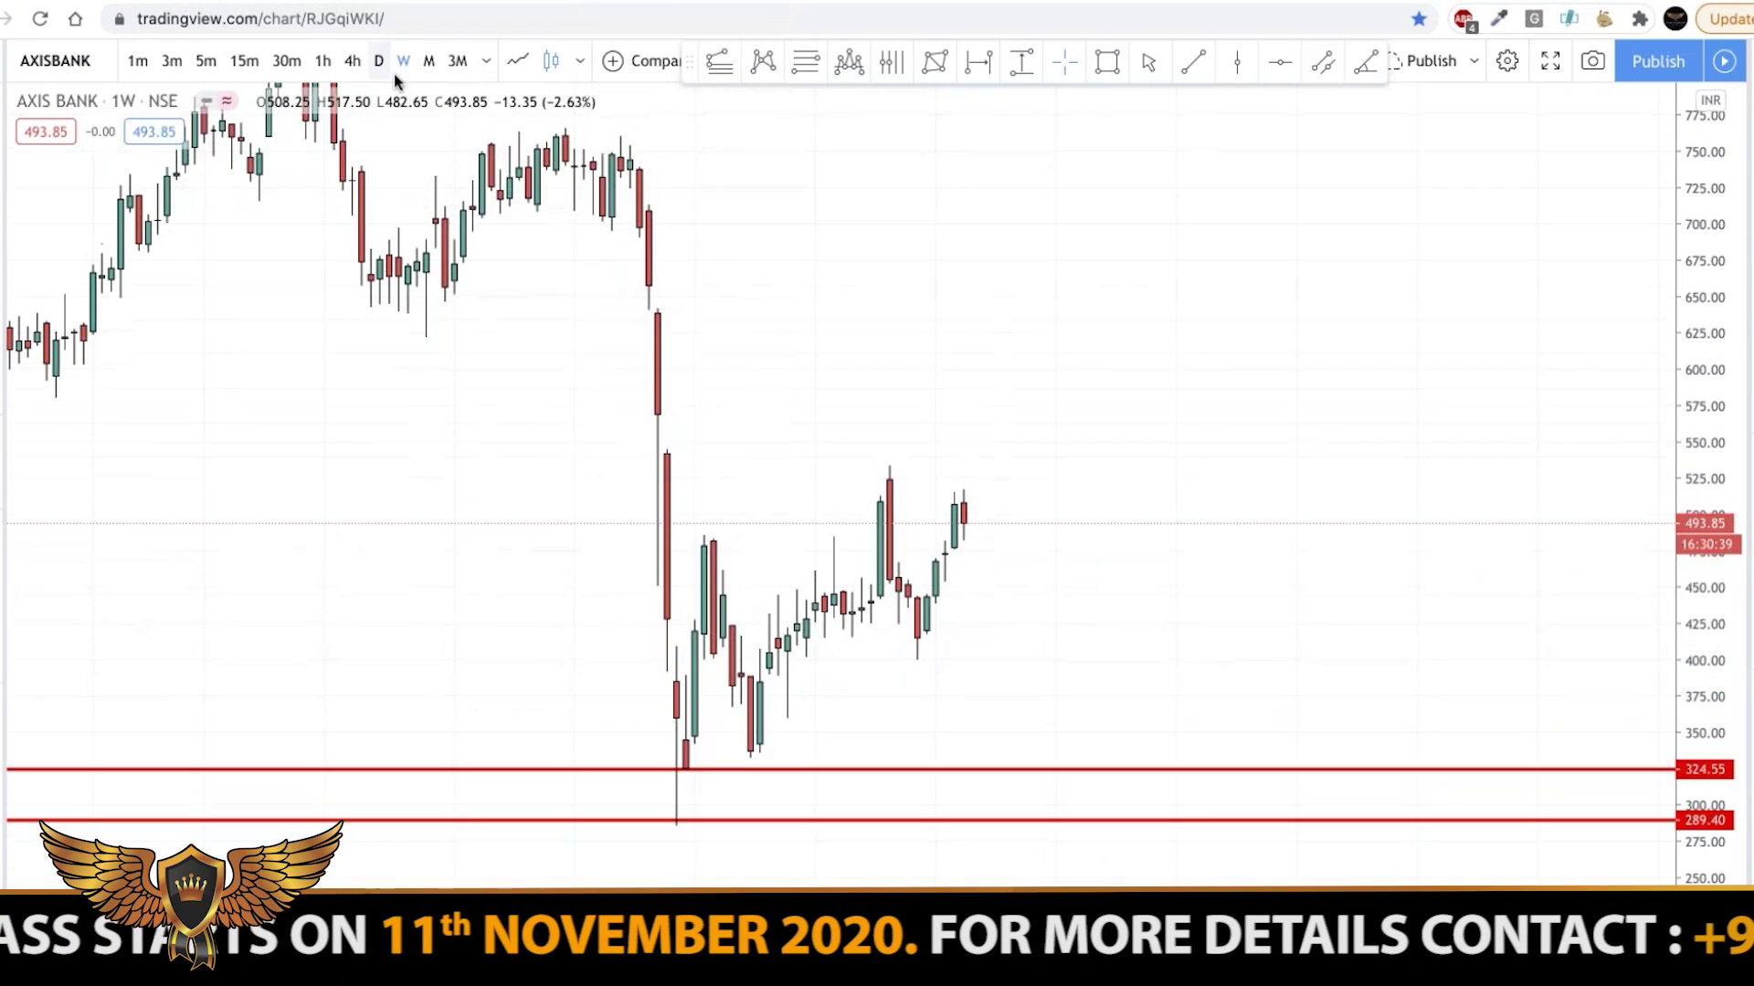
pyautogui.scroll(-5, 494, 392)
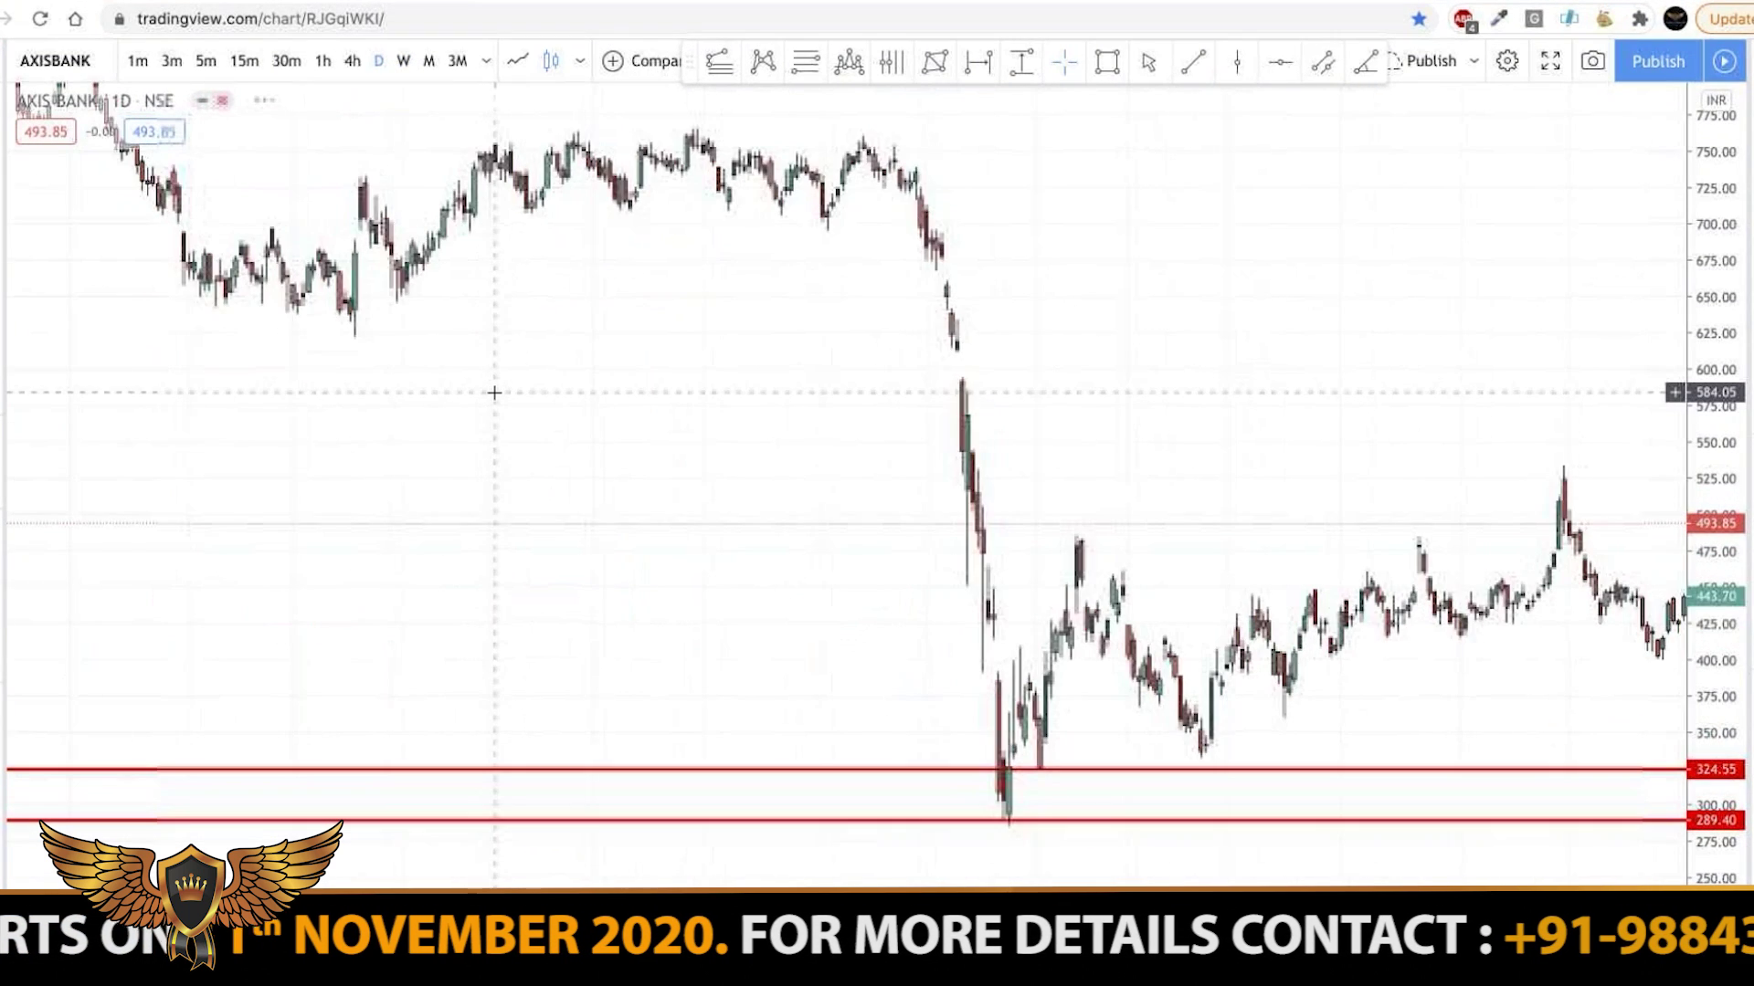
# Step: Switch the chart to the 1-hour timeframe and bring the period of the sharp price fall into view
pyautogui.click(332, 62)
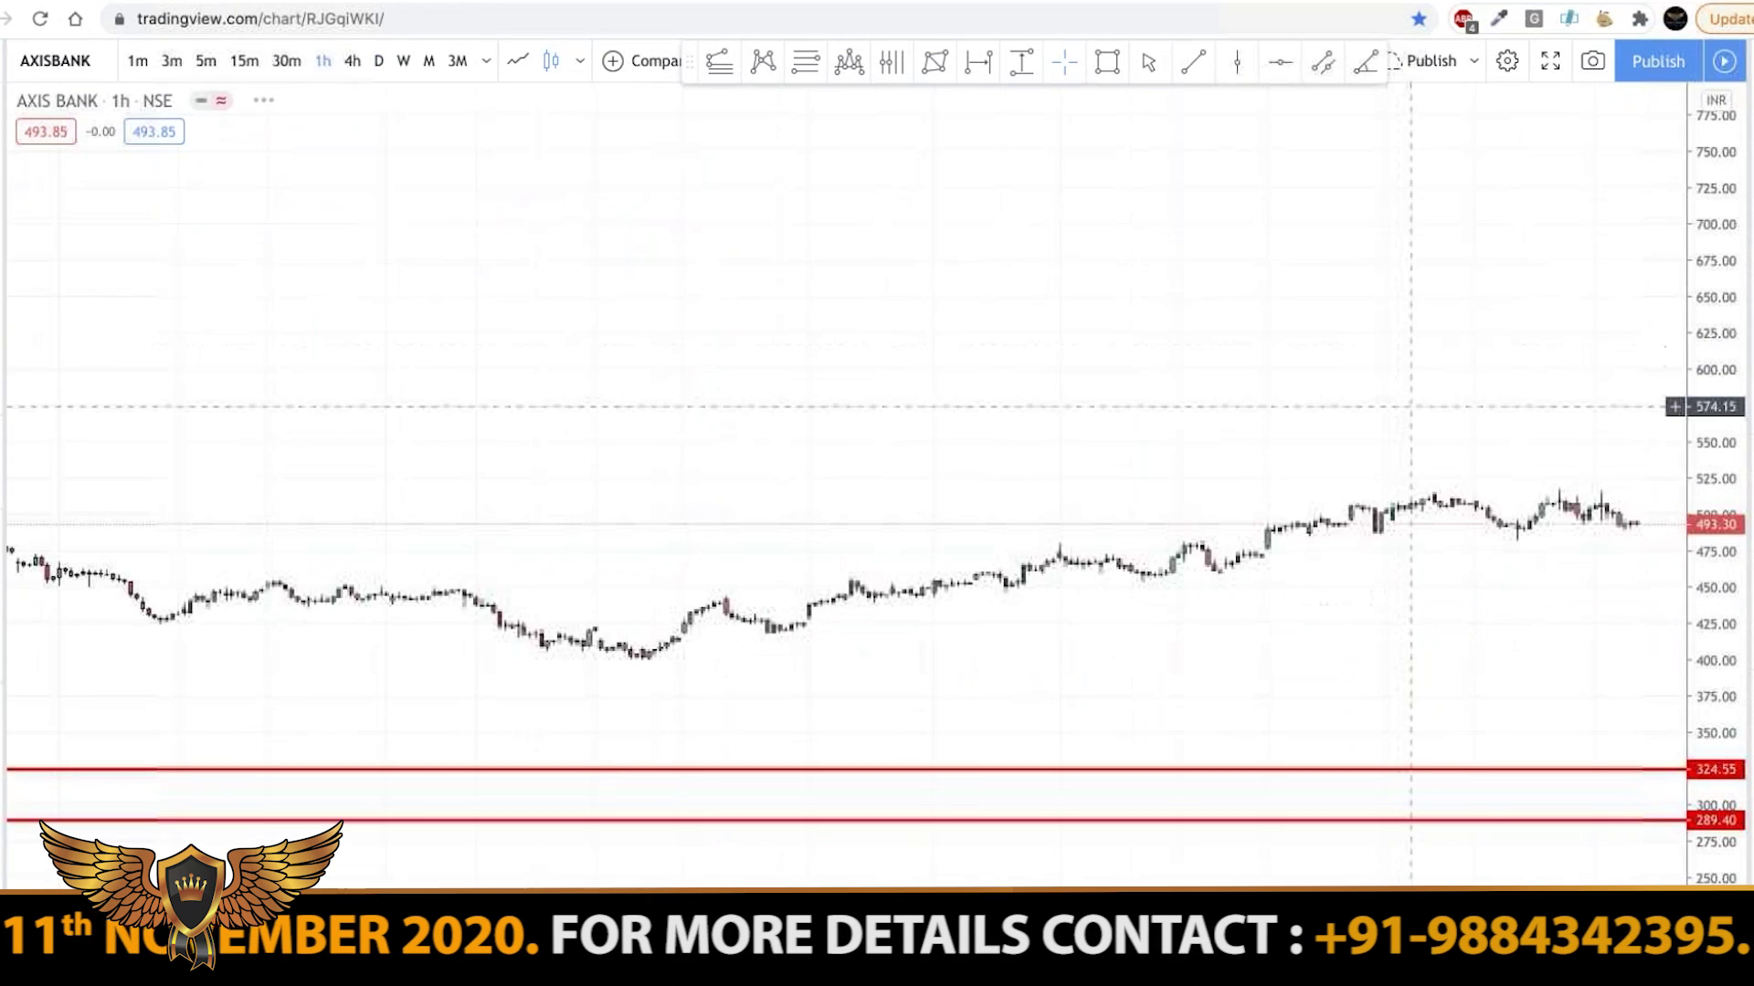
pyautogui.moveTo(861, 685); pyautogui.dragTo(313, 325)
pyautogui.moveTo(1155, 500); pyautogui.dragTo(1303, 536)
pyautogui.scroll(-8, 969, 561)
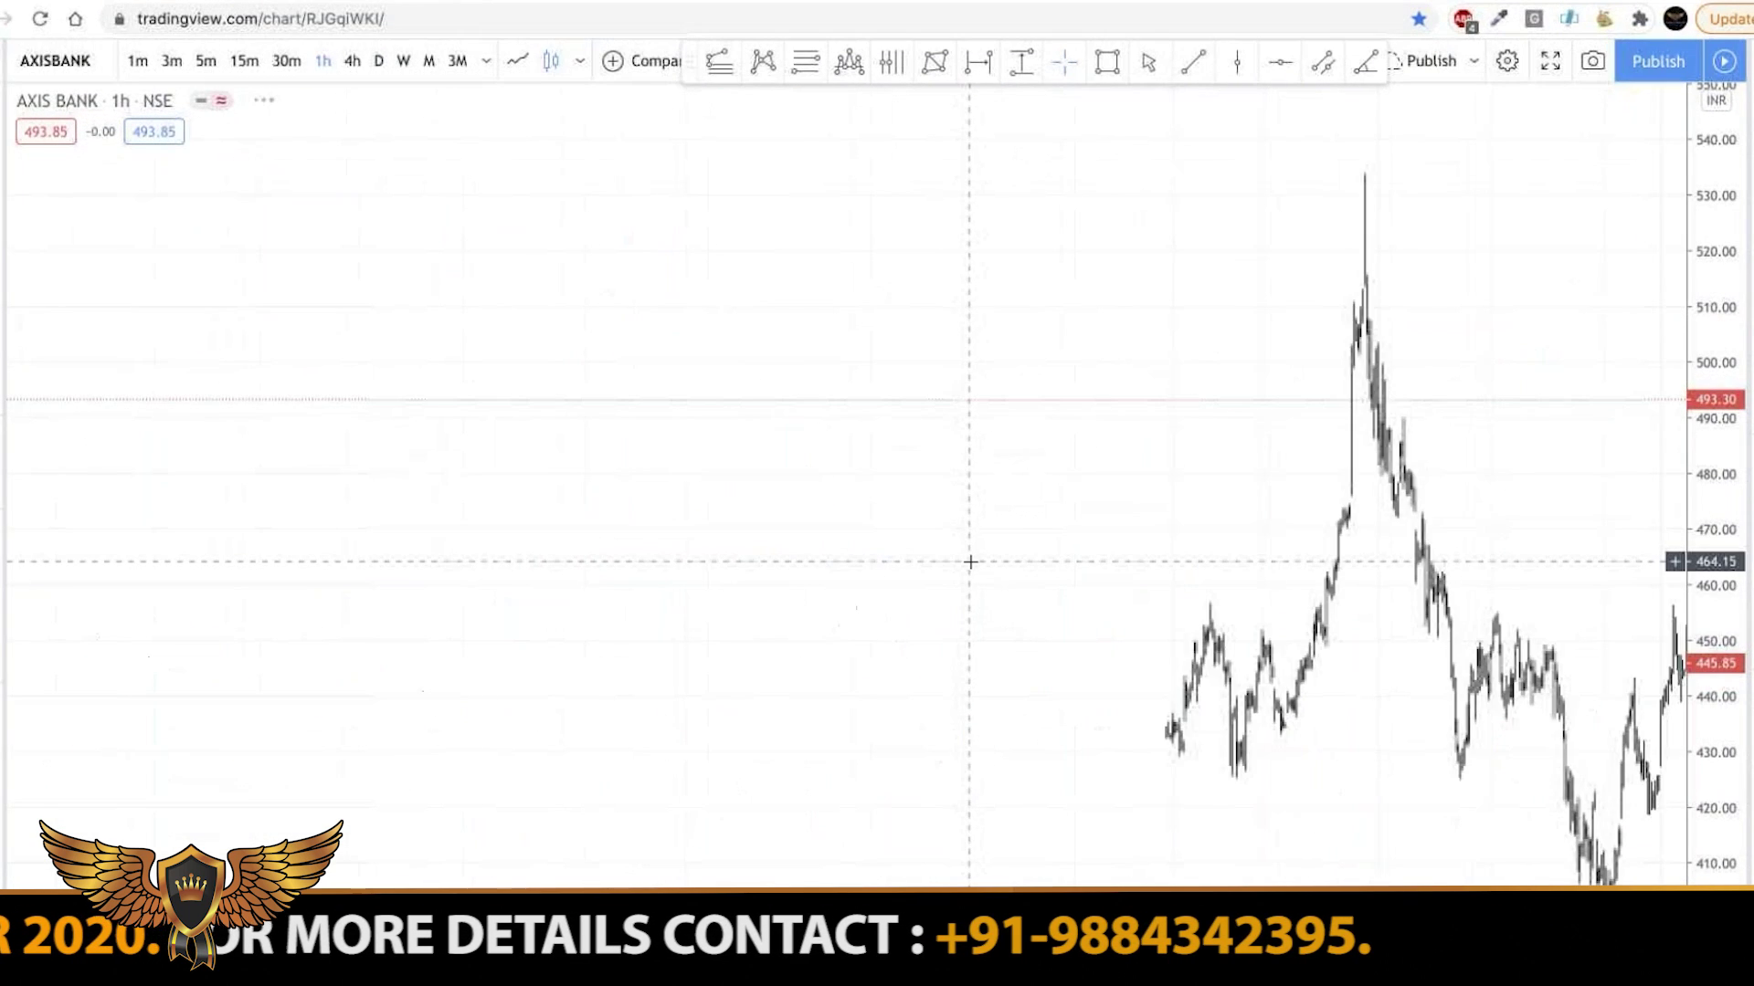
pyautogui.moveTo(743, 618); pyautogui.dragTo(1133, 611)
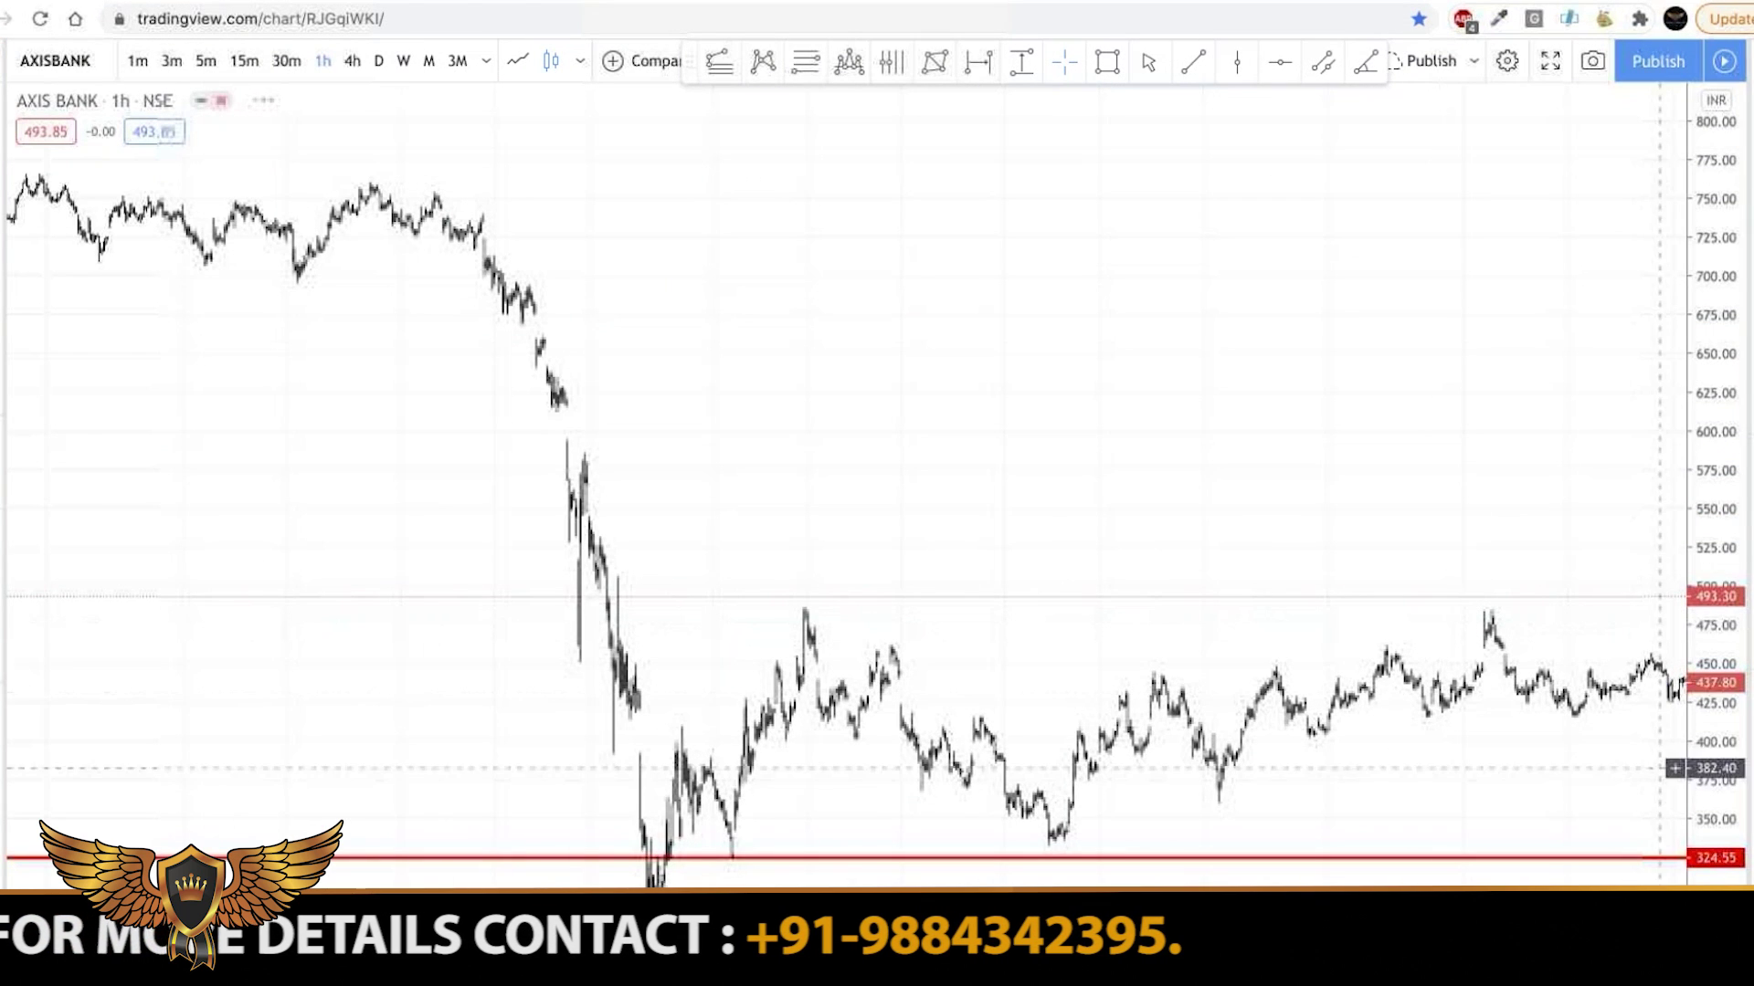
pyautogui.moveTo(1715, 800); pyautogui.dragTo(1715, 466)
pyautogui.moveTo(1025, 798); pyautogui.dragTo(1280, 19)
# Step: Examine how the hourly candles meet the 324.55 and 289.40 lines at the two lows
pyautogui.scroll(3, 982, 208)
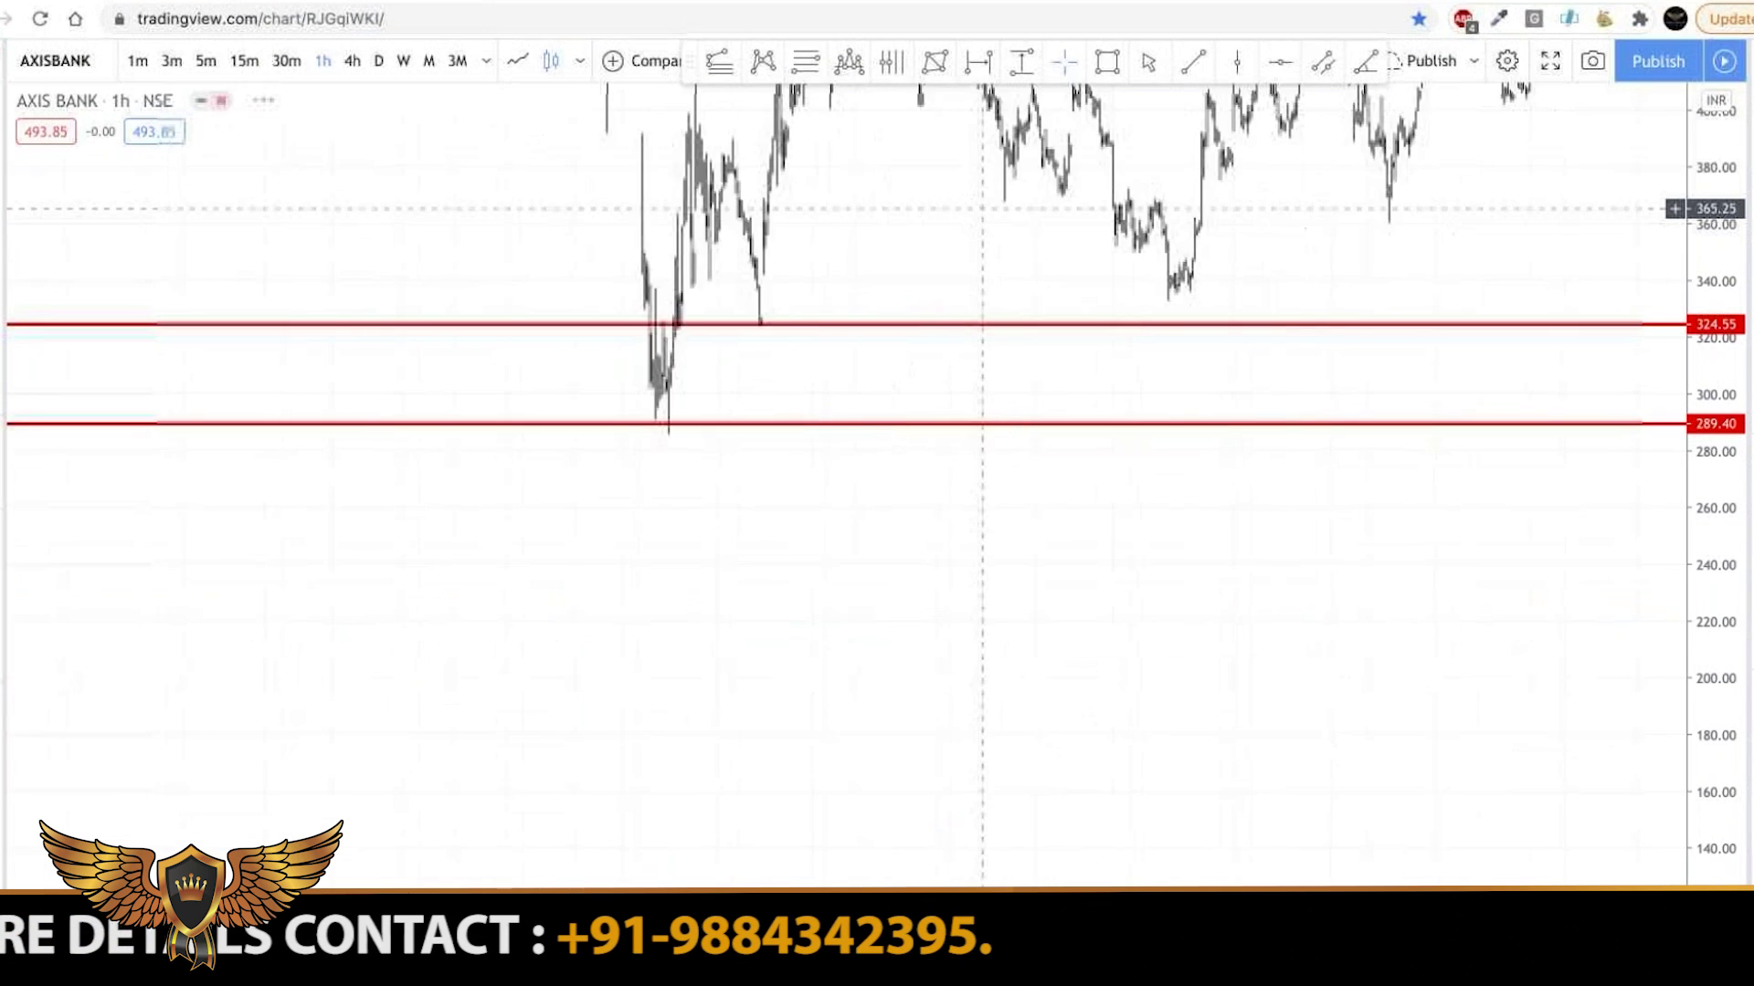
pyautogui.moveTo(981, 208); pyautogui.dragTo(681, 210)
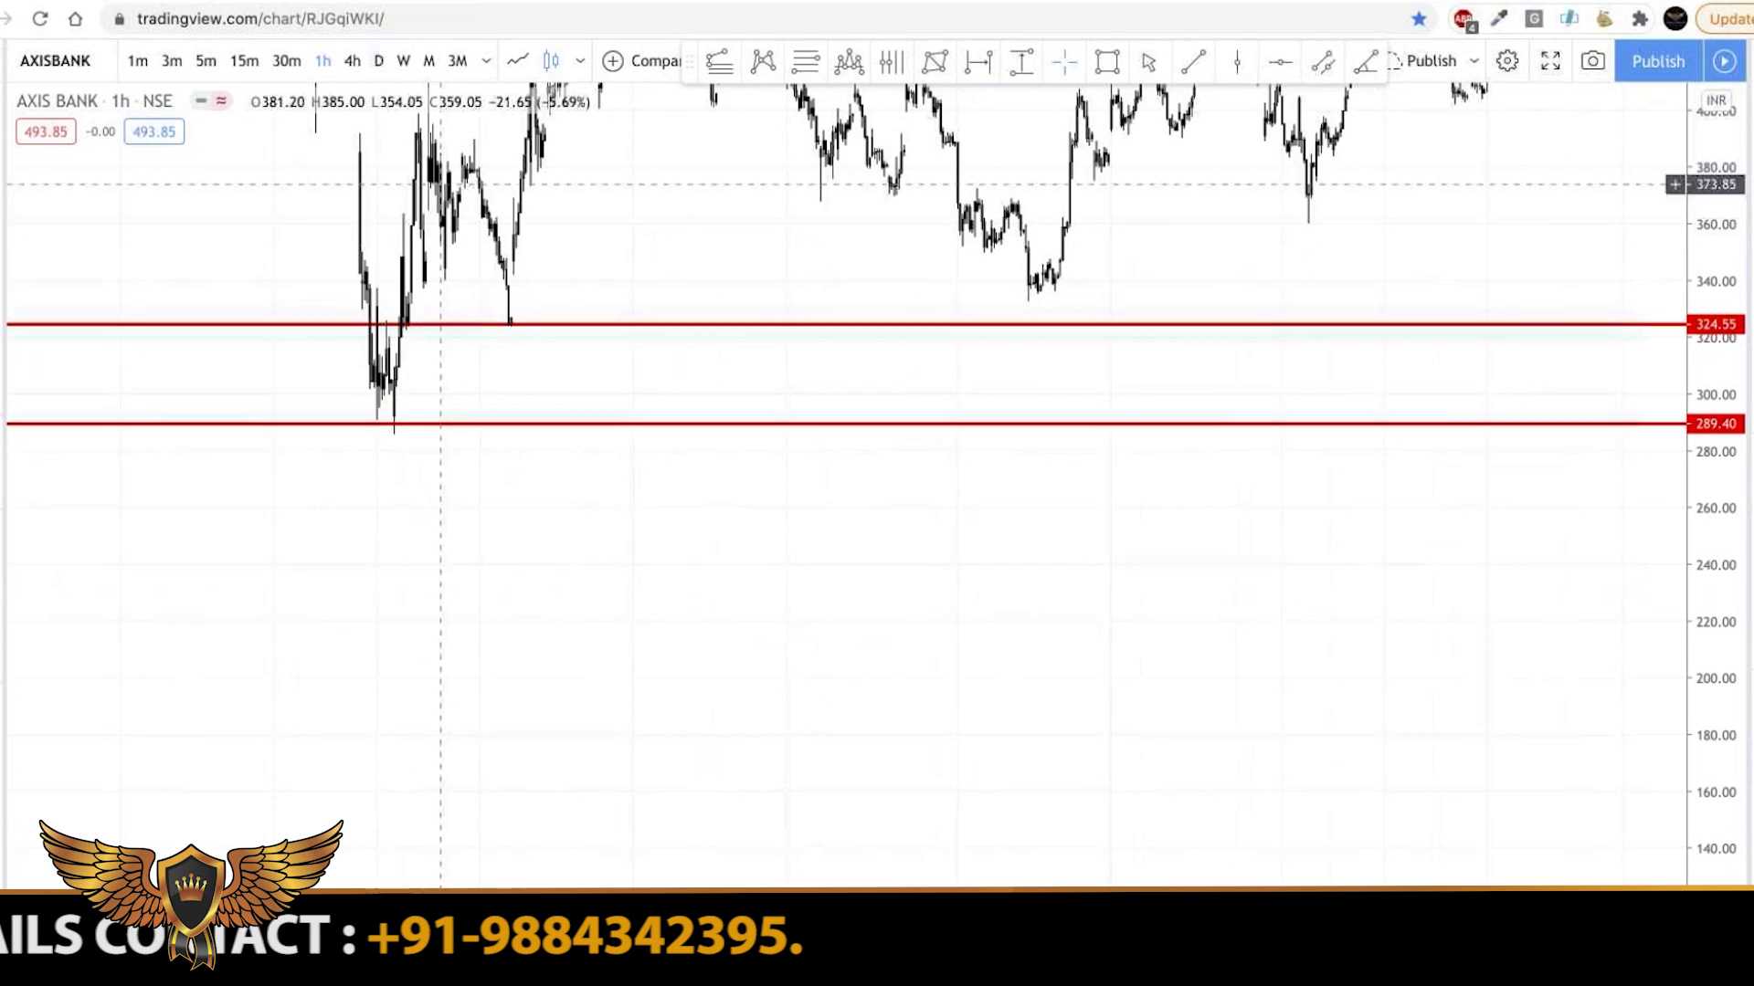
pyautogui.scroll(4, 440, 184)
pyautogui.moveTo(503, 234); pyautogui.dragTo(1047, 457)
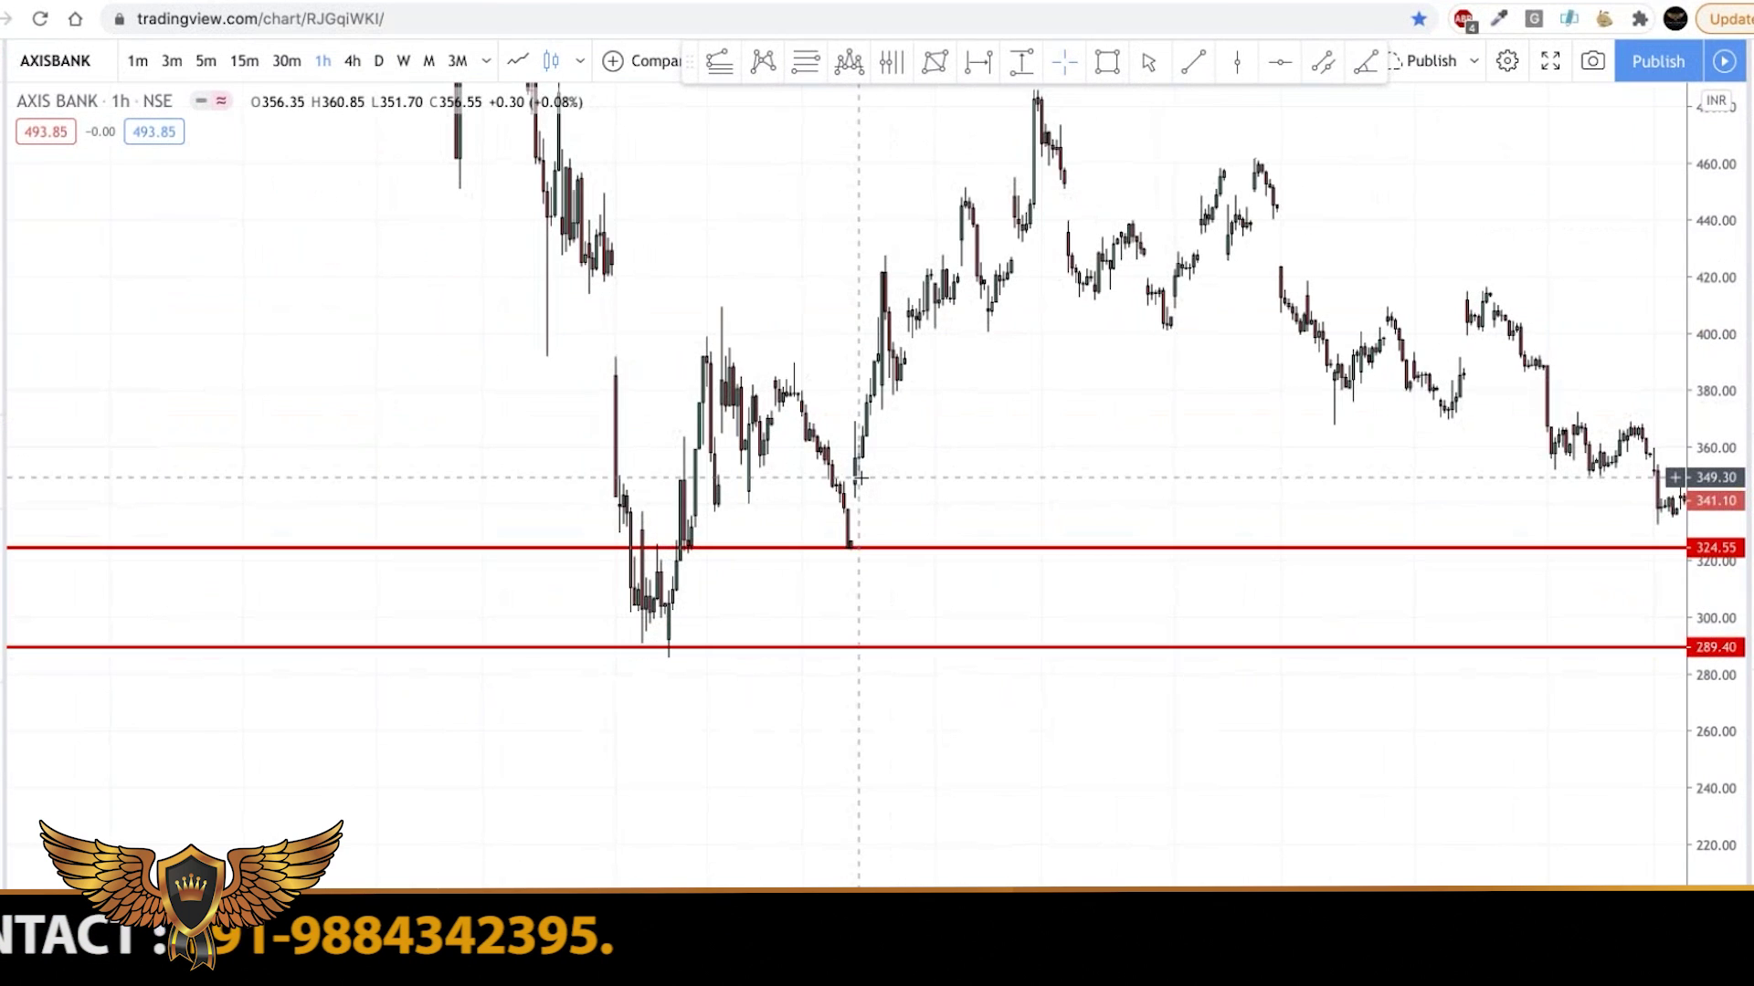
pyautogui.scroll(2, 859, 477)
pyautogui.scroll(1, 709, 411)
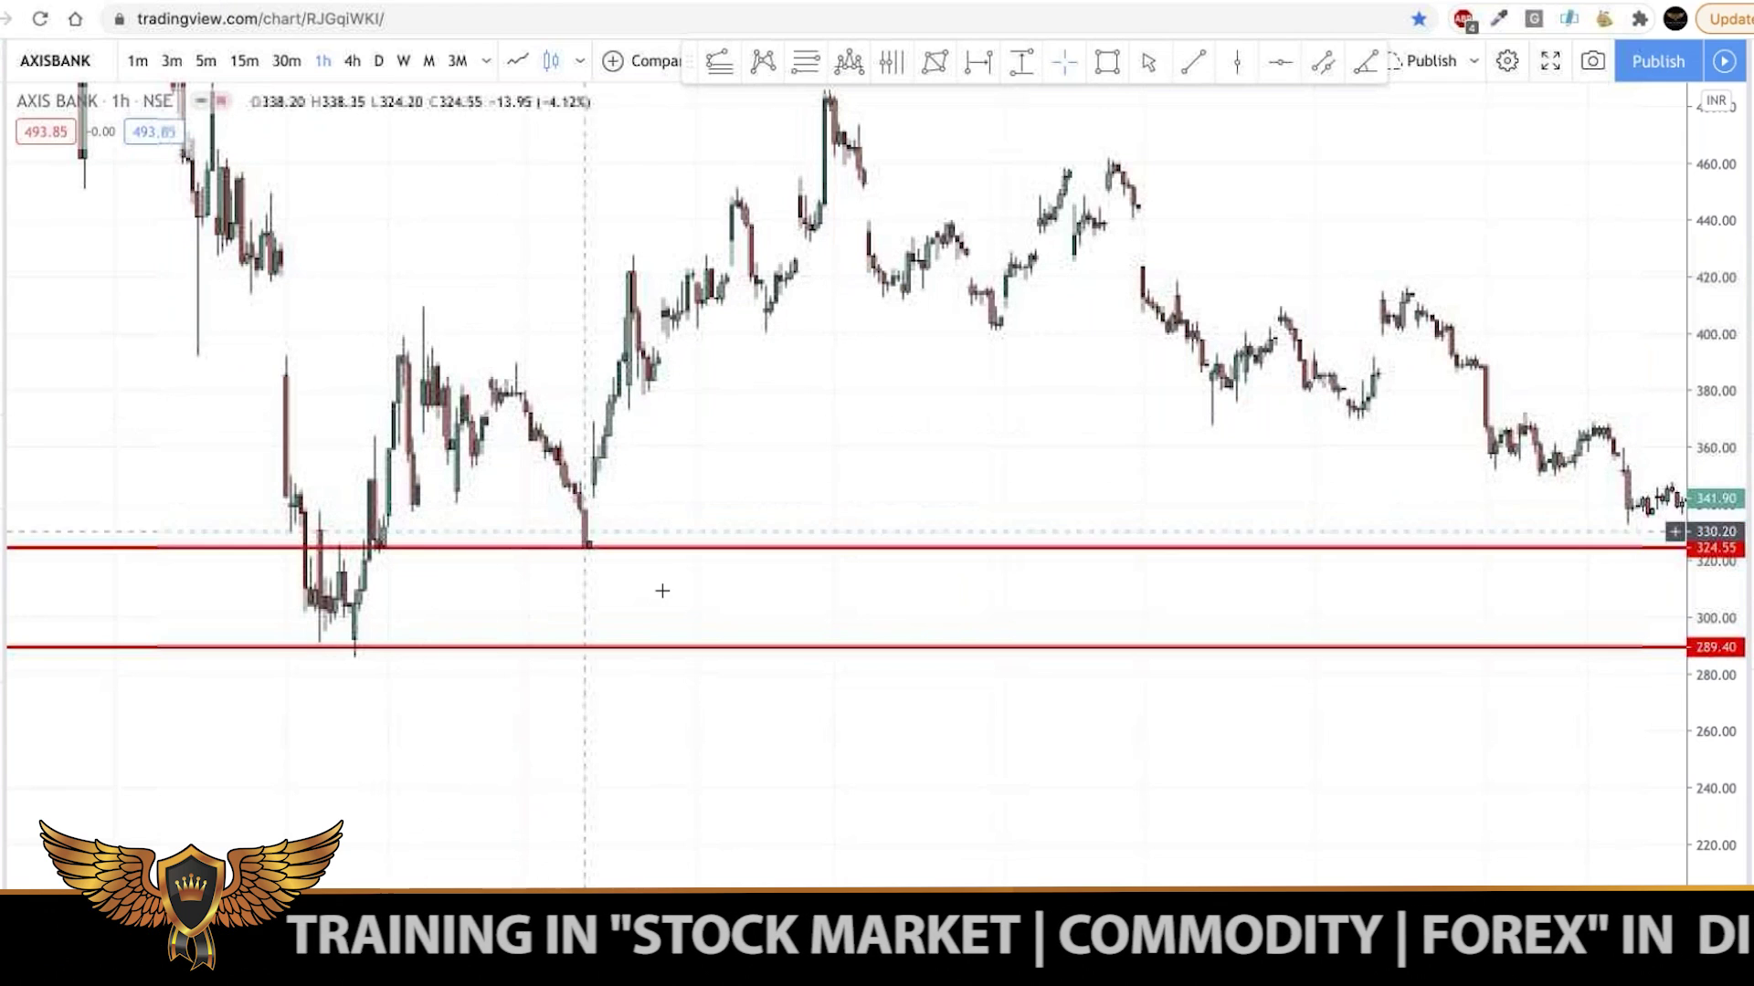
pyautogui.click(599, 548)
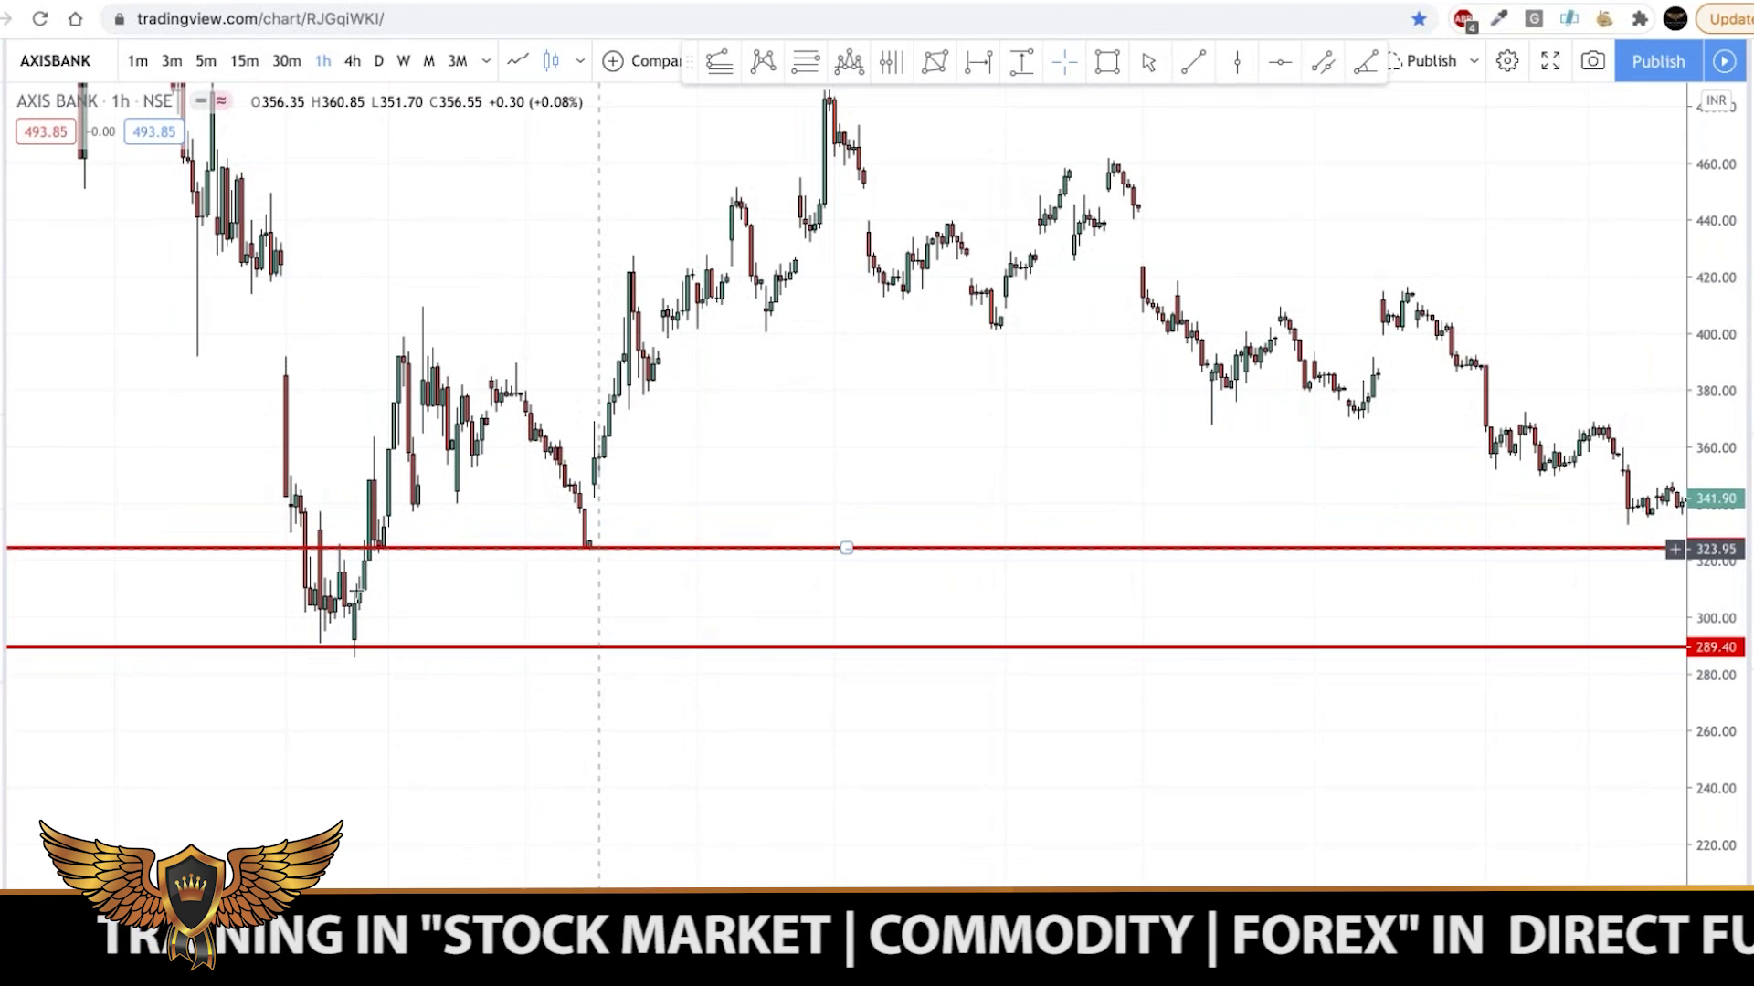
pyautogui.click(386, 648)
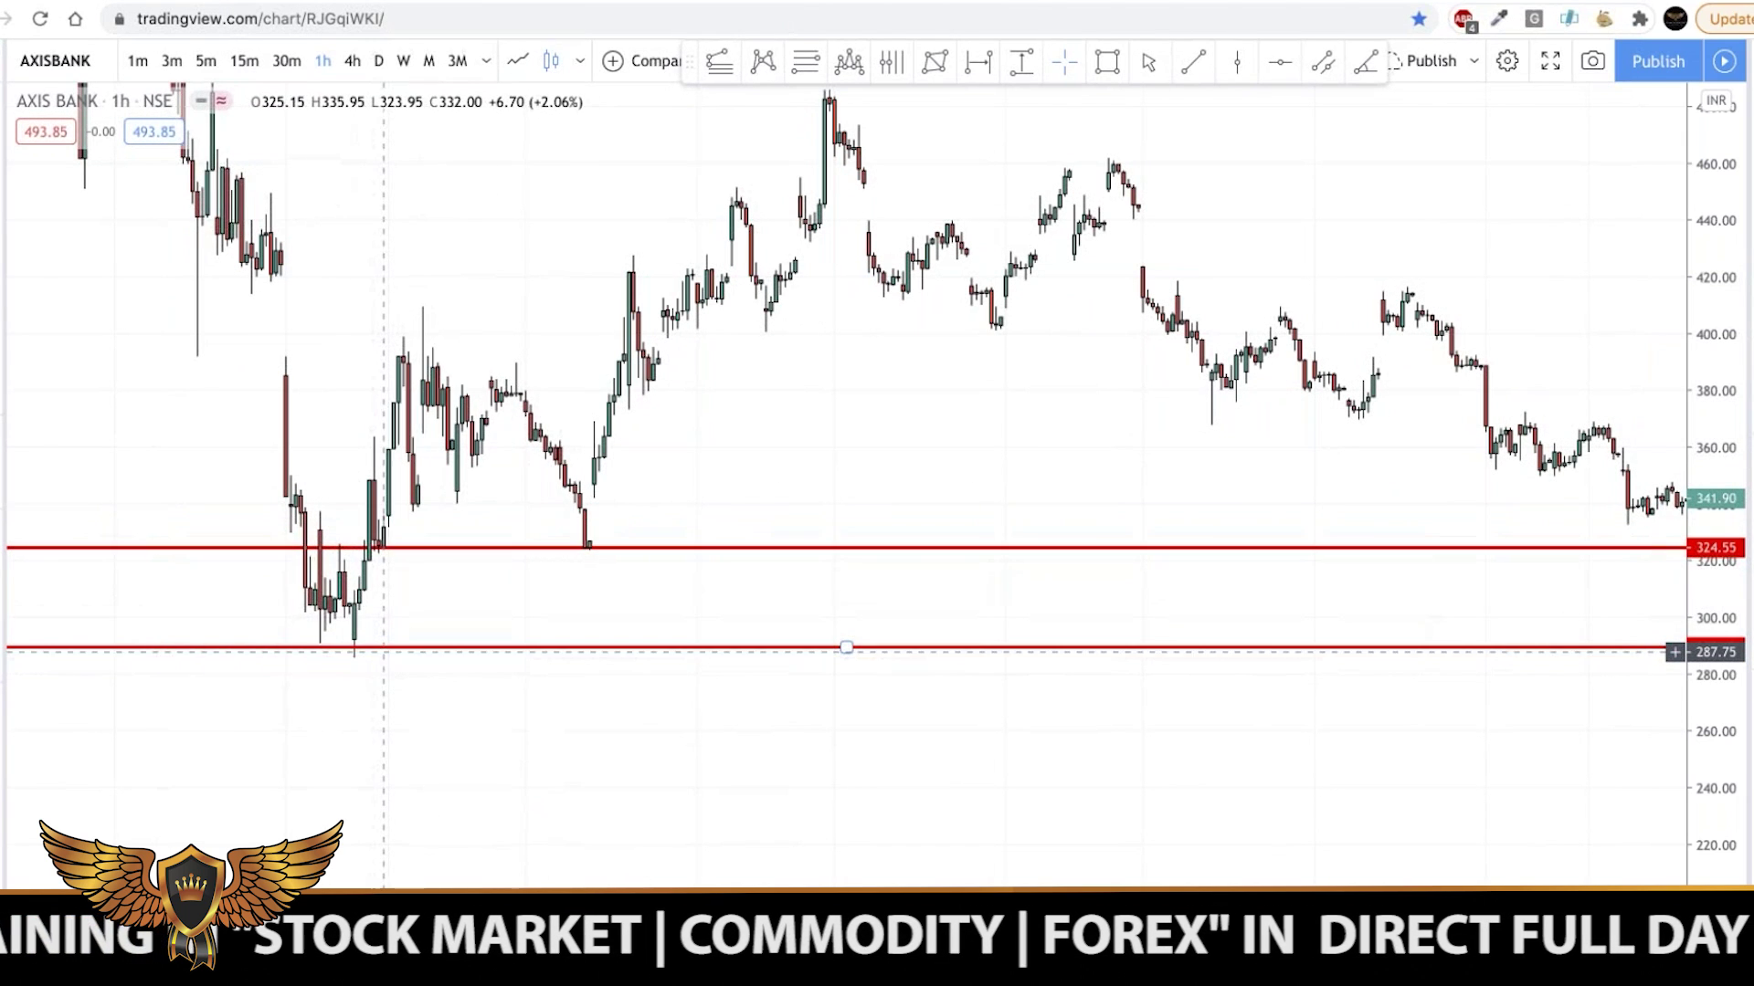
# Step: Return the chart to the weekly timeframe and highlight the square number 361 in the square numbers table
pyautogui.click(402, 60)
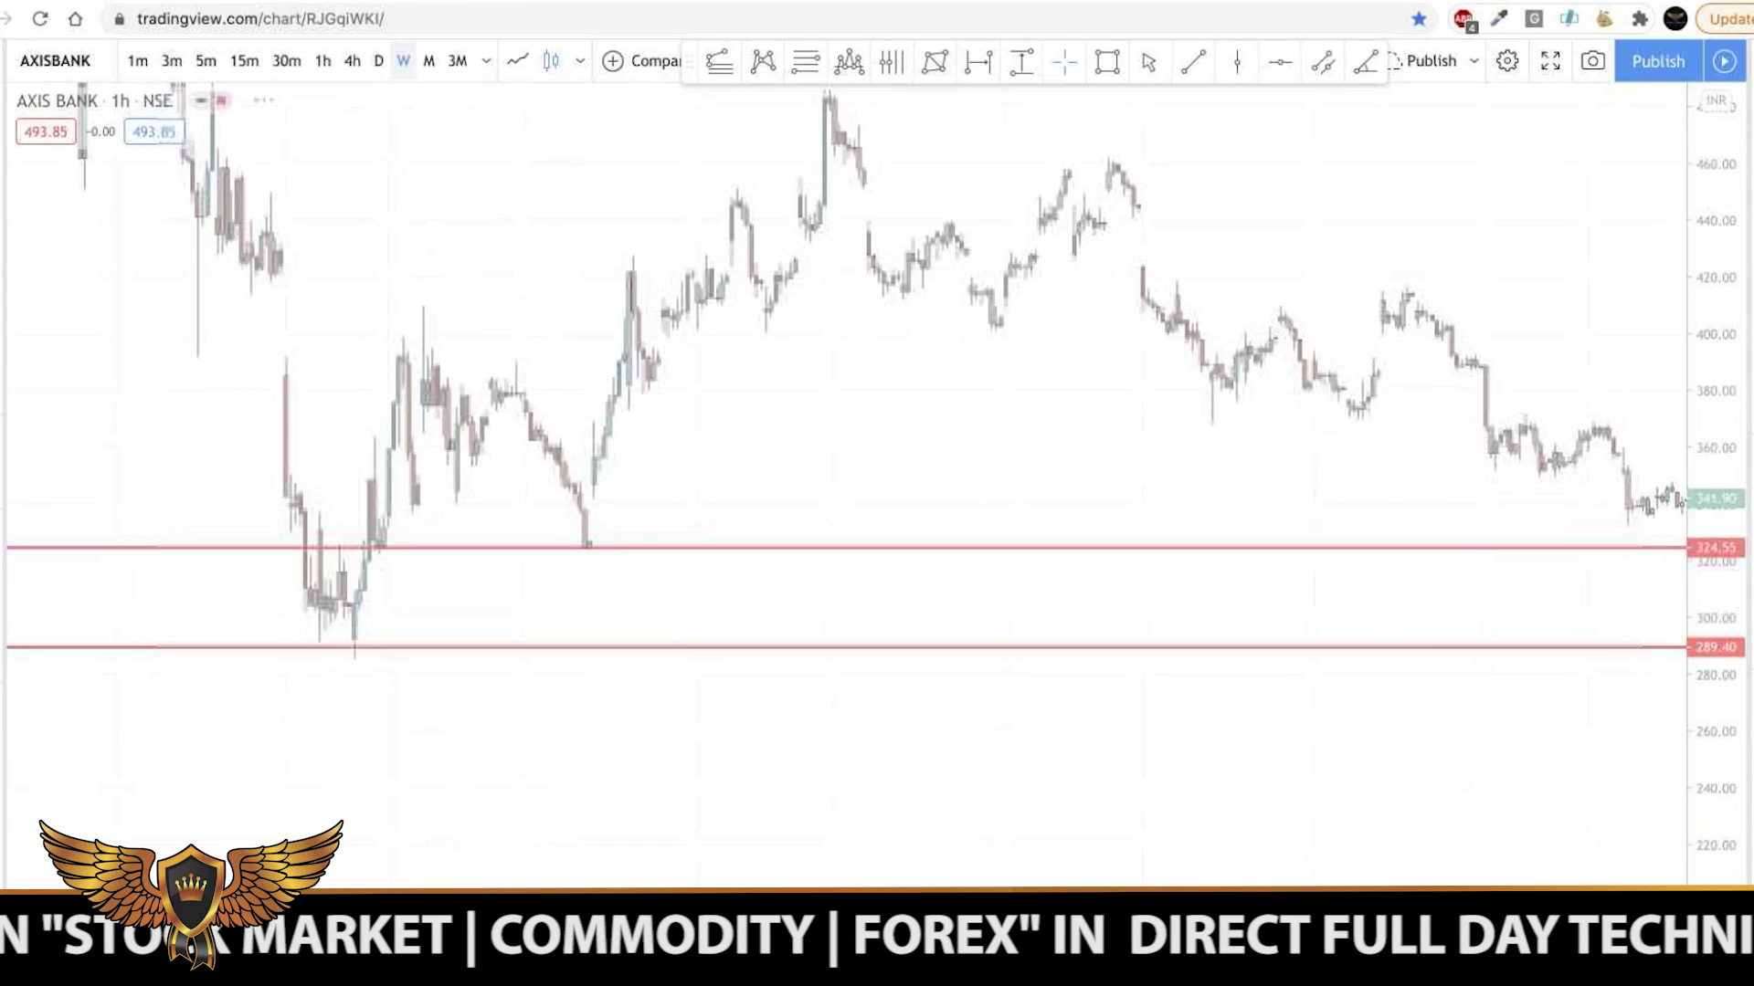
pyautogui.scroll(8, 868, 398)
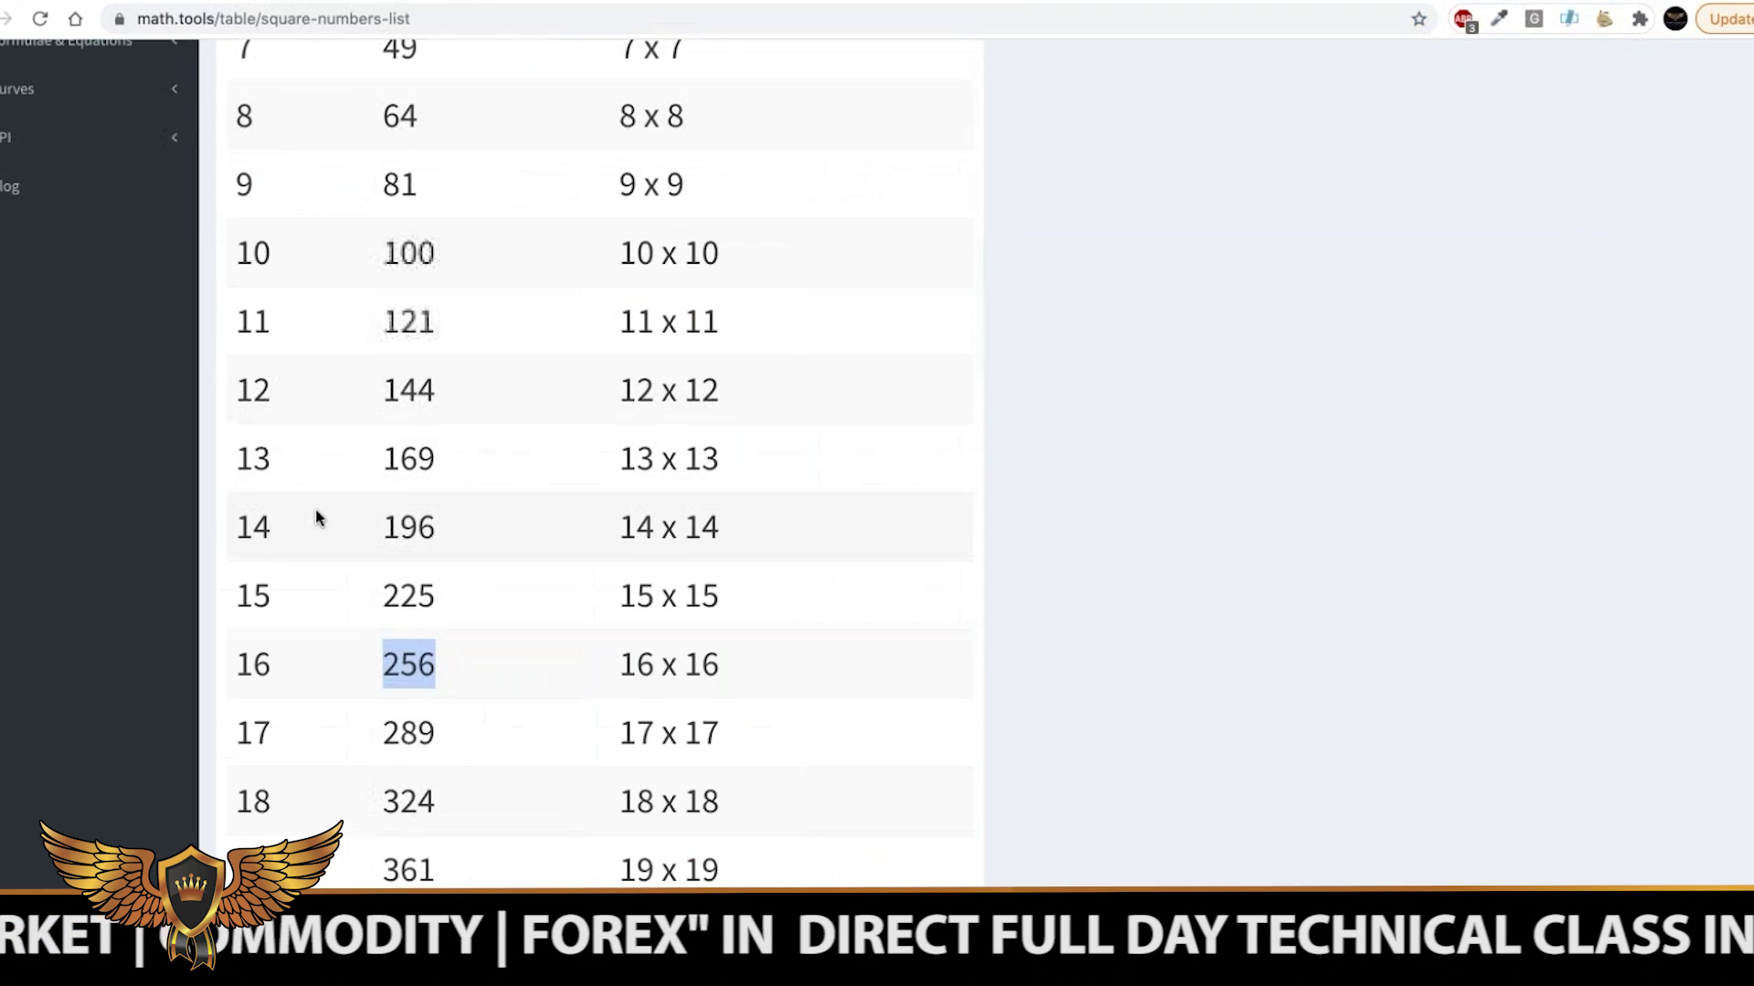
pyautogui.scroll(-3, 315, 508)
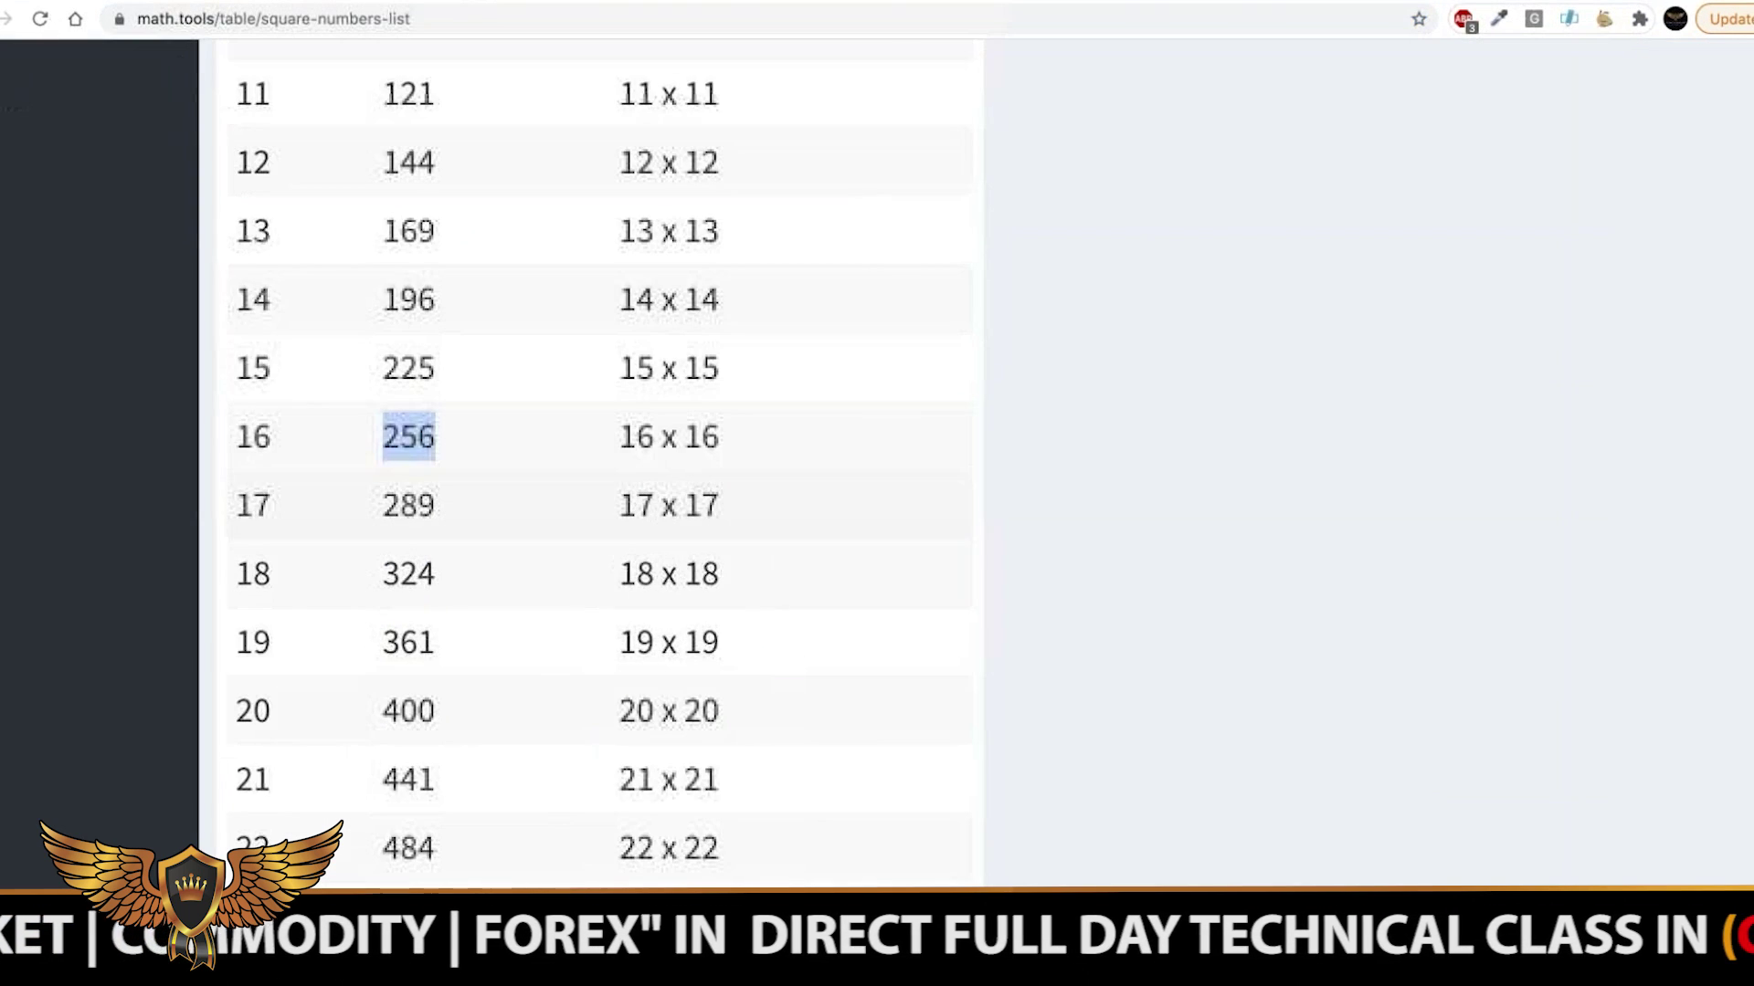
pyautogui.doubleClick(408, 642)
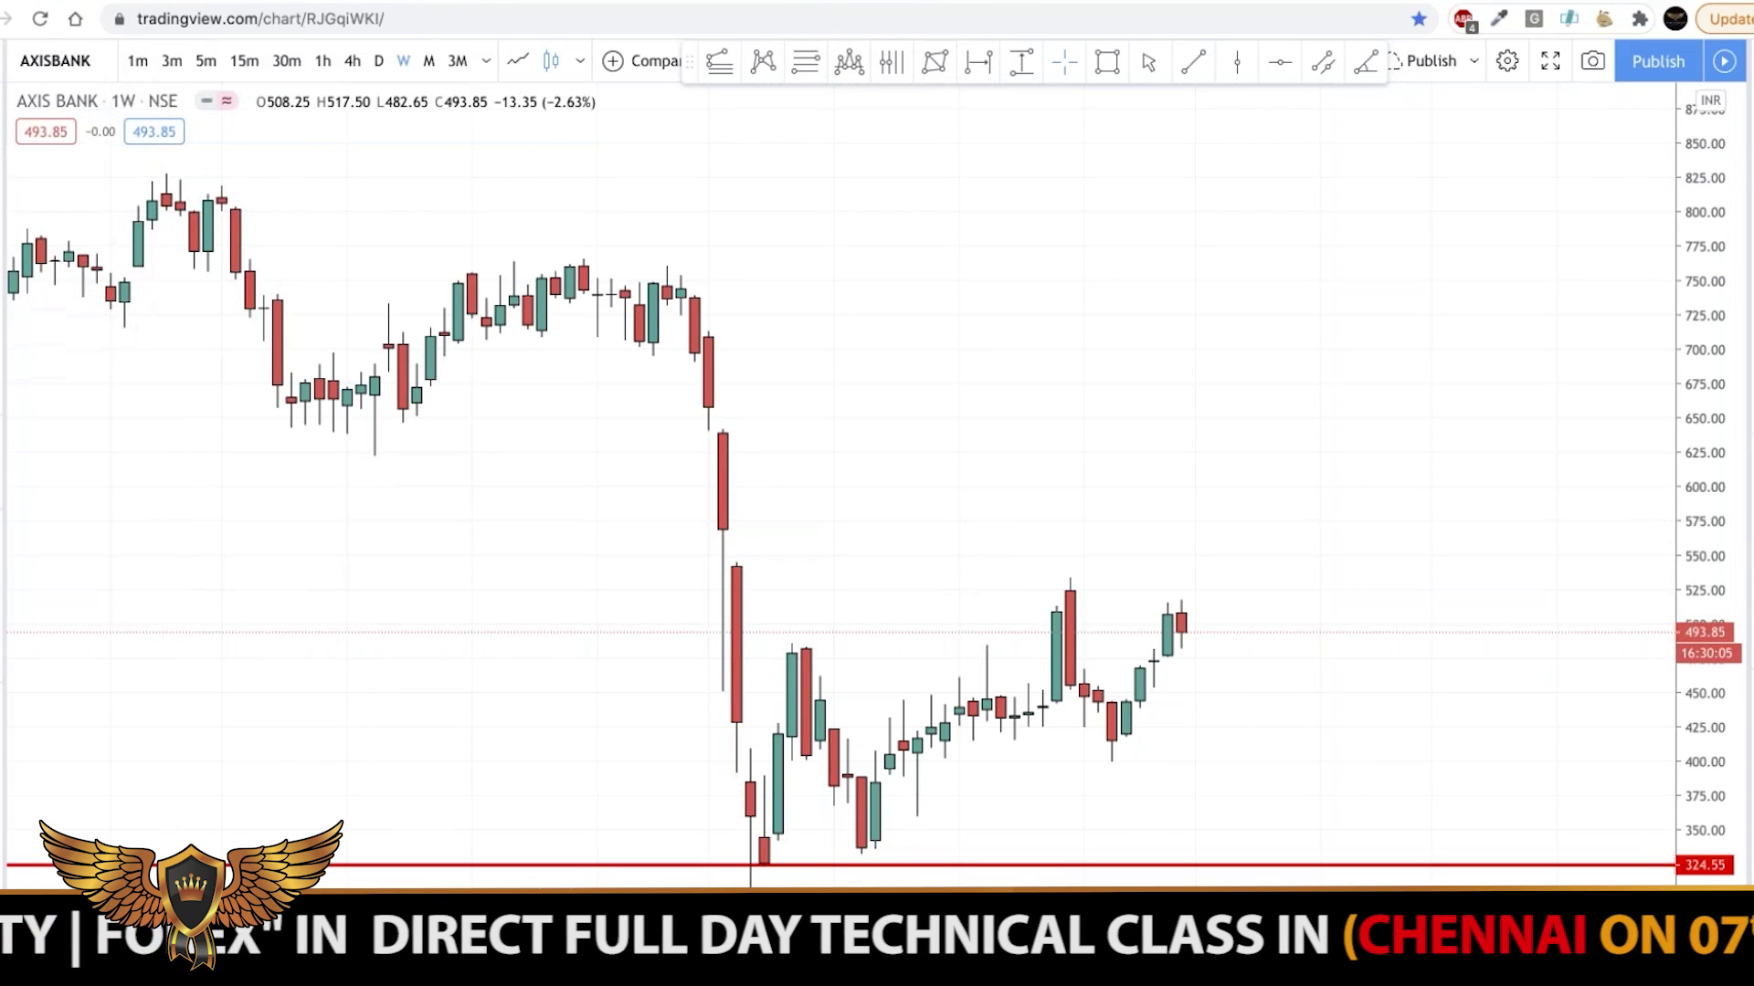
# Step: Place a horizontal line at about 361.05 on the weekly TradingView chart and bring all three lines into view
pyautogui.click(1280, 61)
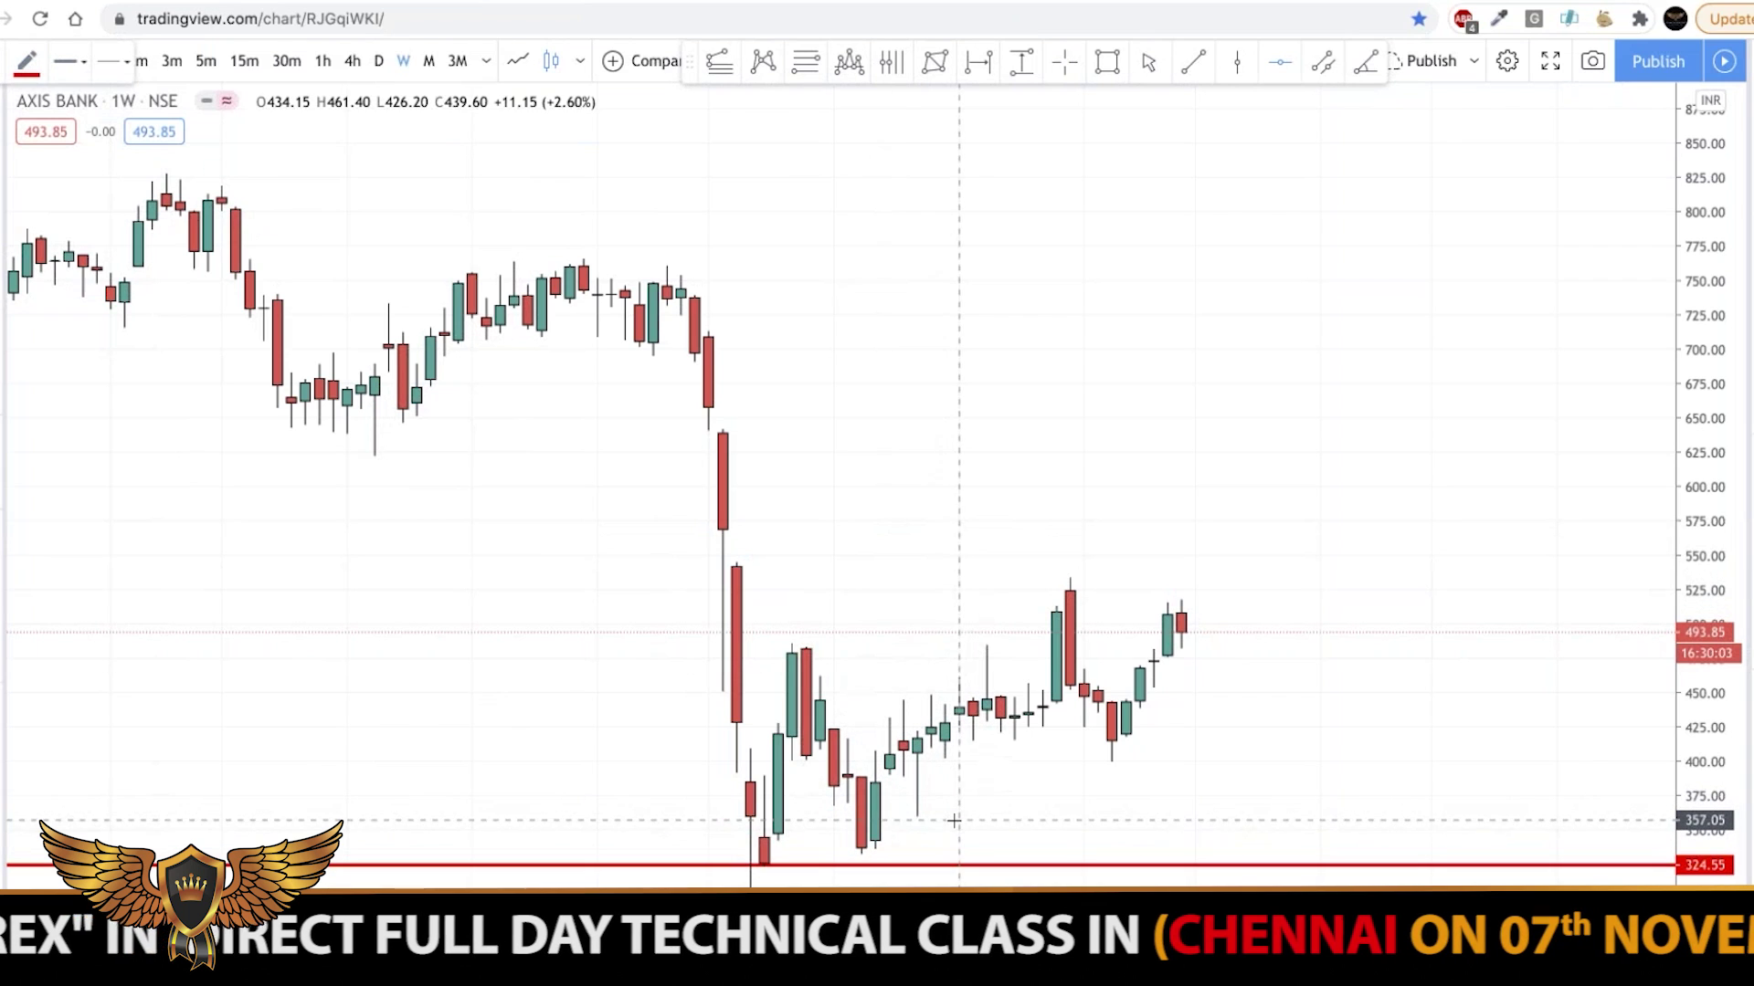
pyautogui.click(955, 810)
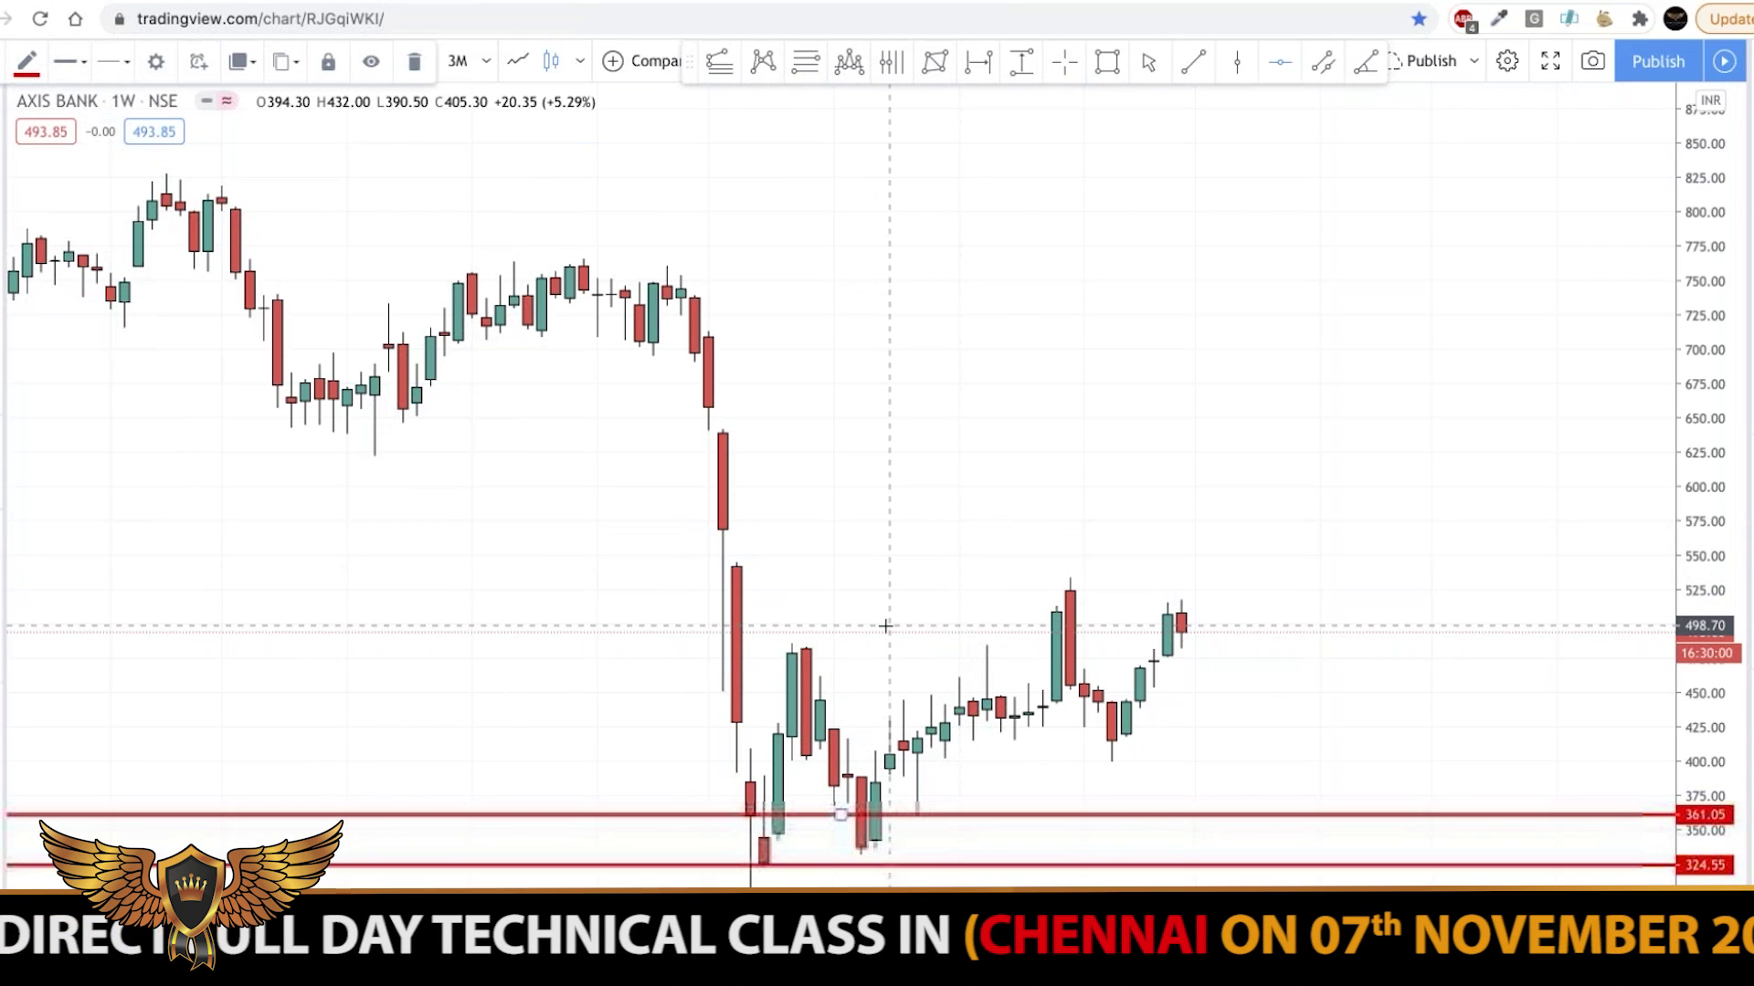
pyautogui.moveTo(1707, 488); pyautogui.dragTo(1707, 279)
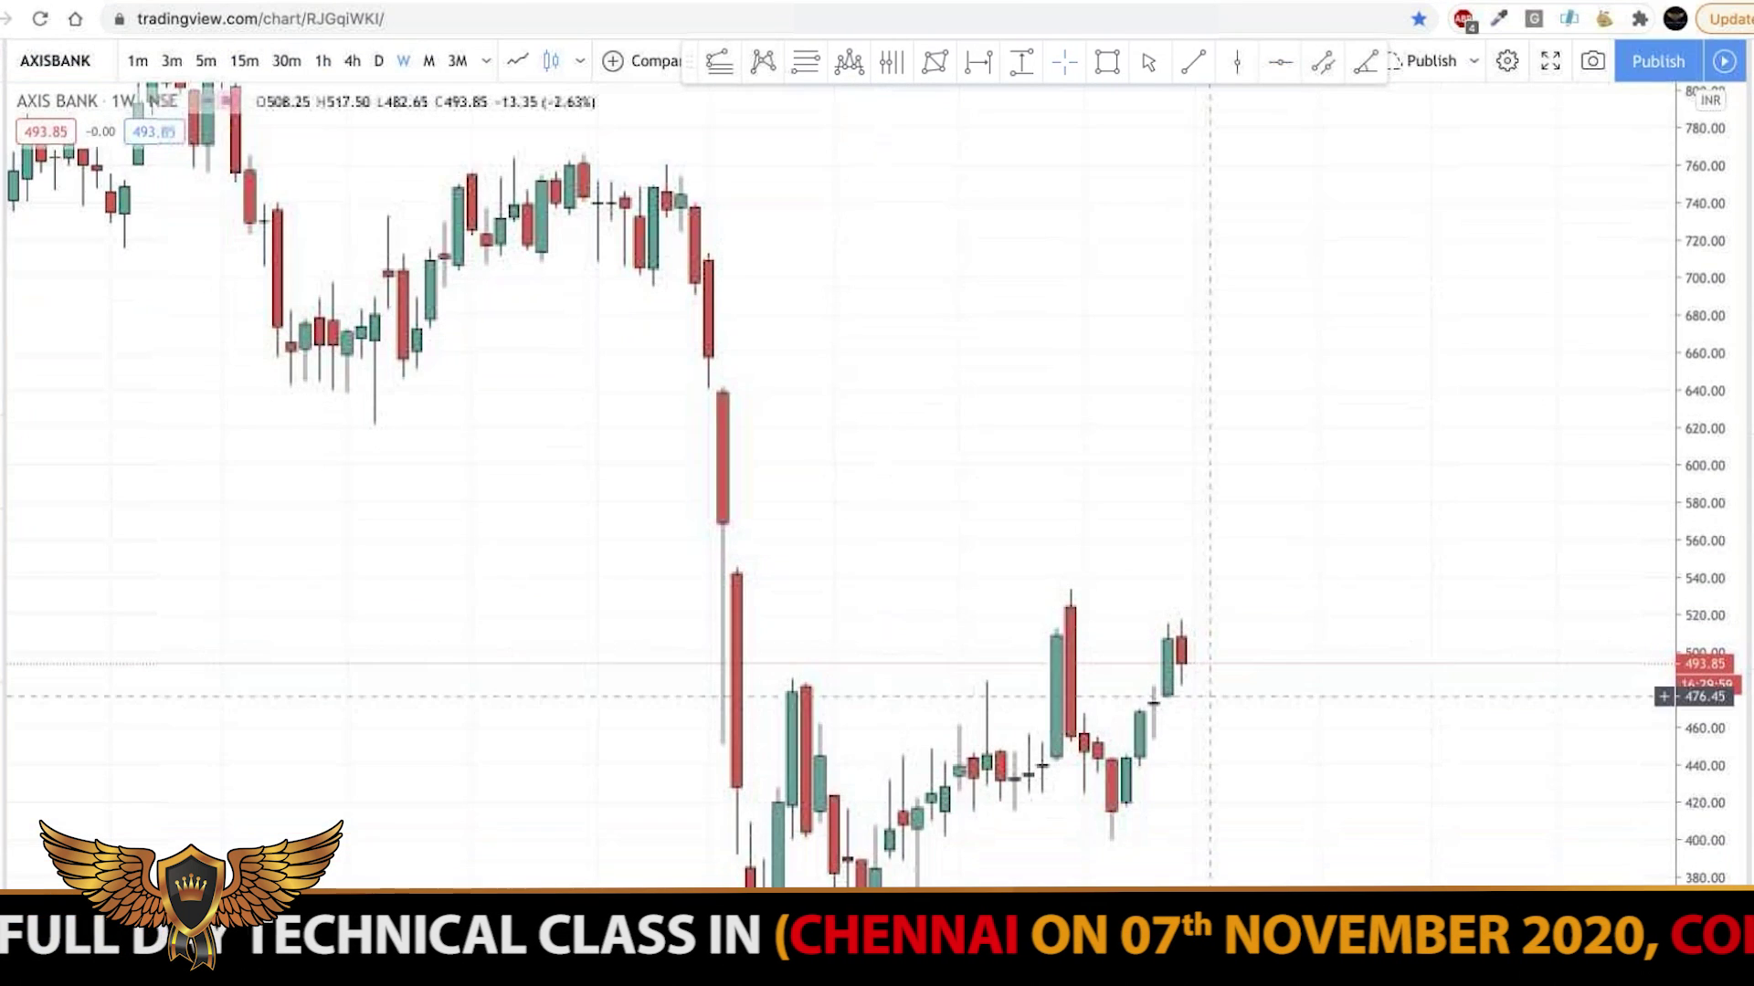
pyautogui.moveTo(1209, 697); pyautogui.dragTo(1221, 239)
pyautogui.scroll(4, 1218, 239)
pyautogui.moveTo(856, 353); pyautogui.dragTo(896, 387)
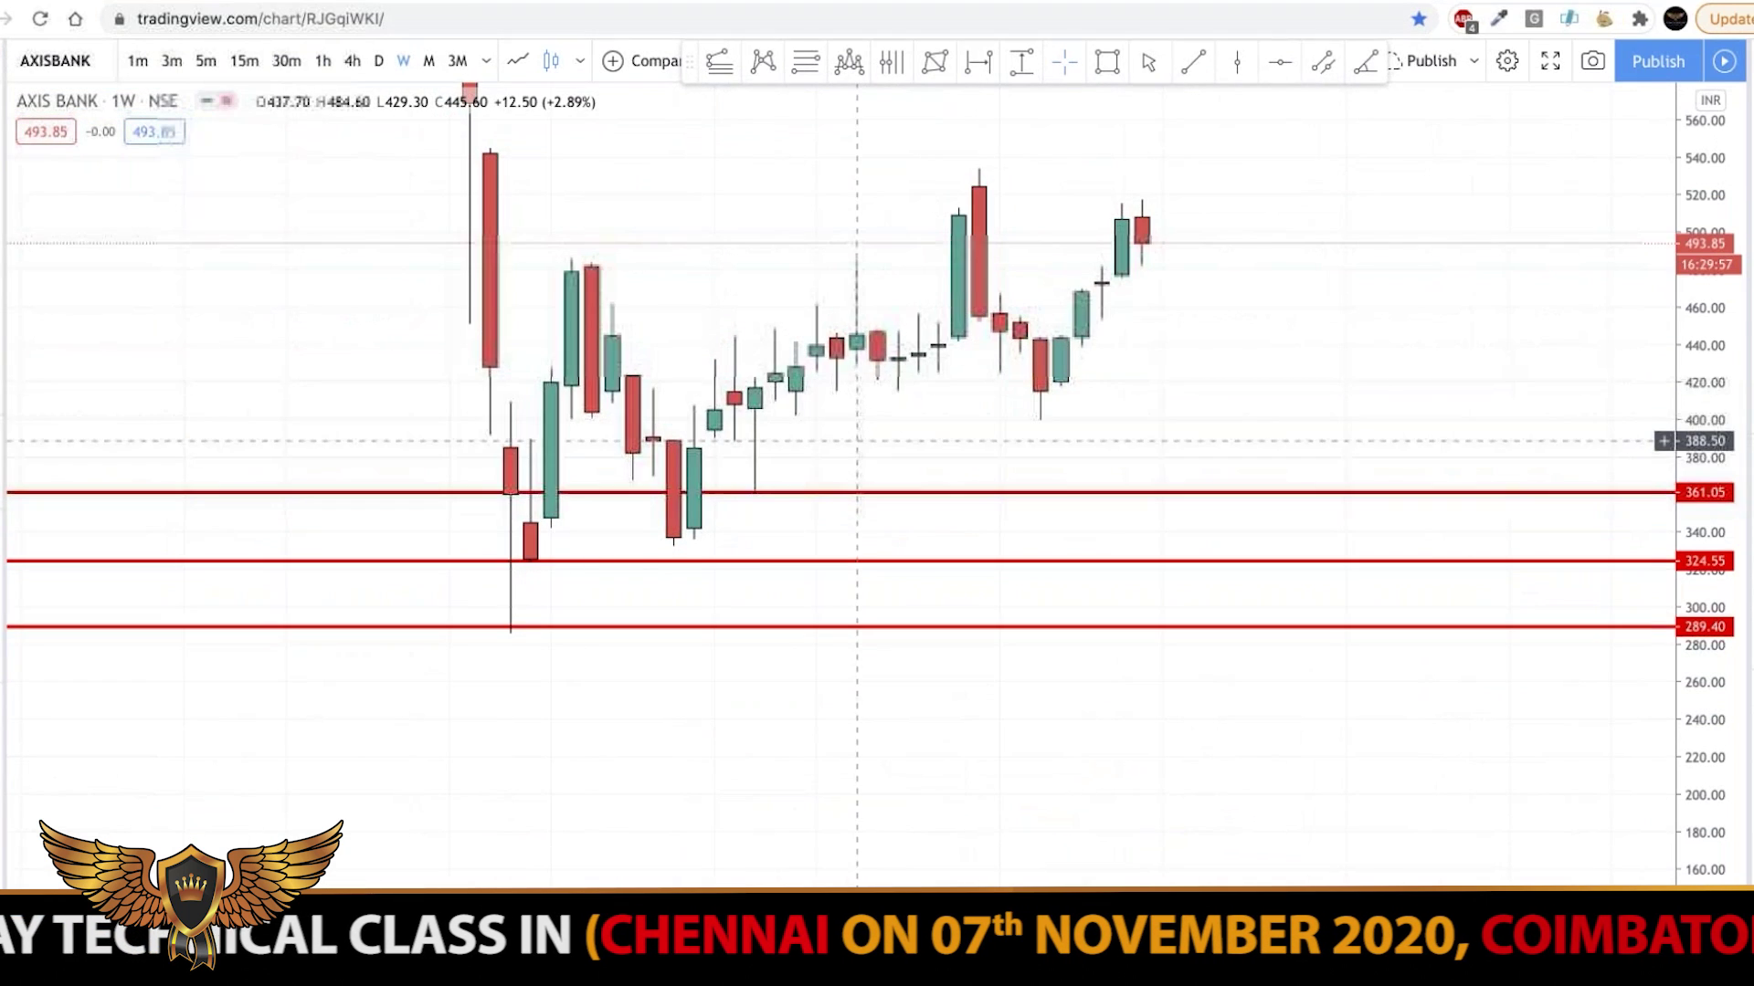
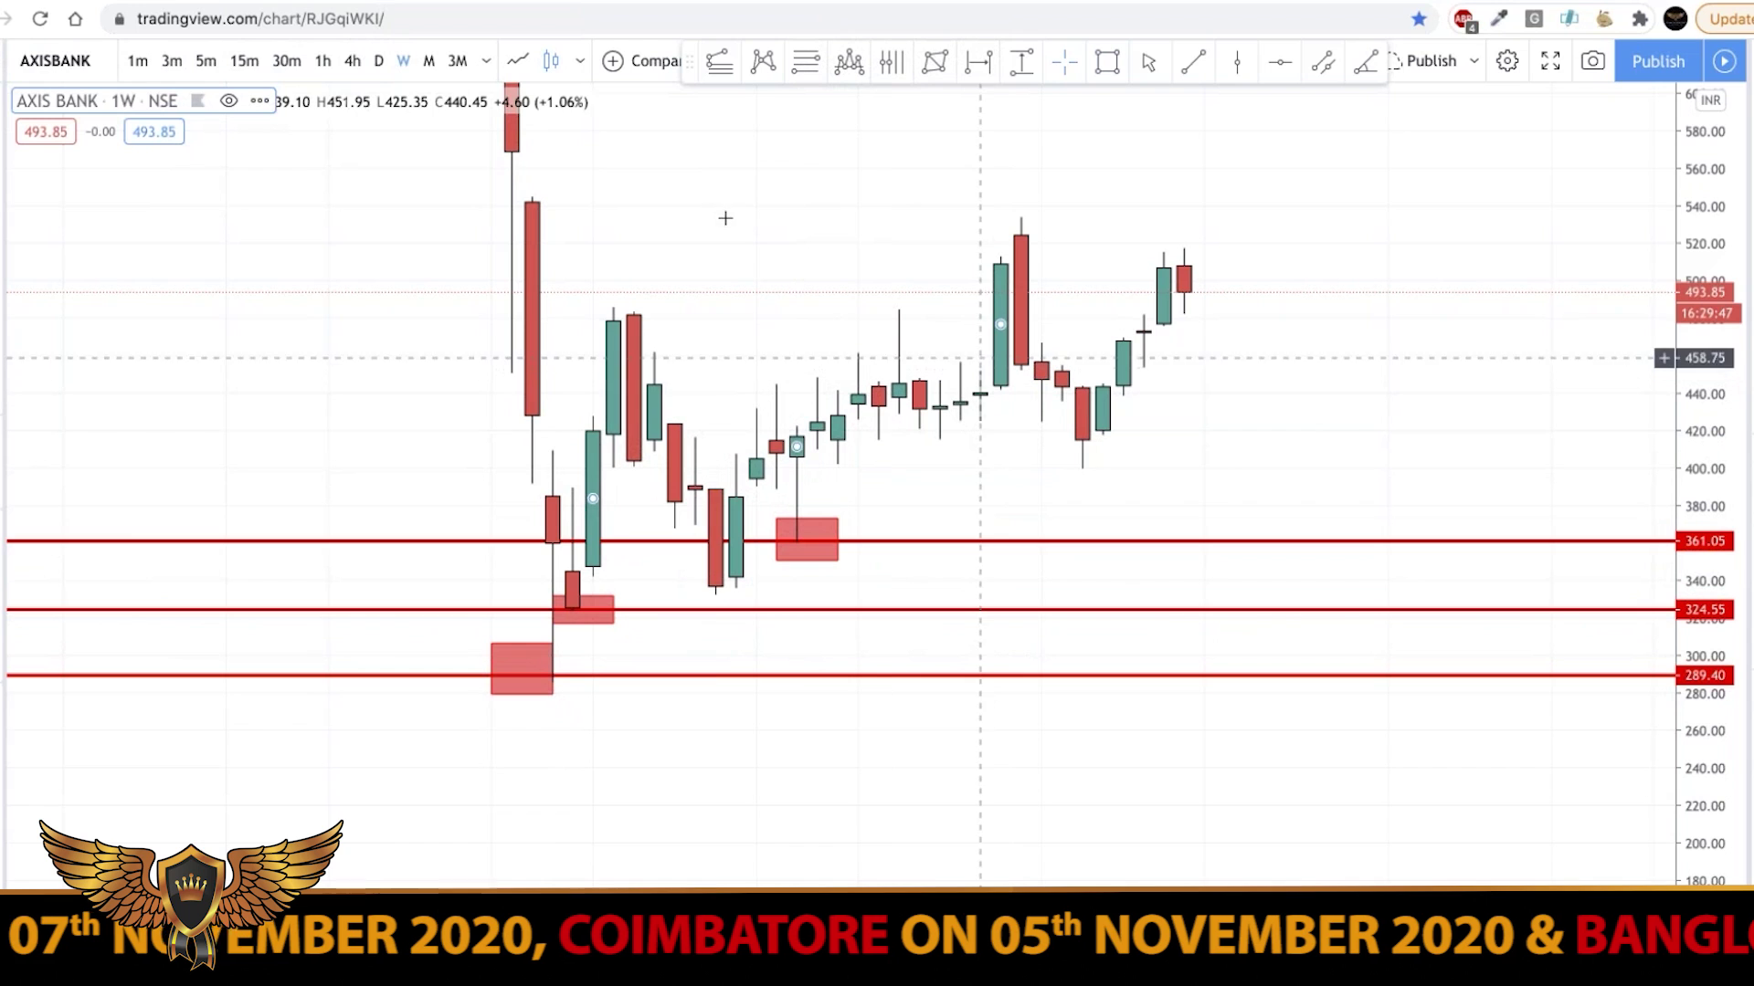
# Step: Switch to the square numbers table and look up the next levels, 484 and 529
pyautogui.moveTo(724, 240); pyautogui.dragTo(704, 306)
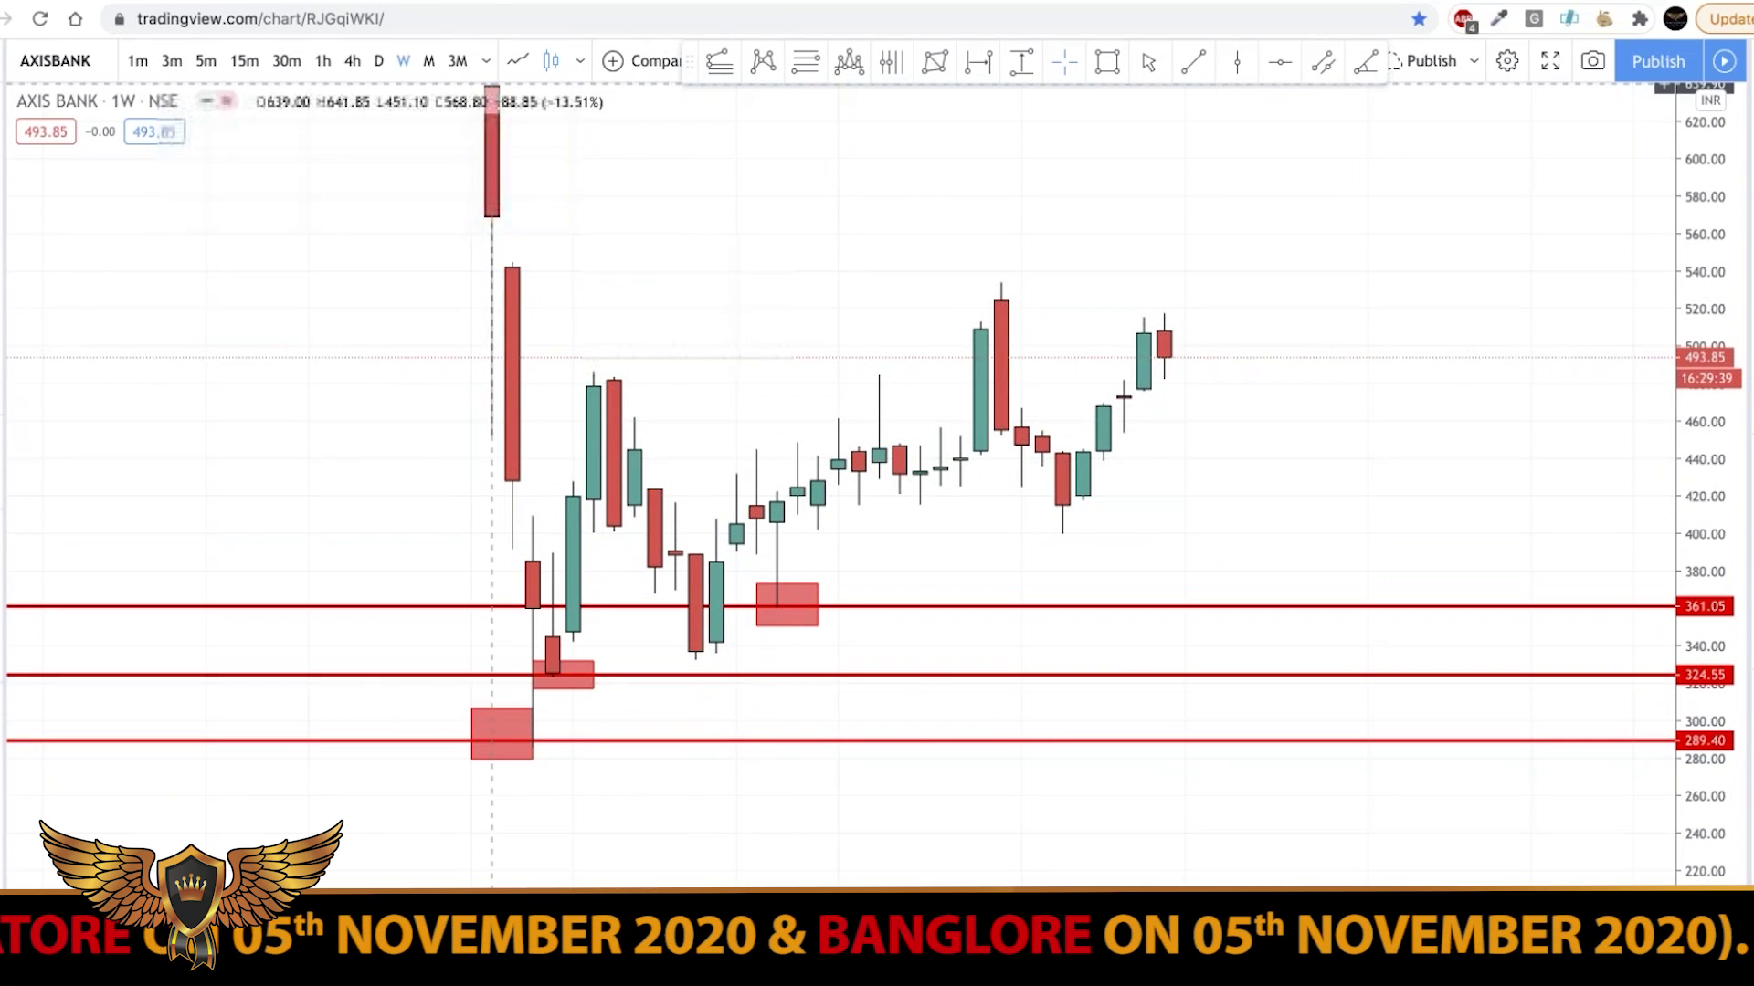
pyautogui.click(490, 2)
pyautogui.scroll(-2, 490, 555)
pyautogui.scroll(-3, 489, 556)
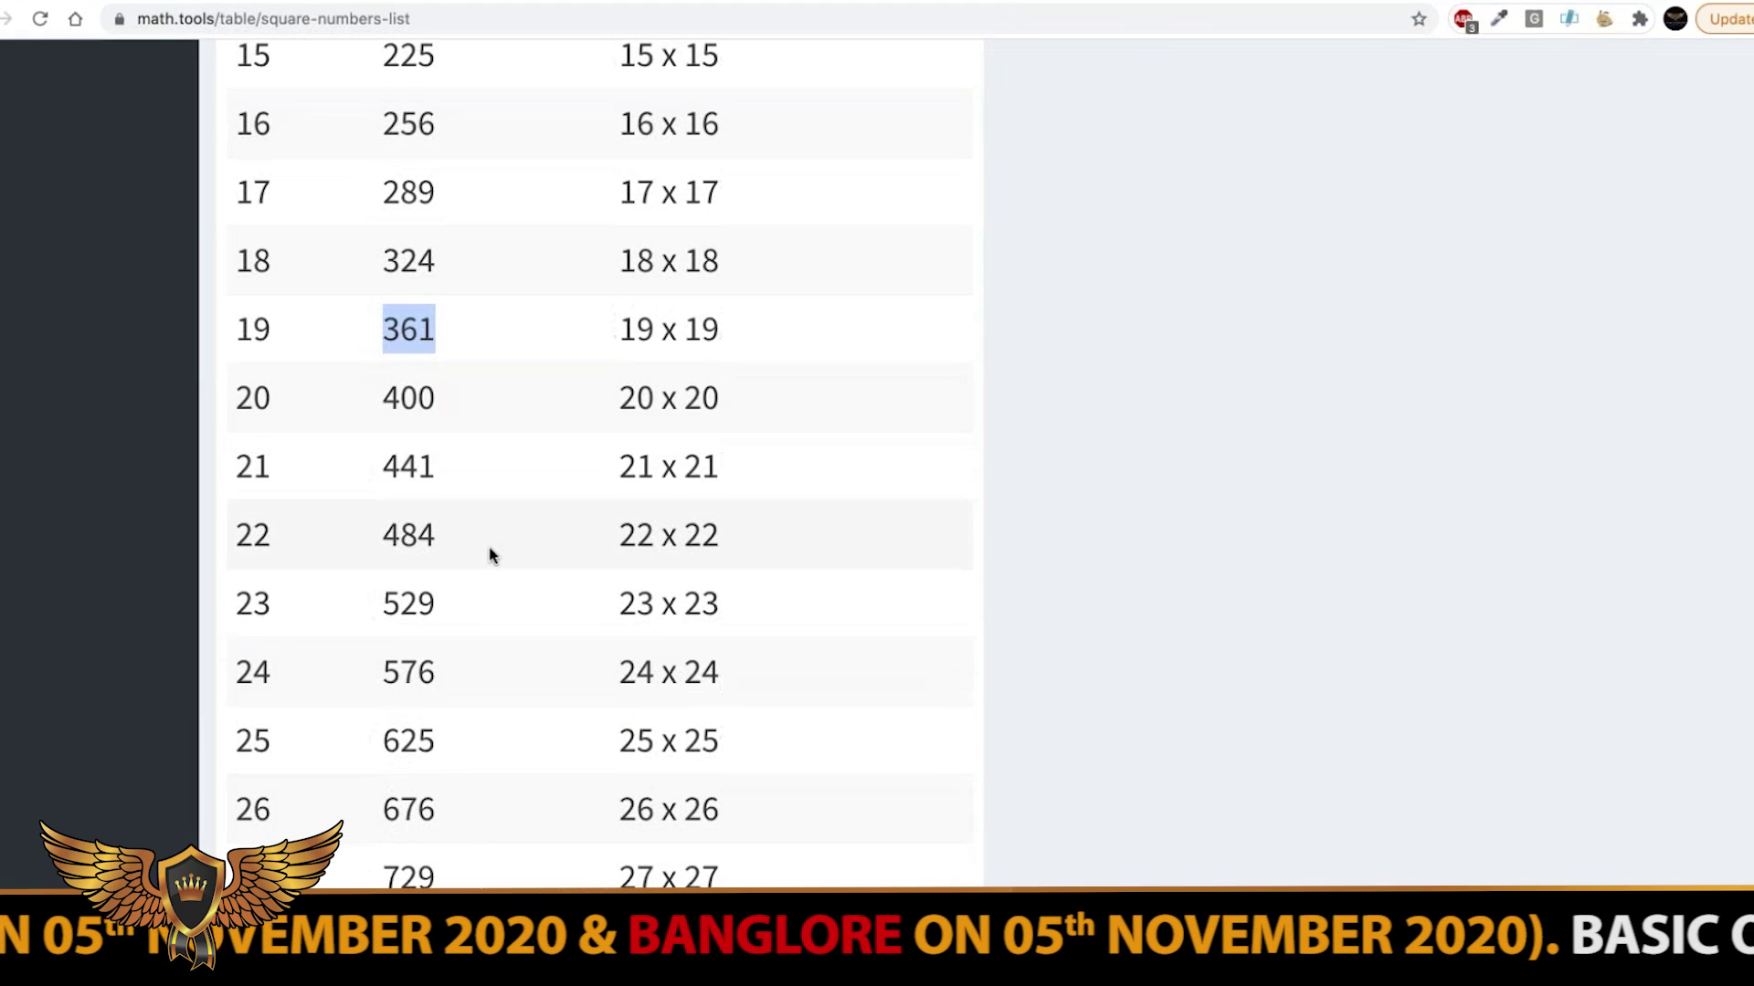
pyautogui.doubleClick(394, 532)
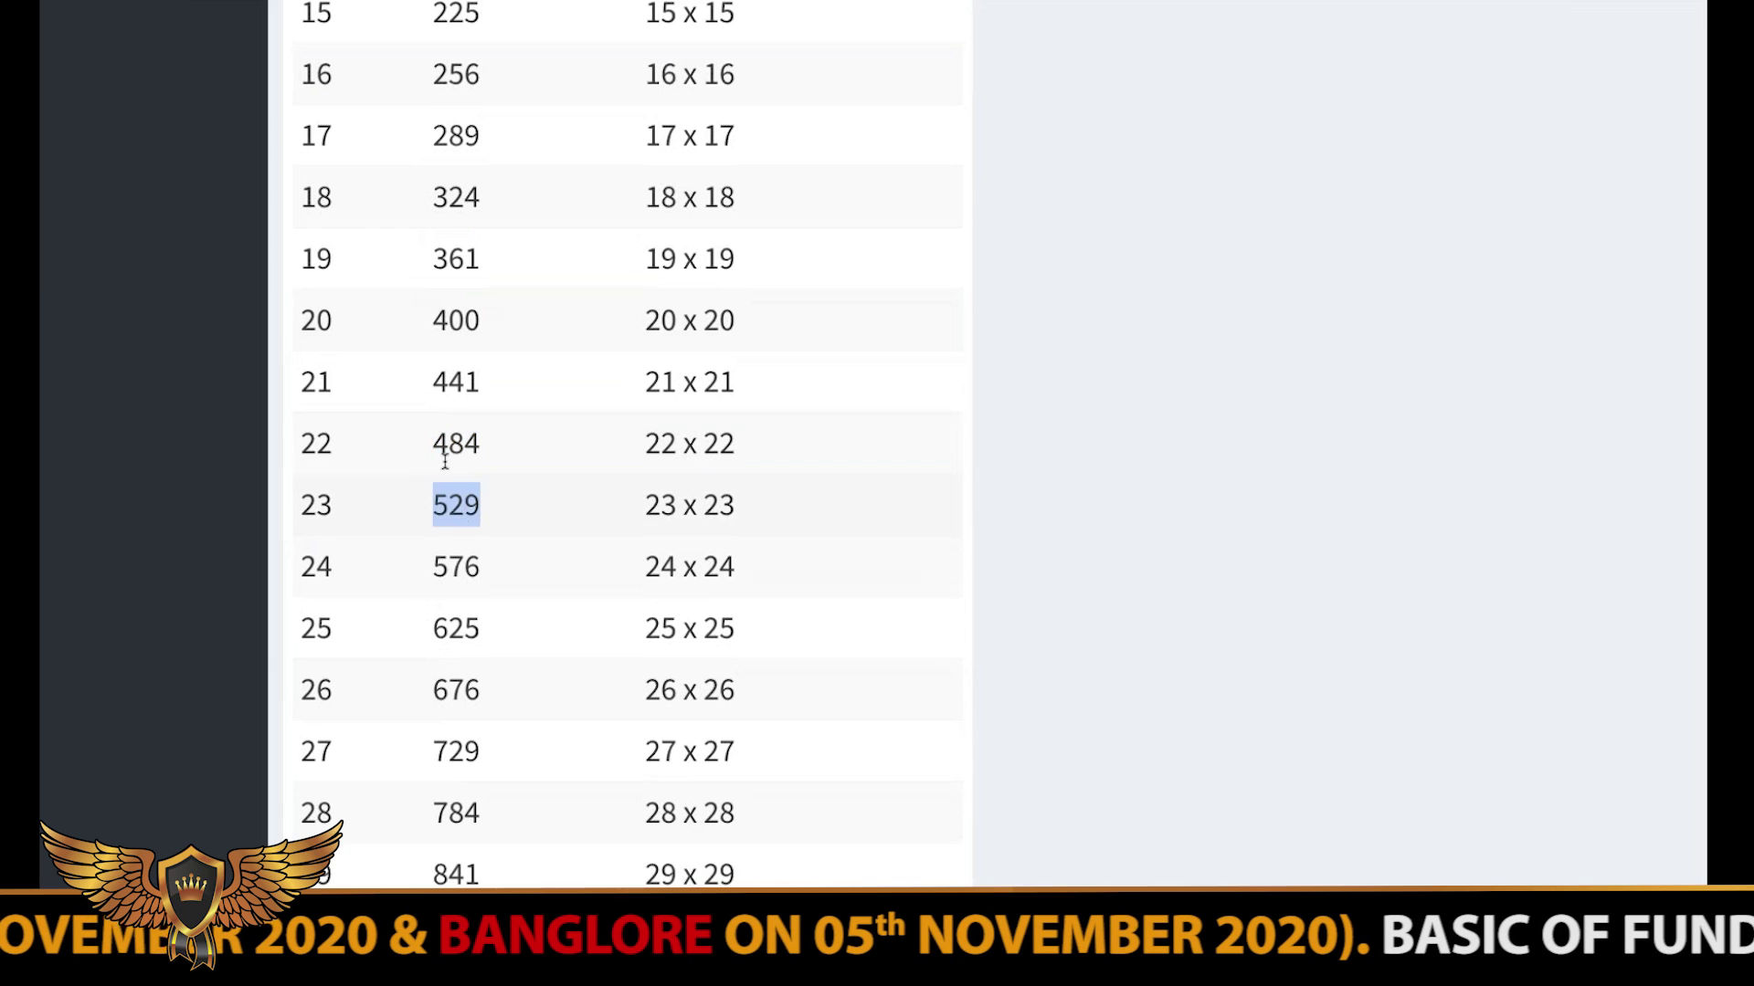
# Step: Place a horizontal line at about 484.70 on the TradingView chart and mark the April 2020 high touching it with a small rectangle
pyautogui.hotkey('ctrl', 'Tab')
pyautogui.click(65, 97)
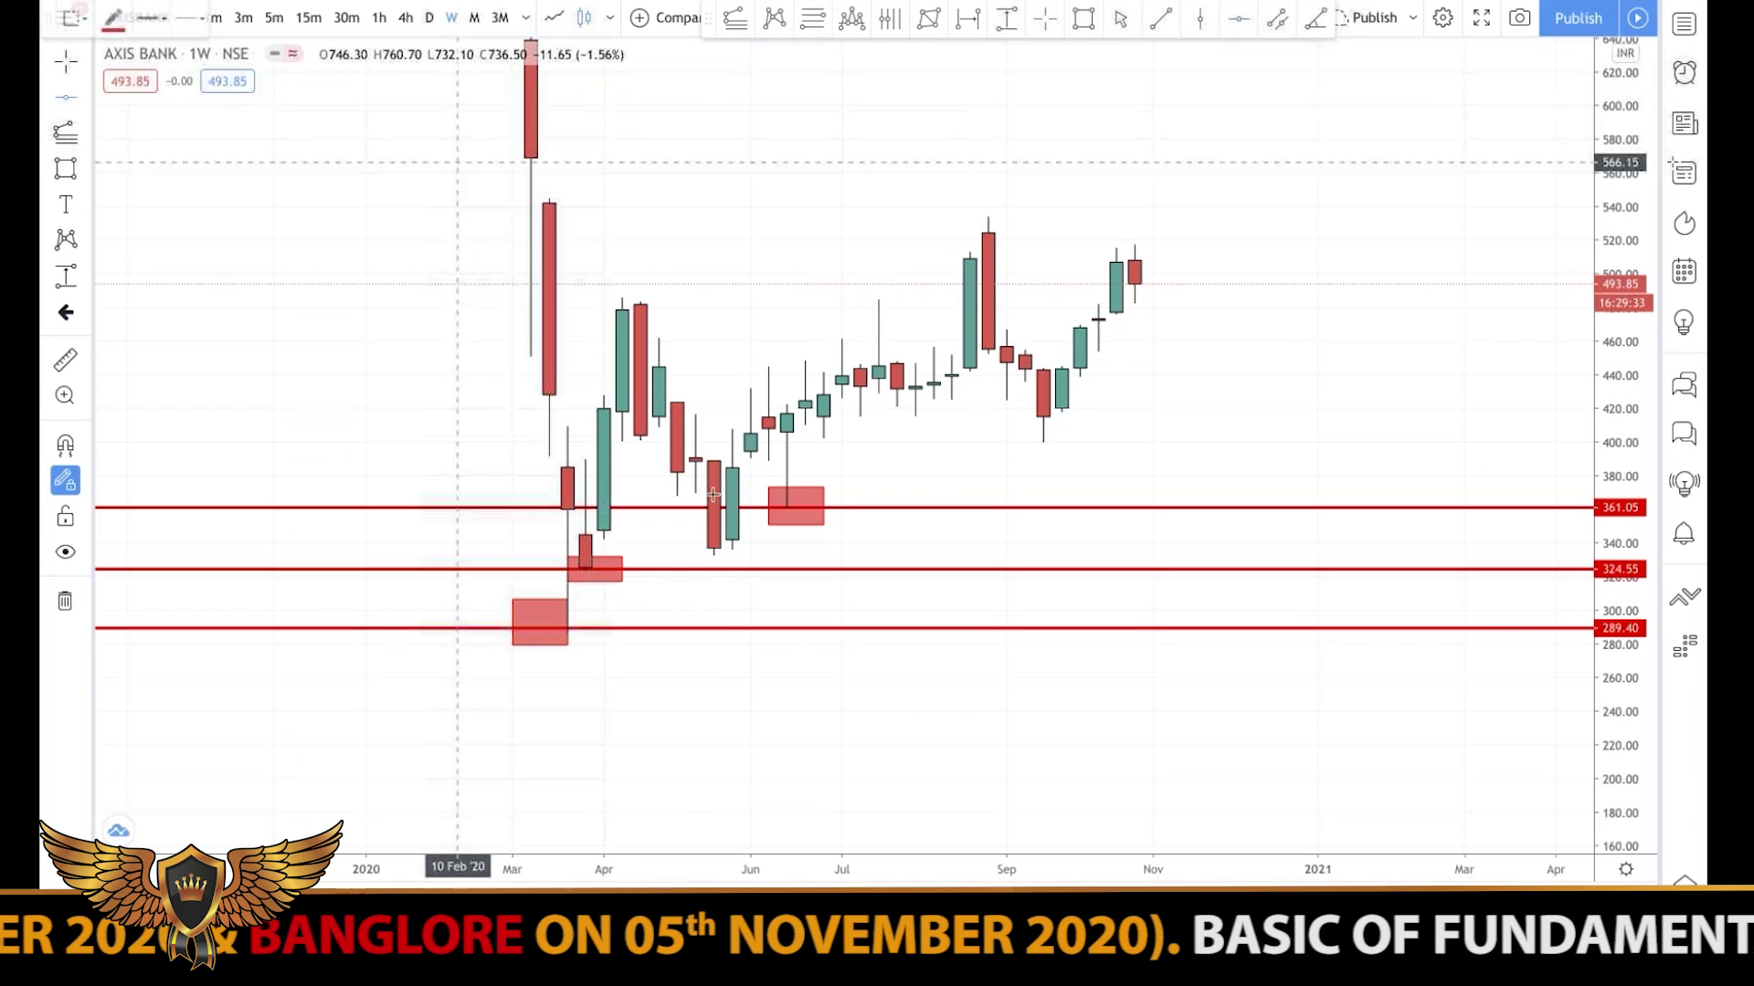
pyautogui.click(706, 299)
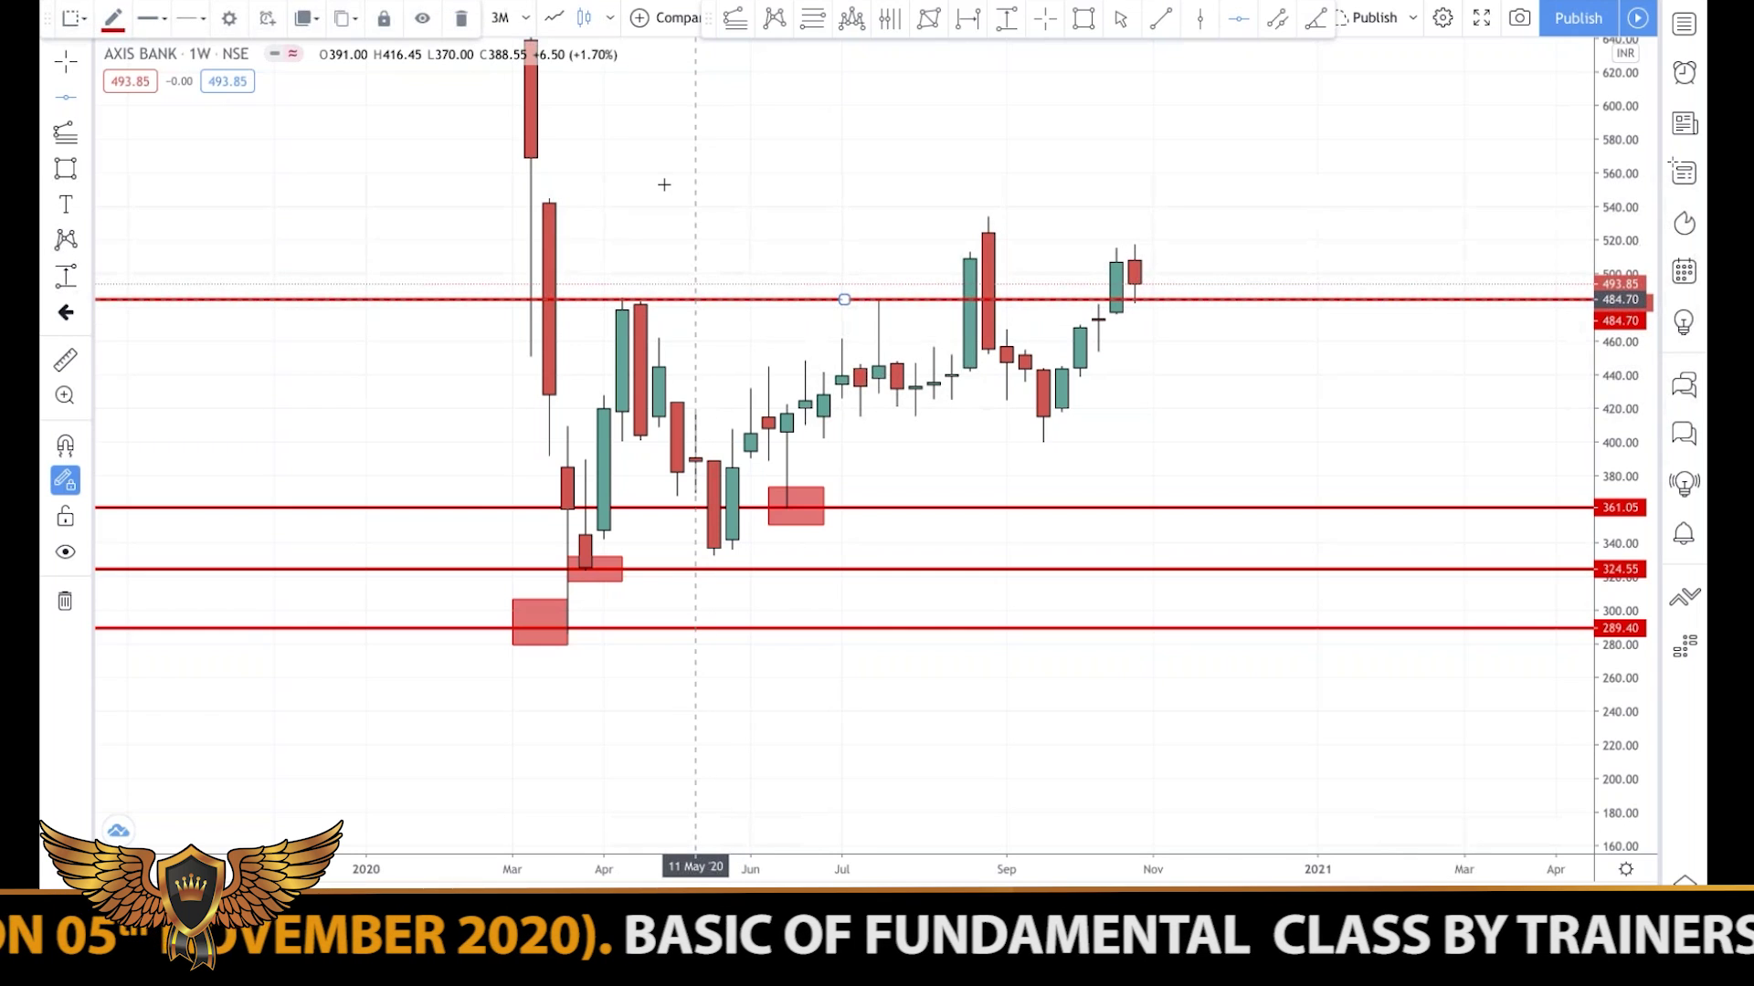
pyautogui.click(65, 168)
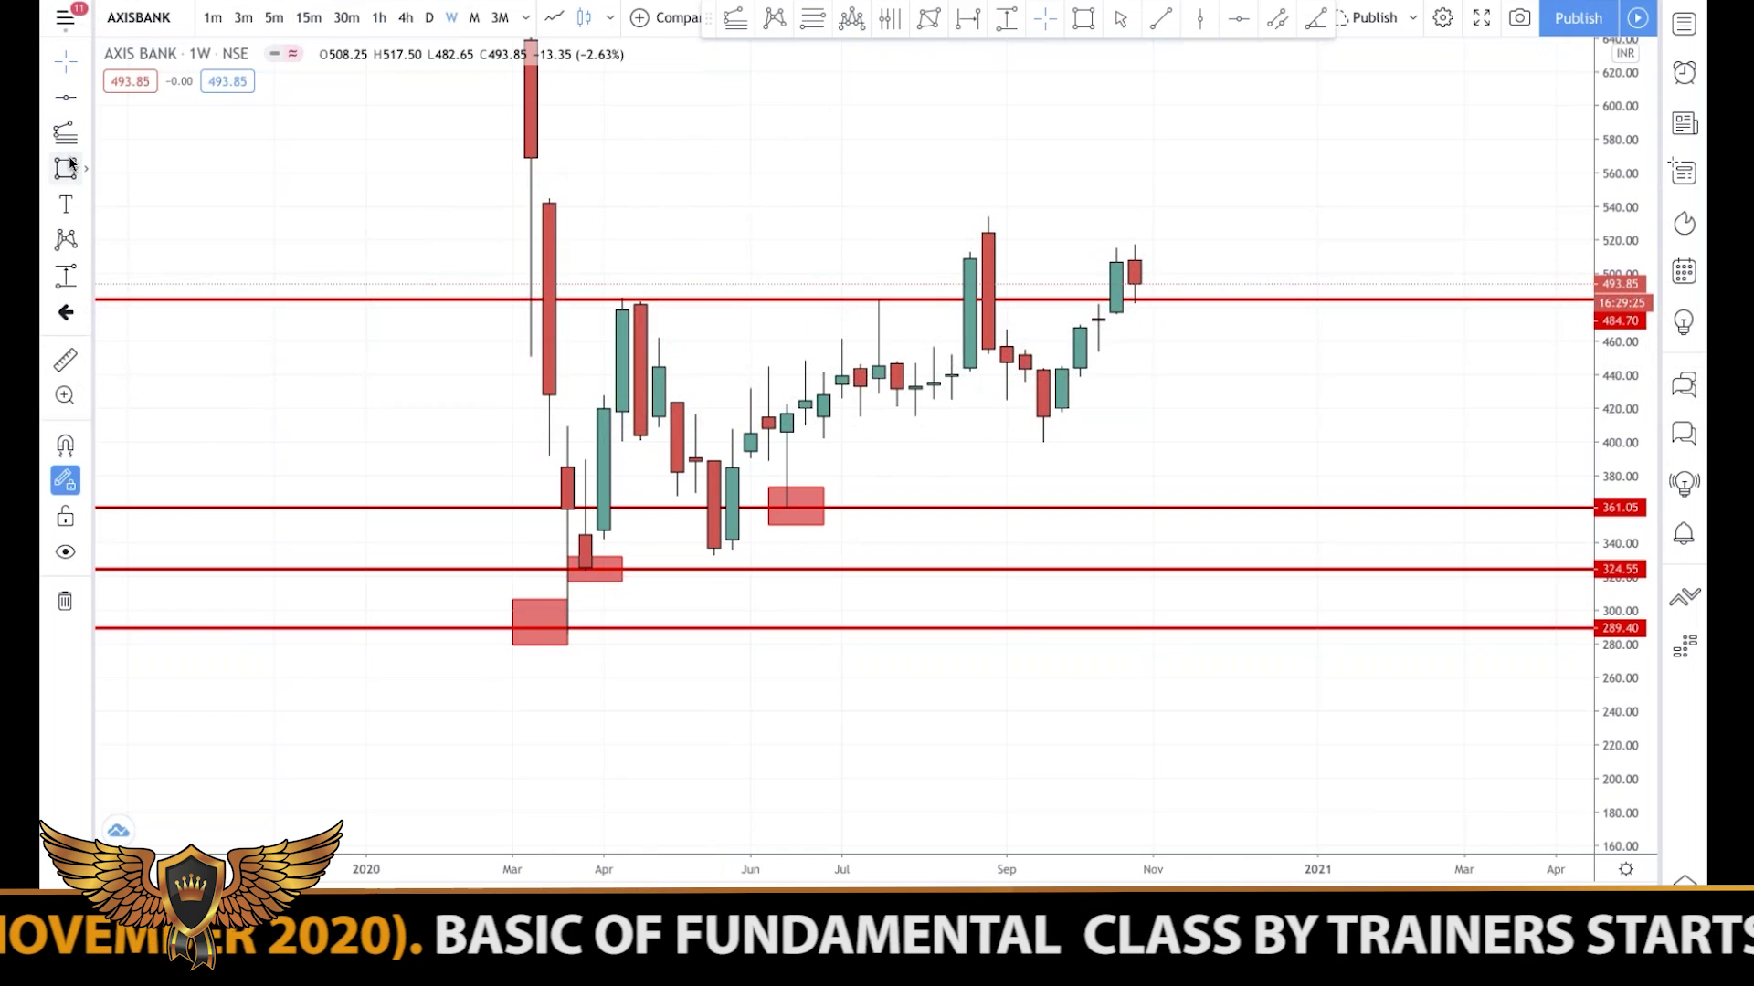
pyautogui.click(603, 284)
pyautogui.click(659, 310)
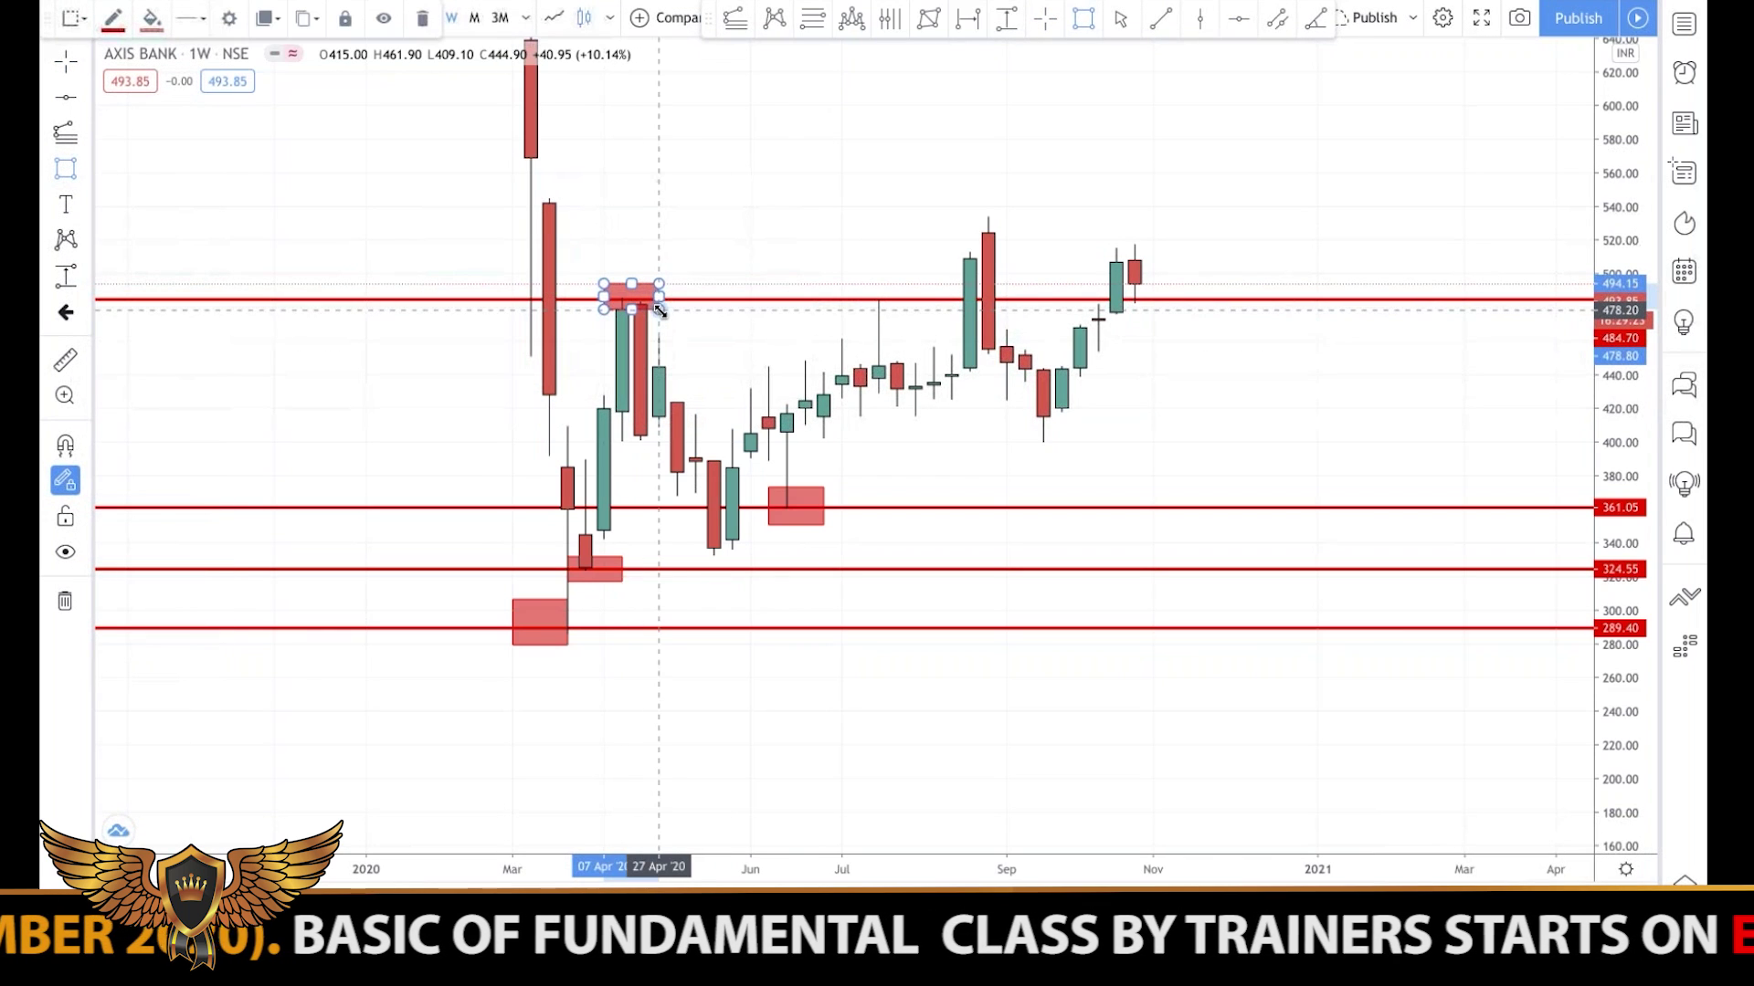
pyautogui.click(713, 372)
# Step: Place a horizontal line at about 529.55 and mark the late-August 2020 high on it with a rectangle
pyautogui.click(65, 98)
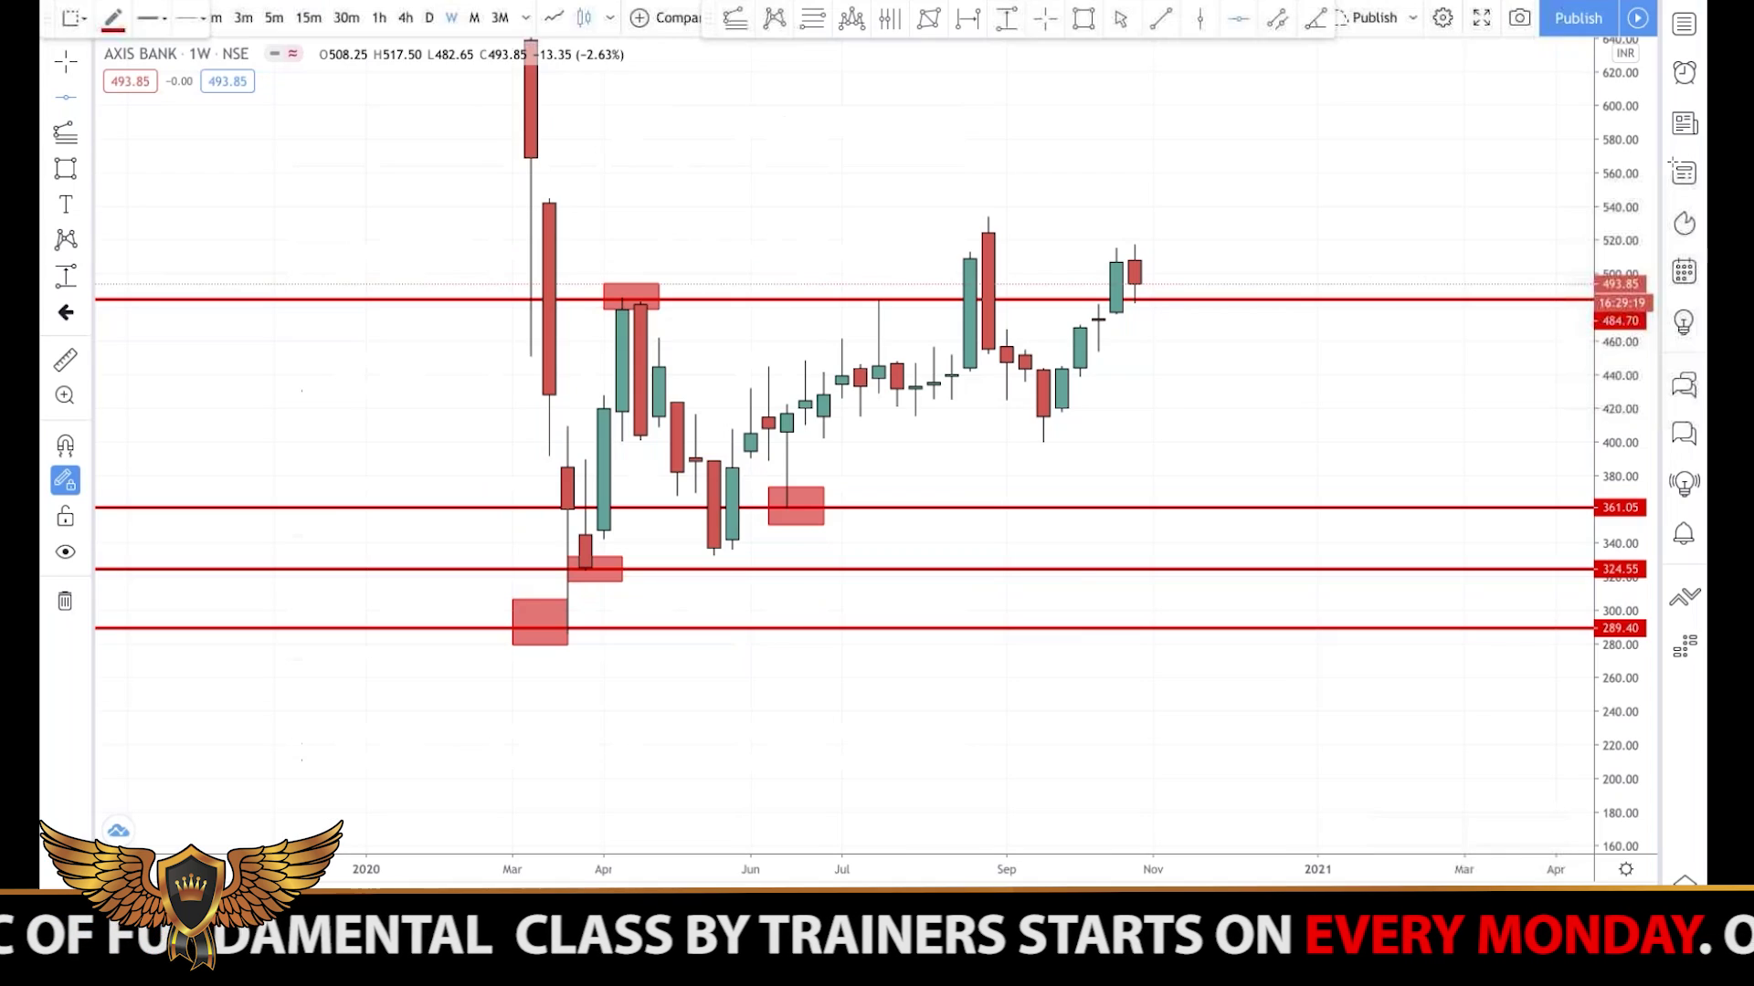
pyautogui.click(1140, 223)
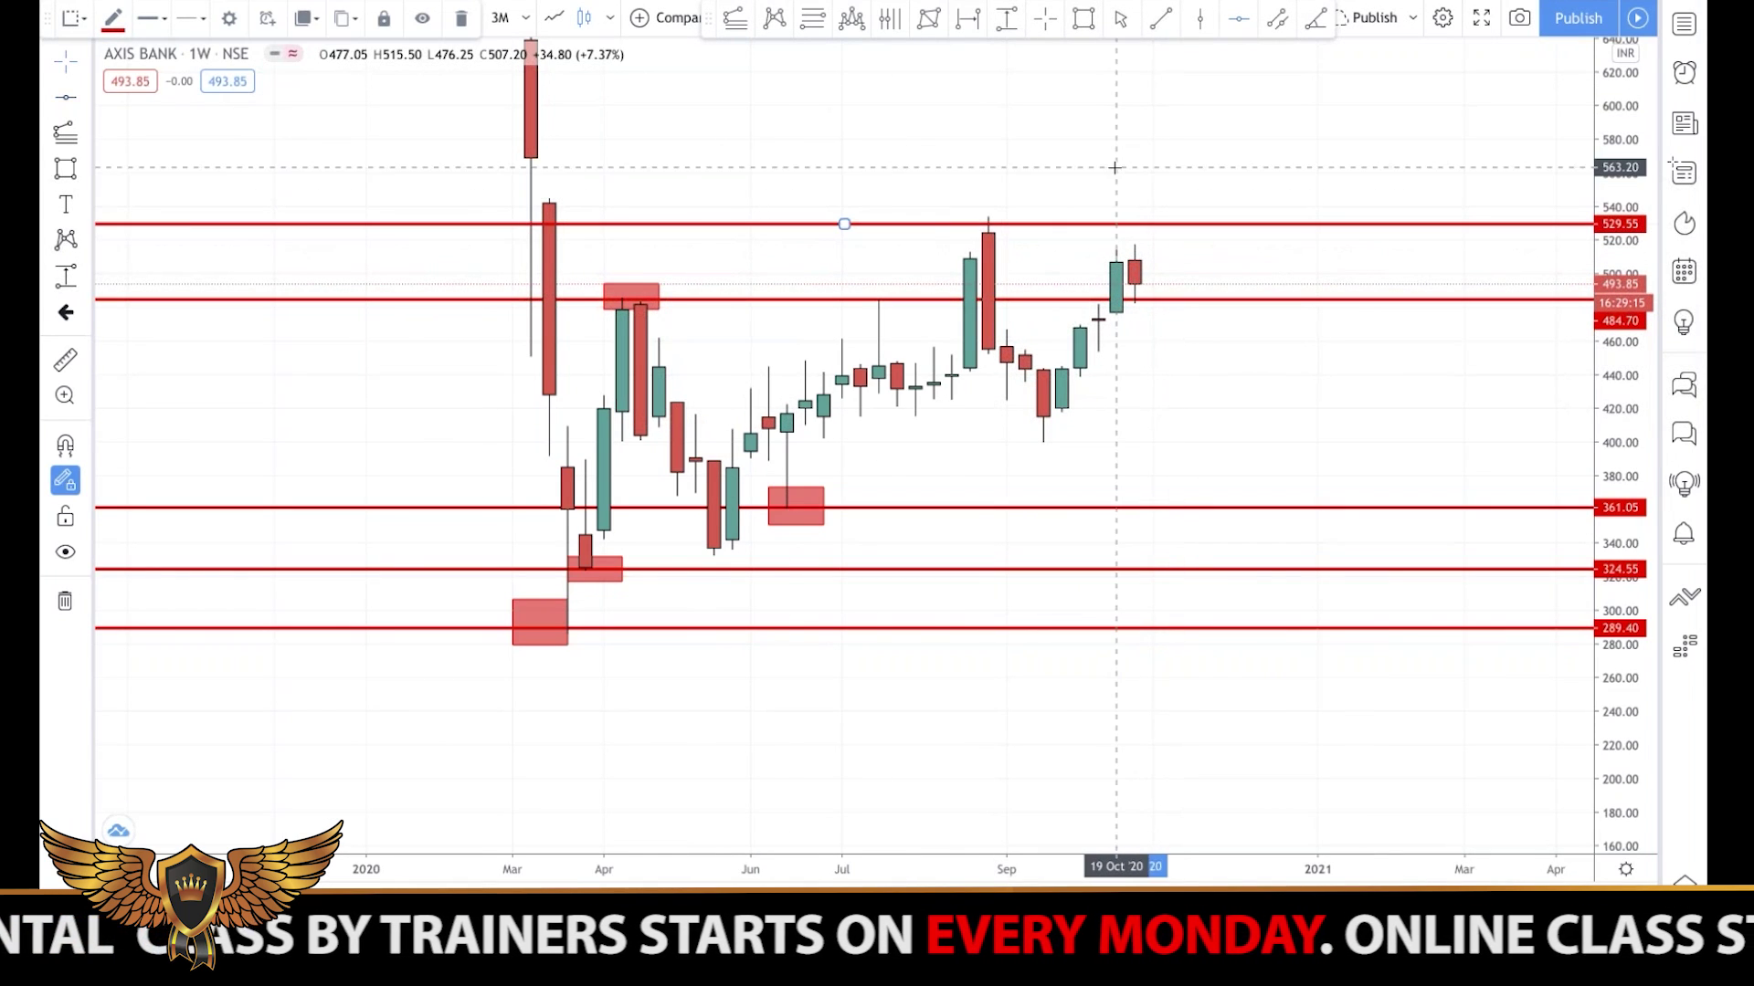
pyautogui.click(65, 168)
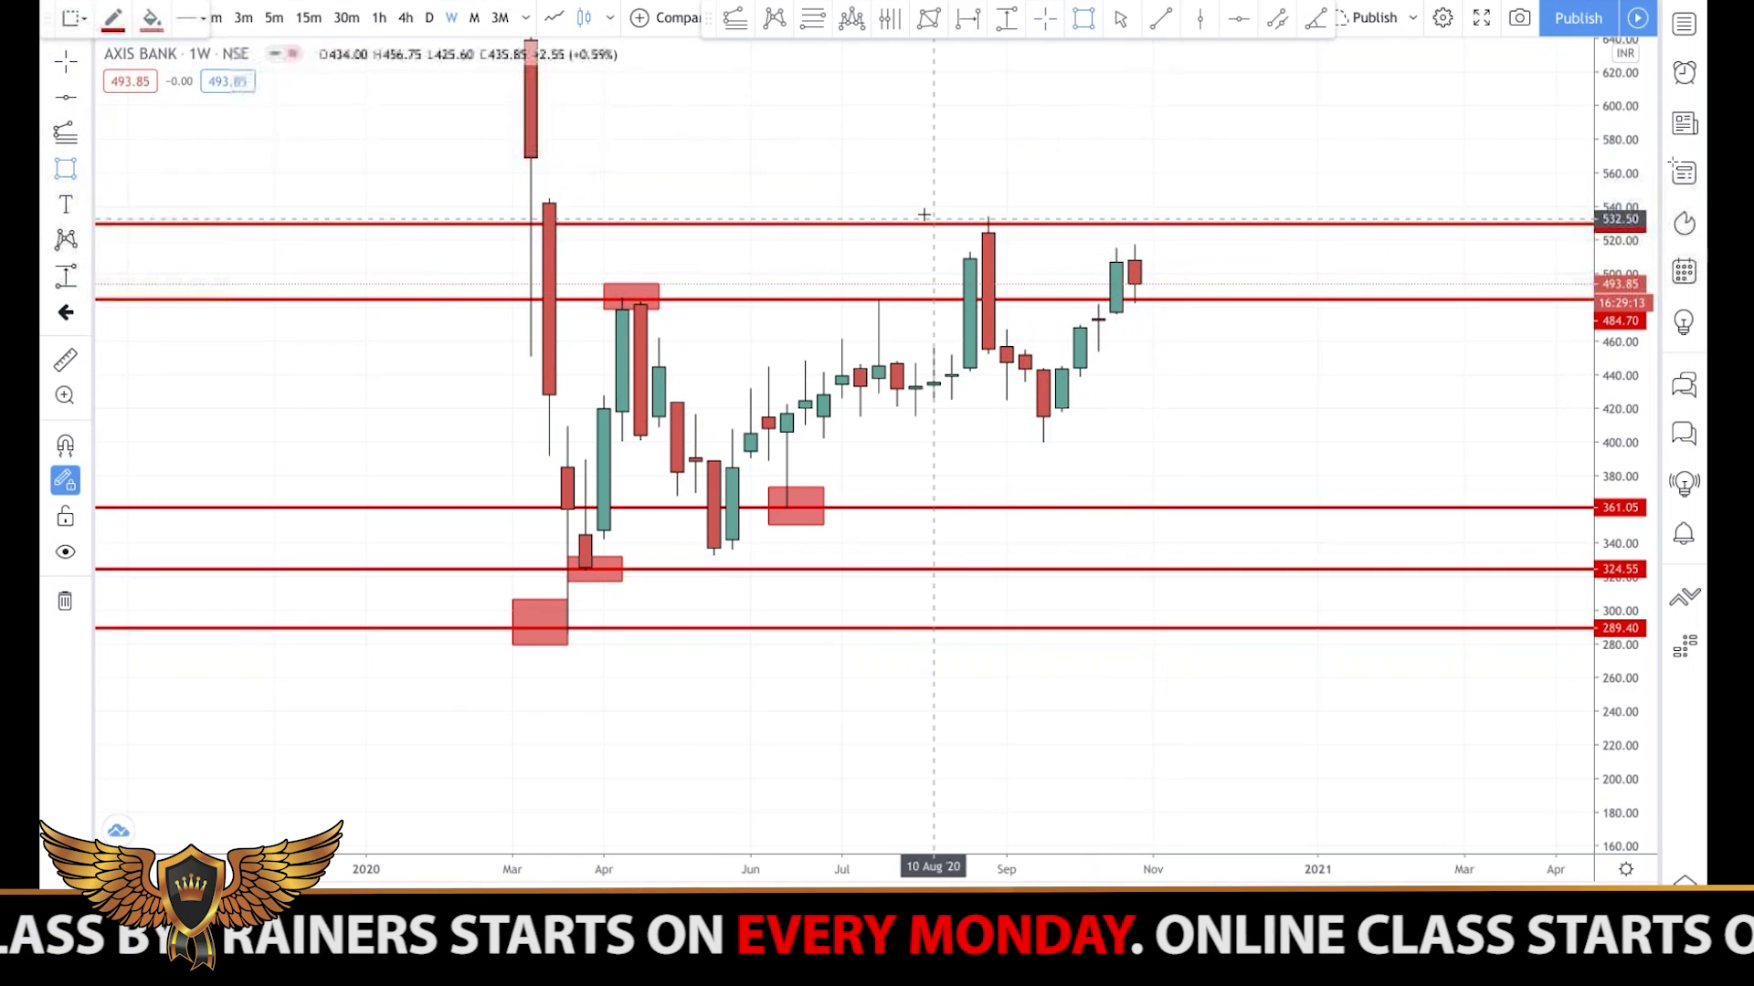
pyautogui.moveTo(915, 216); pyautogui.dragTo(1062, 237)
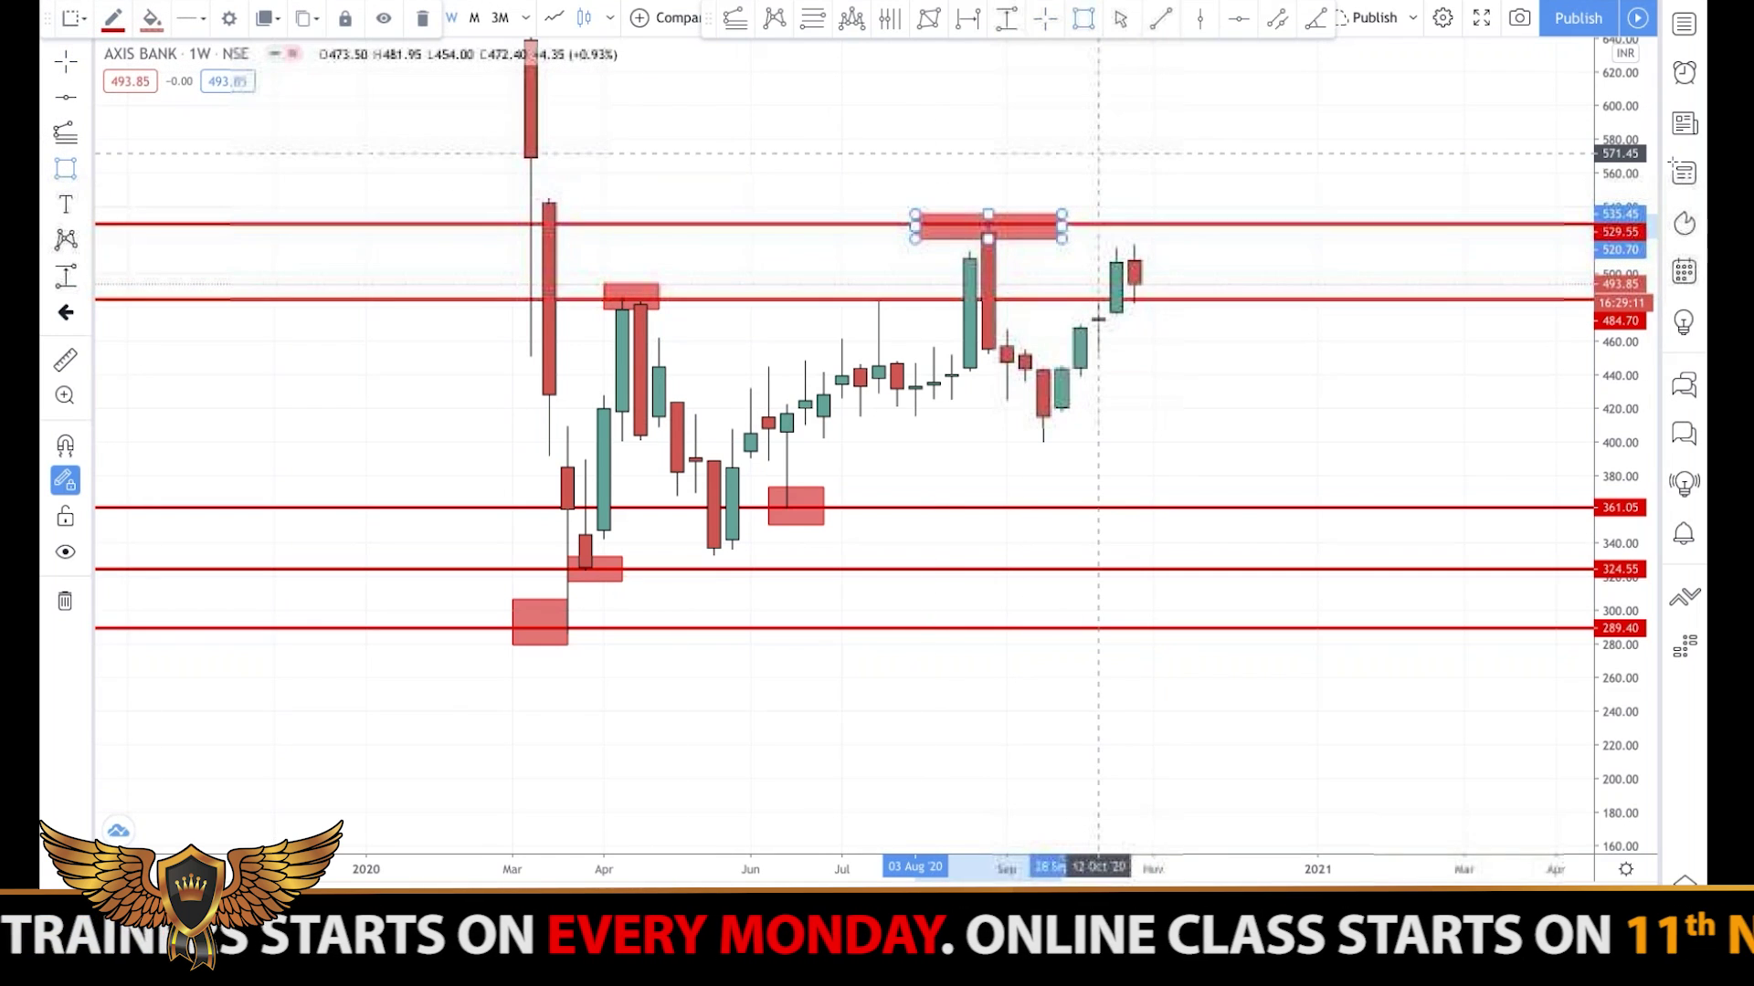
pyautogui.click(696, 105)
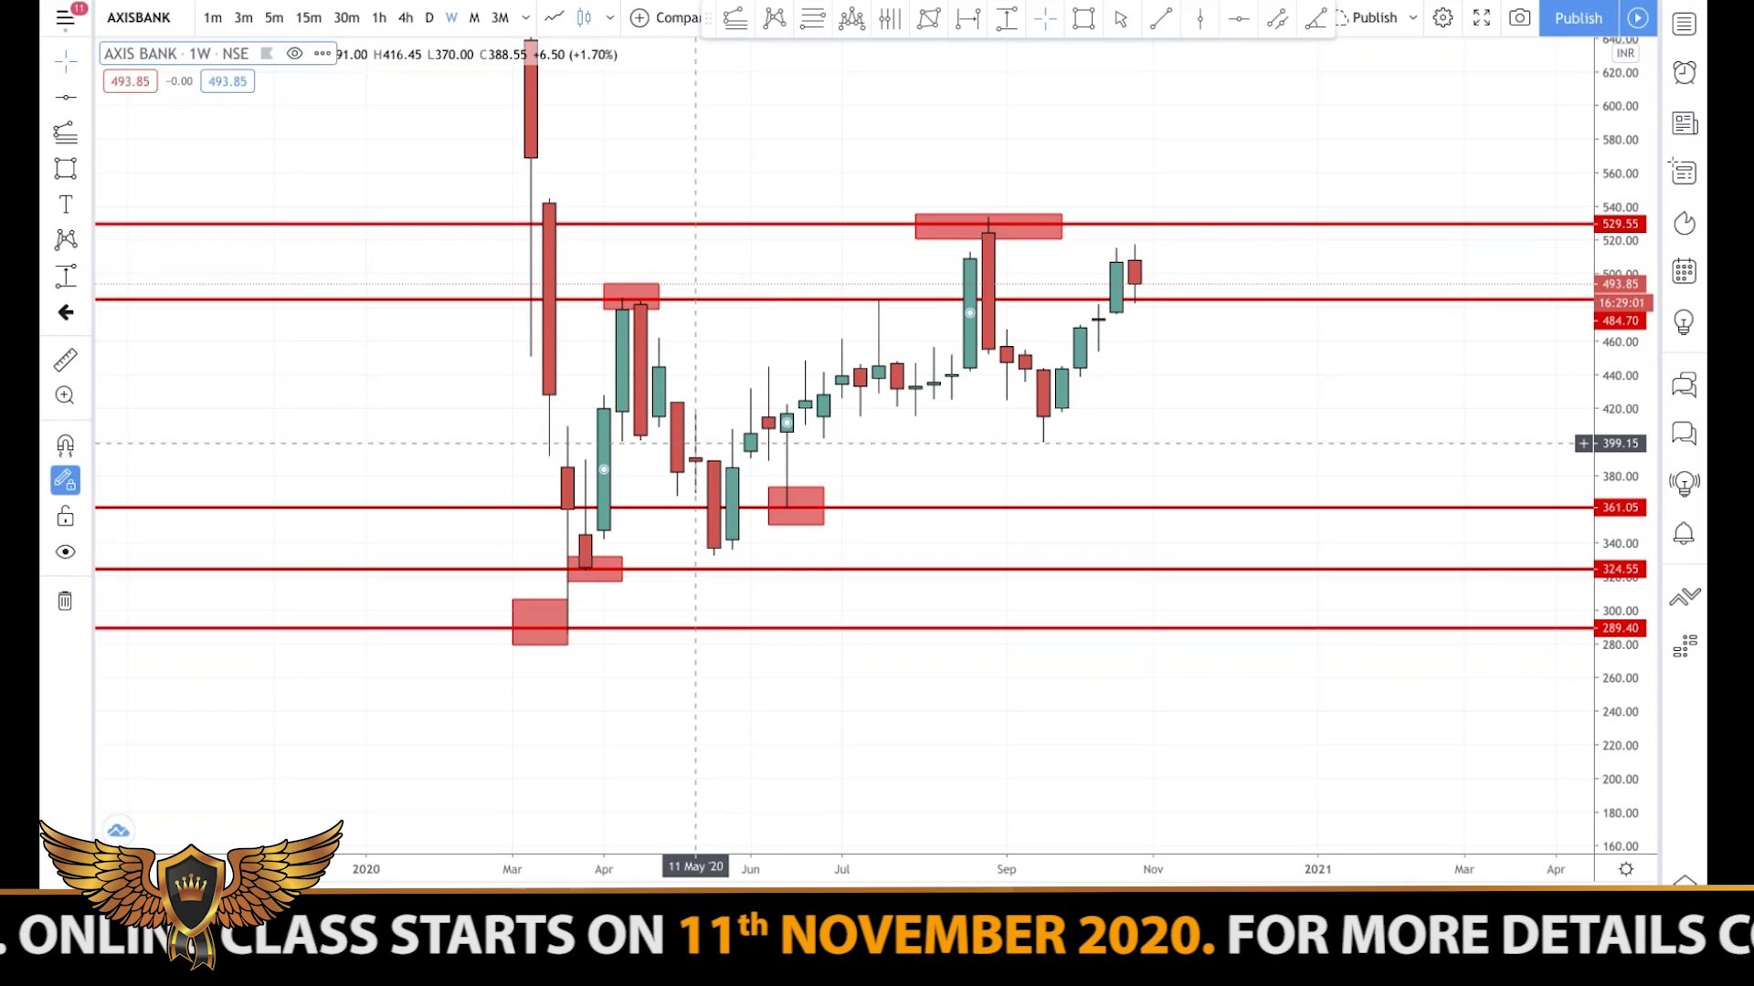
# Step: Bring the 2018 to 2020 price history into view and look up the higher square numbers in the table
pyautogui.scroll(-6, 695, 443)
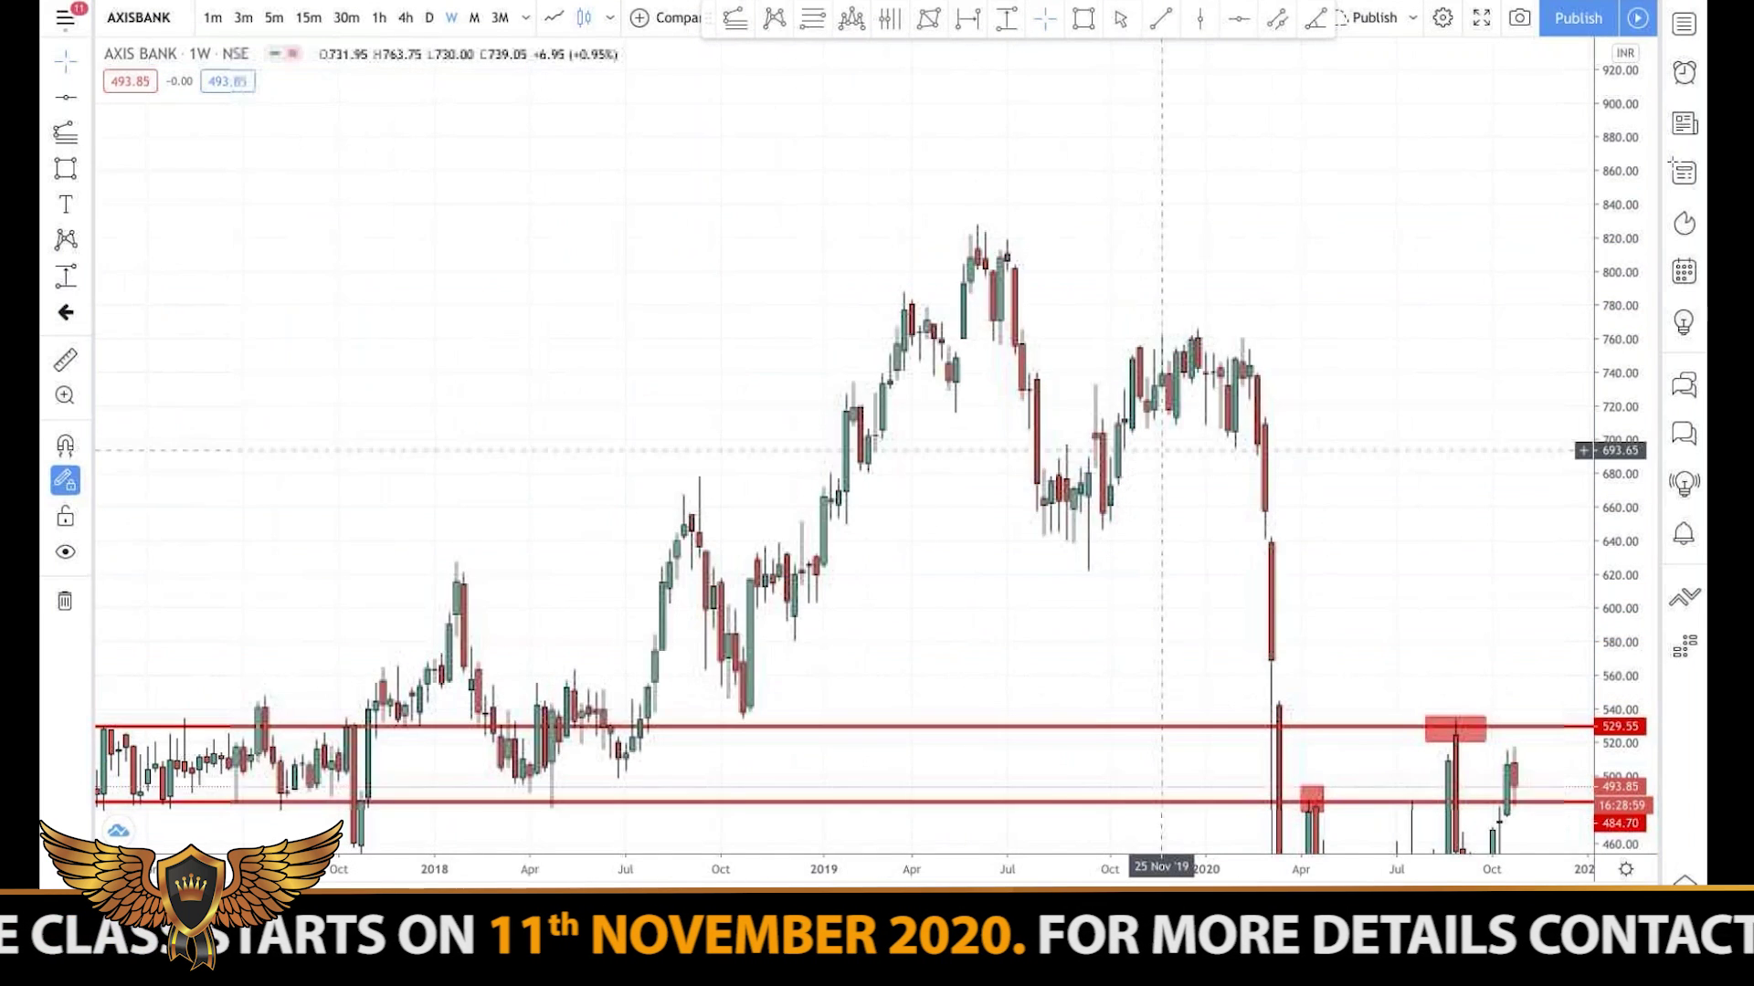
pyautogui.moveTo(1161, 451); pyautogui.dragTo(950, 208)
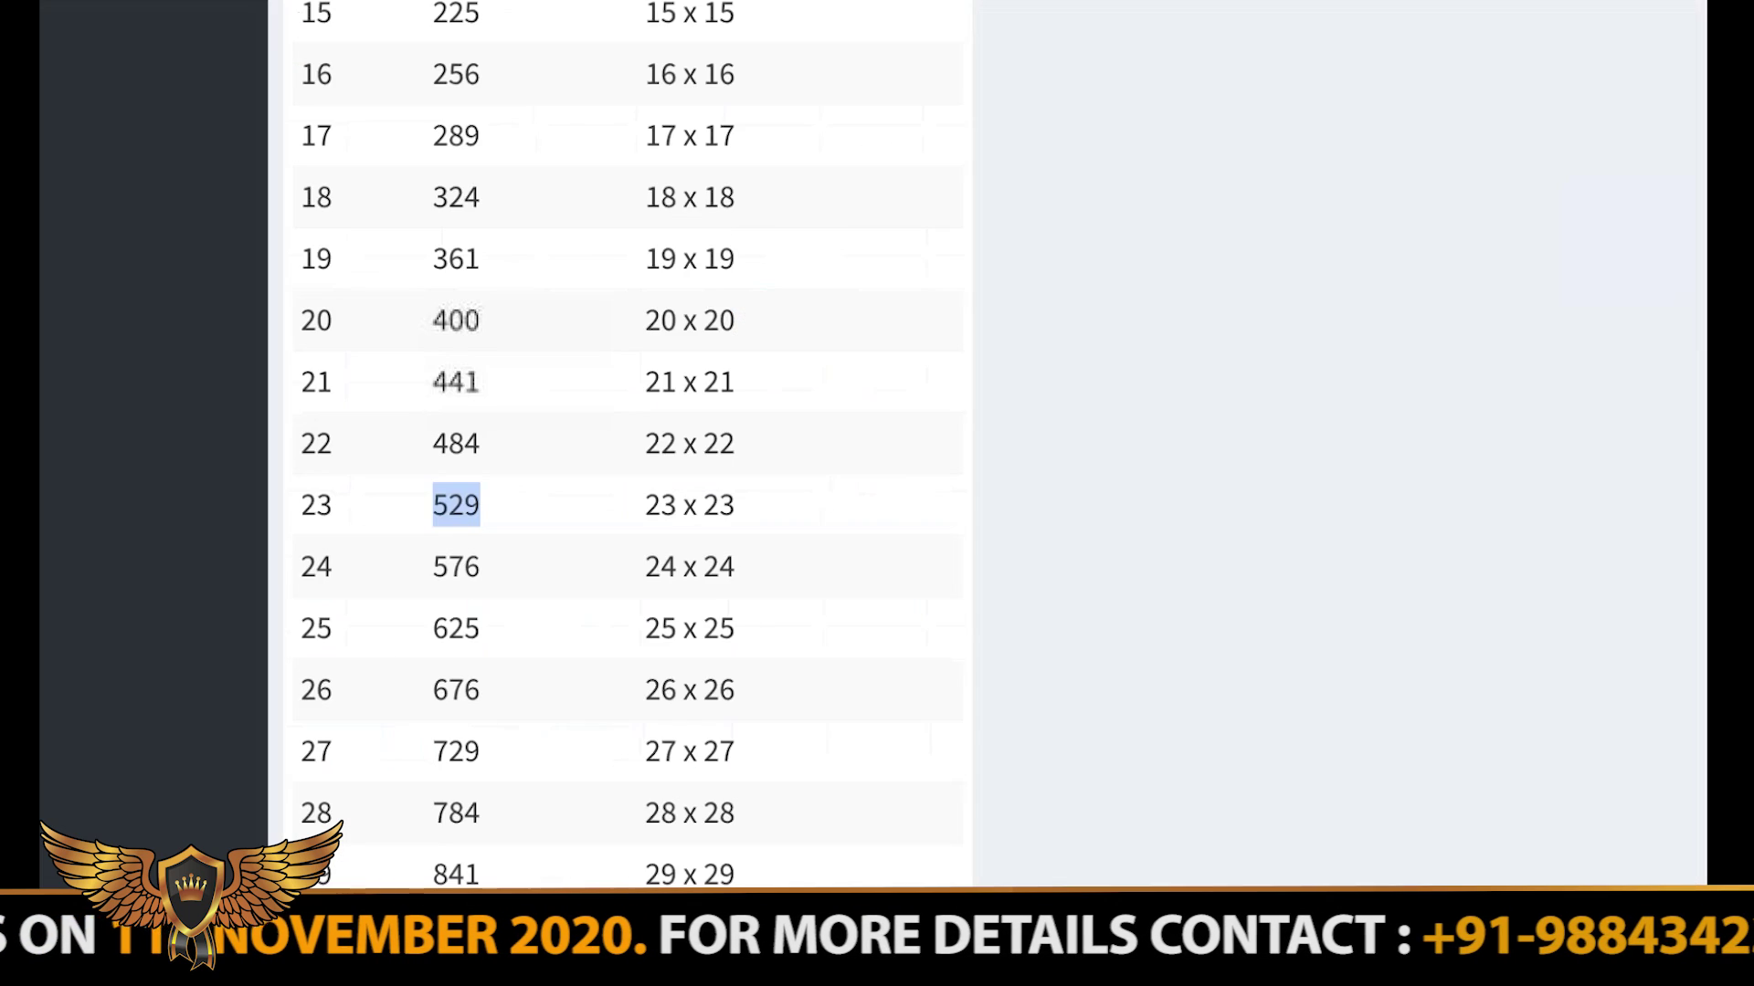
pyautogui.scroll(-4, 627, 438)
pyautogui.scroll(-2, 627, 438)
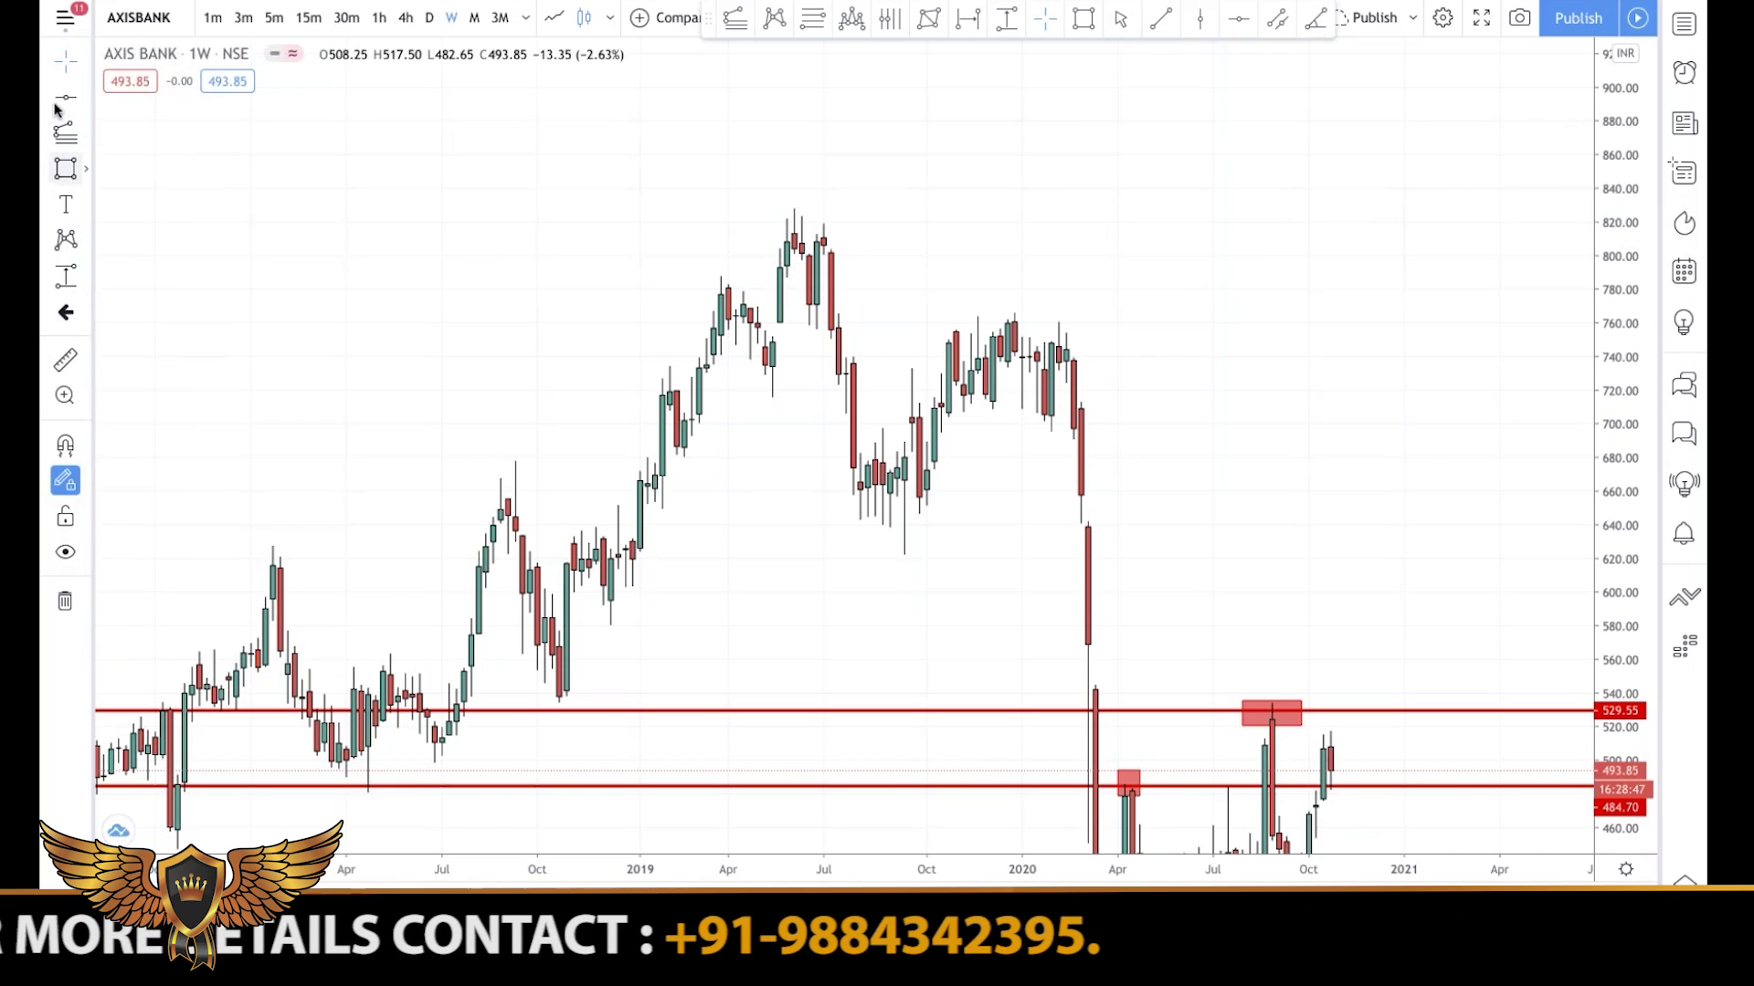
# Step: Place a horizontal line at about 784.50 on the TradingView chart and mark the spring 2019 peak beneath it with a rectangle
pyautogui.click(644, 306)
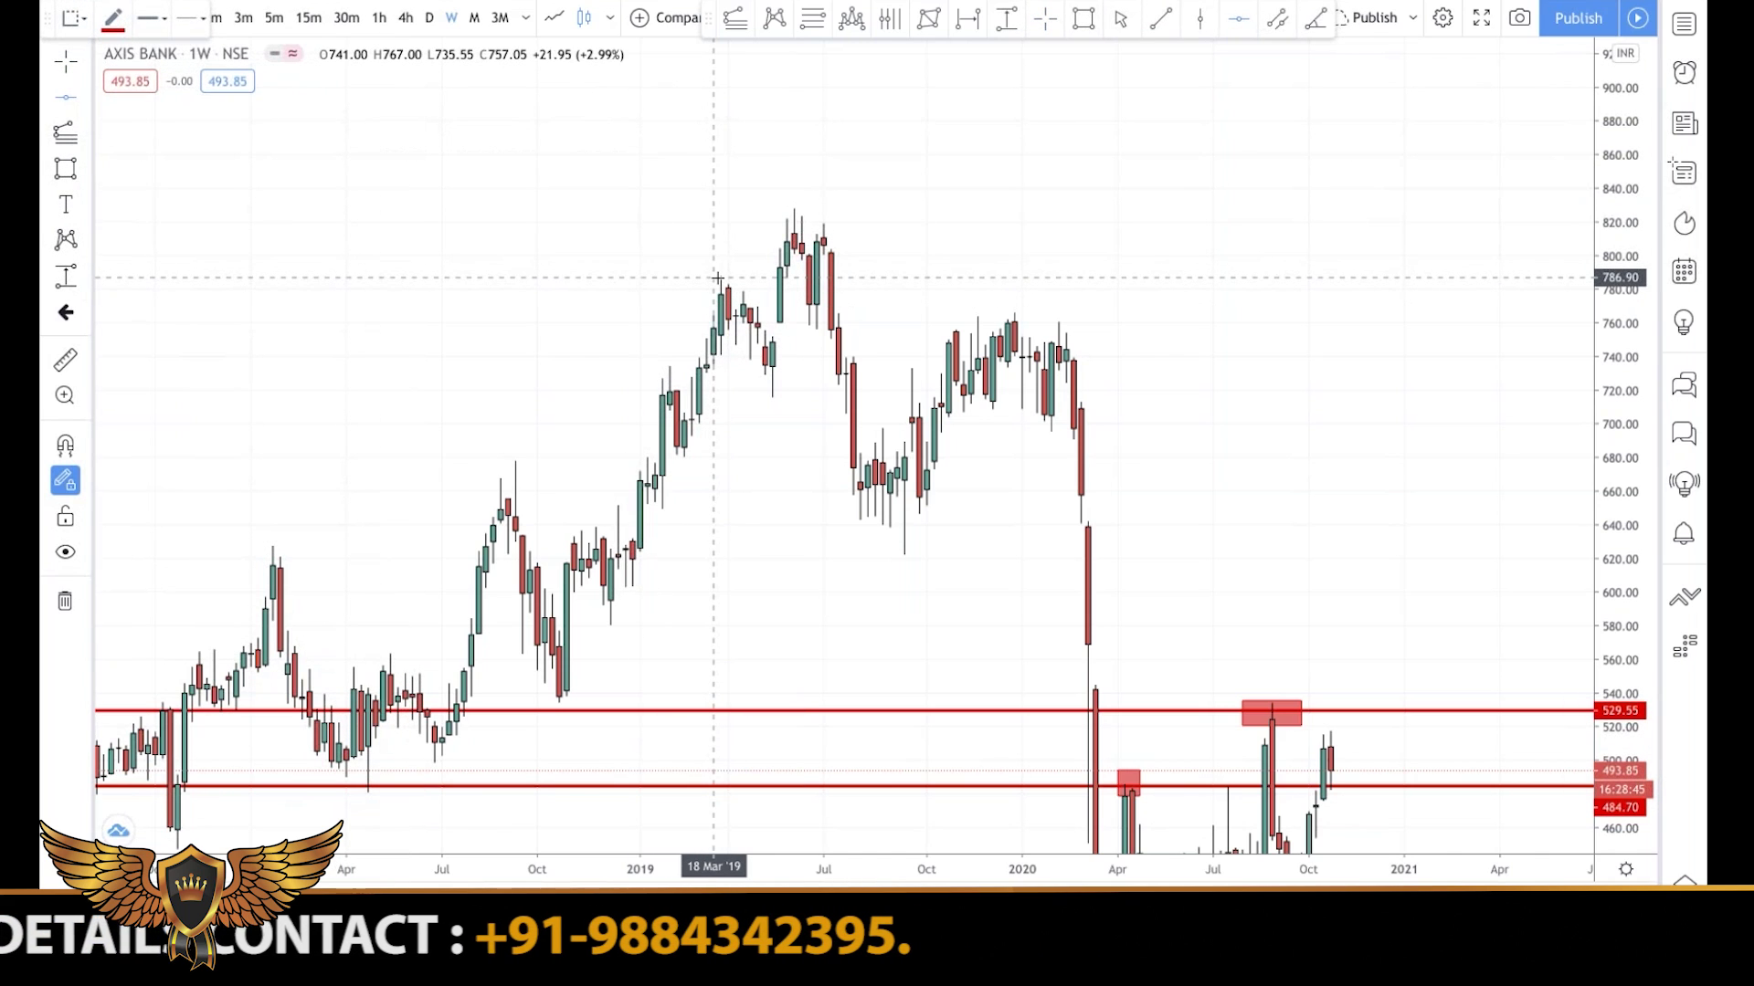
pyautogui.click(716, 283)
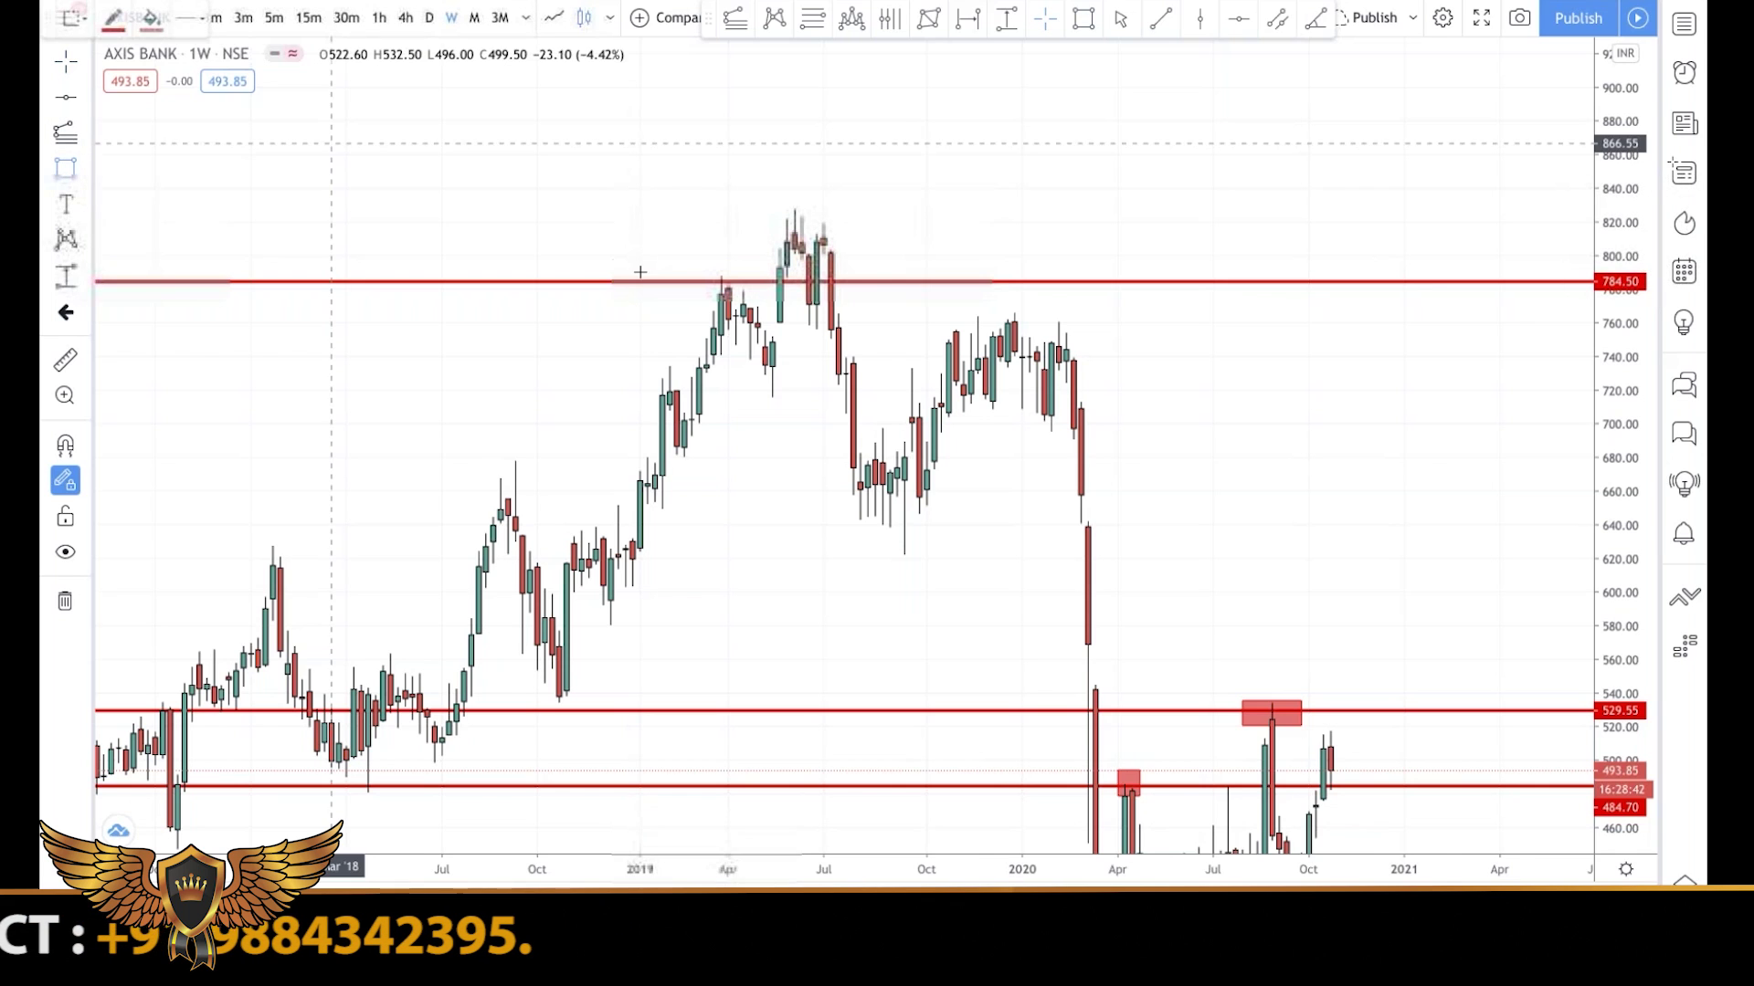
pyautogui.moveTo(691, 274); pyautogui.dragTo(758, 325)
pyautogui.click(737, 262)
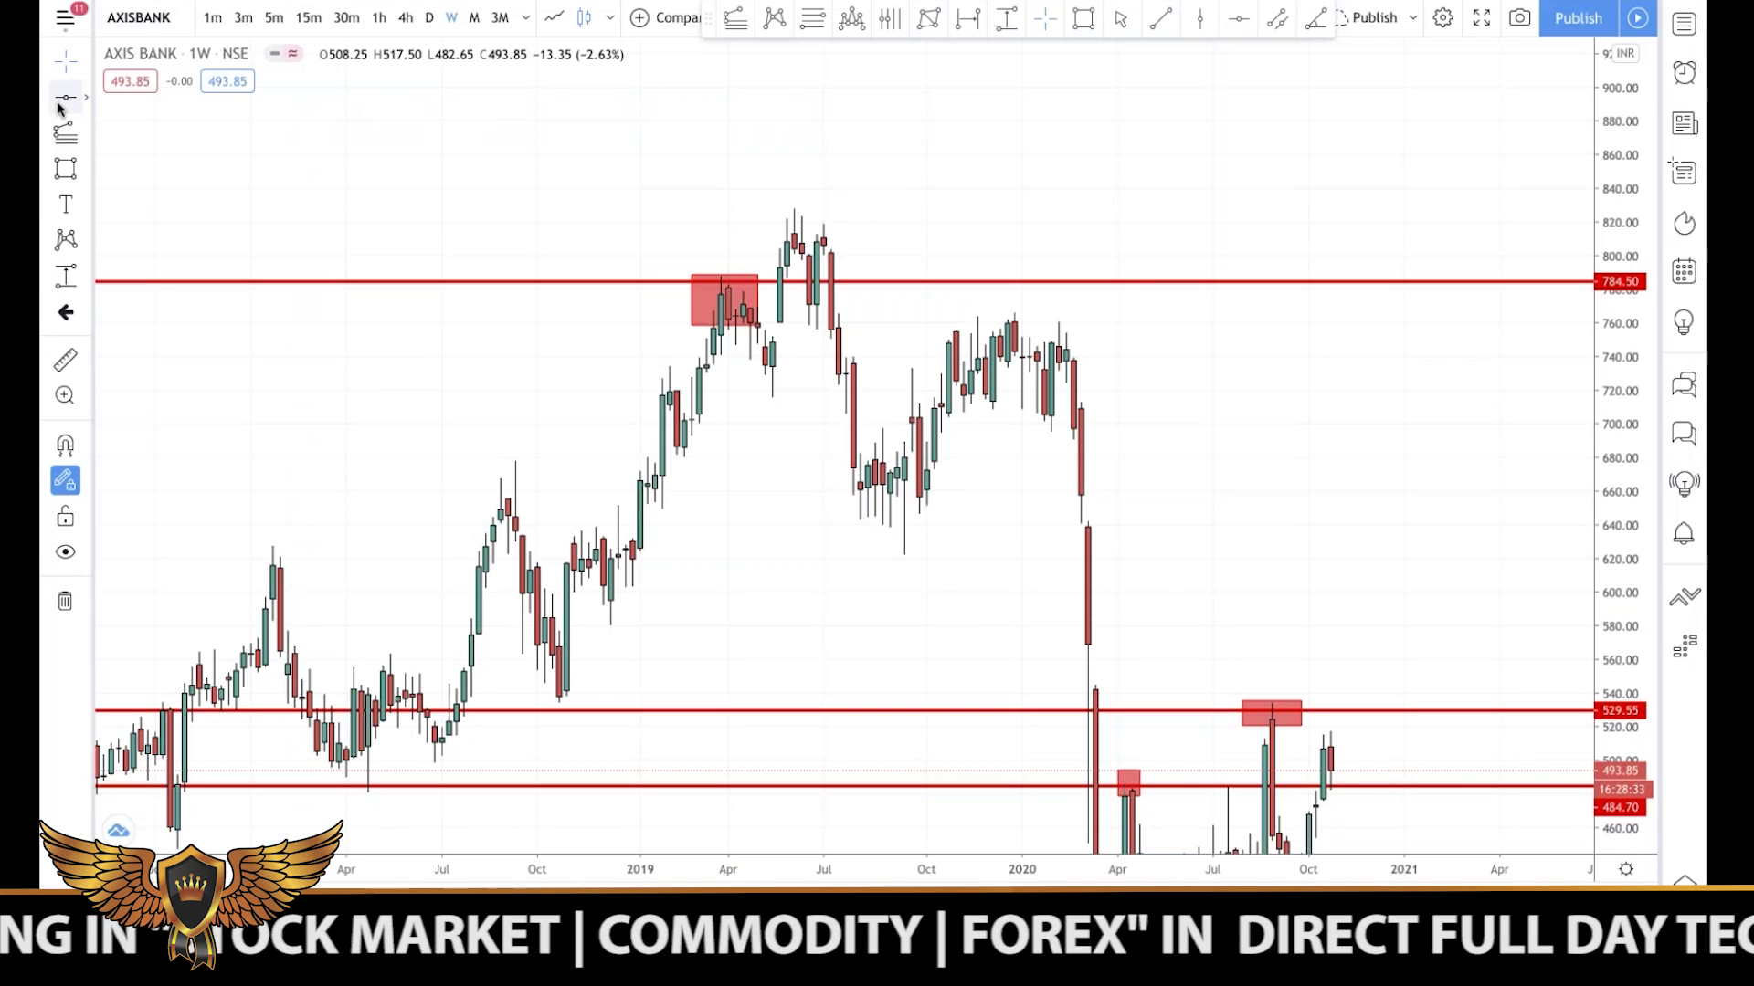
# Step: Place a horizontal line at about 729.05 and mark the early 2019 high and the May 2019 low on it with rectangles
pyautogui.click(60, 101)
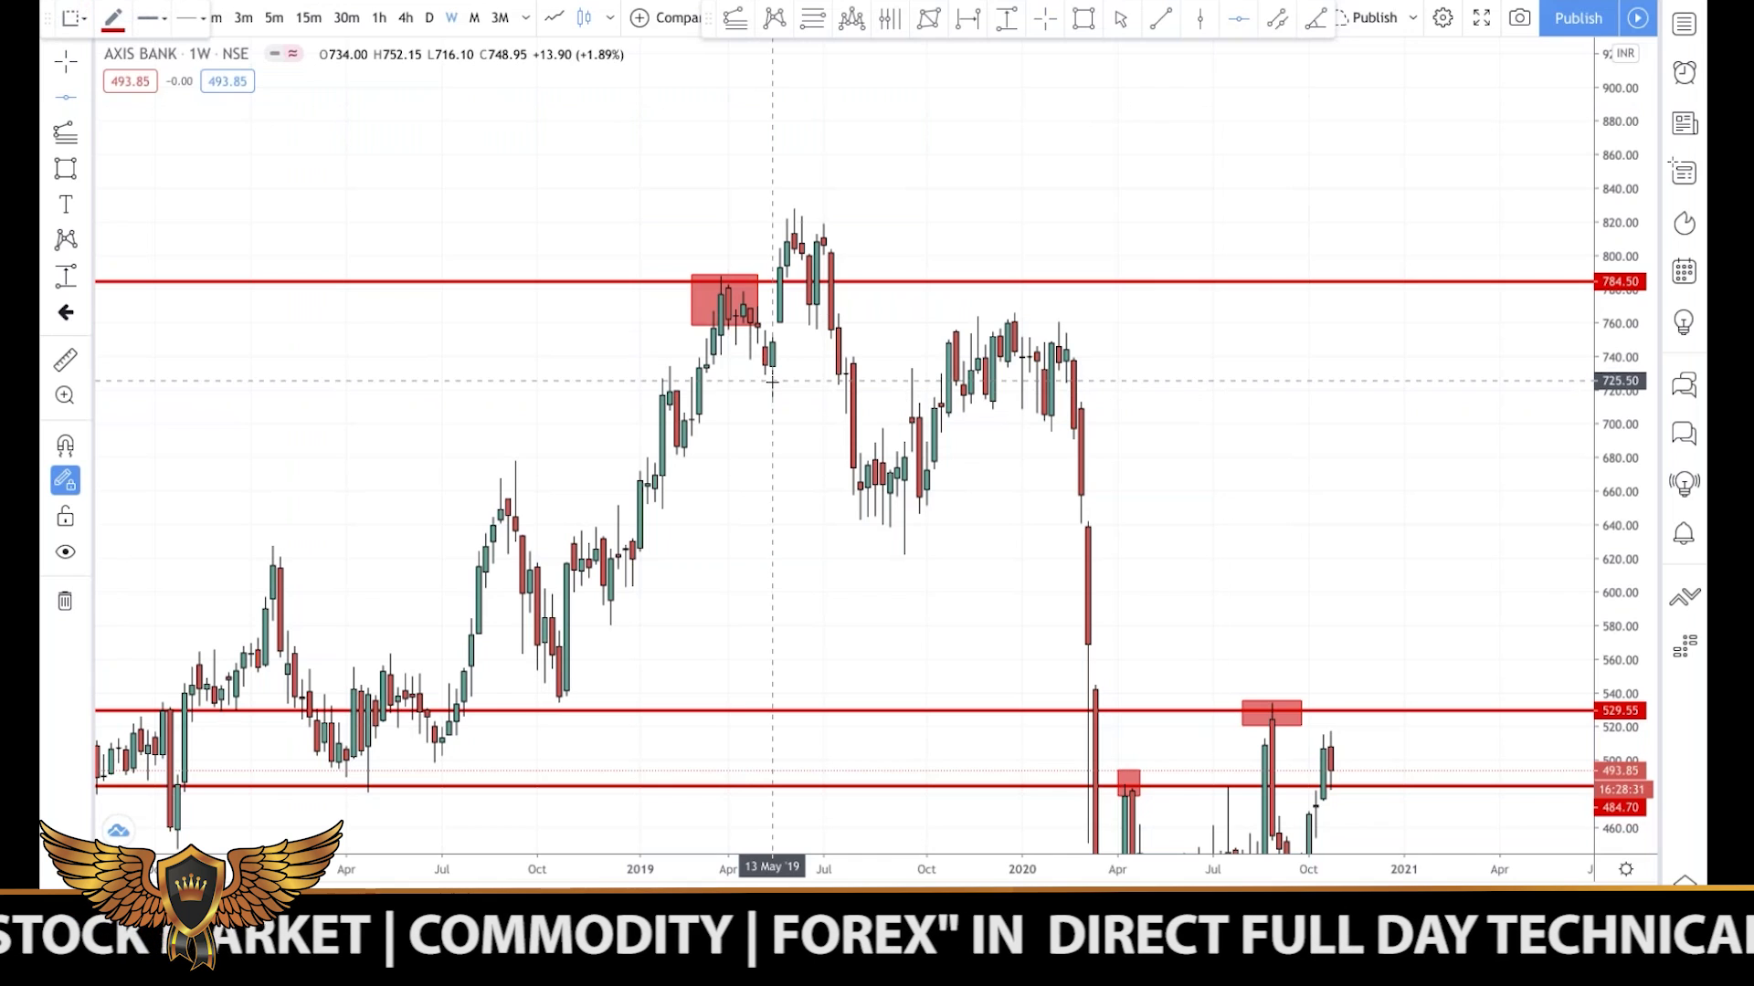
pyautogui.click(772, 375)
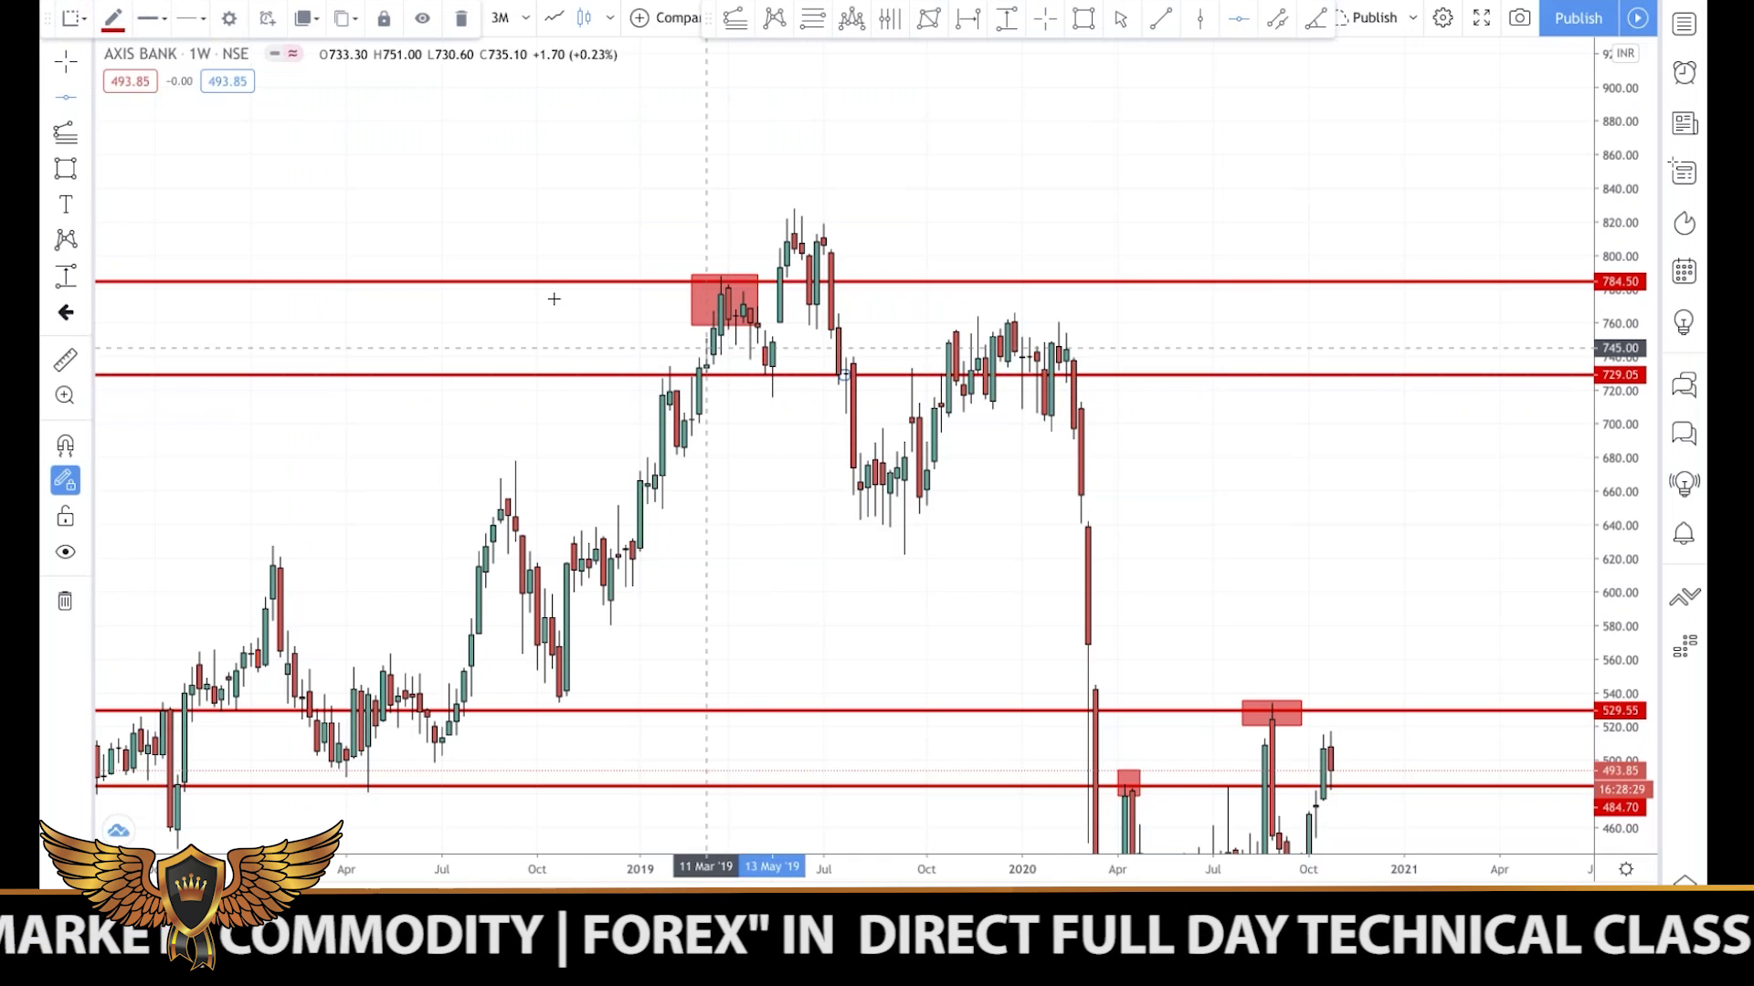
pyautogui.click(65, 168)
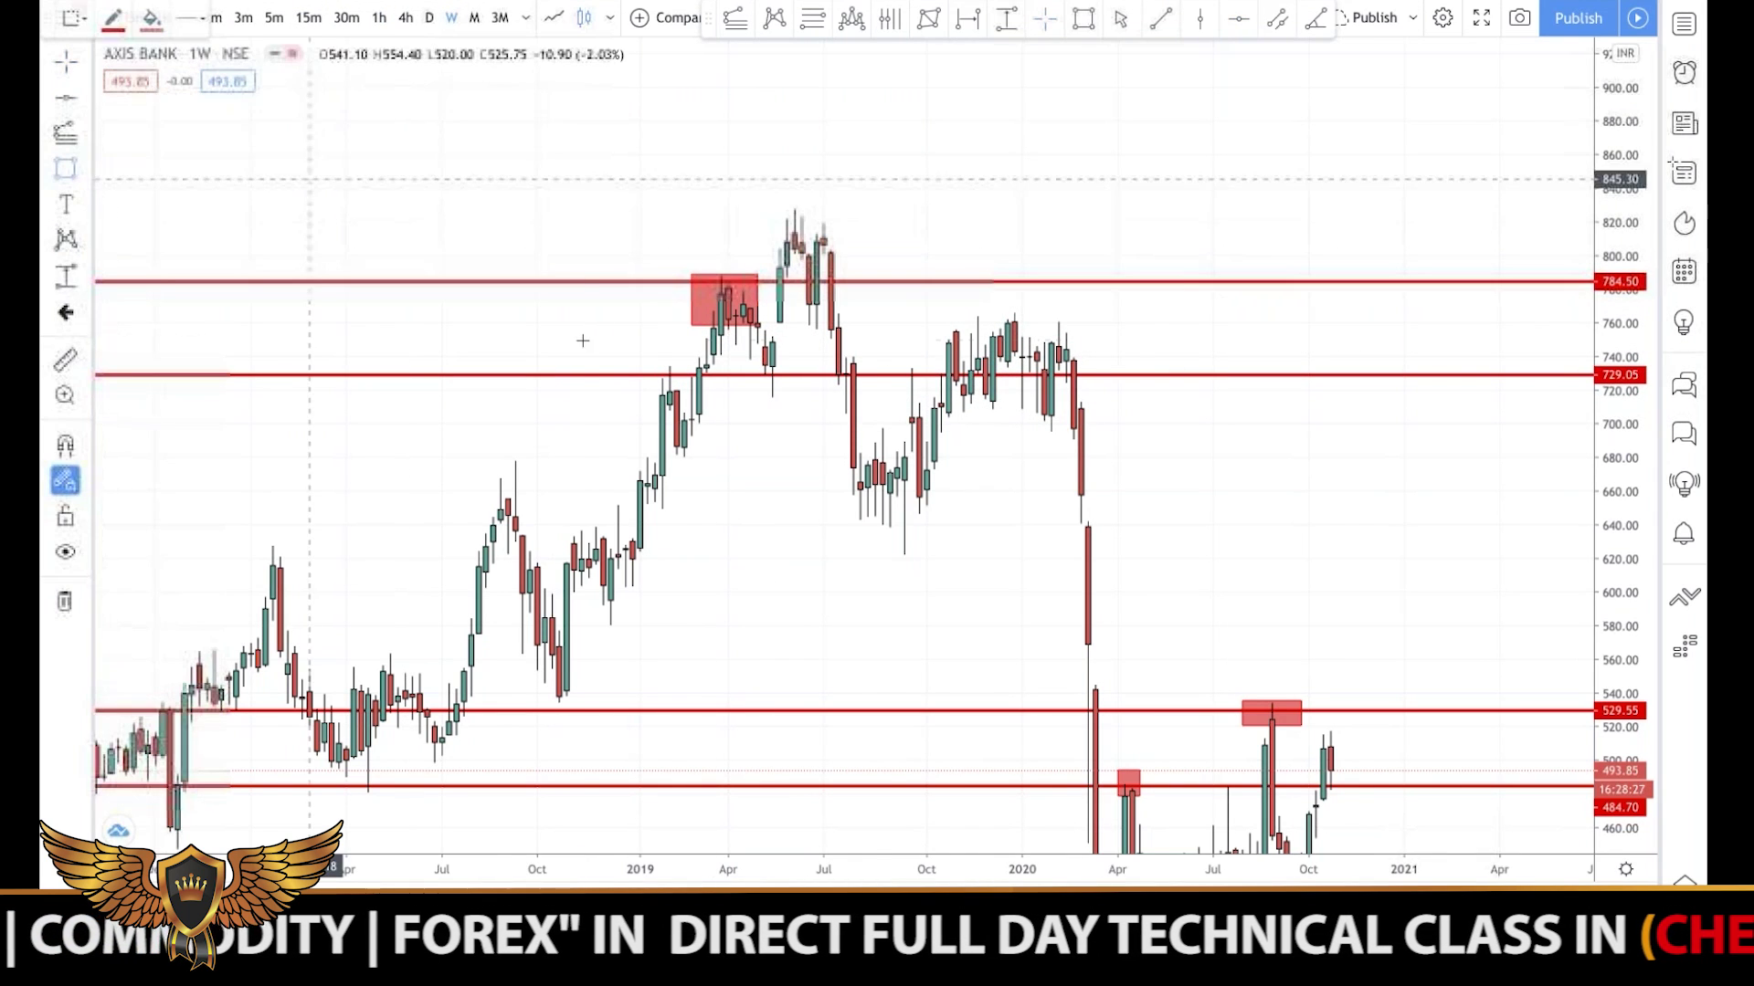
pyautogui.moveTo(639, 365)
pyautogui.mouseDown()
pyautogui.moveTo(696, 399)
pyautogui.moveTo(802, 402)
pyautogui.mouseUp()
pyautogui.click(626, 499)
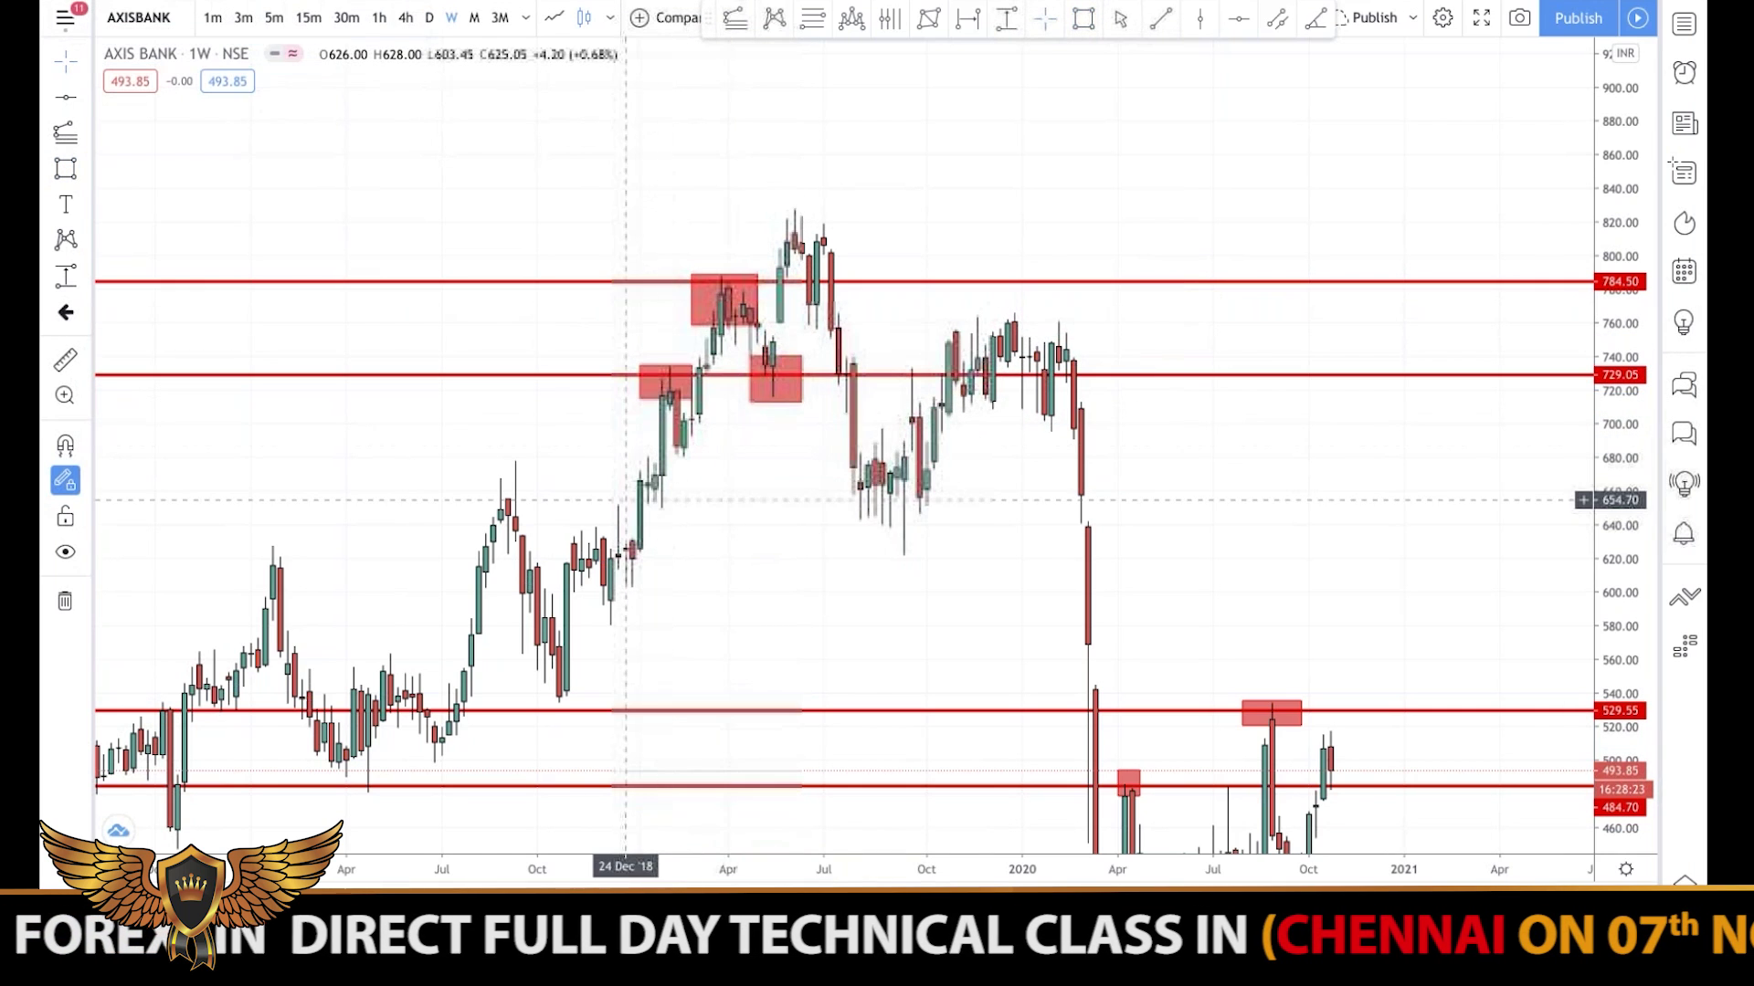
# Step: Check the square numbers table again and place a horizontal line at about 625.15 near the autumn 2019 low on the TradingView chart
pyautogui.moveTo(625, 499); pyautogui.dragTo(590, 490)
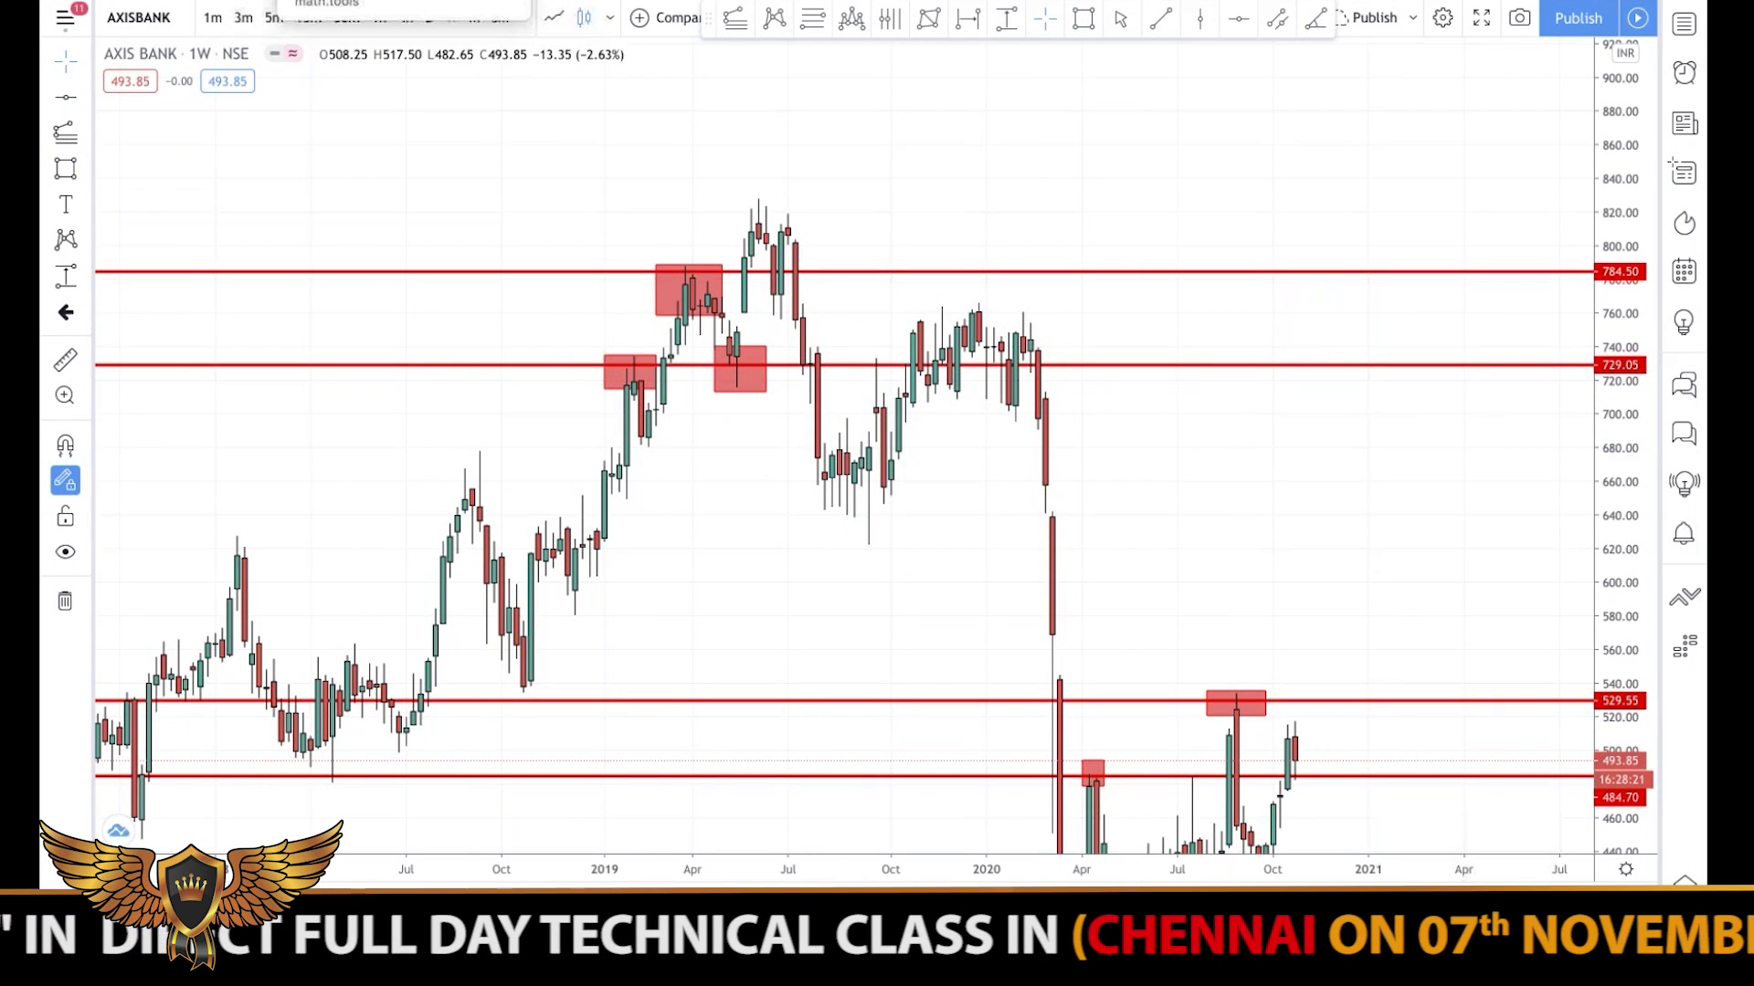
pyautogui.click(384, 2)
pyautogui.scroll(1, 428, 272)
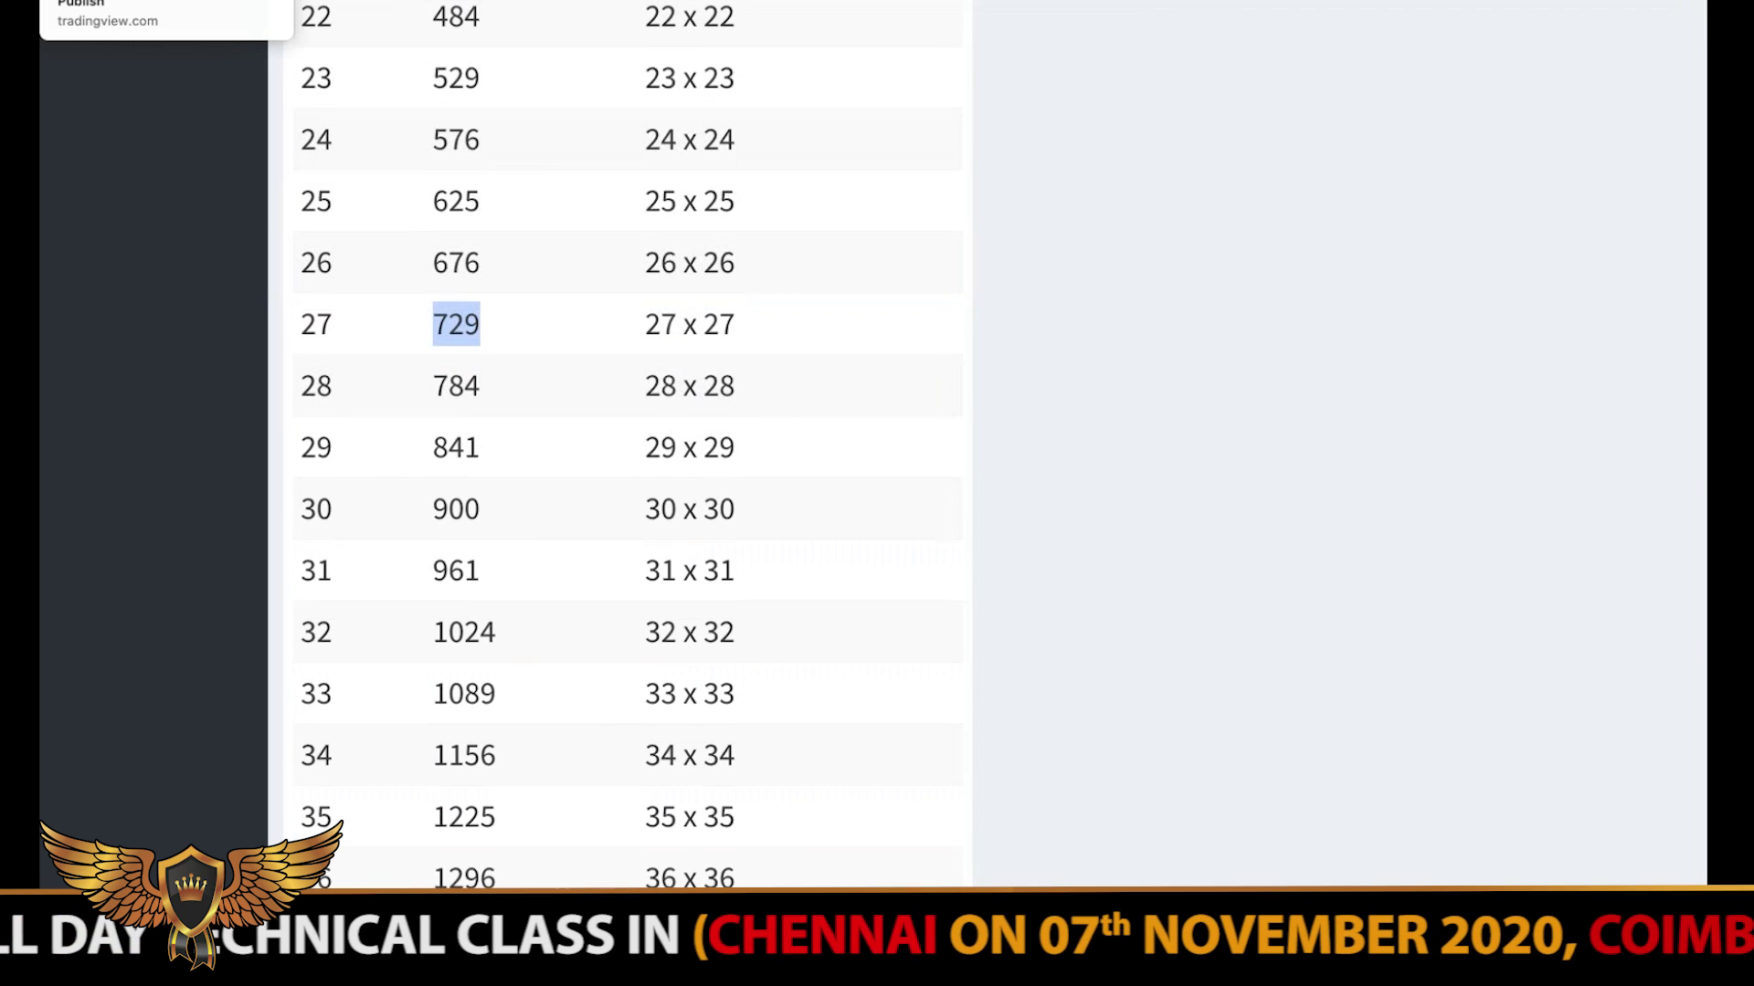
pyautogui.hotkey('ctrl', 'Tab')
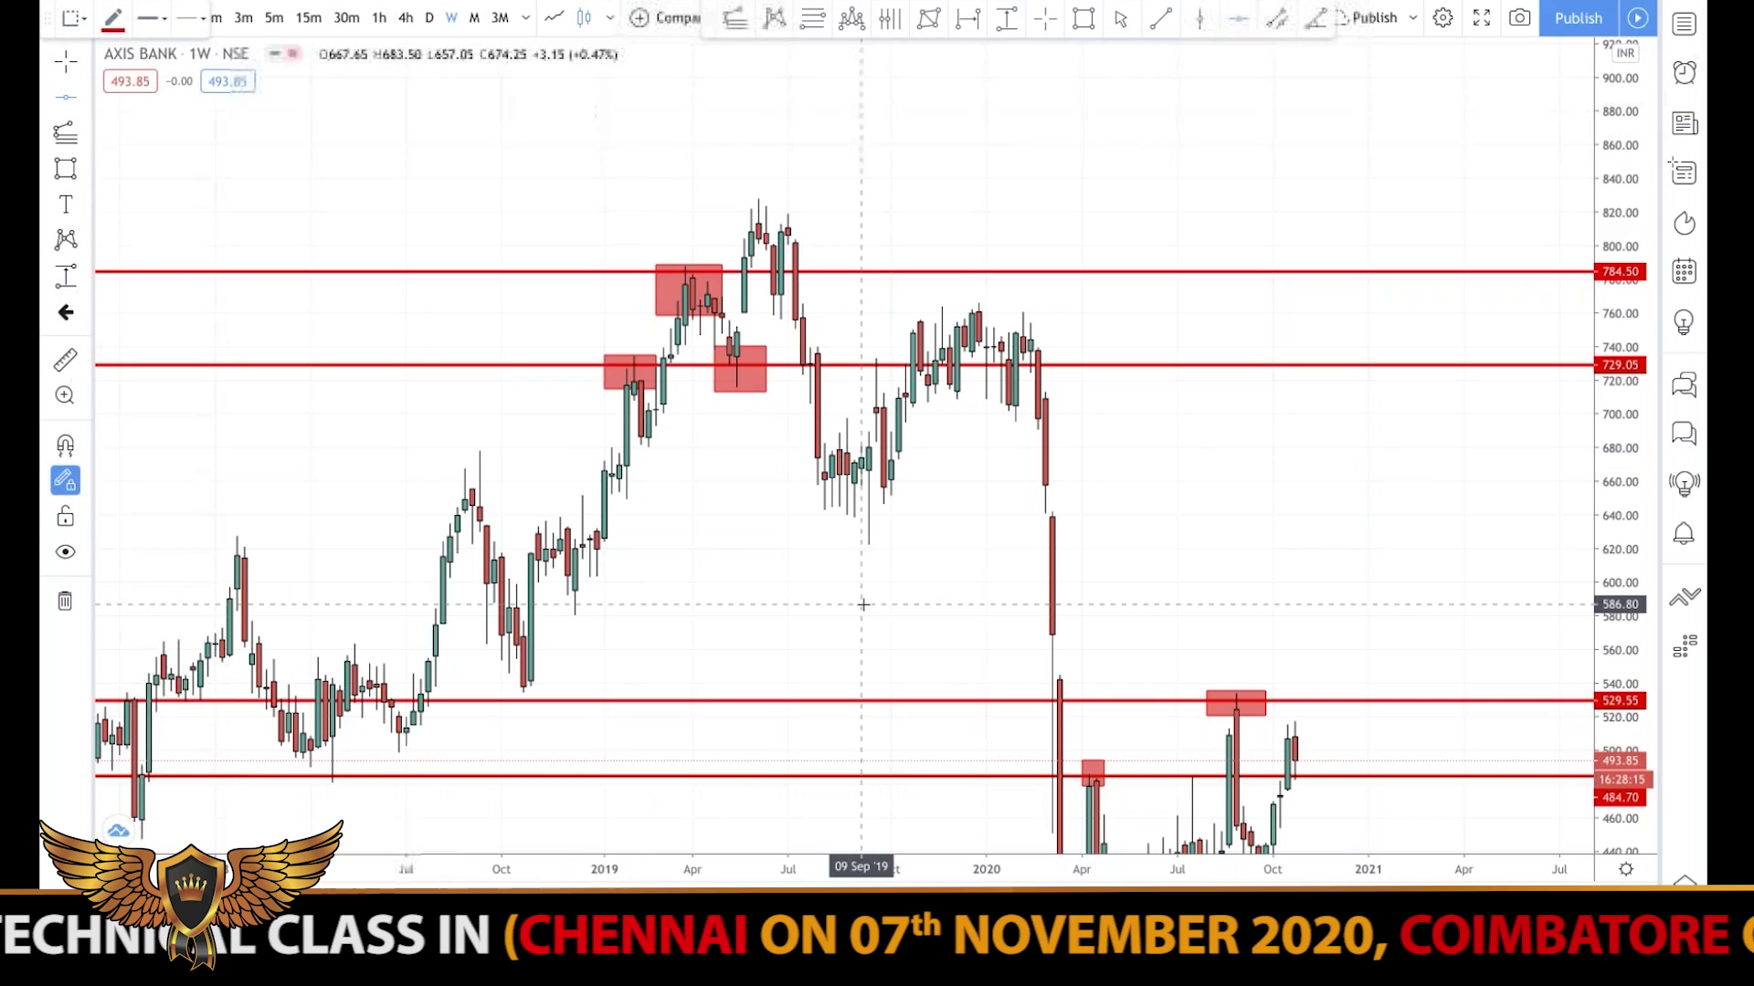
pyautogui.click(895, 540)
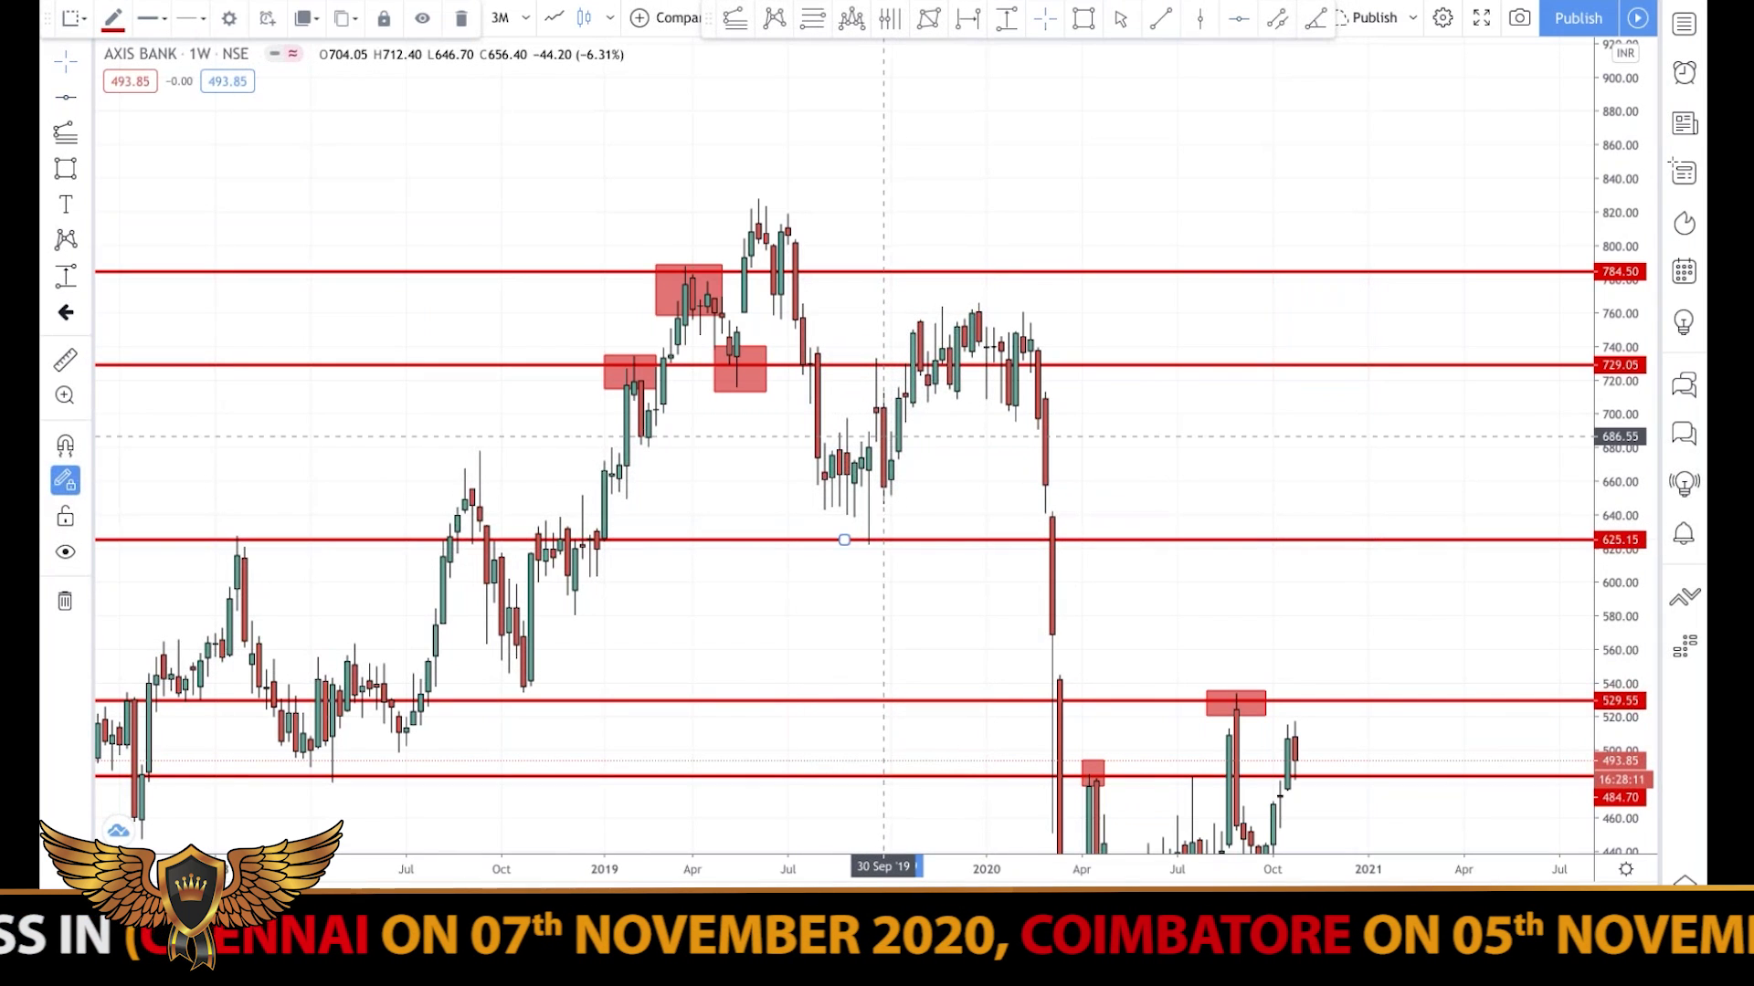
# Step: Place another horizontal line at about 677.70, between the 625.15 and 729.05 lines
pyautogui.click(65, 97)
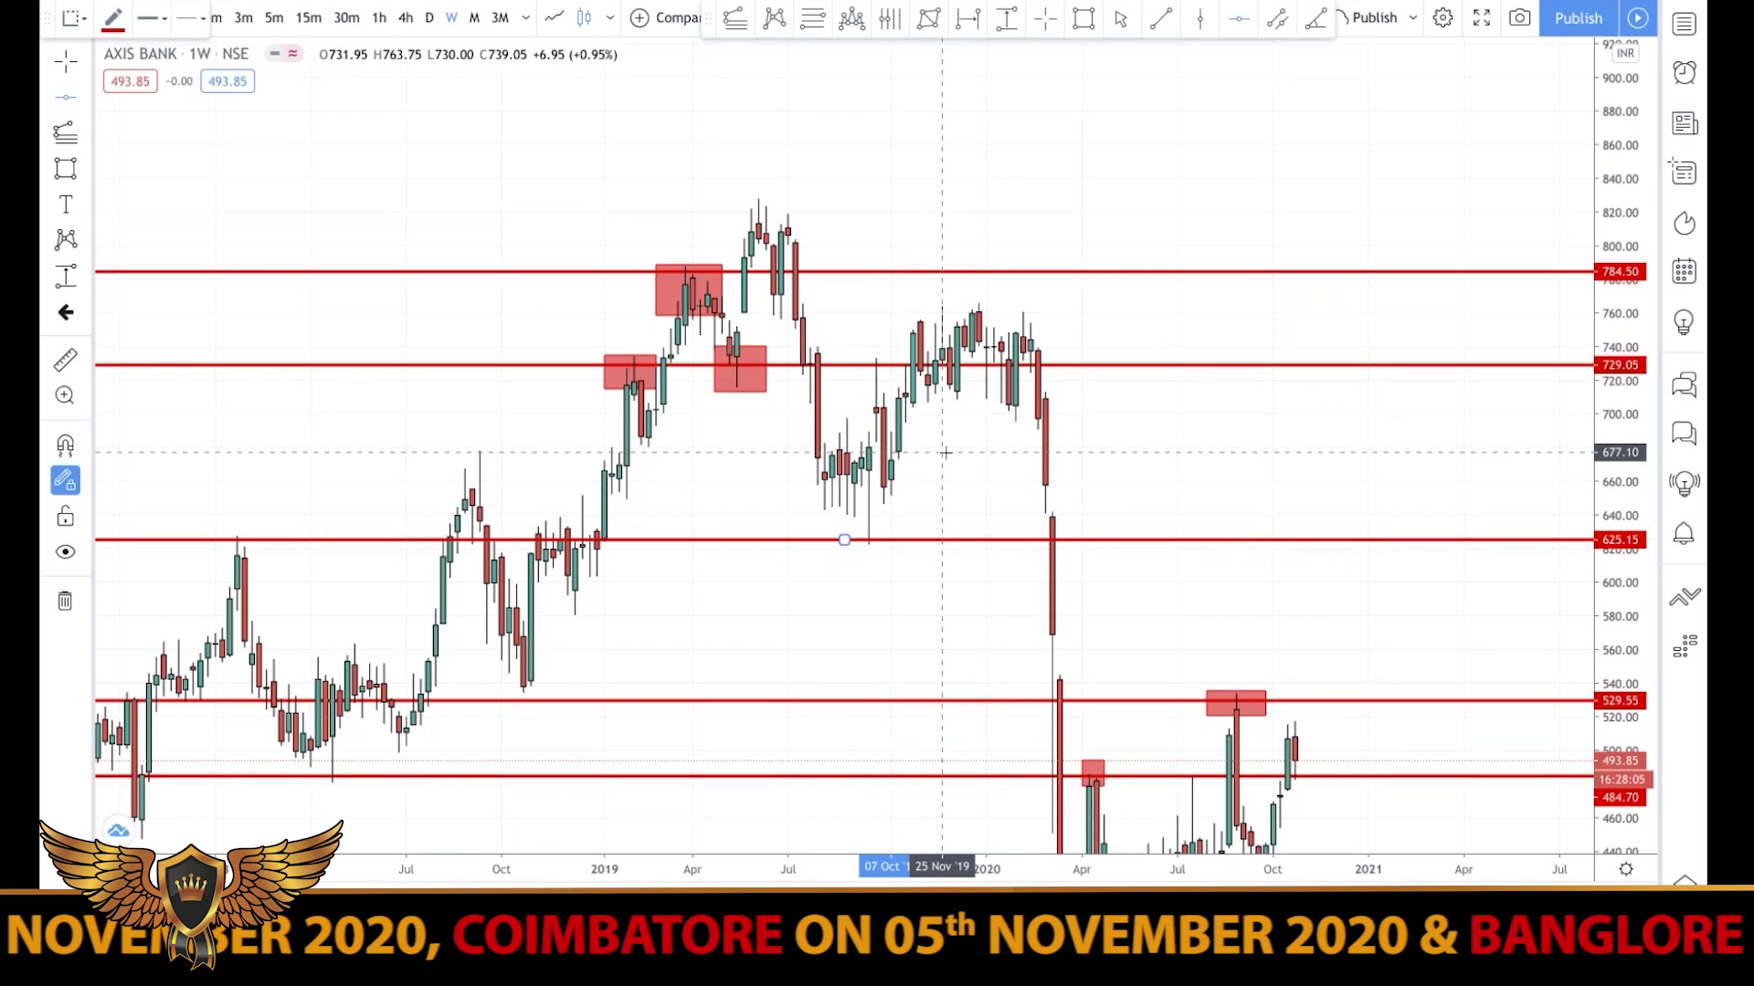
pyautogui.click(941, 453)
pyautogui.click(740, 475)
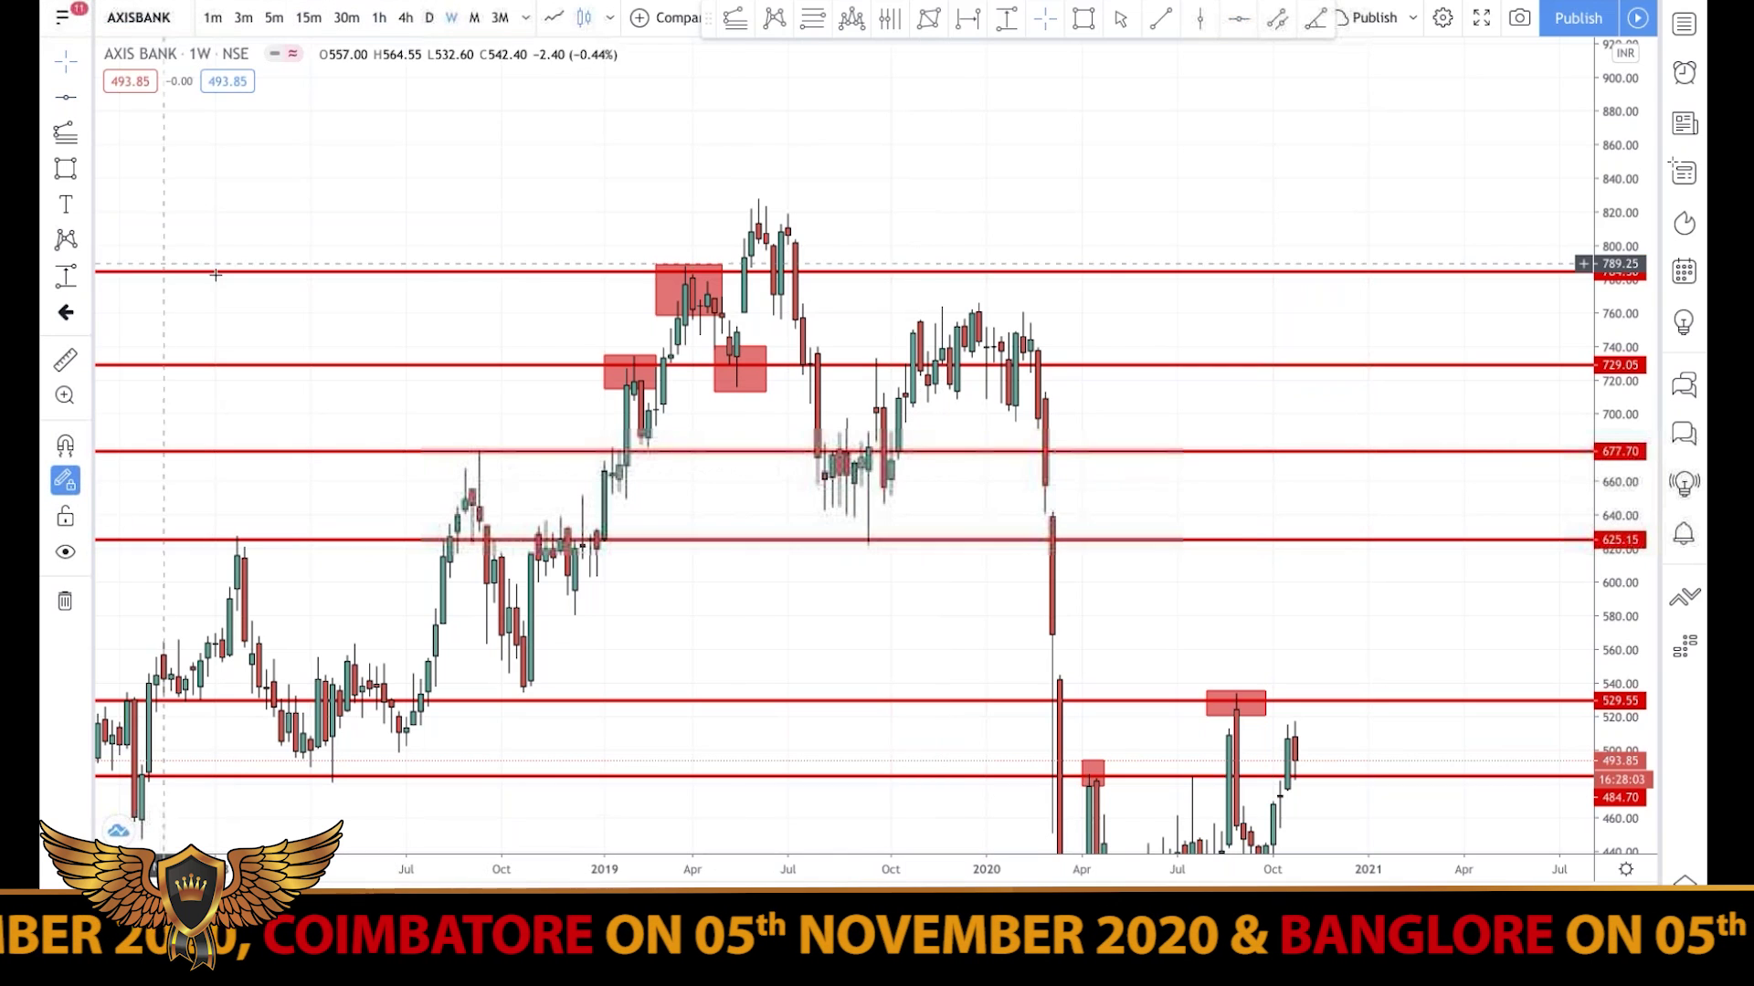
# Step: Mark the price reactions from about July to November 2019 on the 625.15 and 677.70 lines with one rectangle each
pyautogui.moveTo(794, 610); pyautogui.dragTo(647, 413)
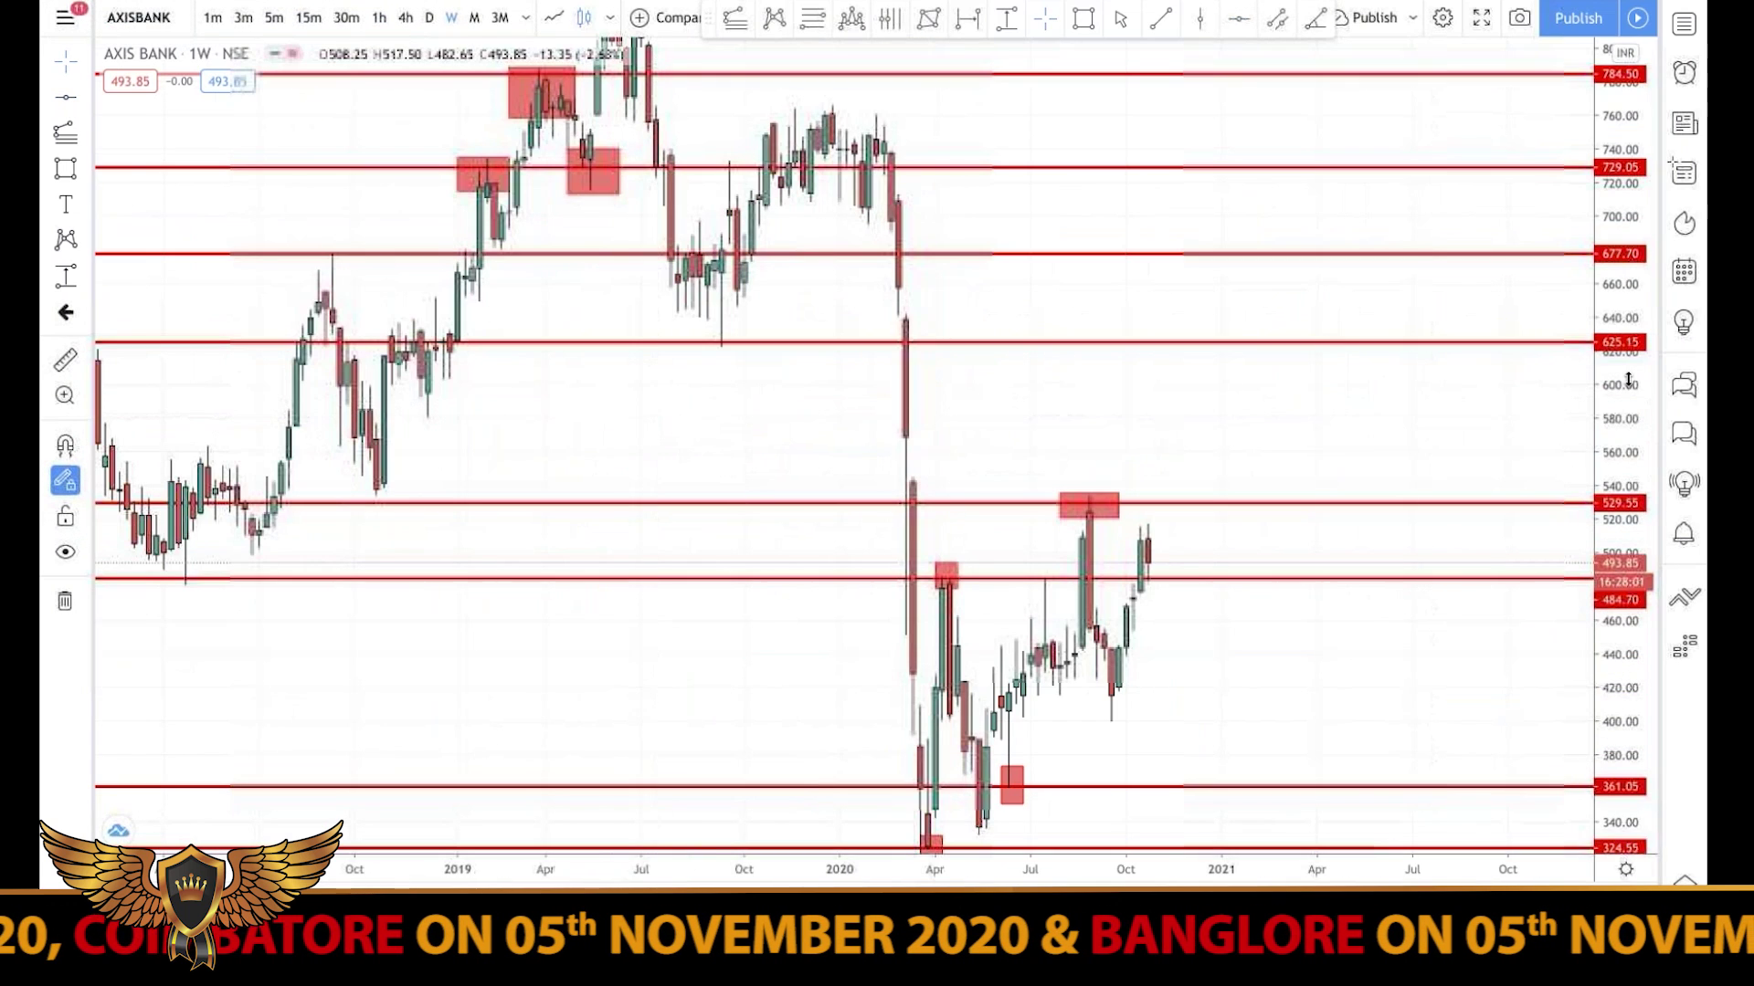
pyautogui.moveTo(1626, 376); pyautogui.dragTo(1619, 469)
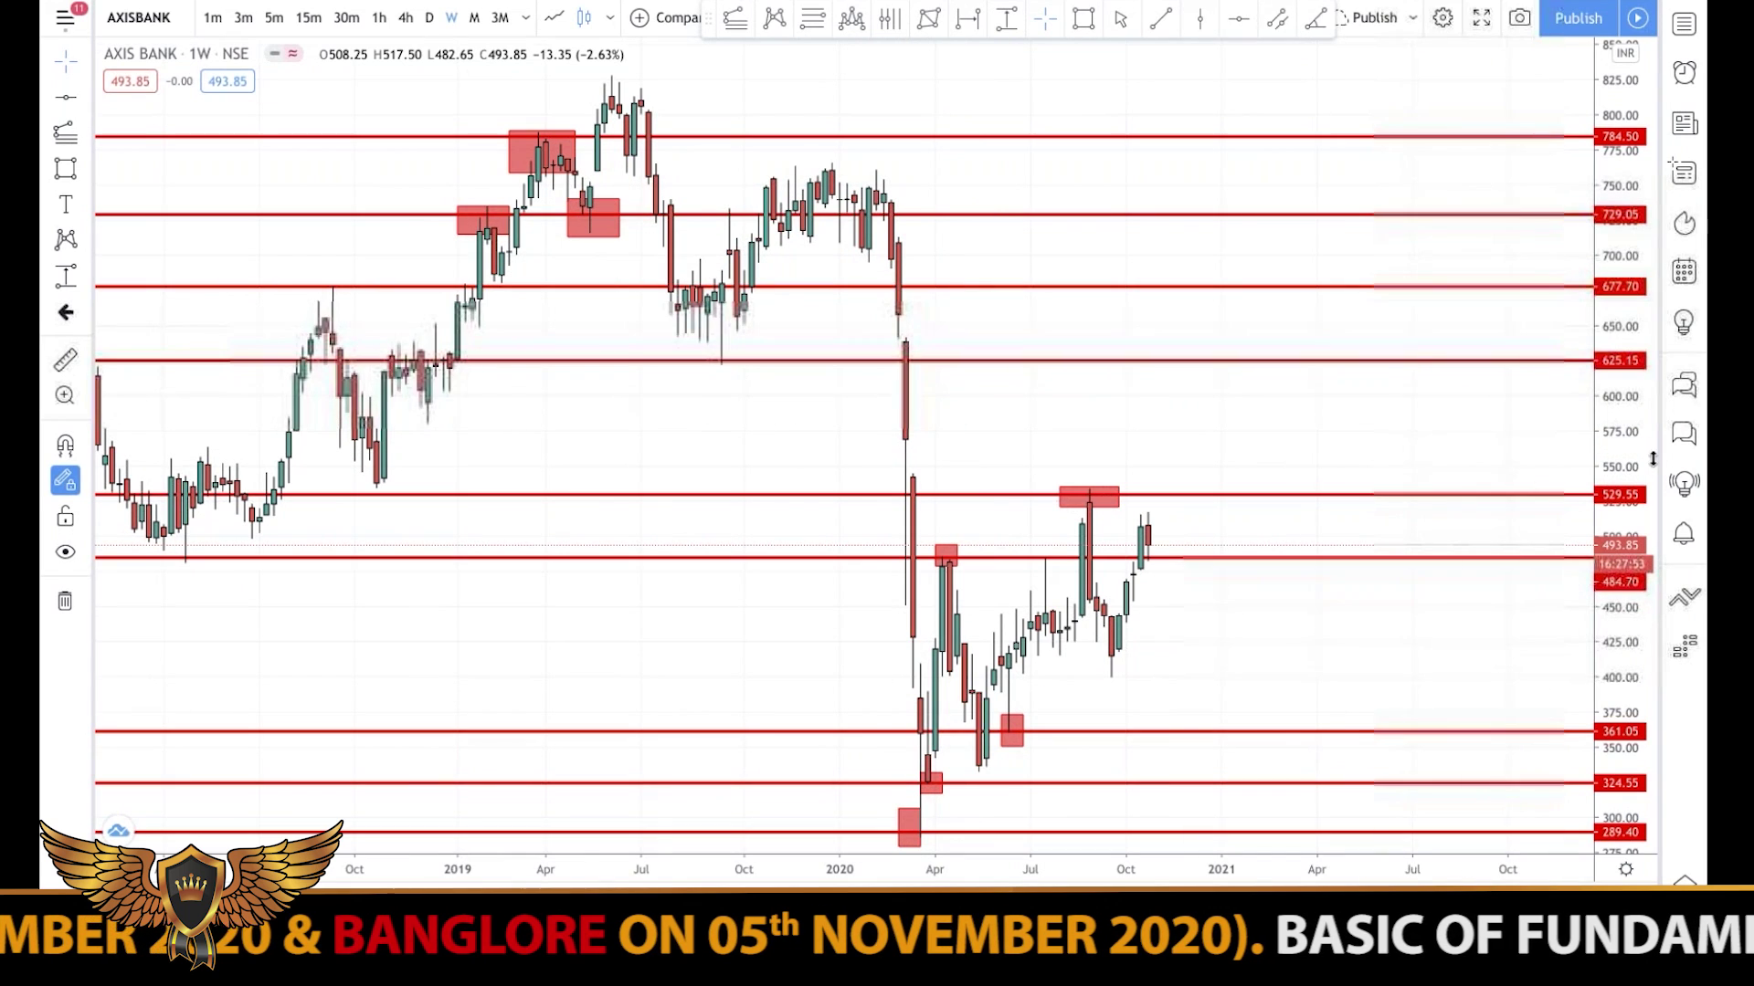
pyautogui.moveTo(1652, 458); pyautogui.dragTo(1653, 388)
pyautogui.moveTo(627, 447); pyautogui.dragTo(626, 453)
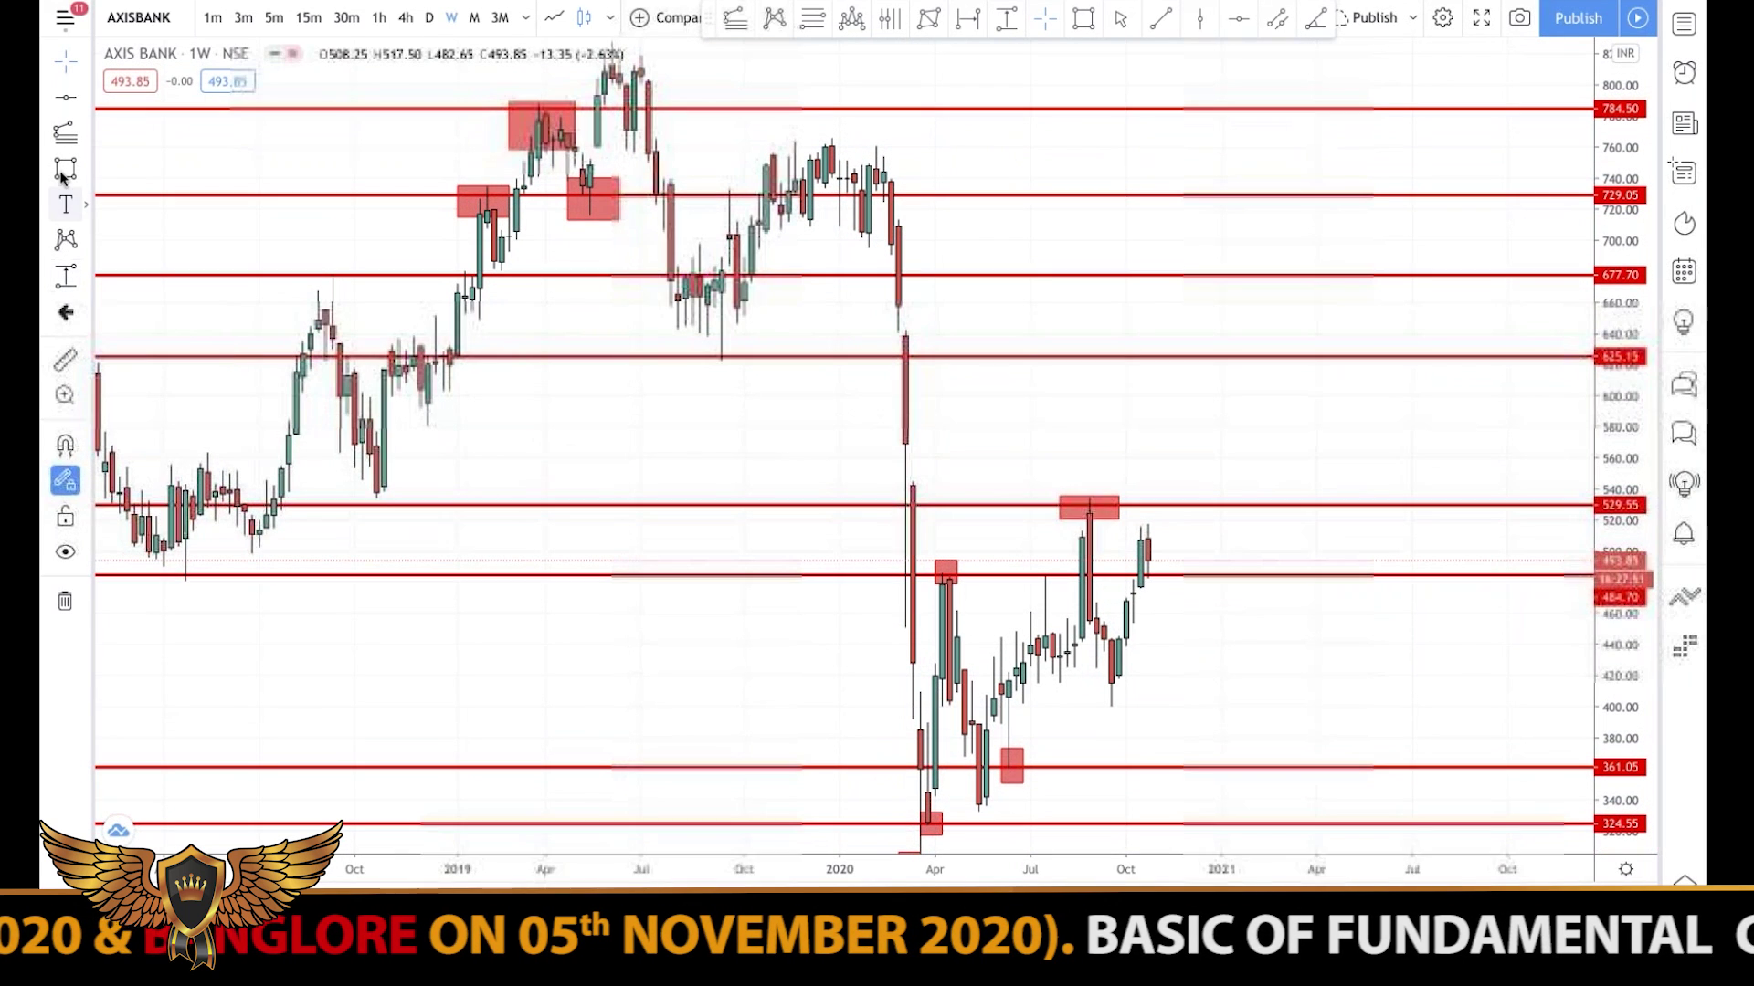
pyautogui.click(65, 169)
pyautogui.moveTo(677, 343); pyautogui.dragTo(773, 389)
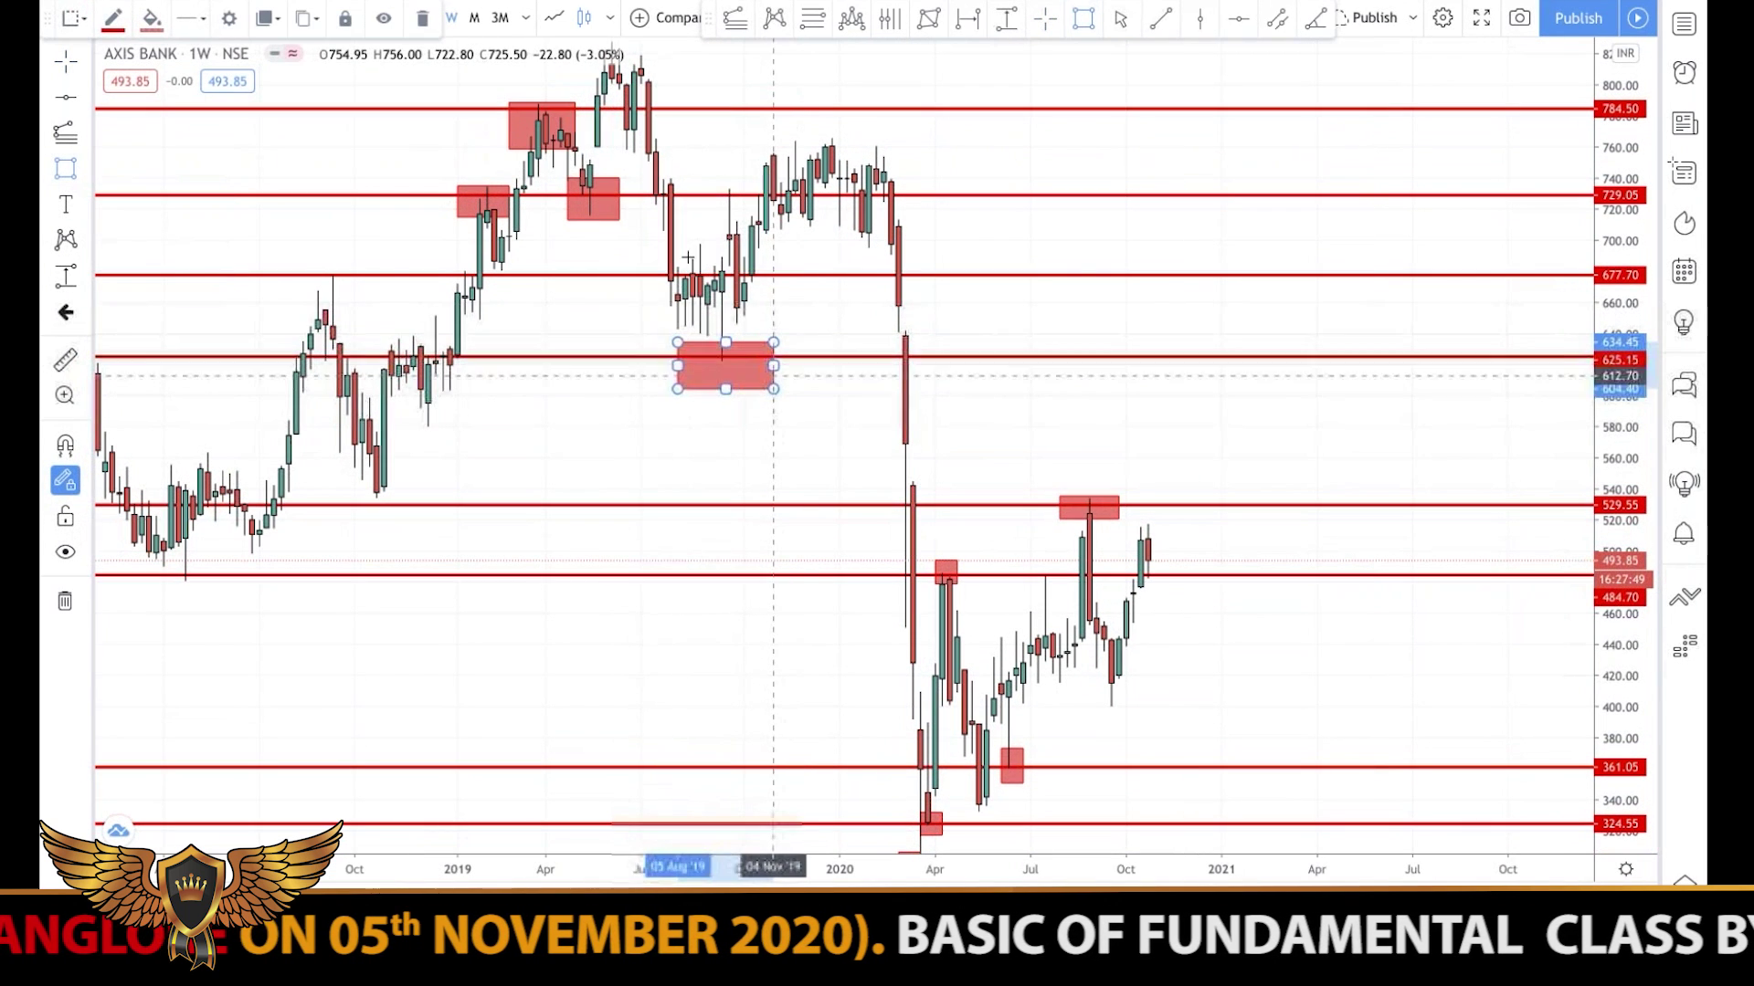
pyautogui.moveTo(664, 254)
pyautogui.mouseDown()
pyautogui.moveTo(775, 305)
pyautogui.moveTo(781, 284)
pyautogui.mouseUp()
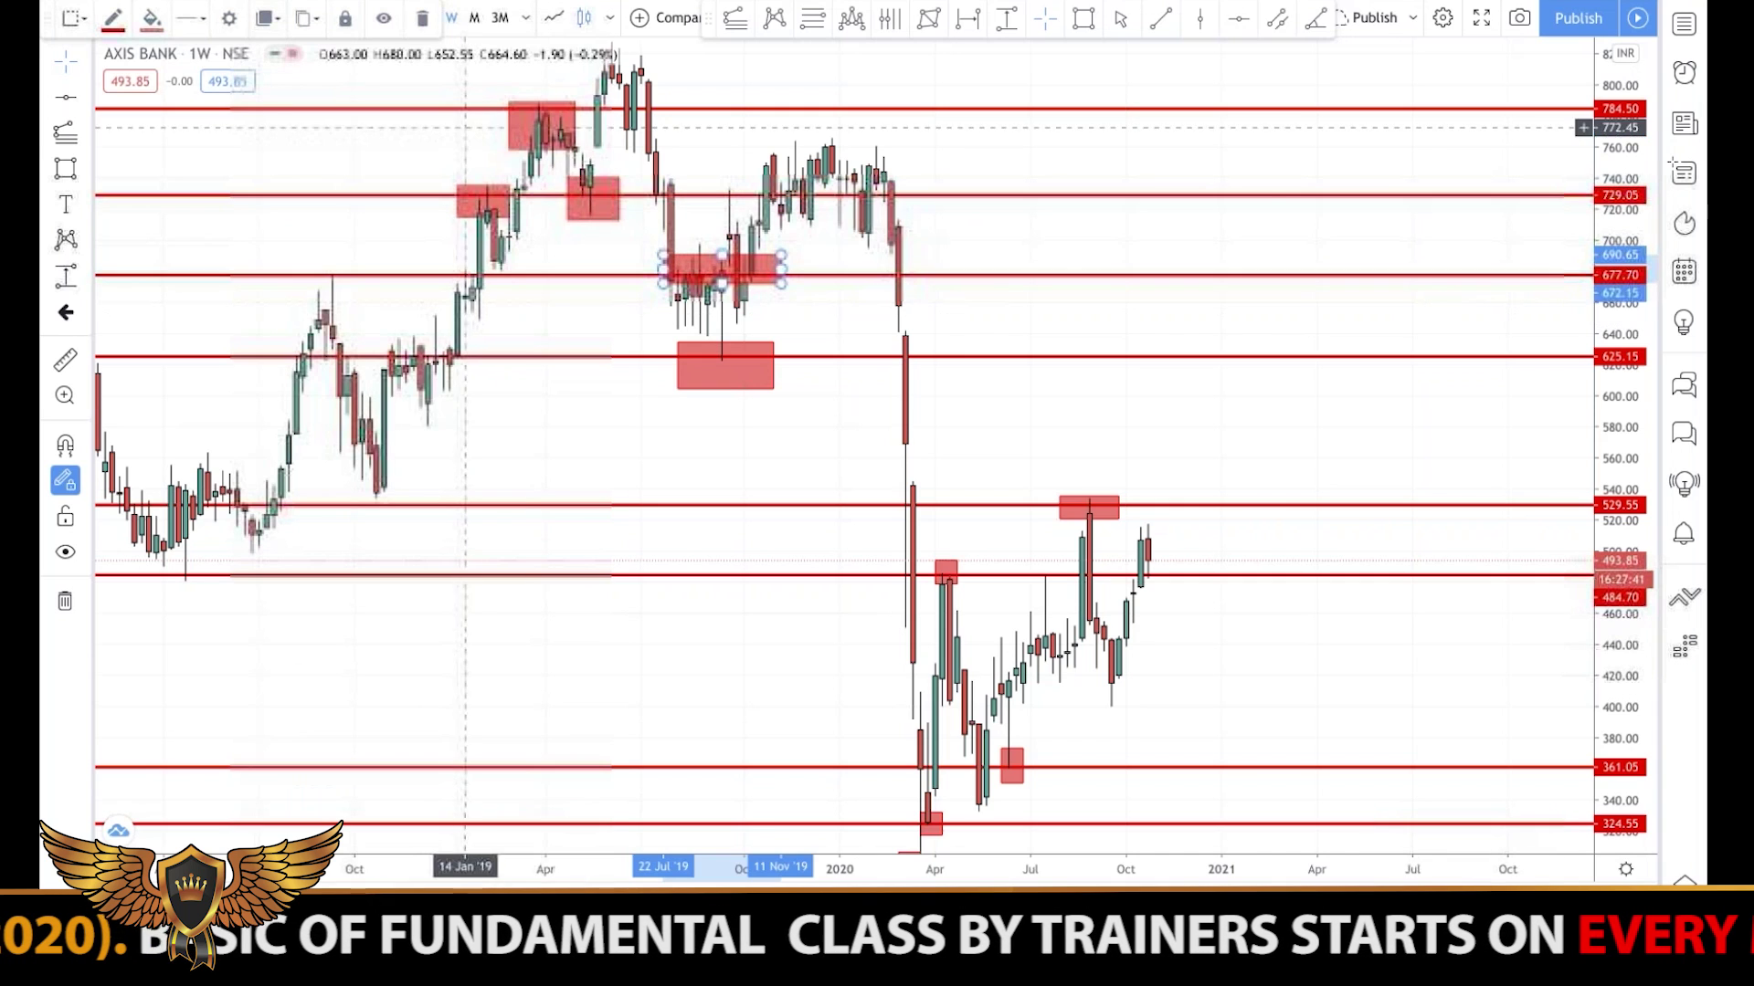
pyautogui.click(809, 497)
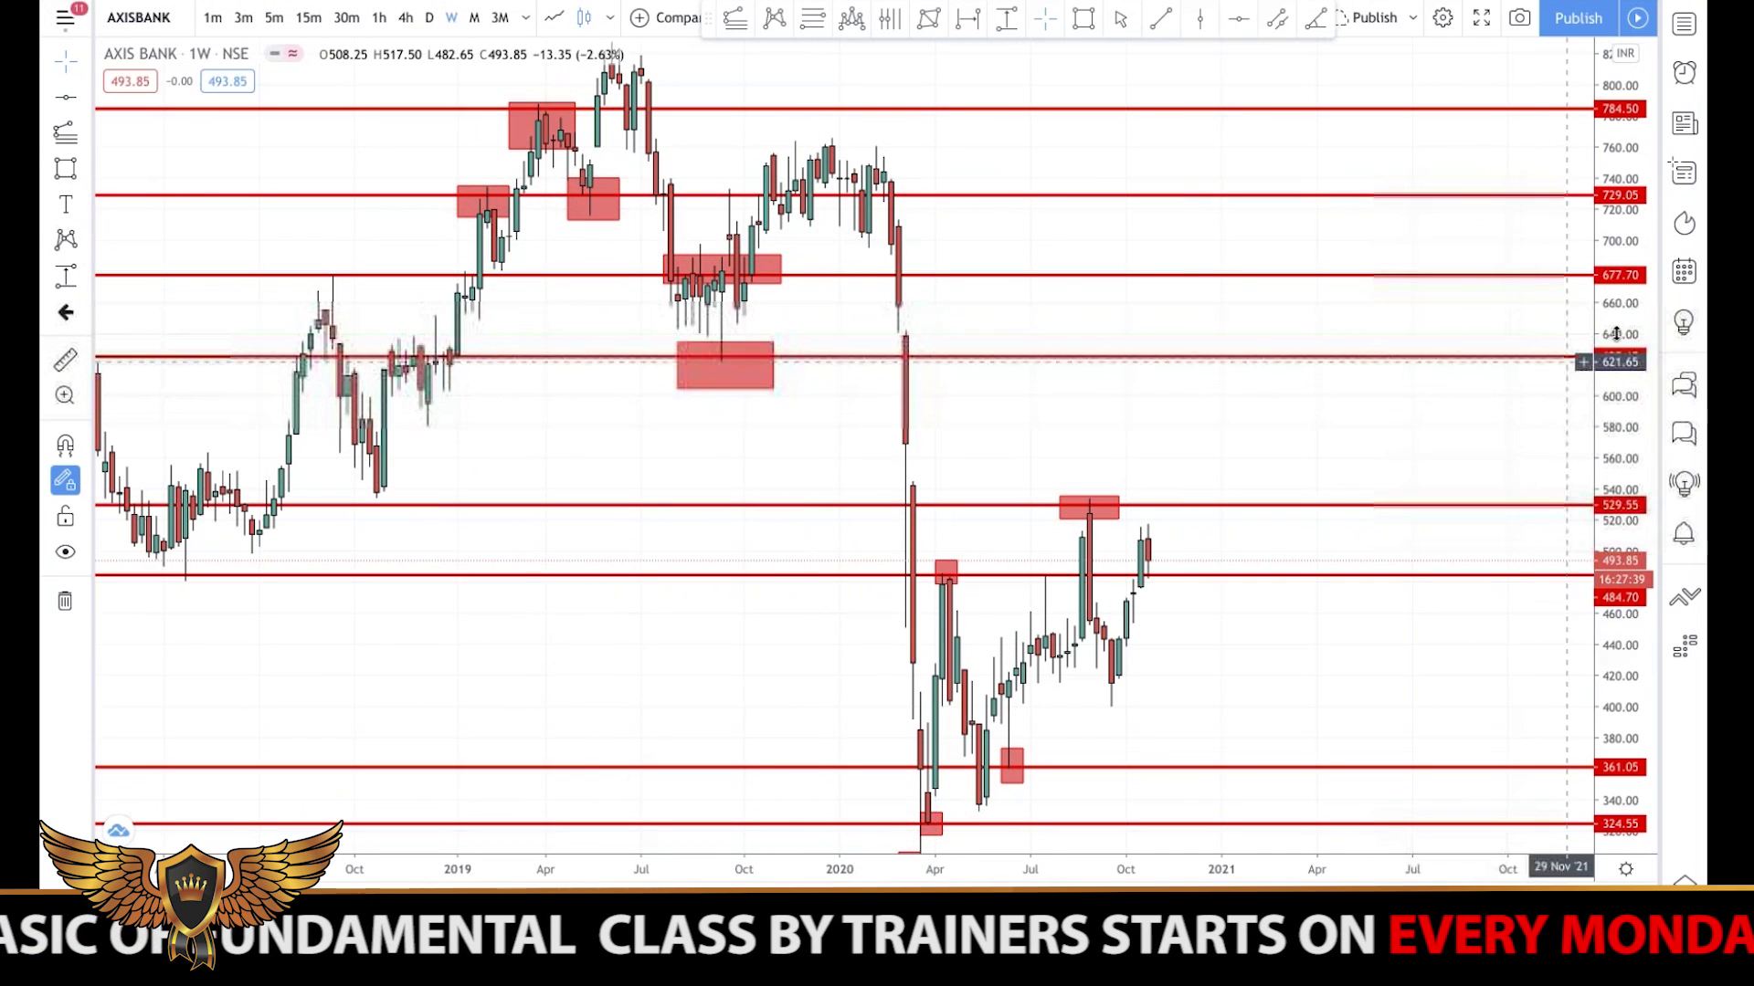
# Step: Review how price reacts to the marked levels from 289.40 to 784.50 across the AXISBANK chart
pyautogui.scroll(-3, 935, 402)
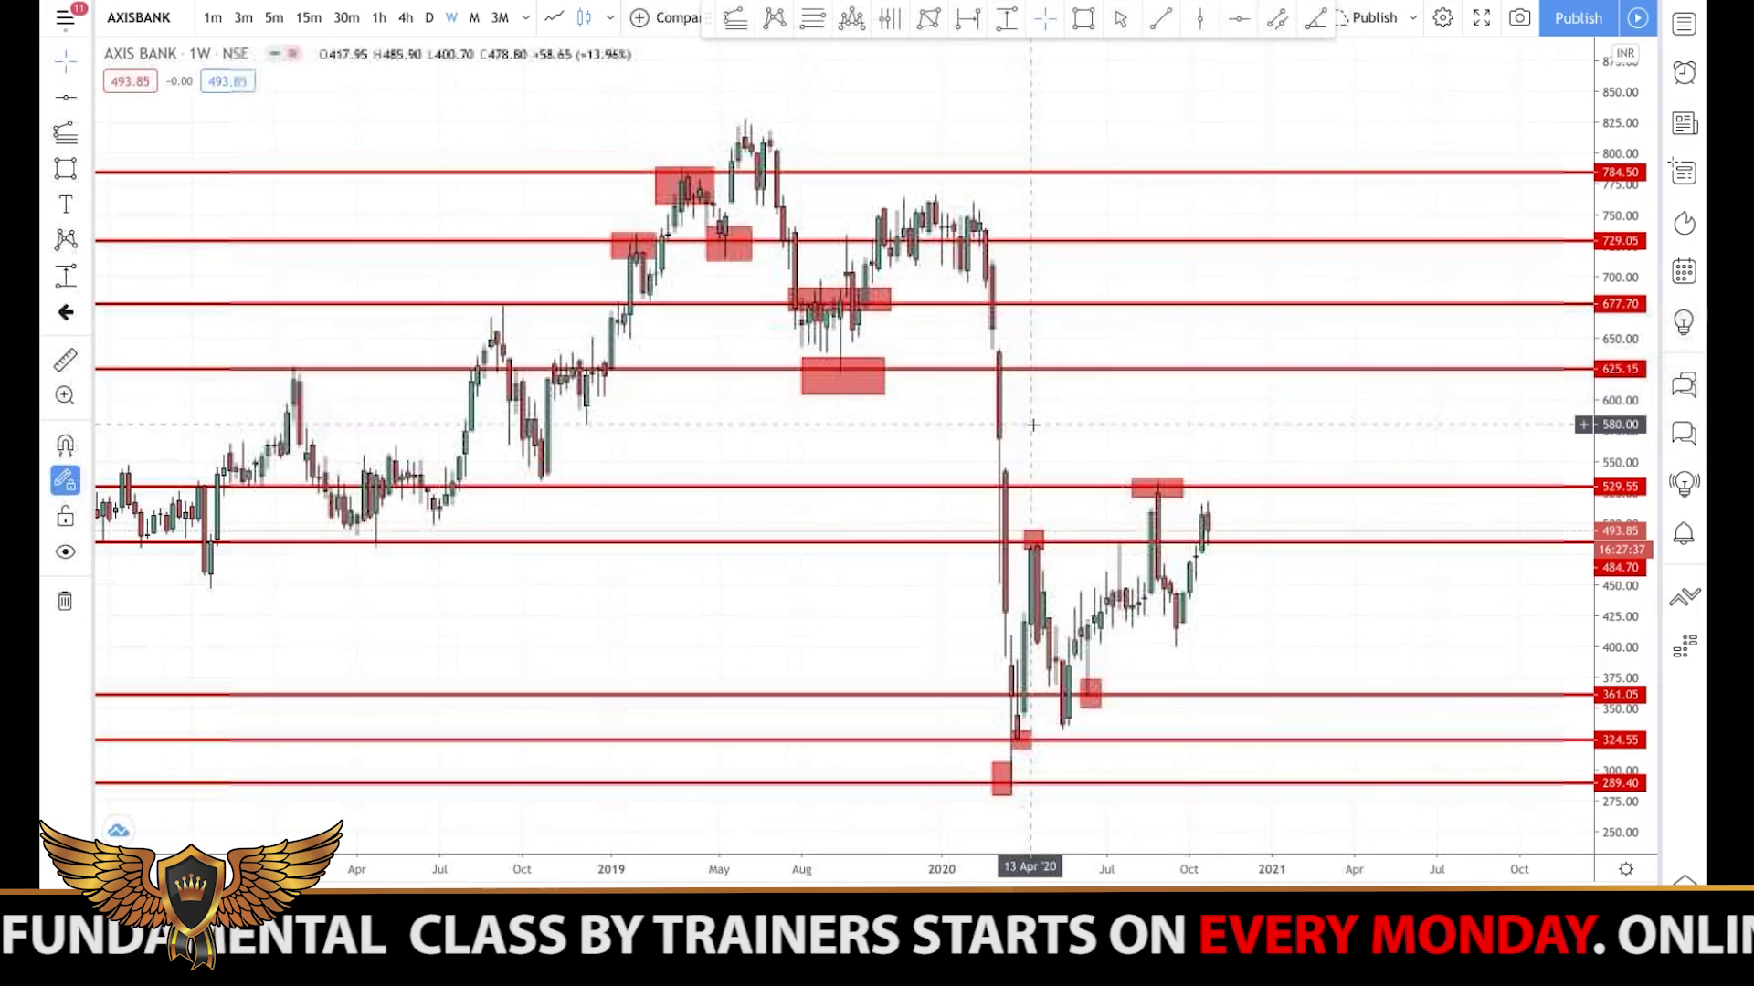
pyautogui.hscroll(5, 983, 394)
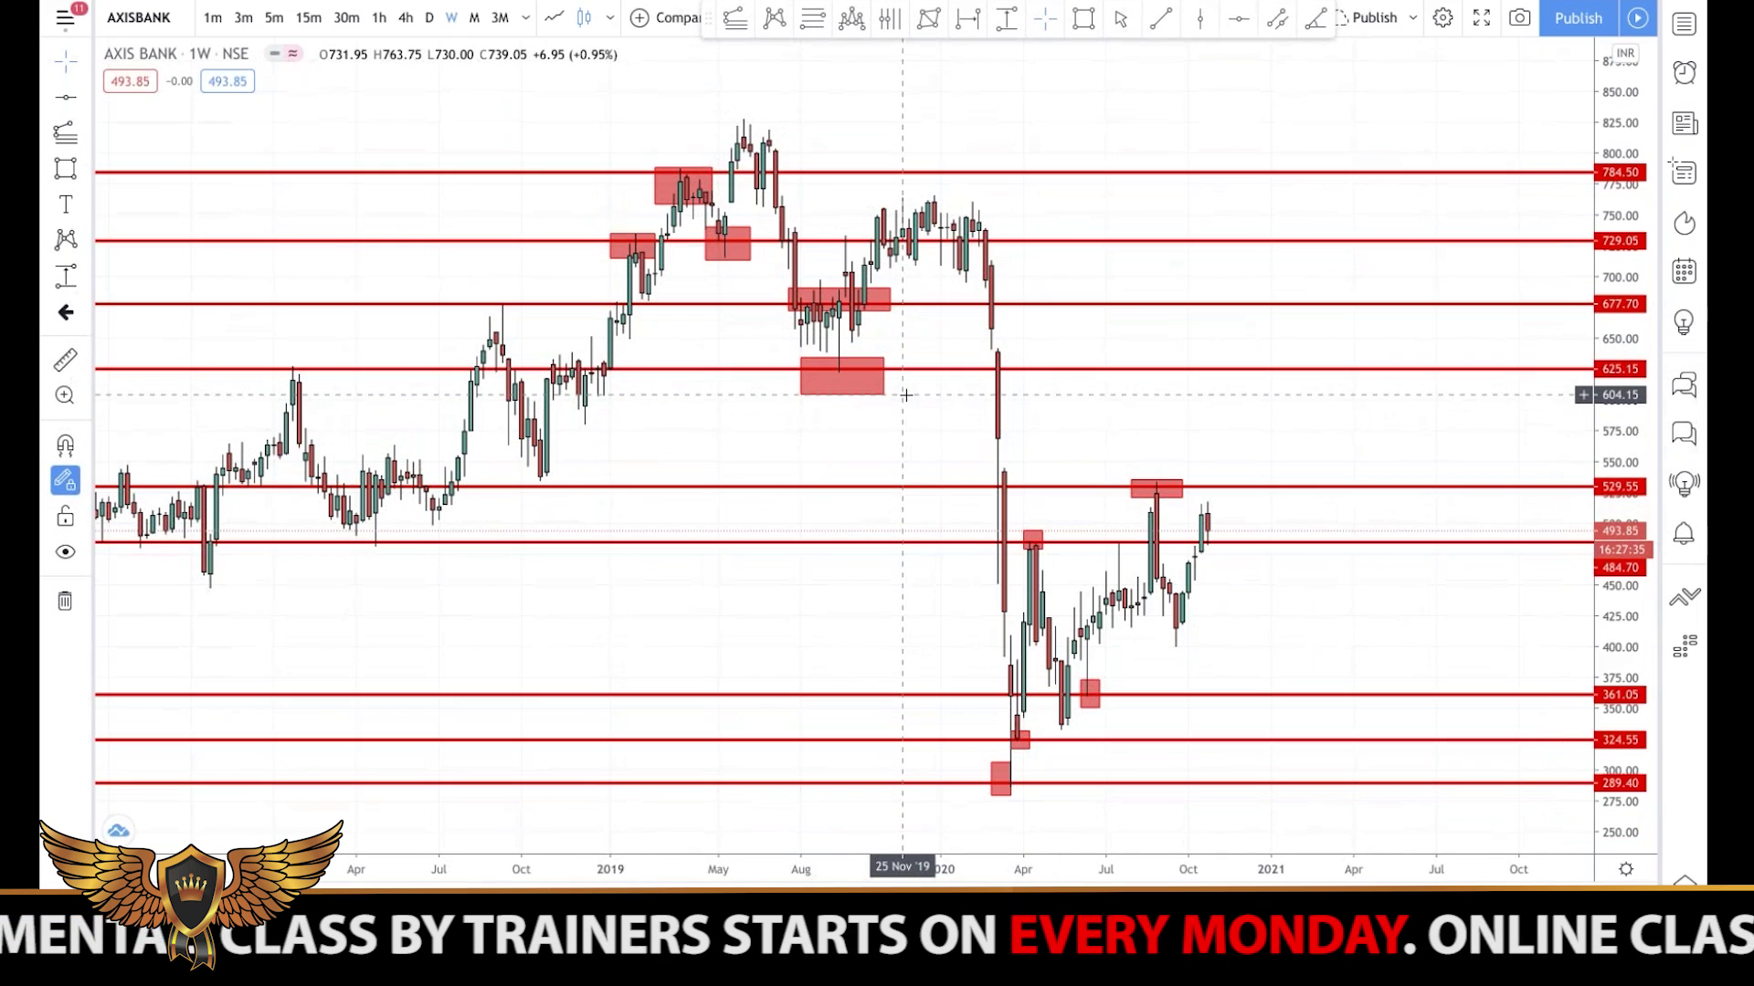
pyautogui.scroll(3, 967, 413)
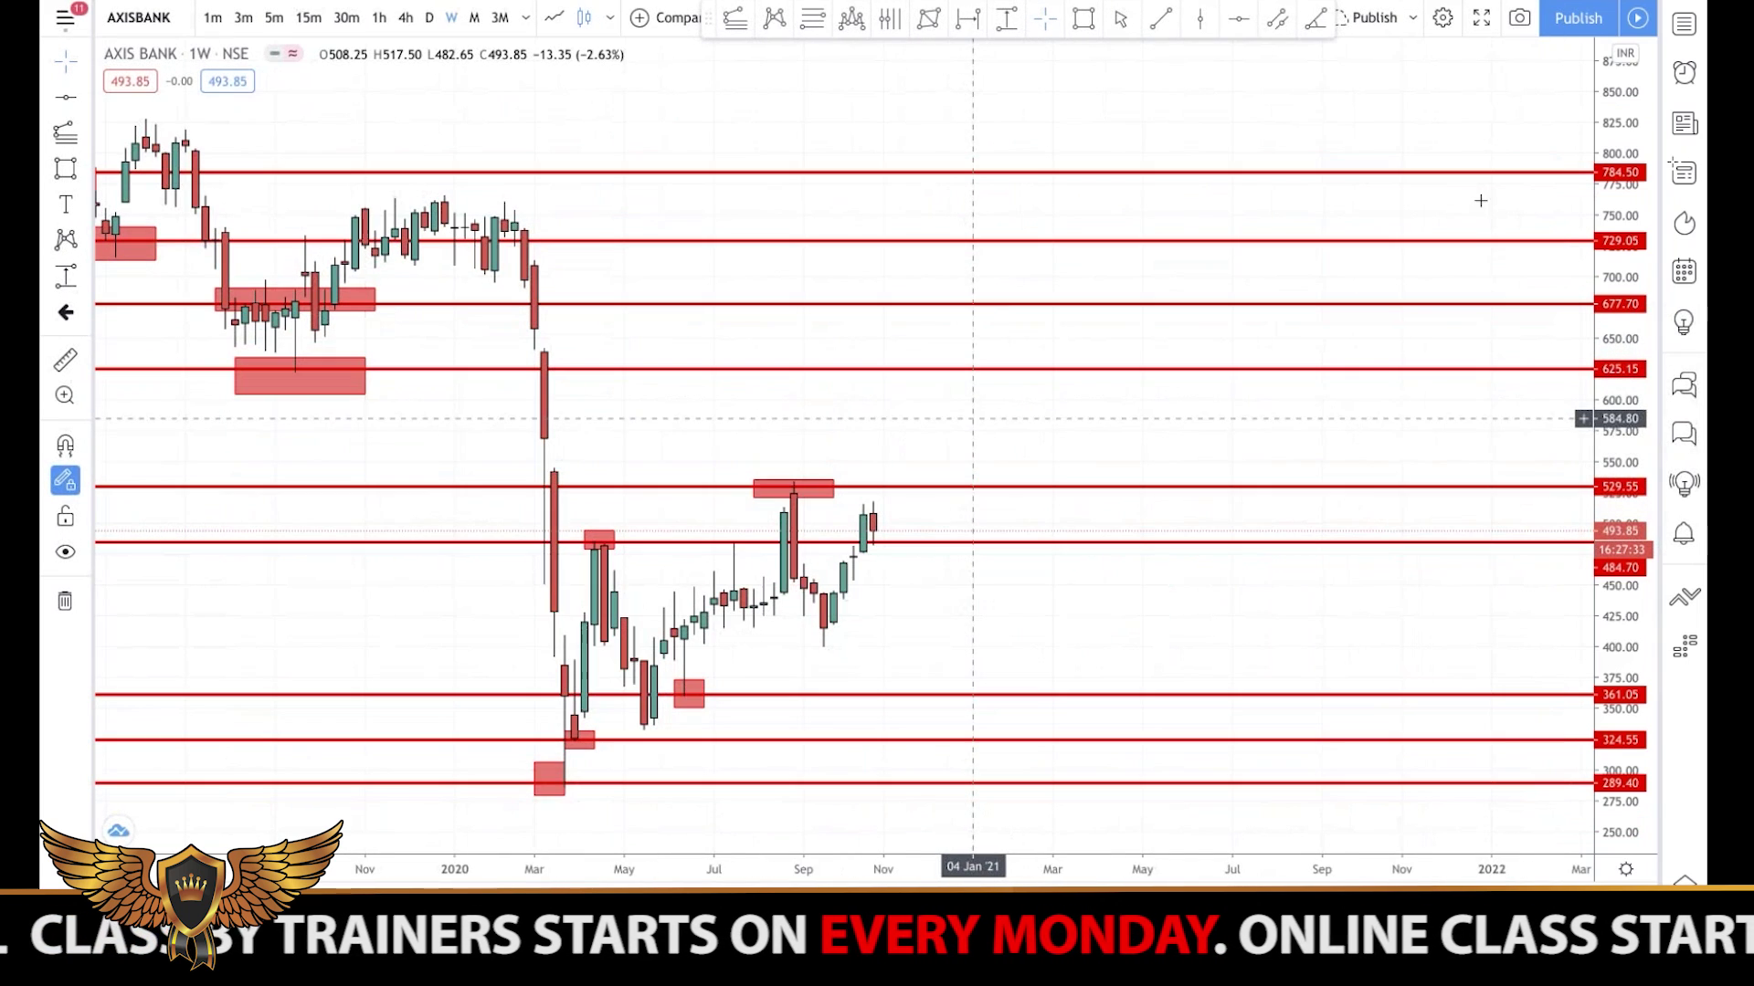
pyautogui.moveTo(1613, 369); pyautogui.dragTo(1178, 179)
pyautogui.hscroll(-4, 1025, 208)
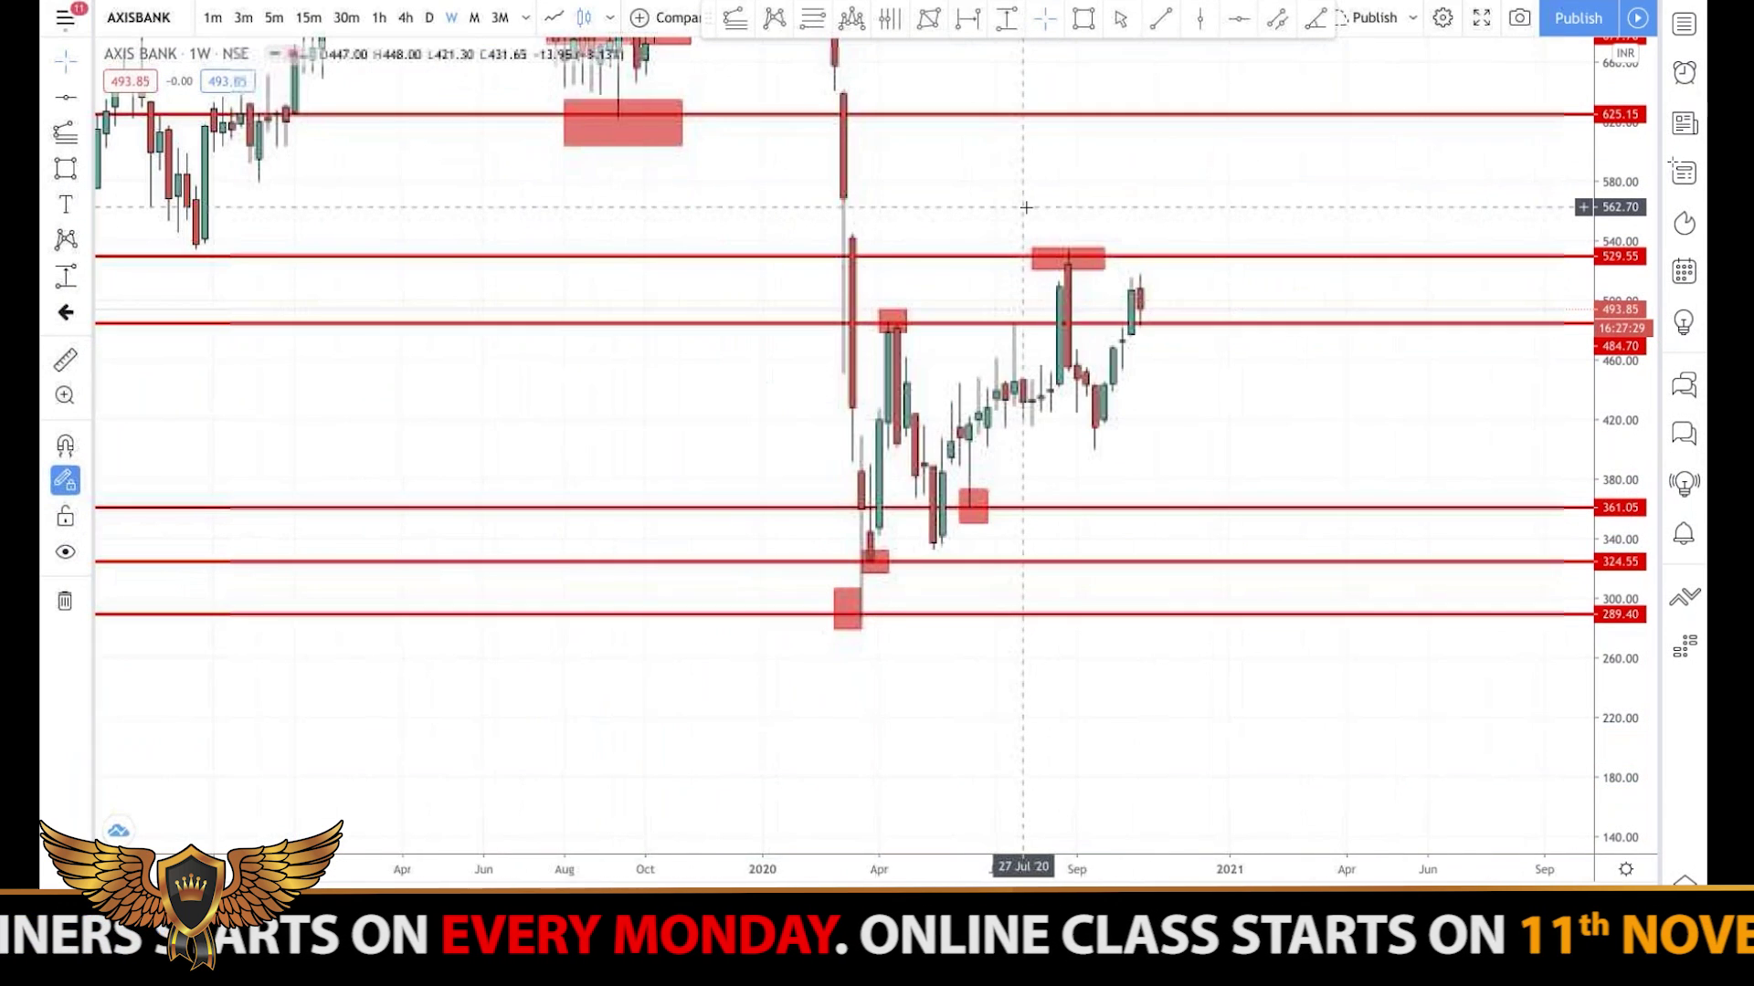
pyautogui.moveTo(681, 180); pyautogui.dragTo(685, 576)
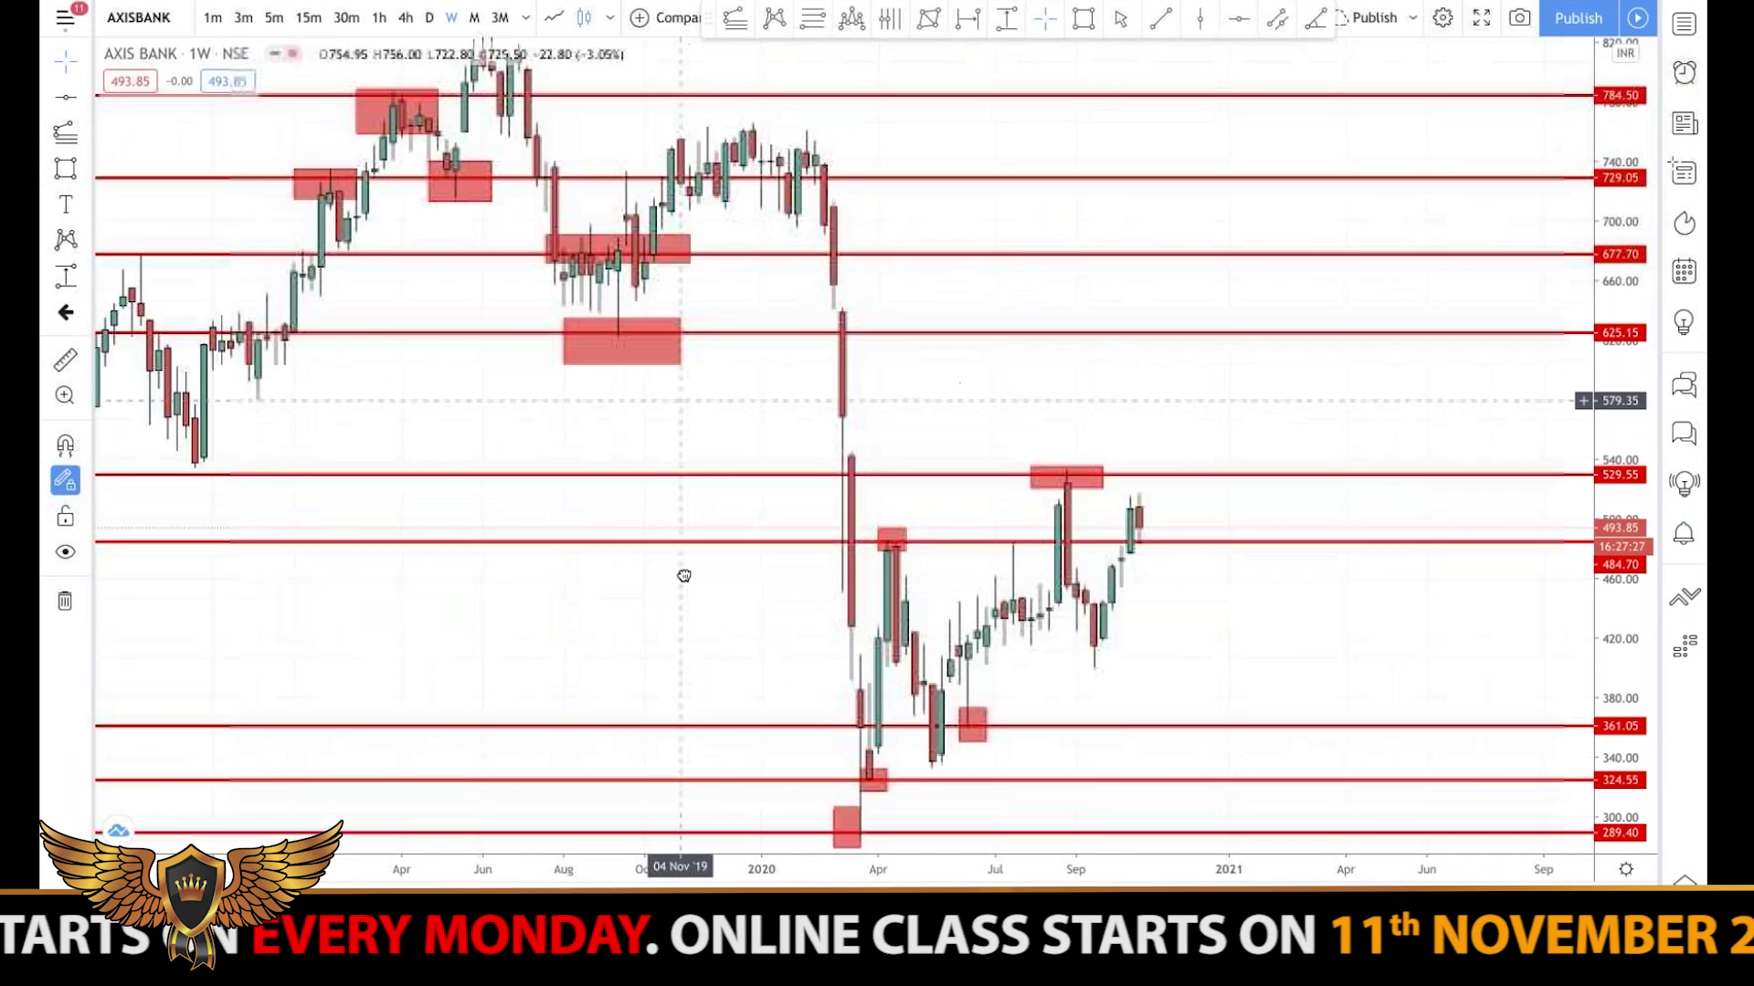
pyautogui.scroll(-2, 681, 513)
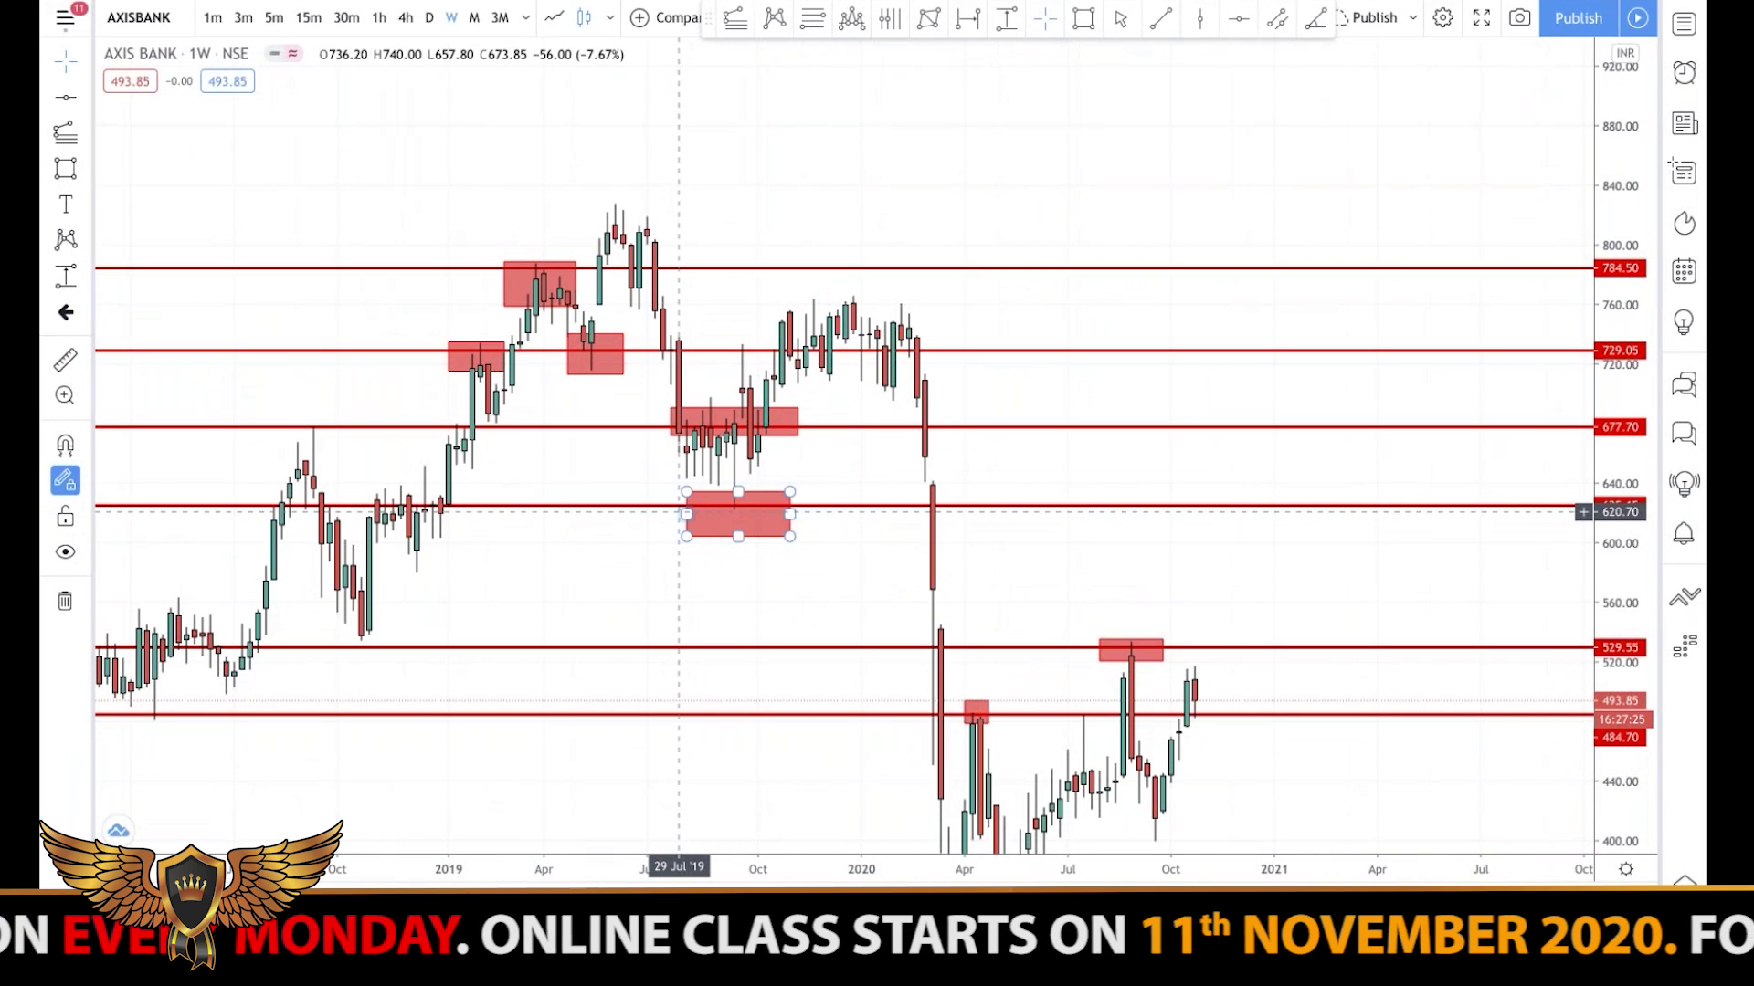
pyautogui.click(889, 92)
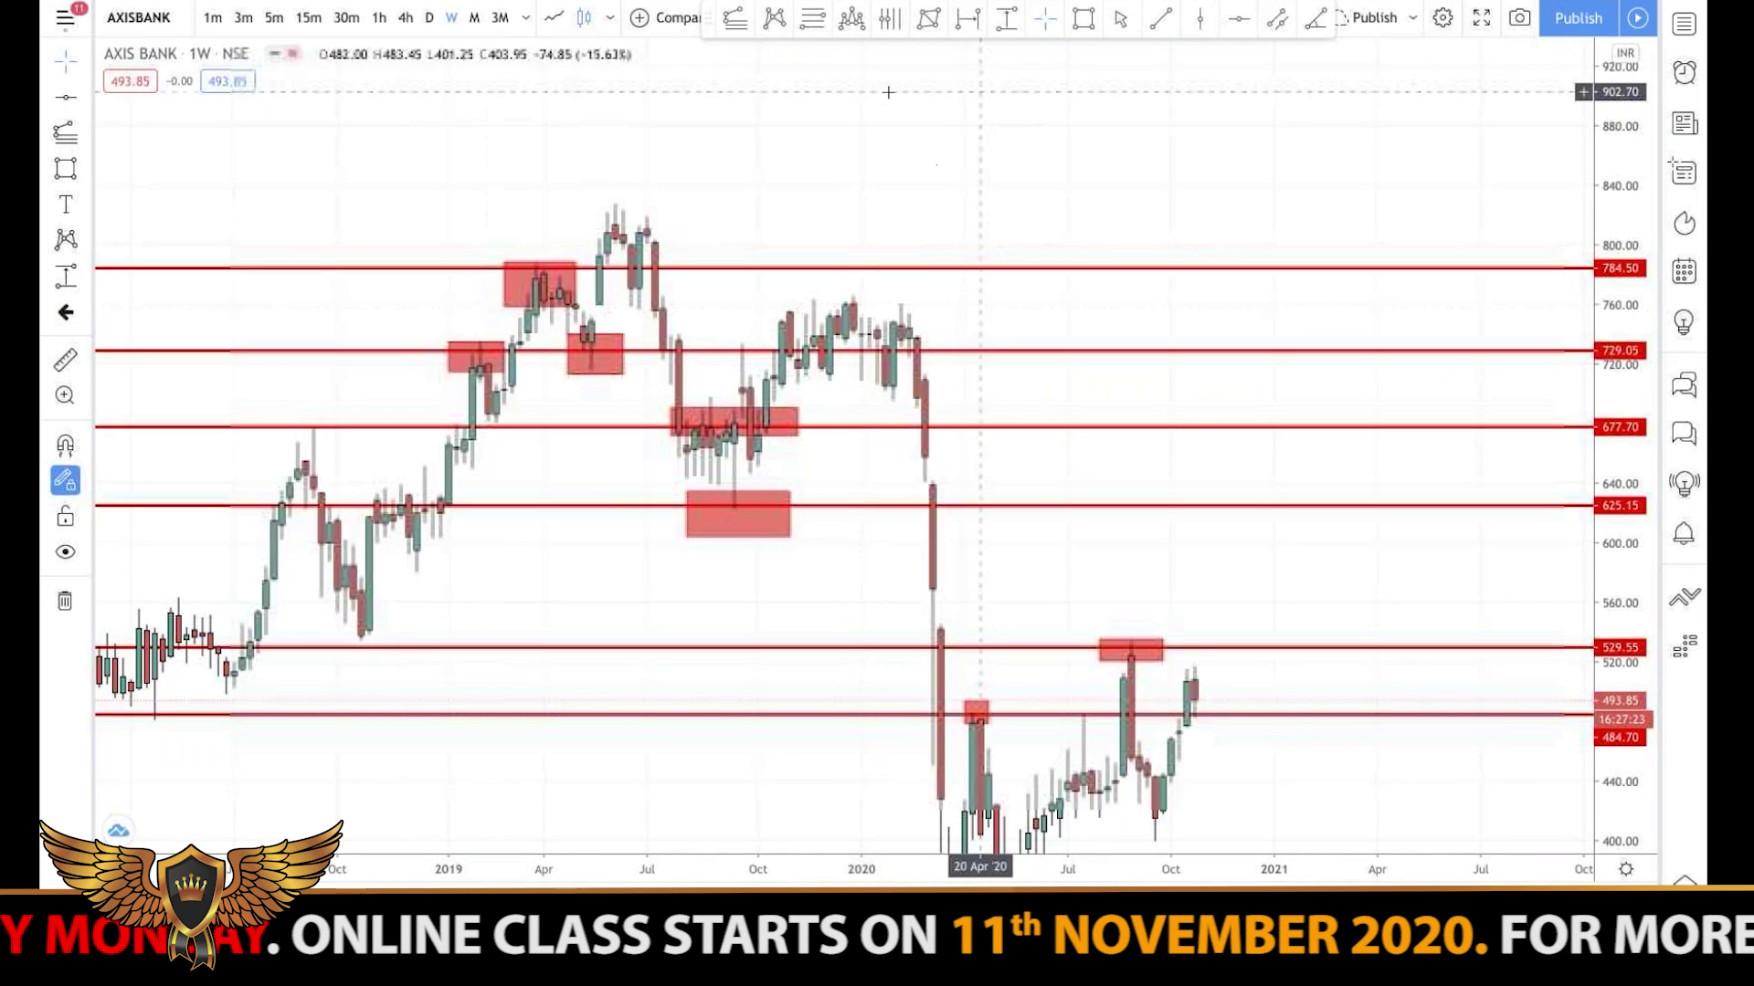
# Step: Draw a Fibonacci retracement from the March 2020 low at about 286 to the October 2020 price at about 482.70
pyautogui.moveTo(991, 557); pyautogui.dragTo(874, 283)
pyautogui.click(812, 18)
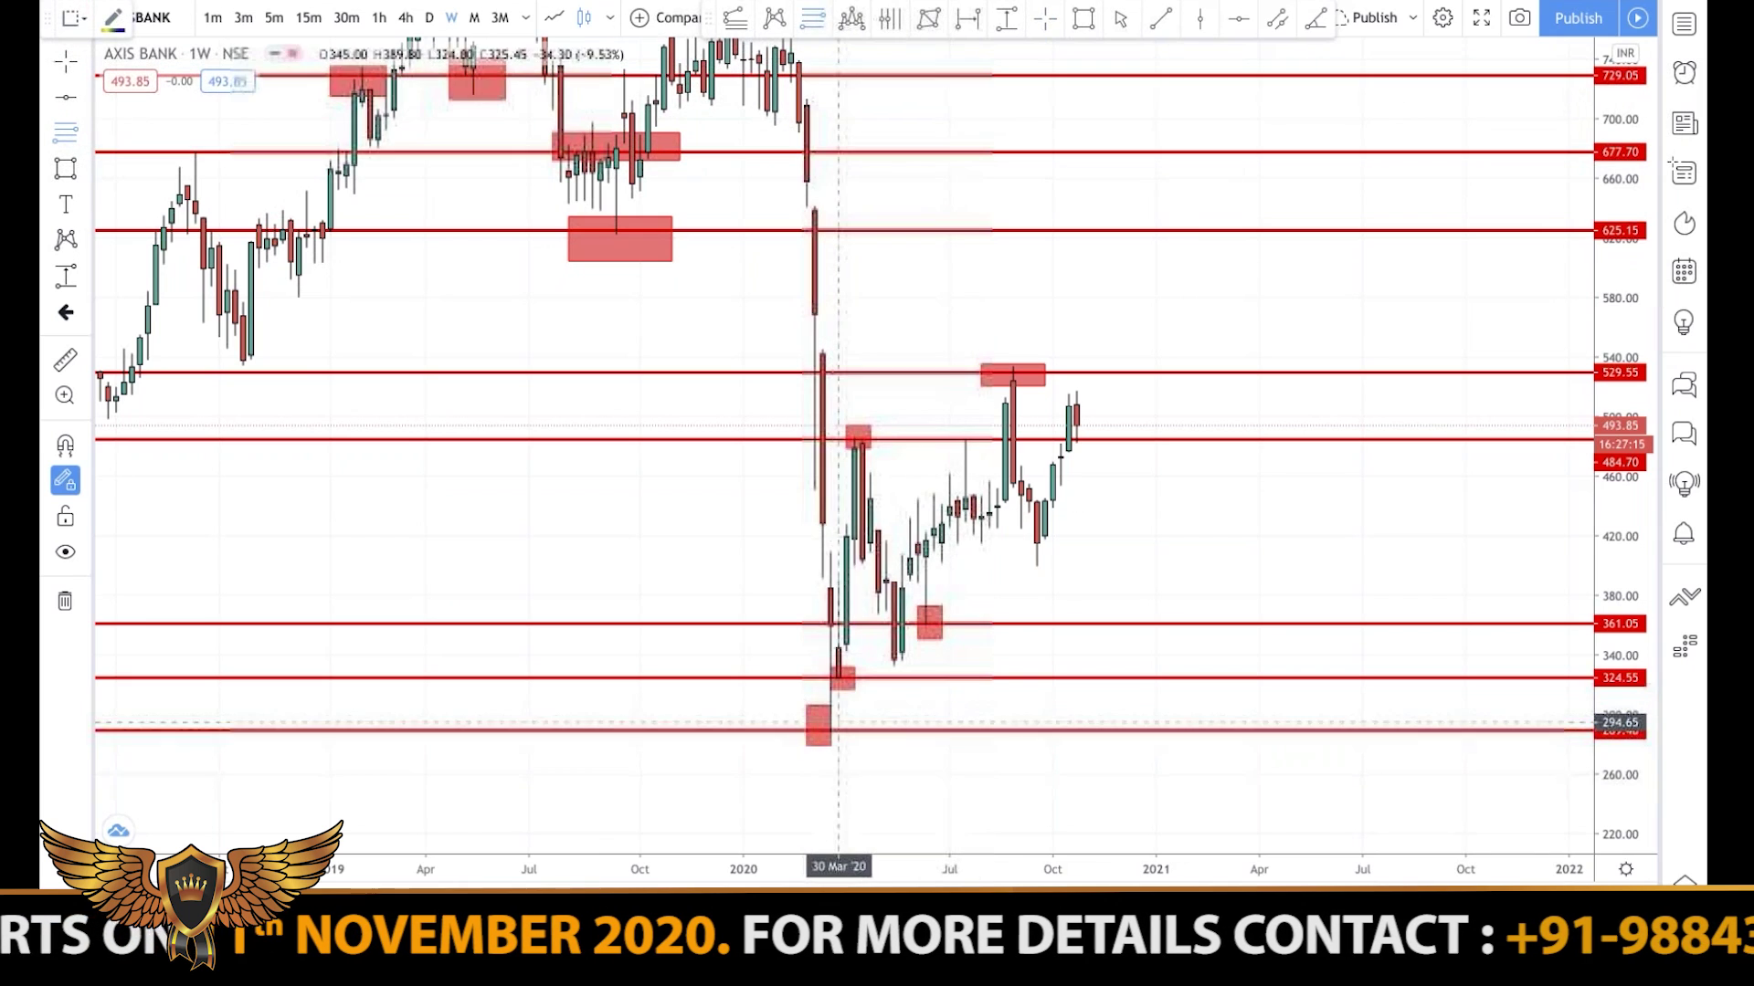
pyautogui.click(823, 735)
pyautogui.click(1076, 439)
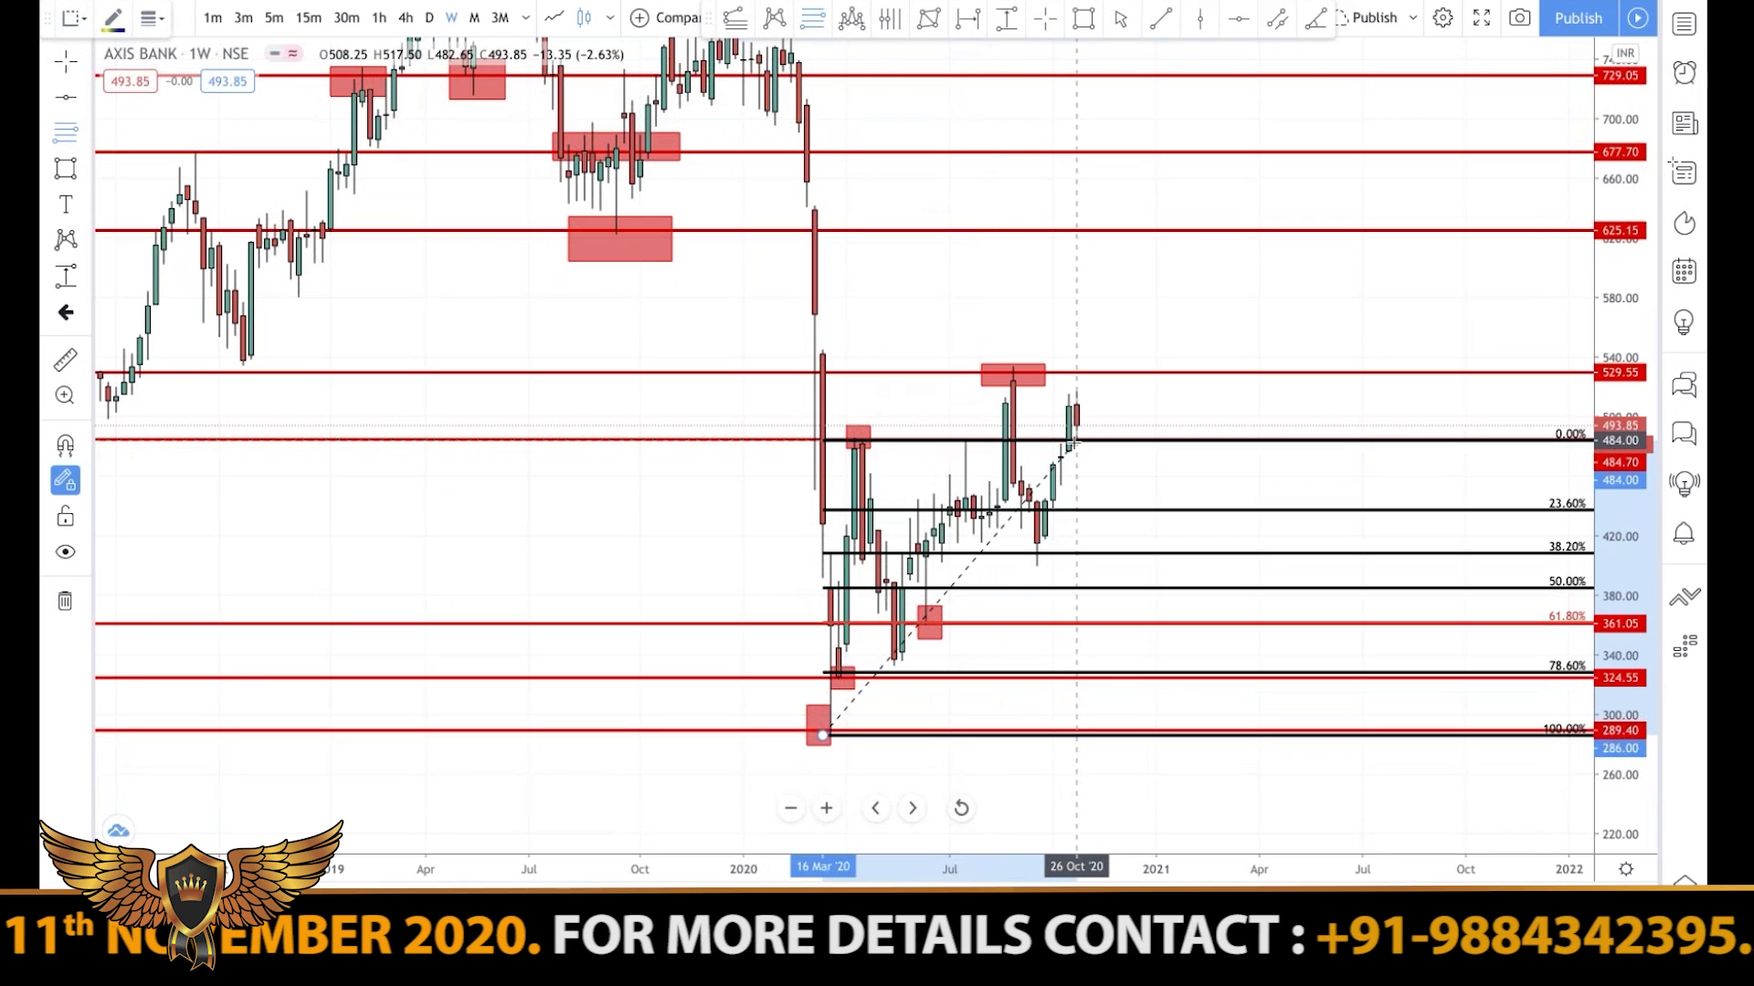
pyautogui.click(1067, 442)
pyautogui.click(775, 510)
# Step: Compare the Fibonacci retracement levels with the marked horizontal lines and delete the retracement
pyautogui.moveTo(774, 510); pyautogui.dragTo(574, 498)
pyautogui.scroll(3, 574, 498)
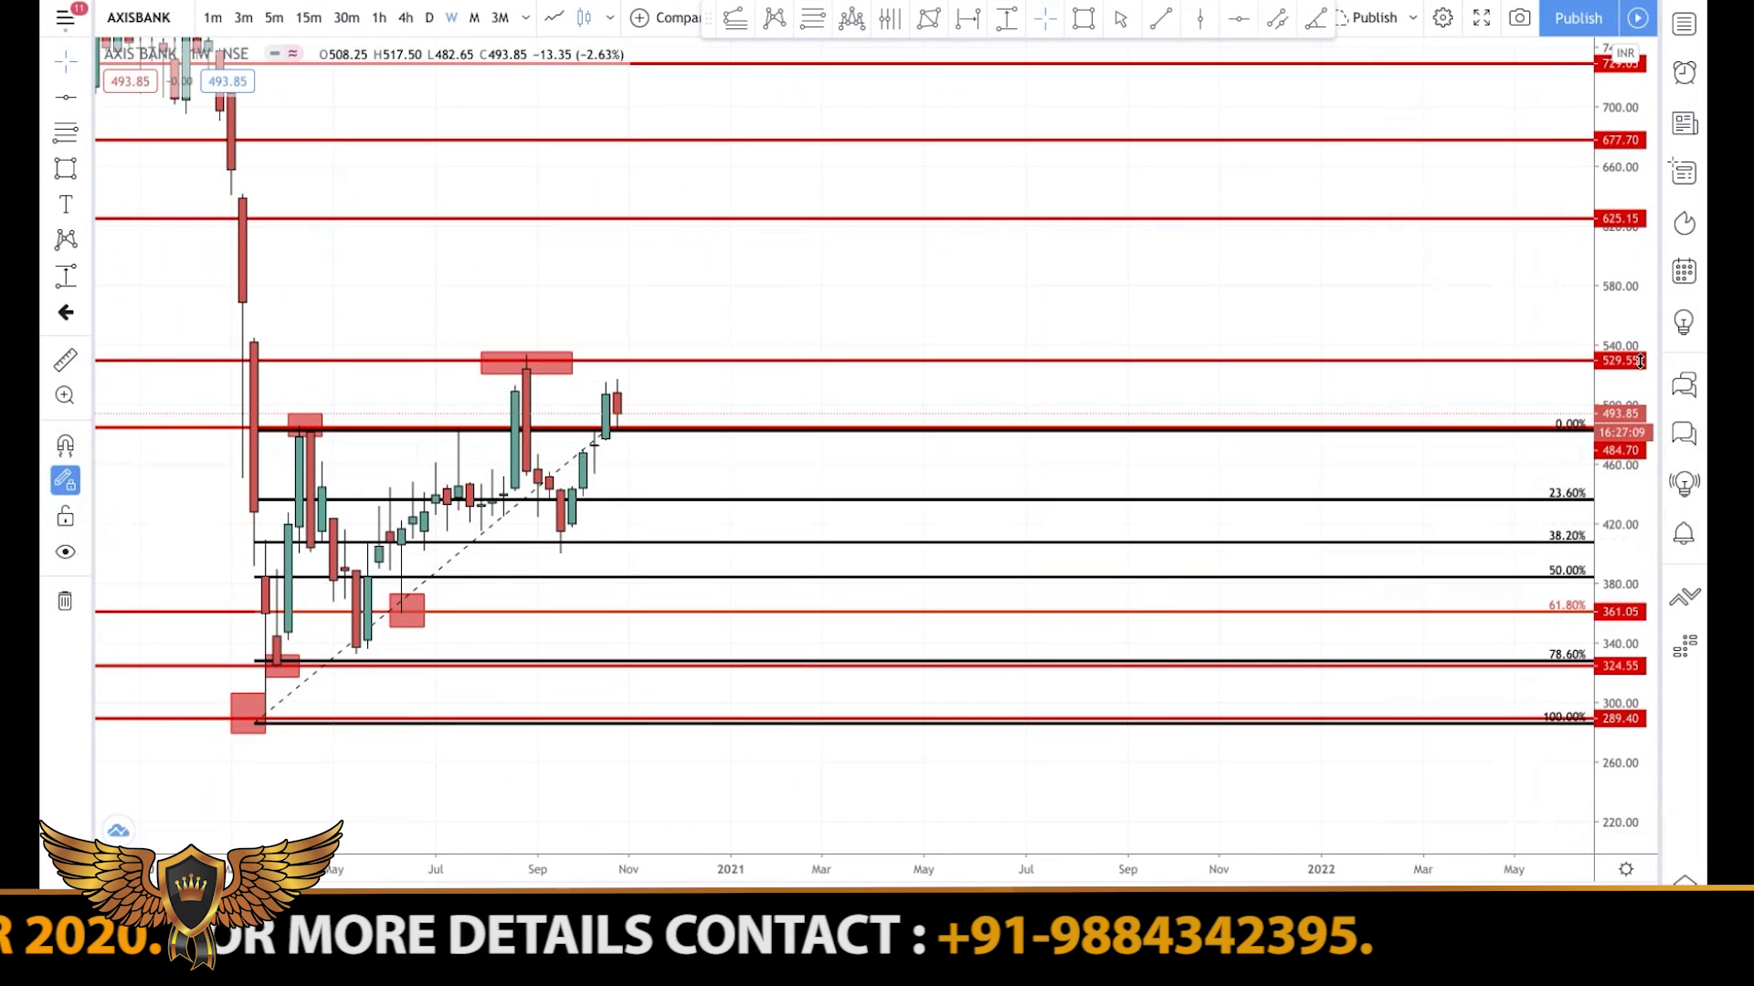
pyautogui.moveTo(1621, 512); pyautogui.dragTo(1621, 392)
pyautogui.moveTo(1161, 439); pyautogui.dragTo(1168, 389)
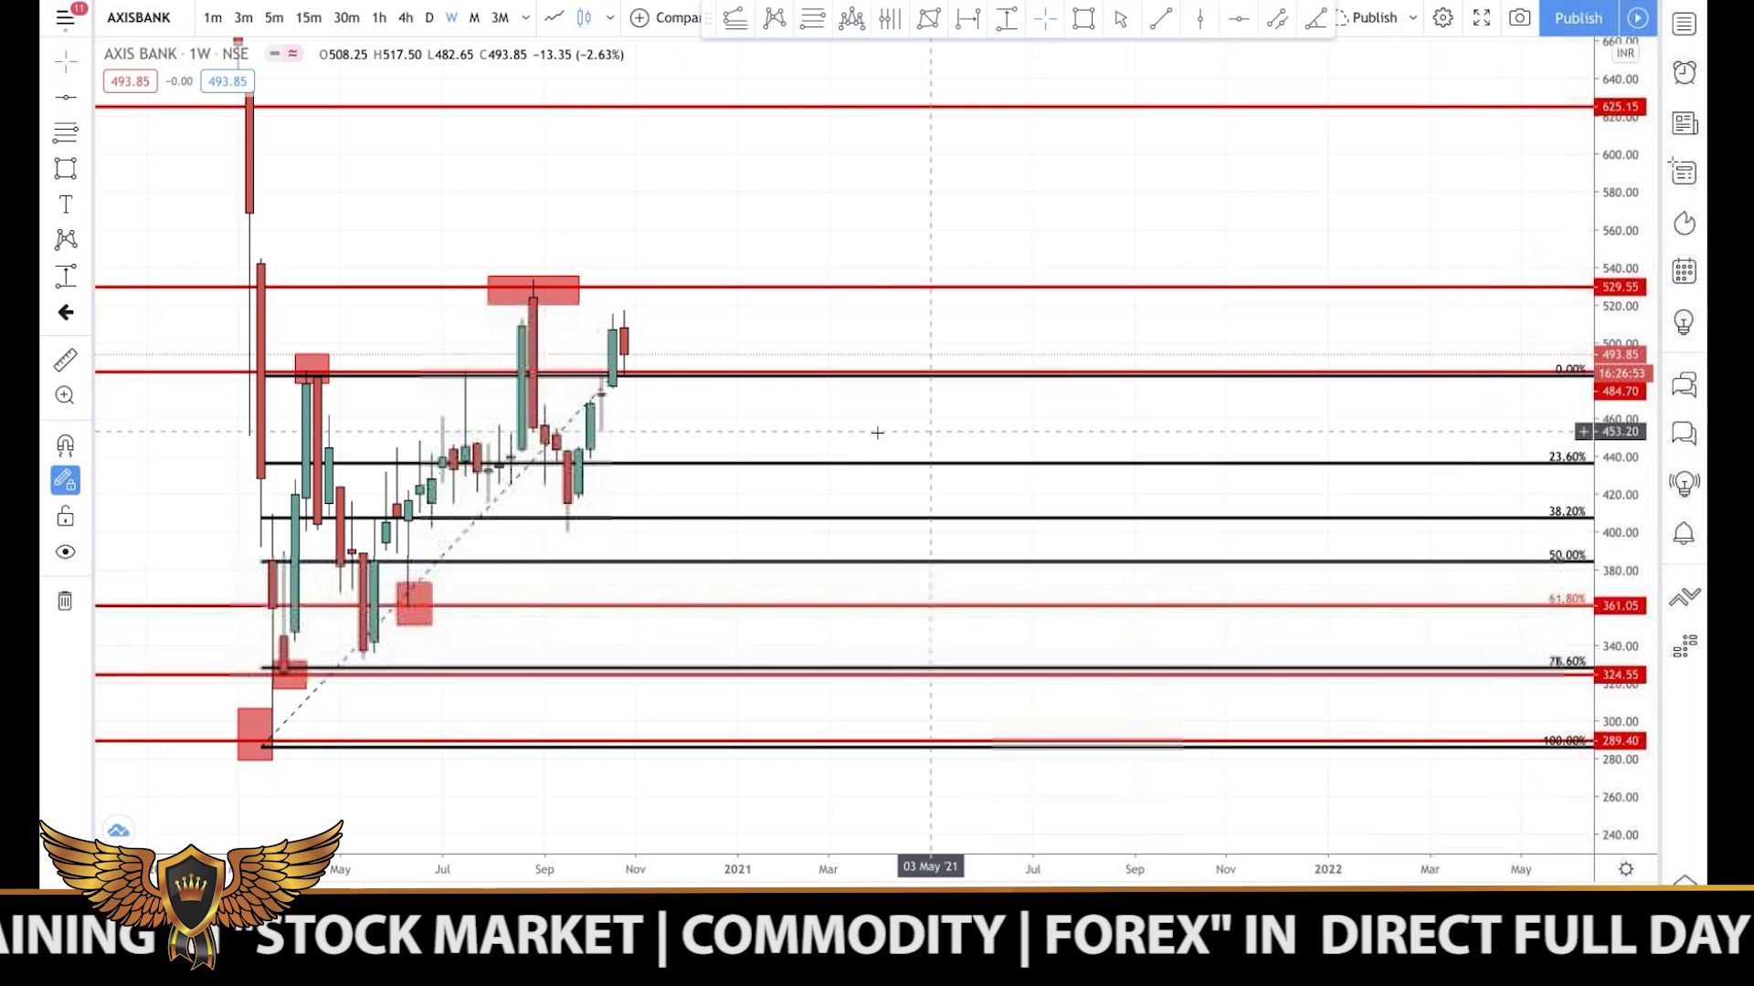
pyautogui.click(738, 471)
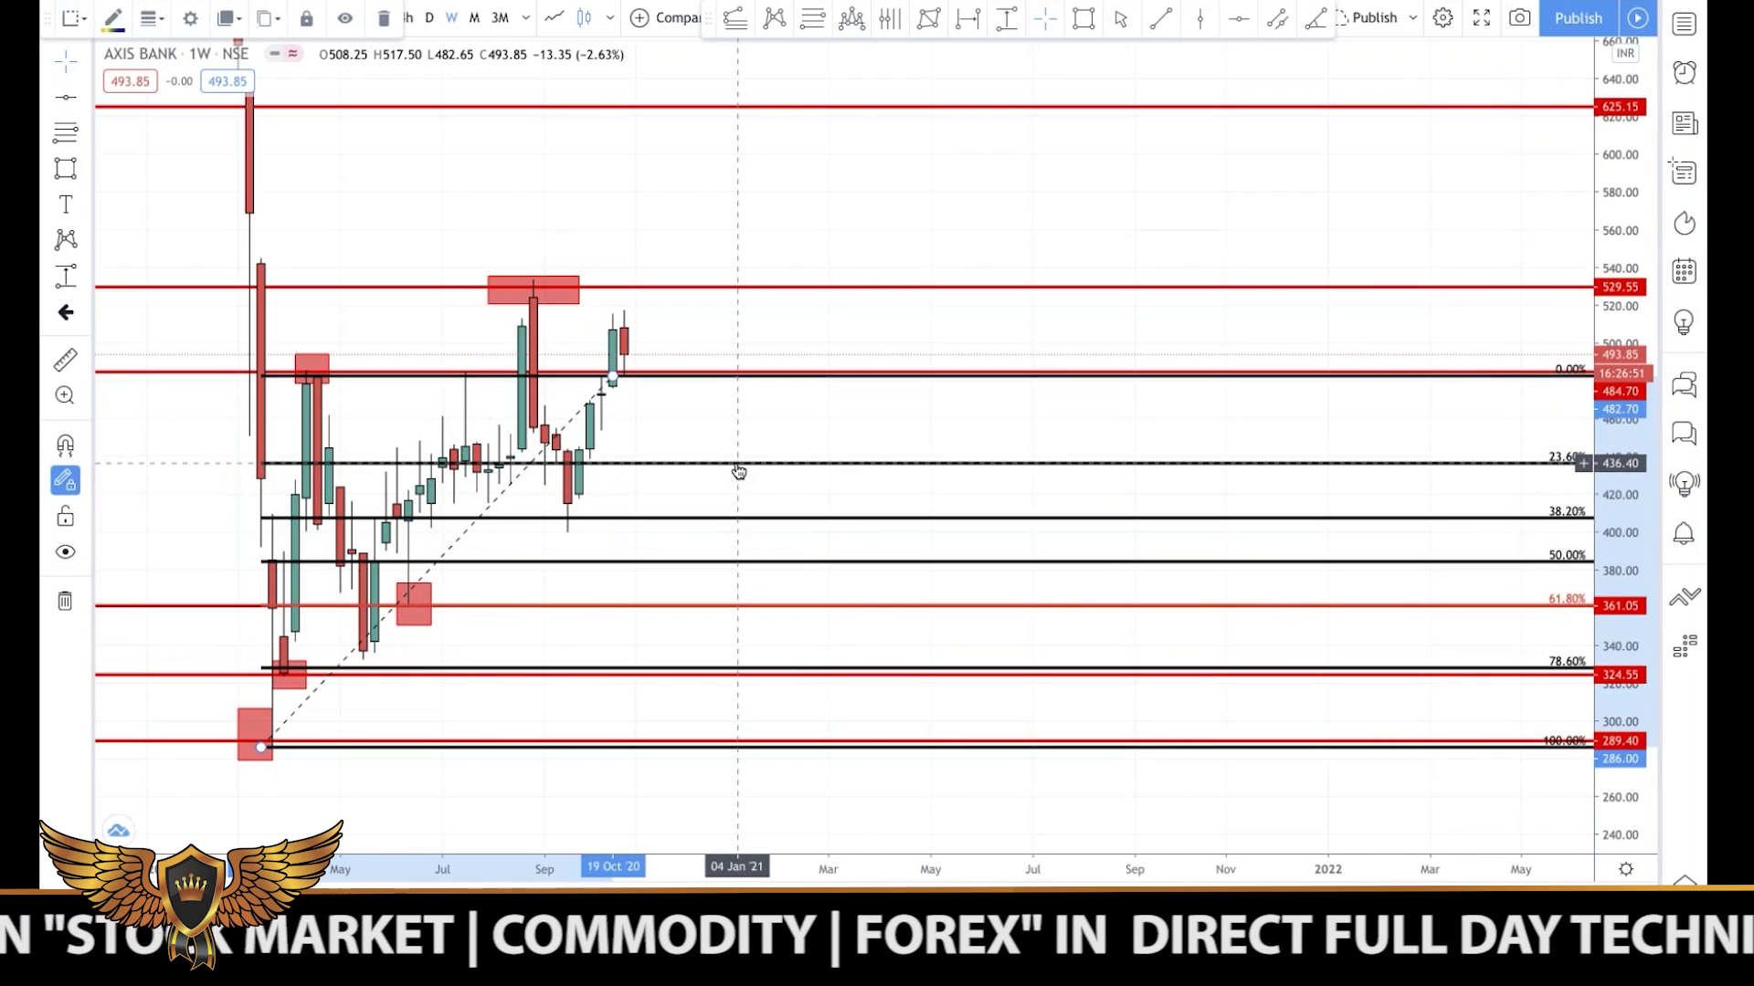
pyautogui.press('Delete')
# Step: Recheck the square numbers table and switch the weekly chart to the Hindustan Unilever stock (HINDUNILVR) on NSE
pyautogui.scroll(-3, 738, 471)
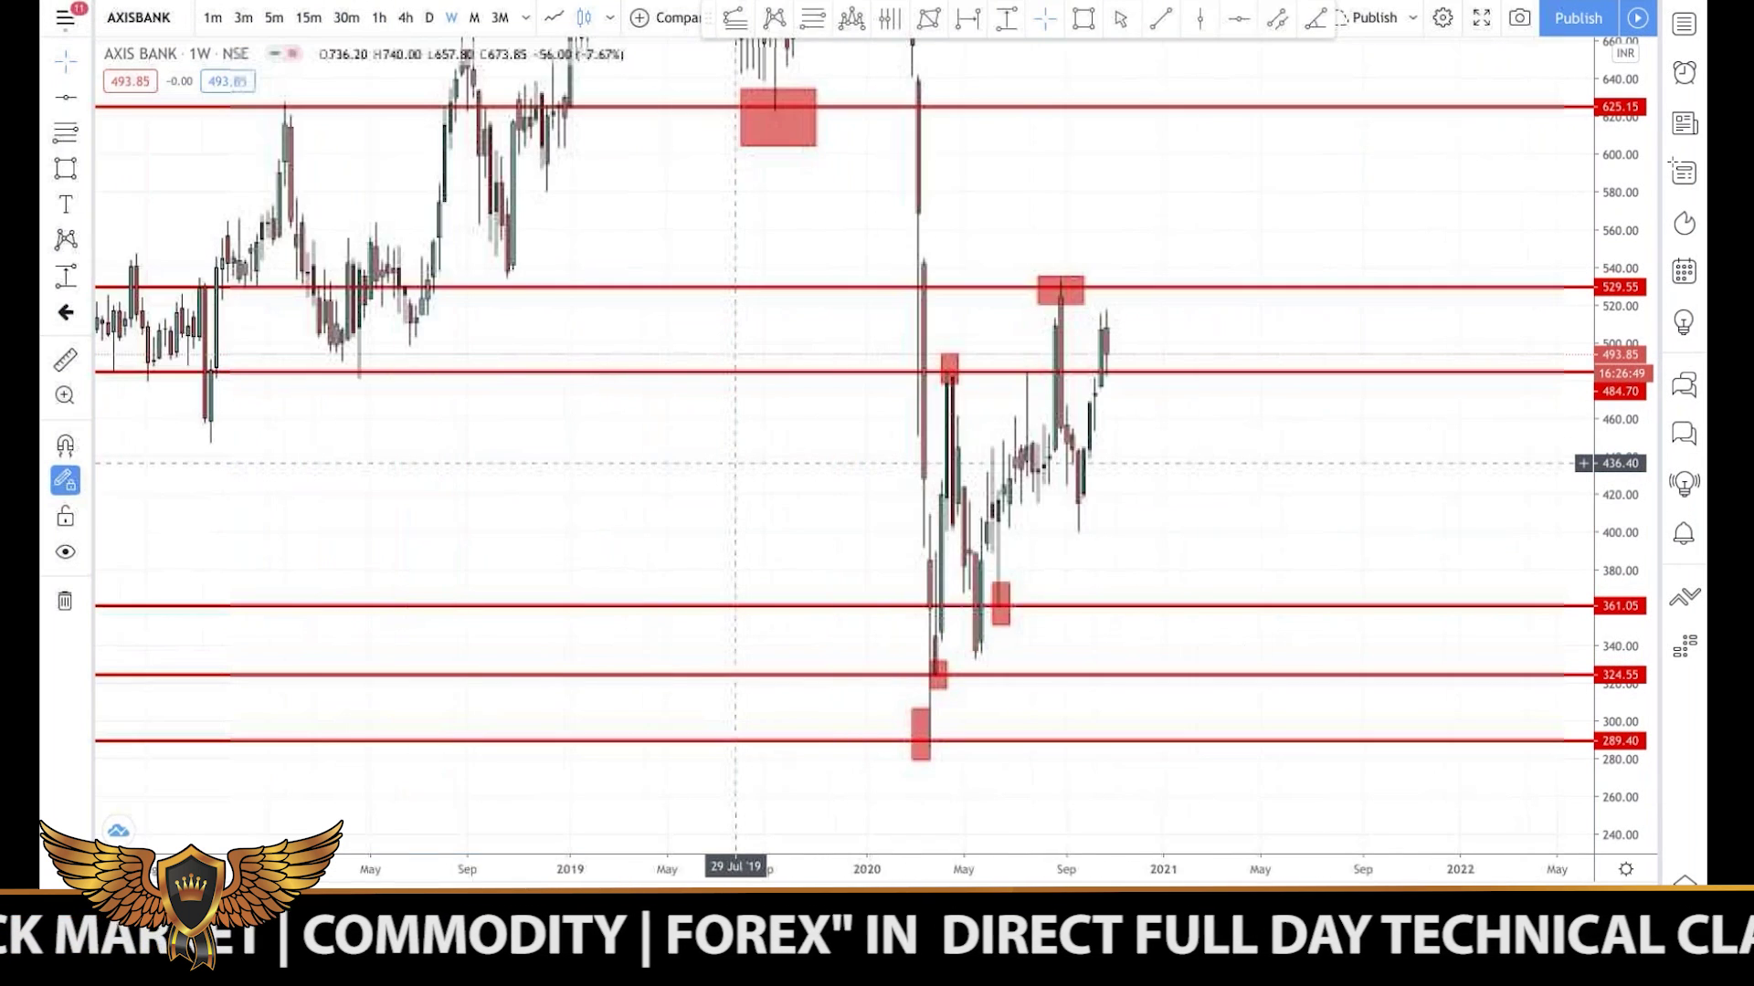
pyautogui.scroll(3, 911, 170)
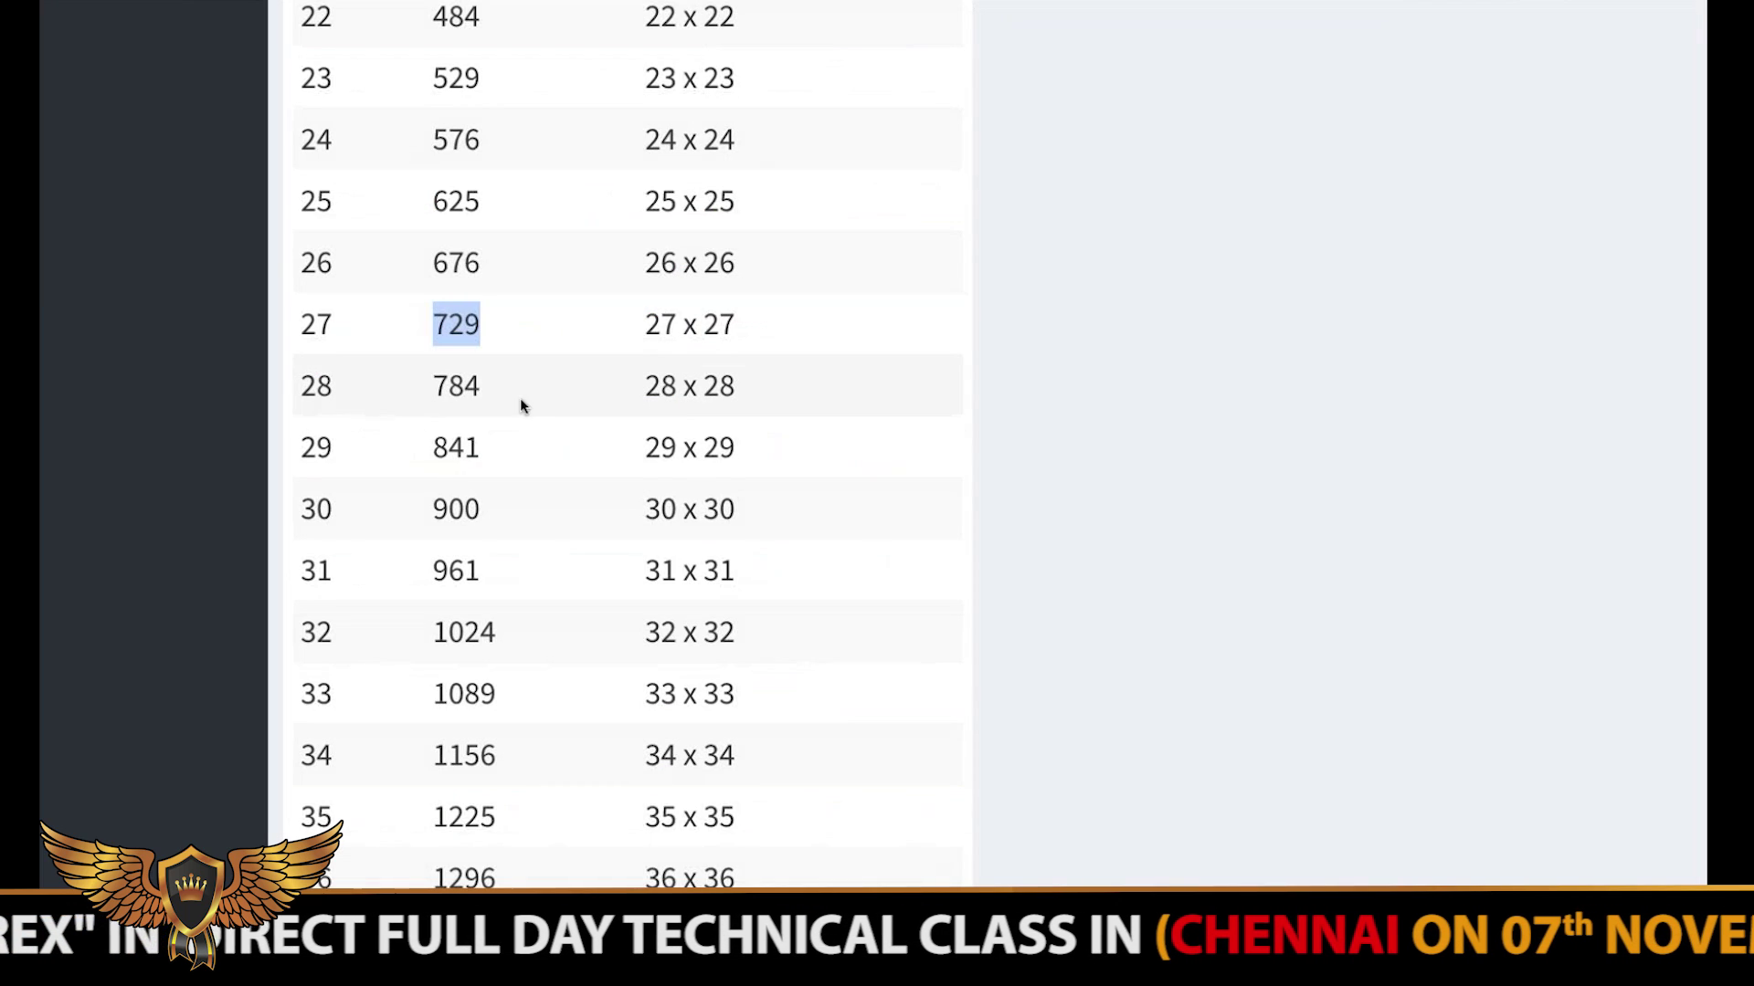
pyautogui.scroll(3, 519, 397)
pyautogui.scroll(-1, 519, 397)
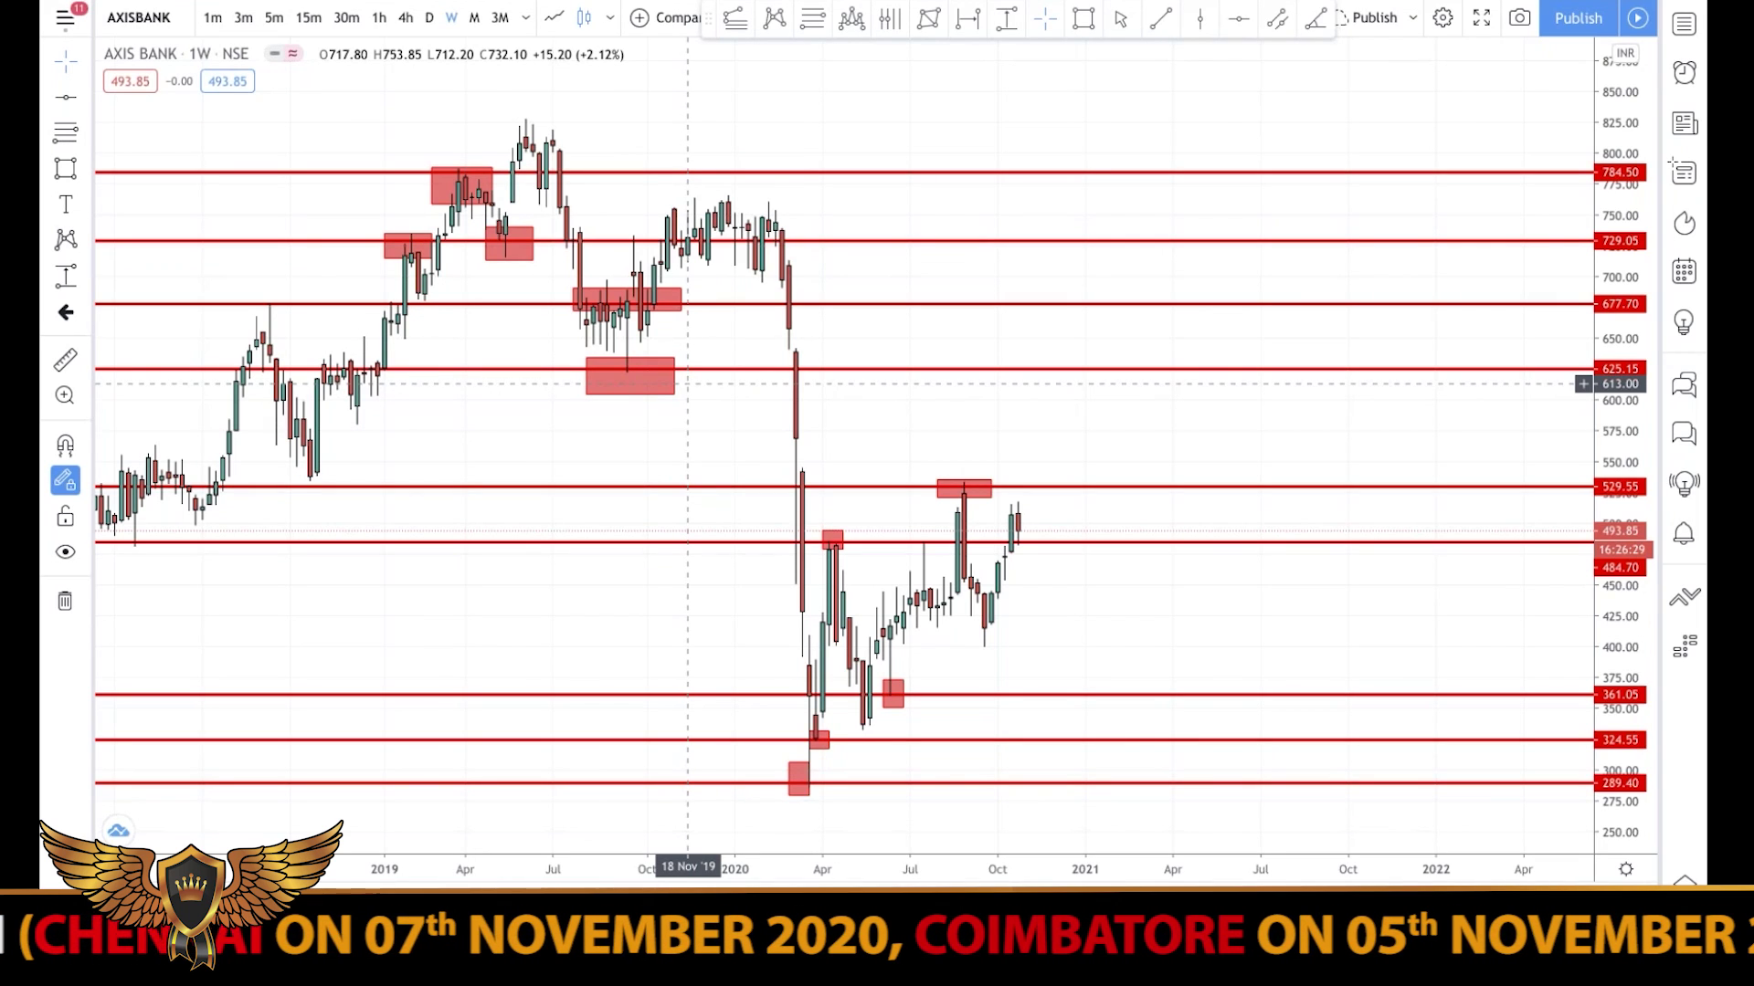
pyautogui.write('HINDU')
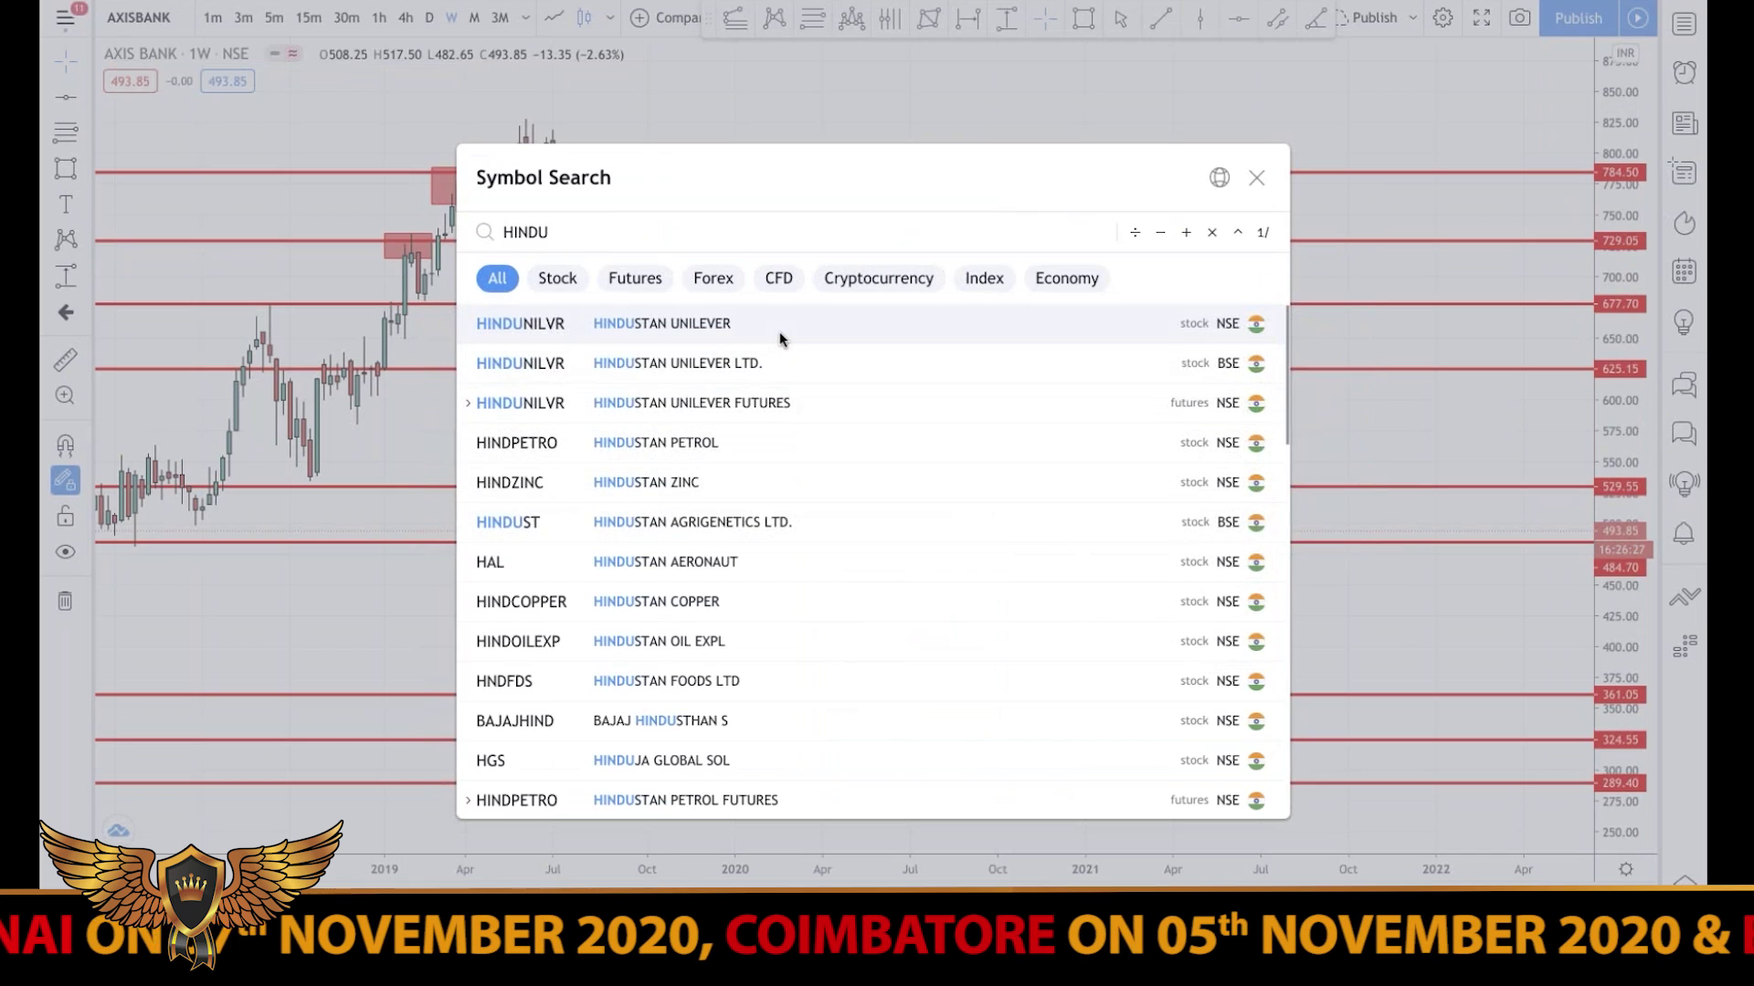
pyautogui.click(782, 340)
pyautogui.rightClick(575, 244)
pyautogui.click(648, 262)
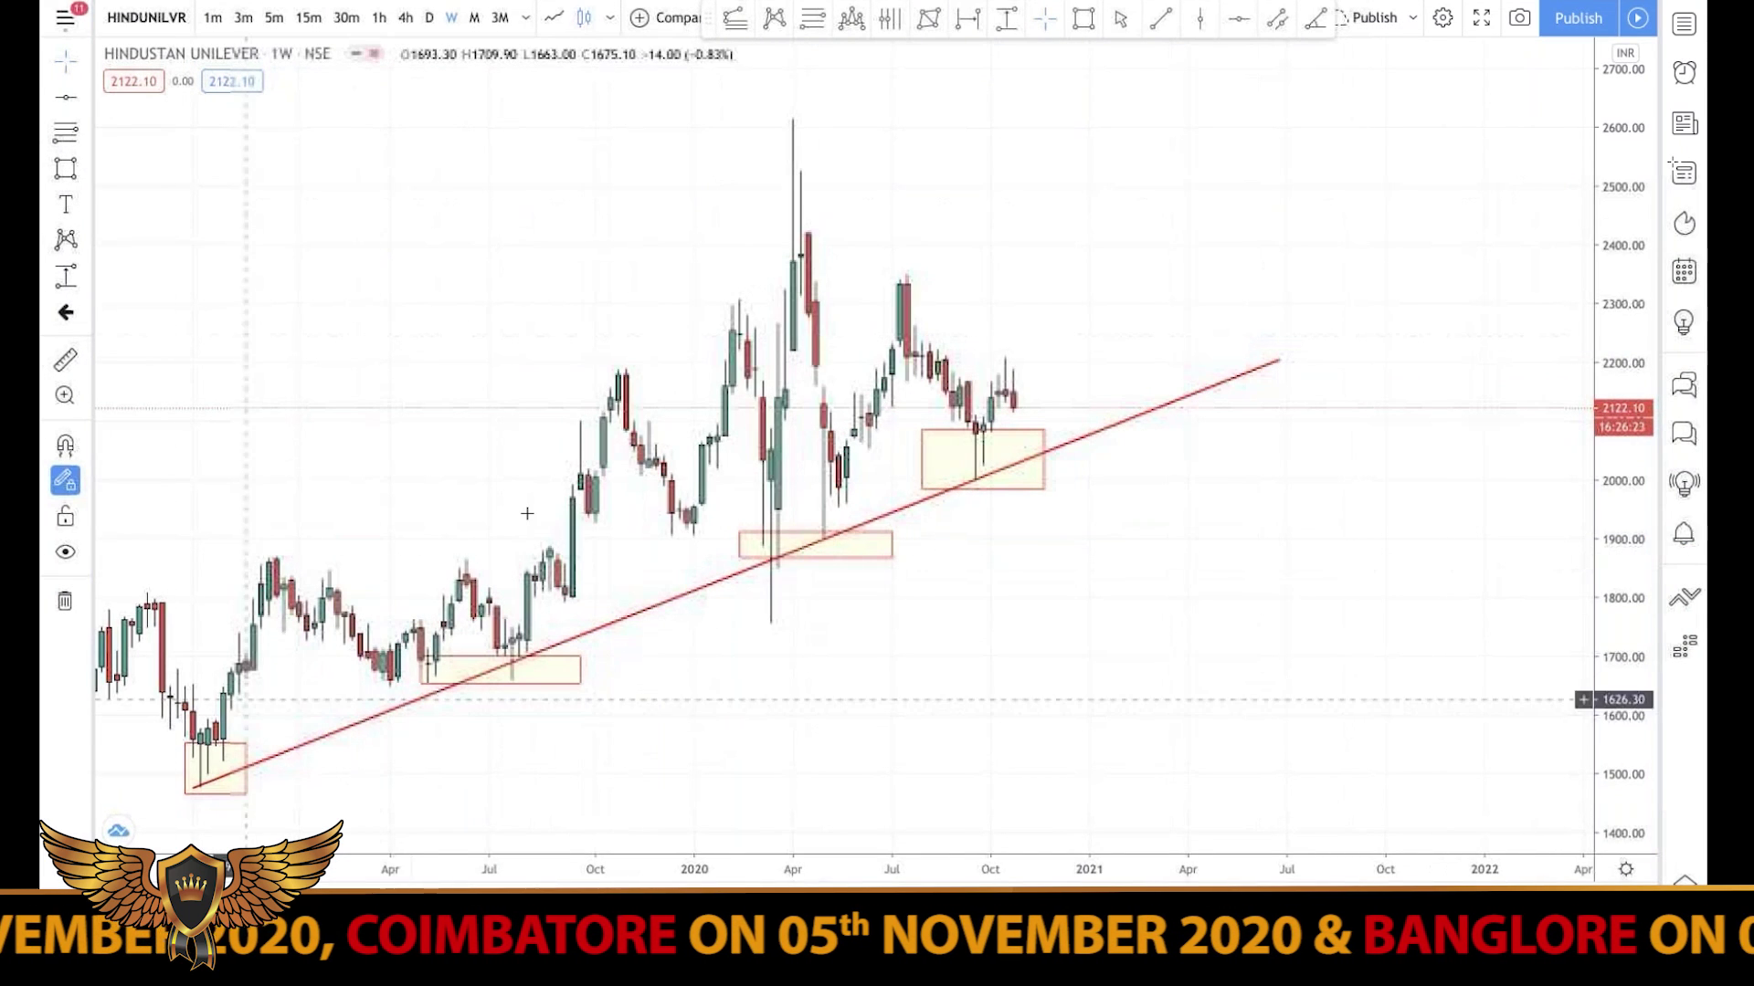
pyautogui.moveTo(344, 501); pyautogui.dragTo(412, 639)
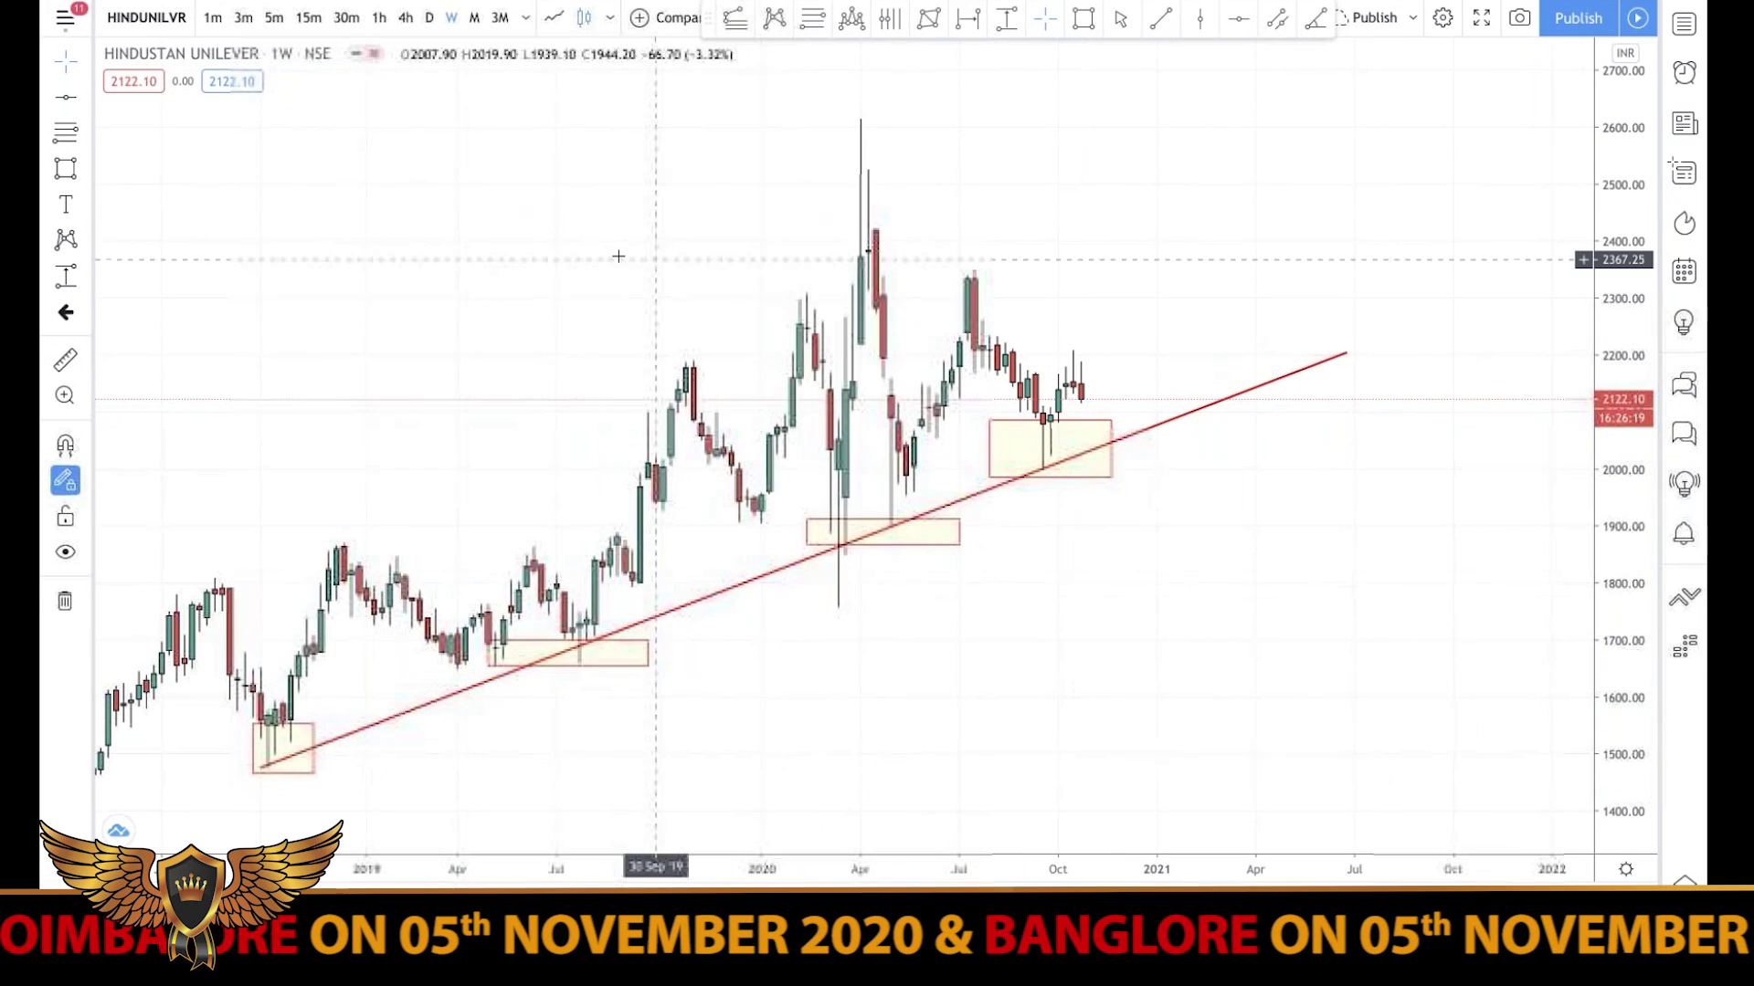
# Step: Look up 2601 in the square numbers table and place horizontal lines at about 2599.45, 2499.75 and 2401.75 on the HINDUNILVR chart
pyautogui.scroll(1, 619, 258)
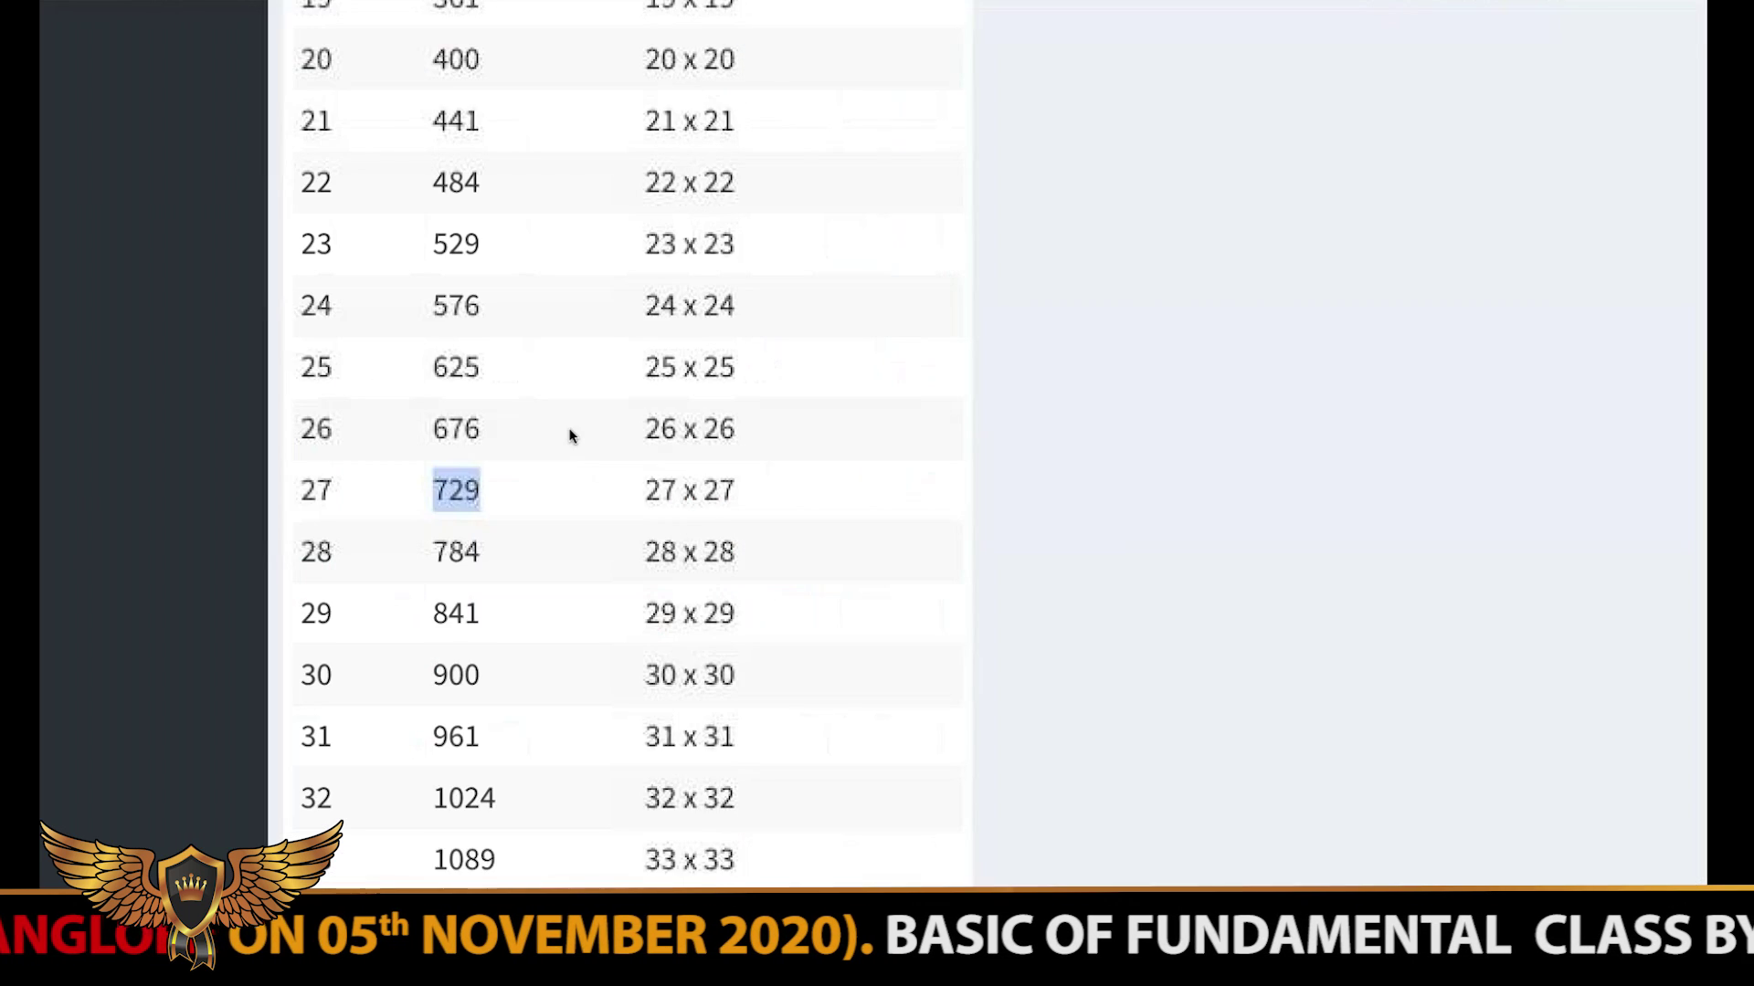
pyautogui.scroll(-15, 569, 436)
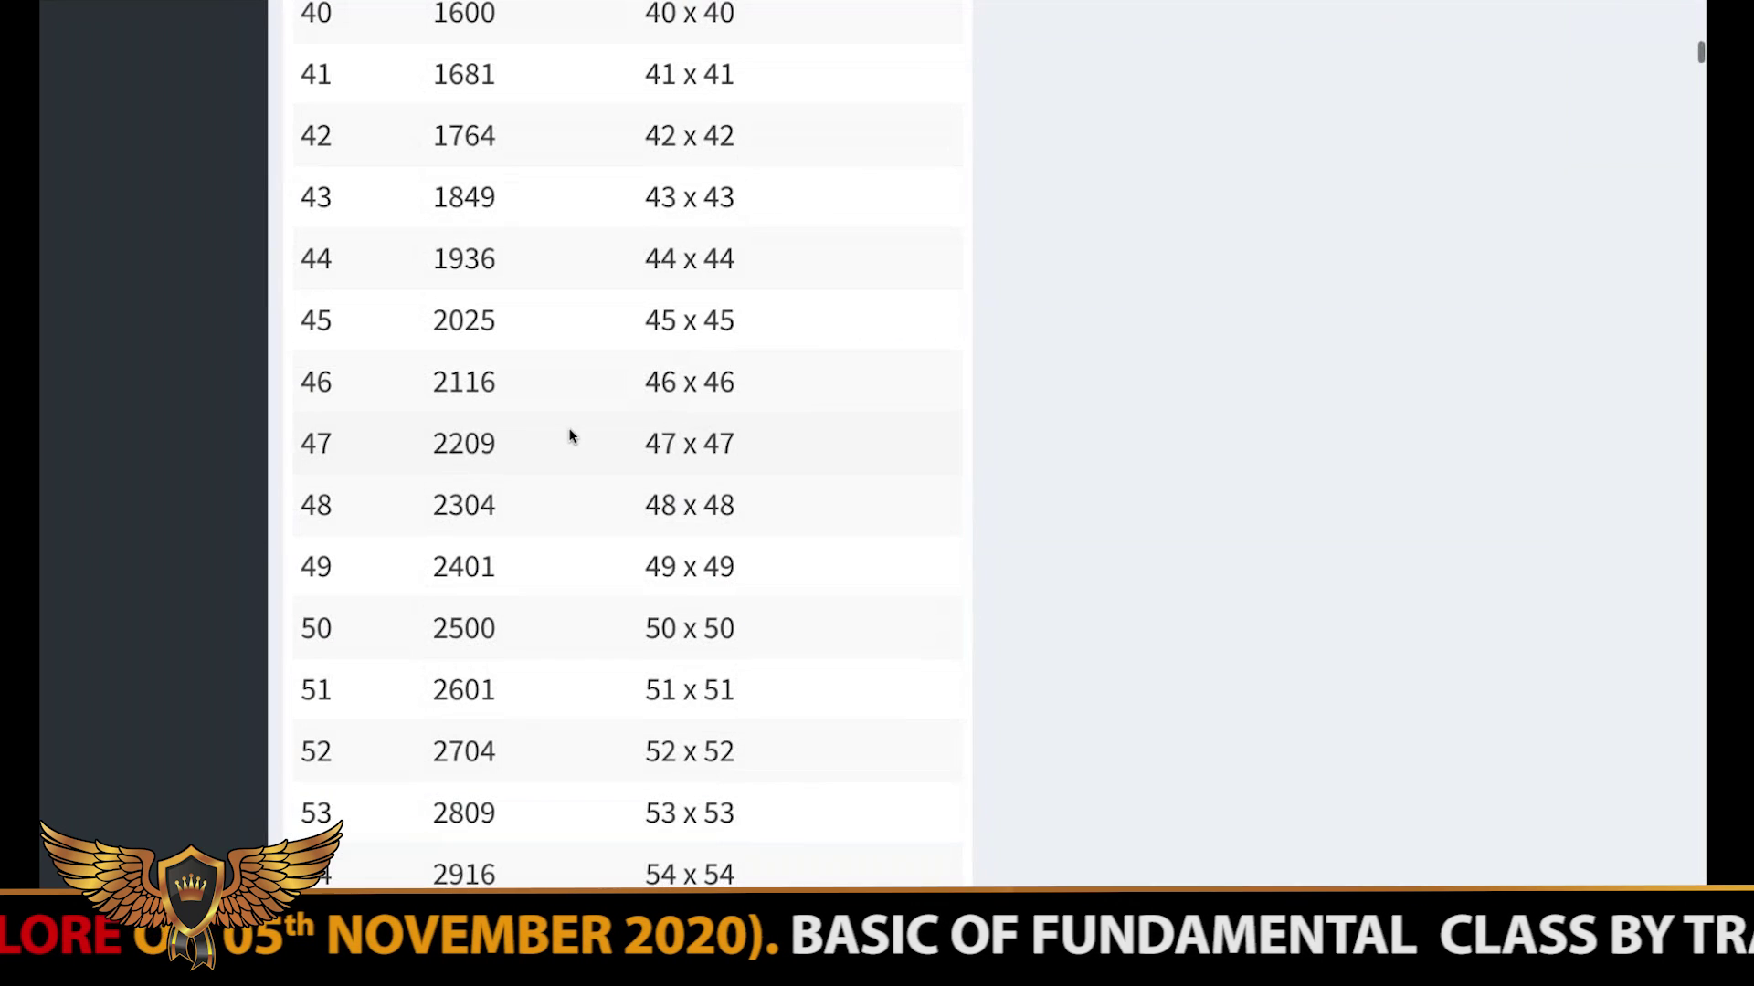
pyautogui.doubleClick(498, 586)
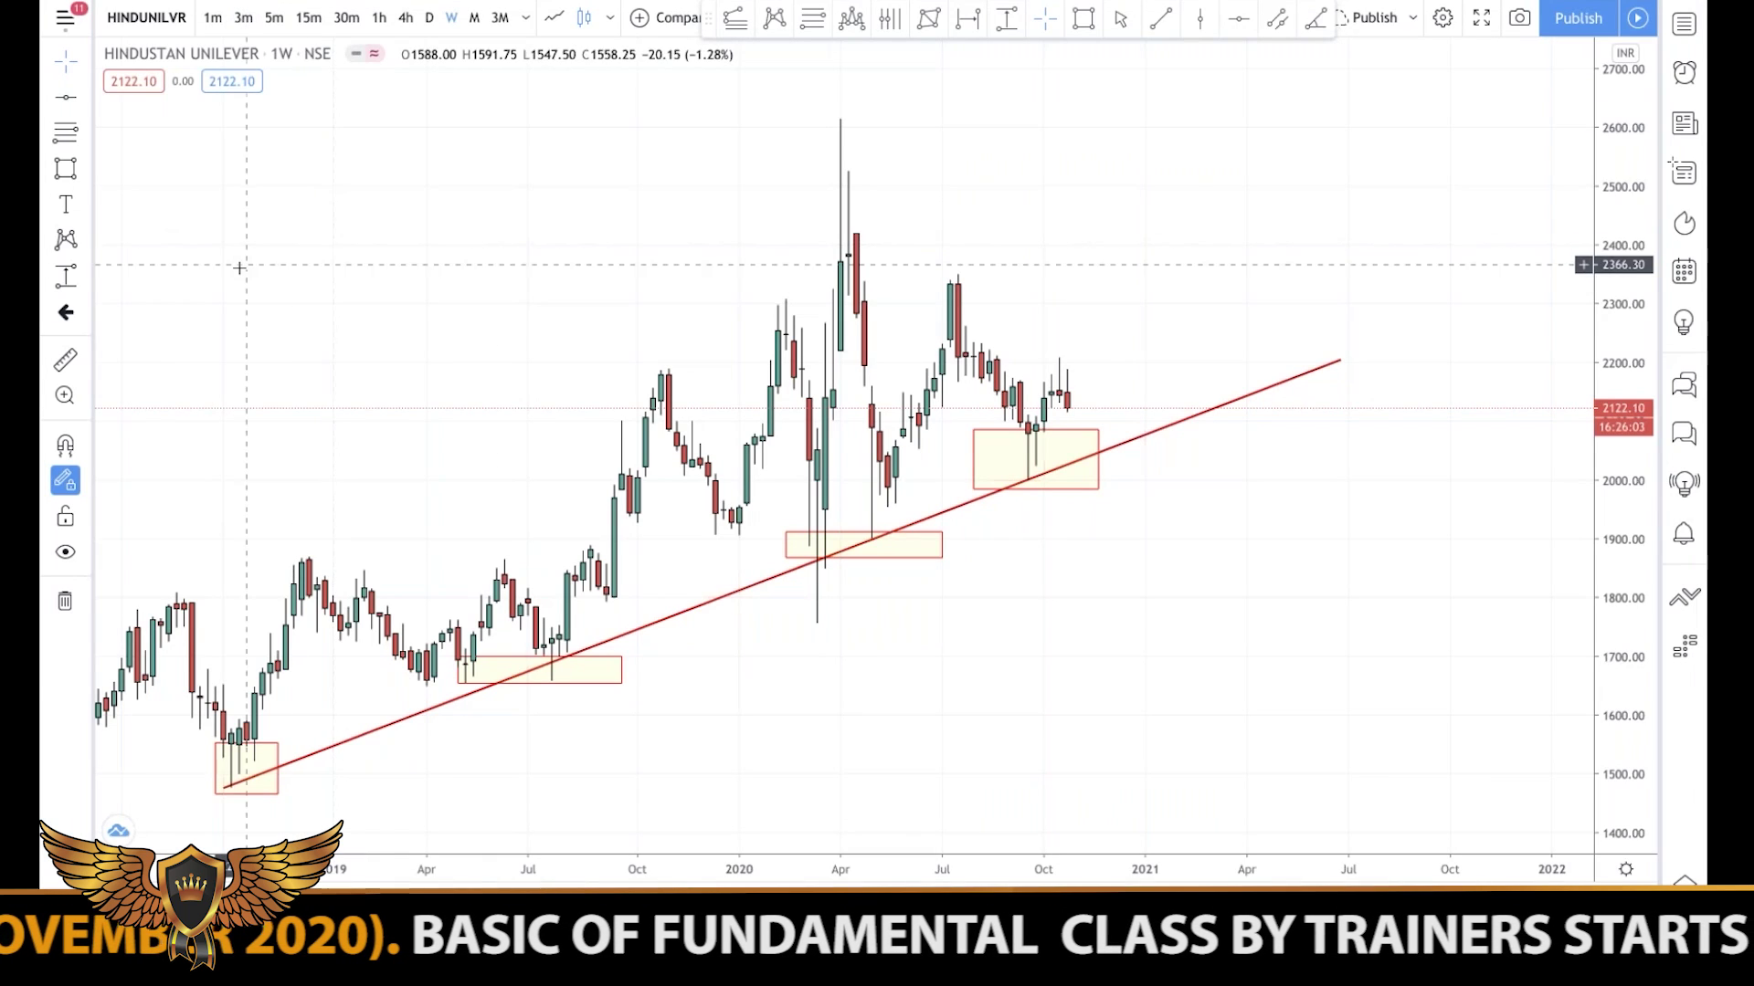
pyautogui.click(65, 96)
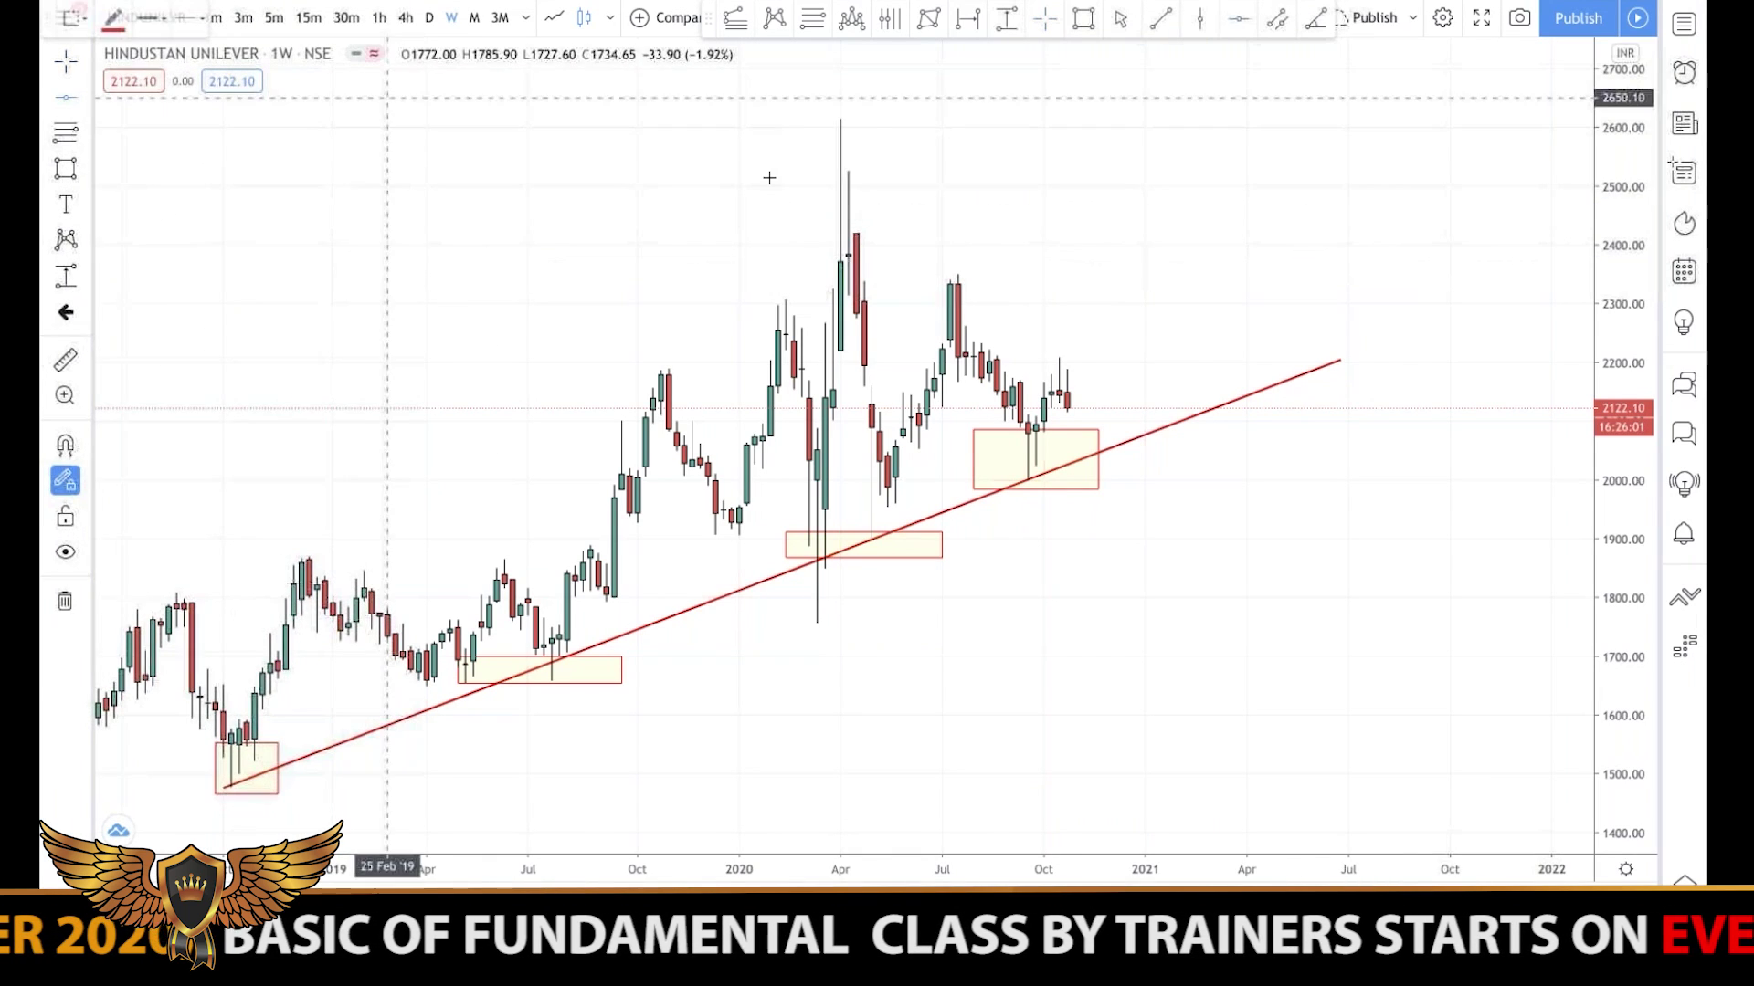
pyautogui.click(841, 127)
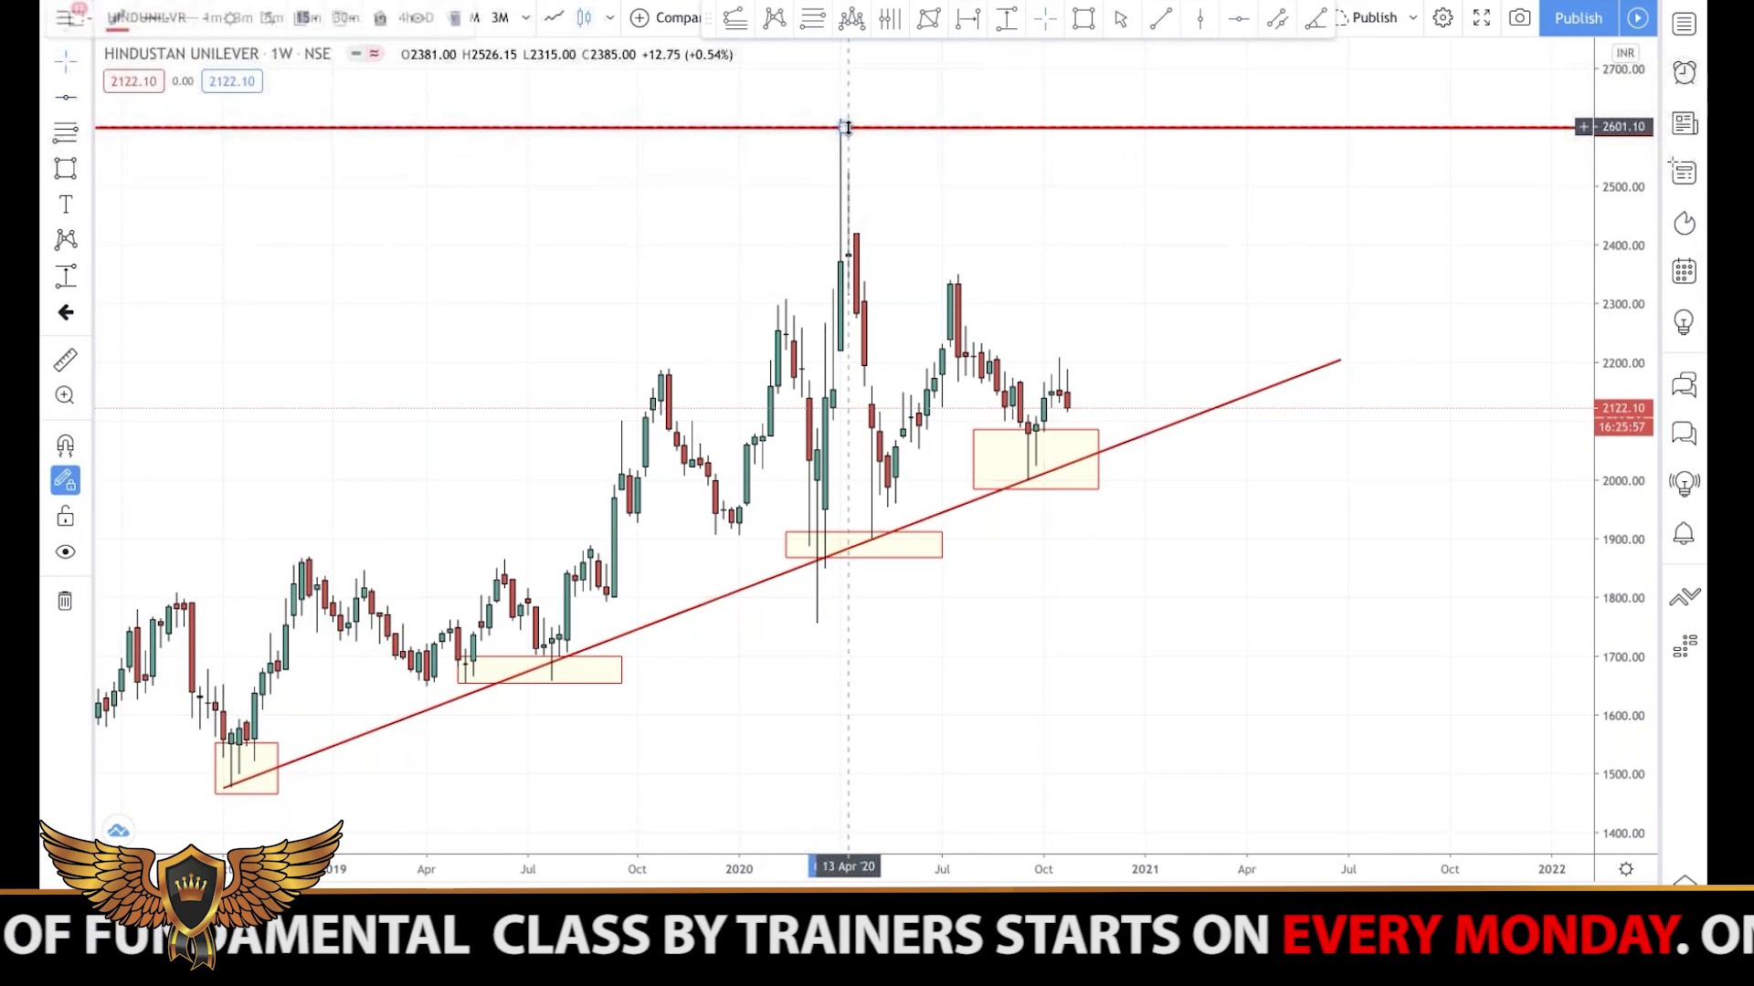
pyautogui.click(630, 163)
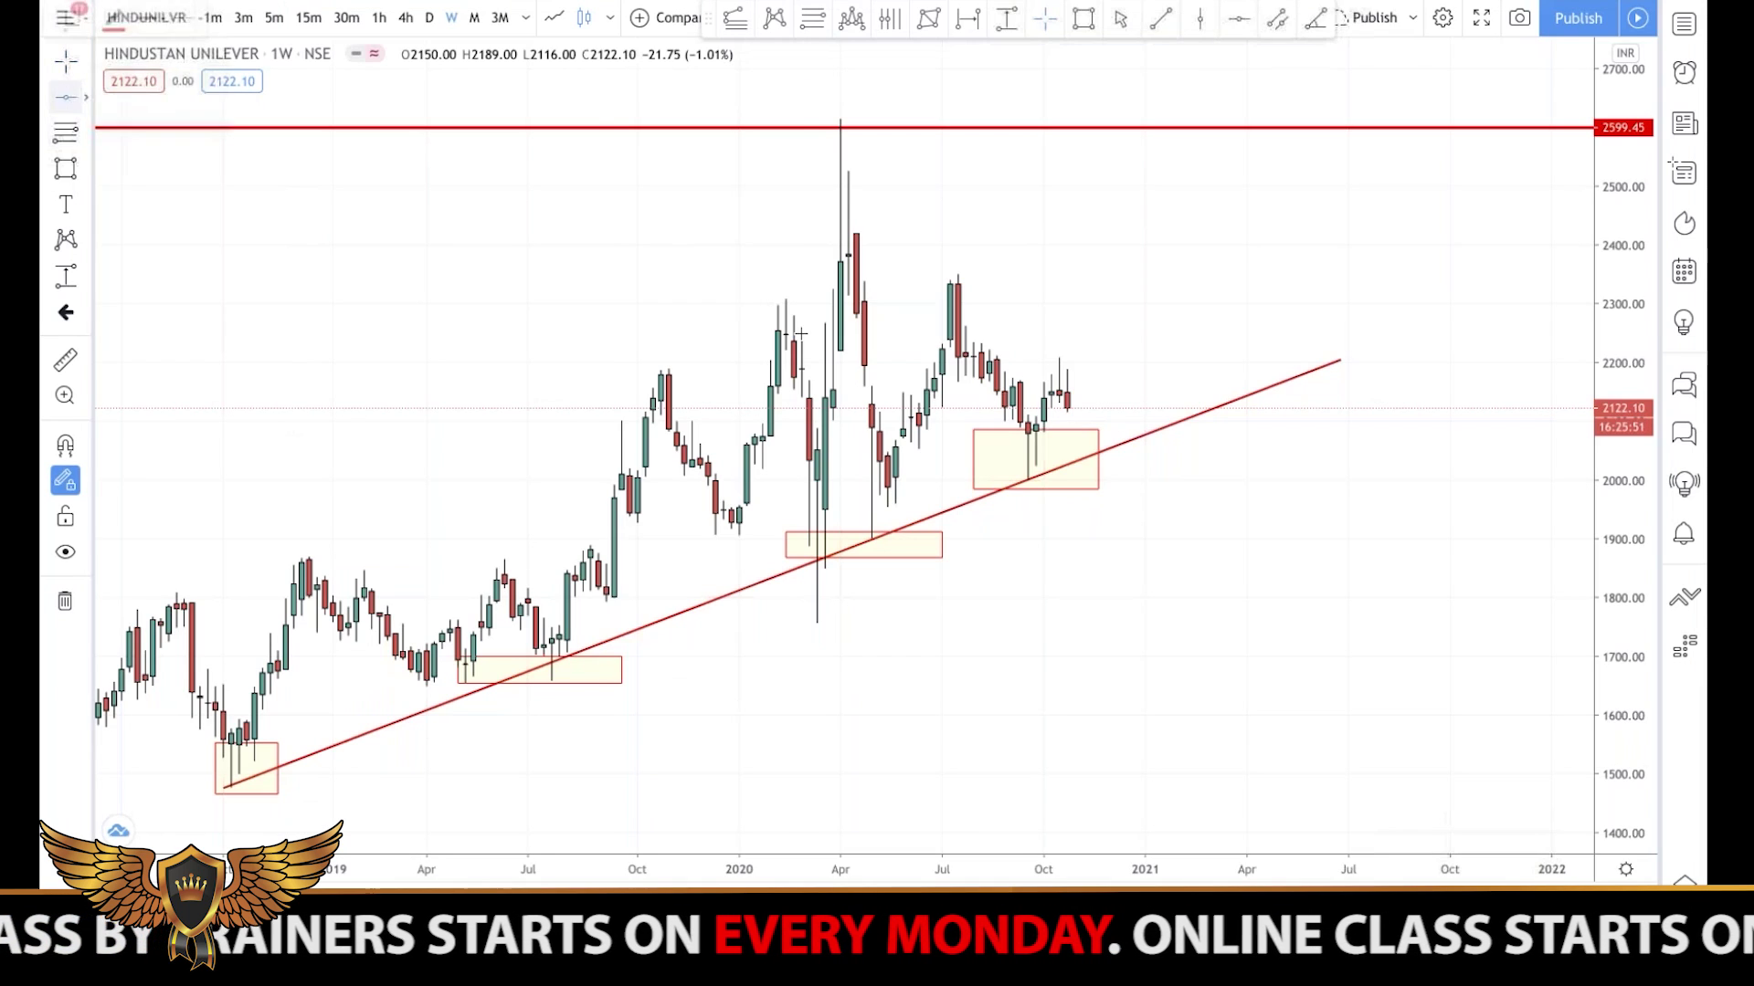
pyautogui.click(942, 186)
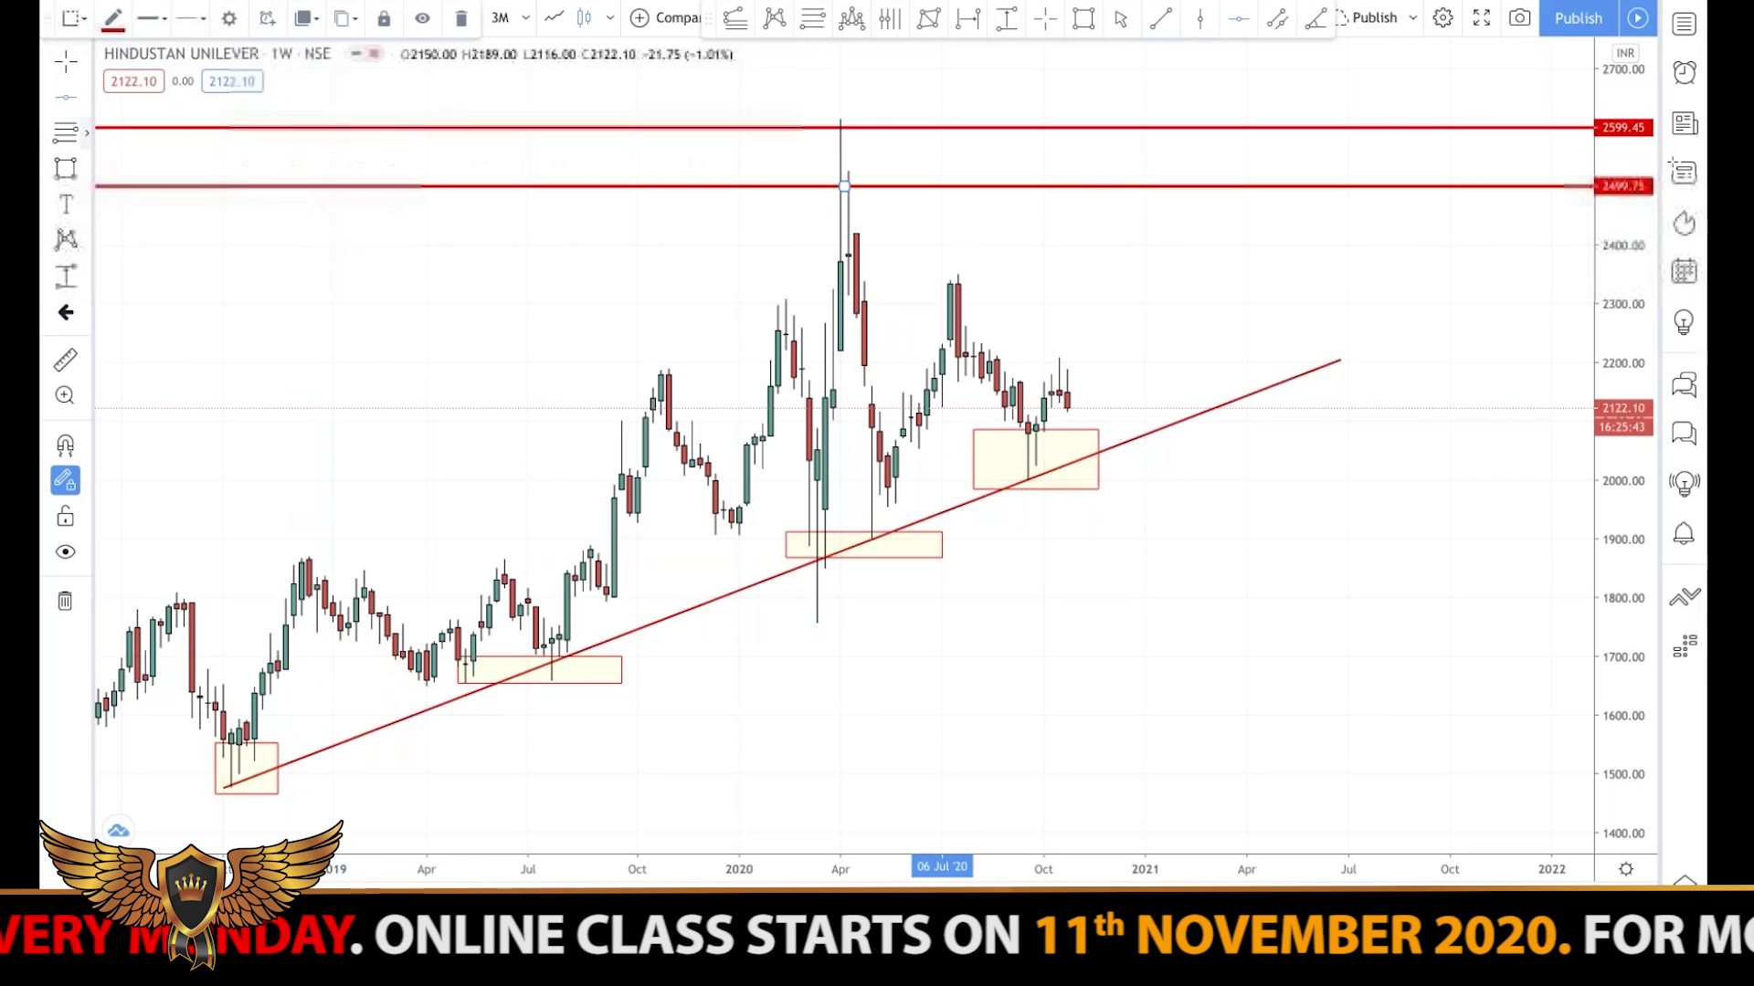
pyautogui.click(956, 244)
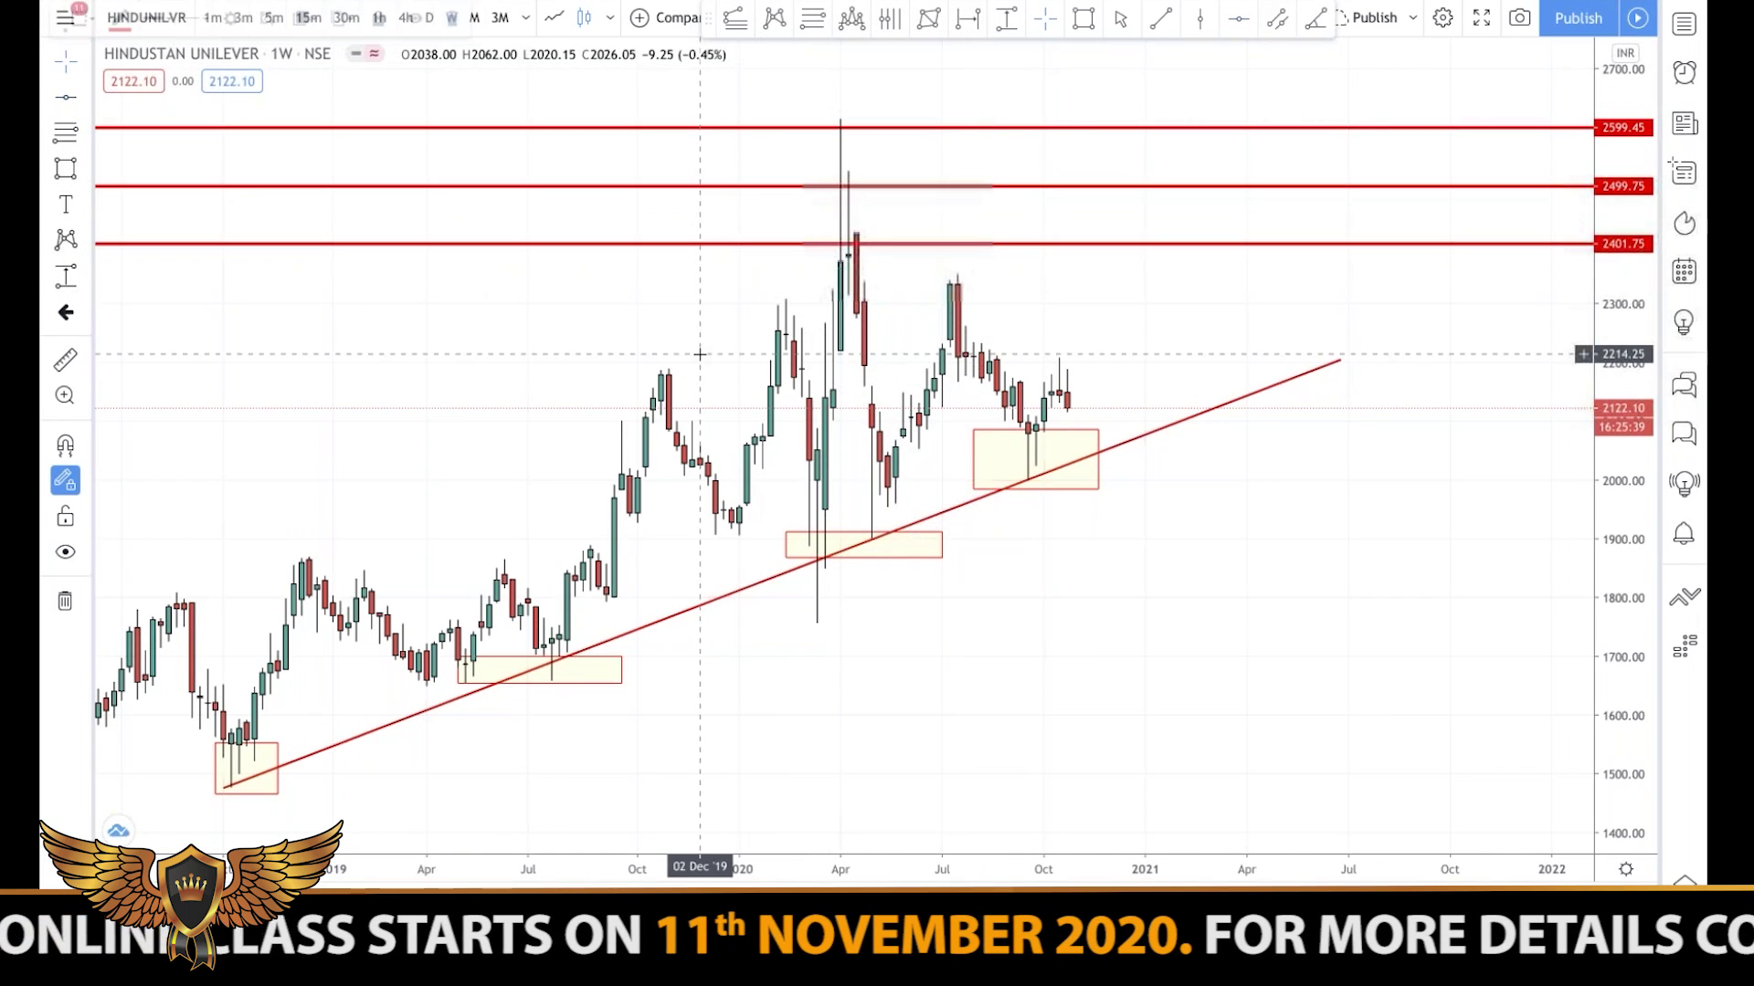
# Step: Mark the price reactions around April 2020 on the 2401.75, 2499.75 and 2599.45 lines with one rectangle each
pyautogui.click(65, 168)
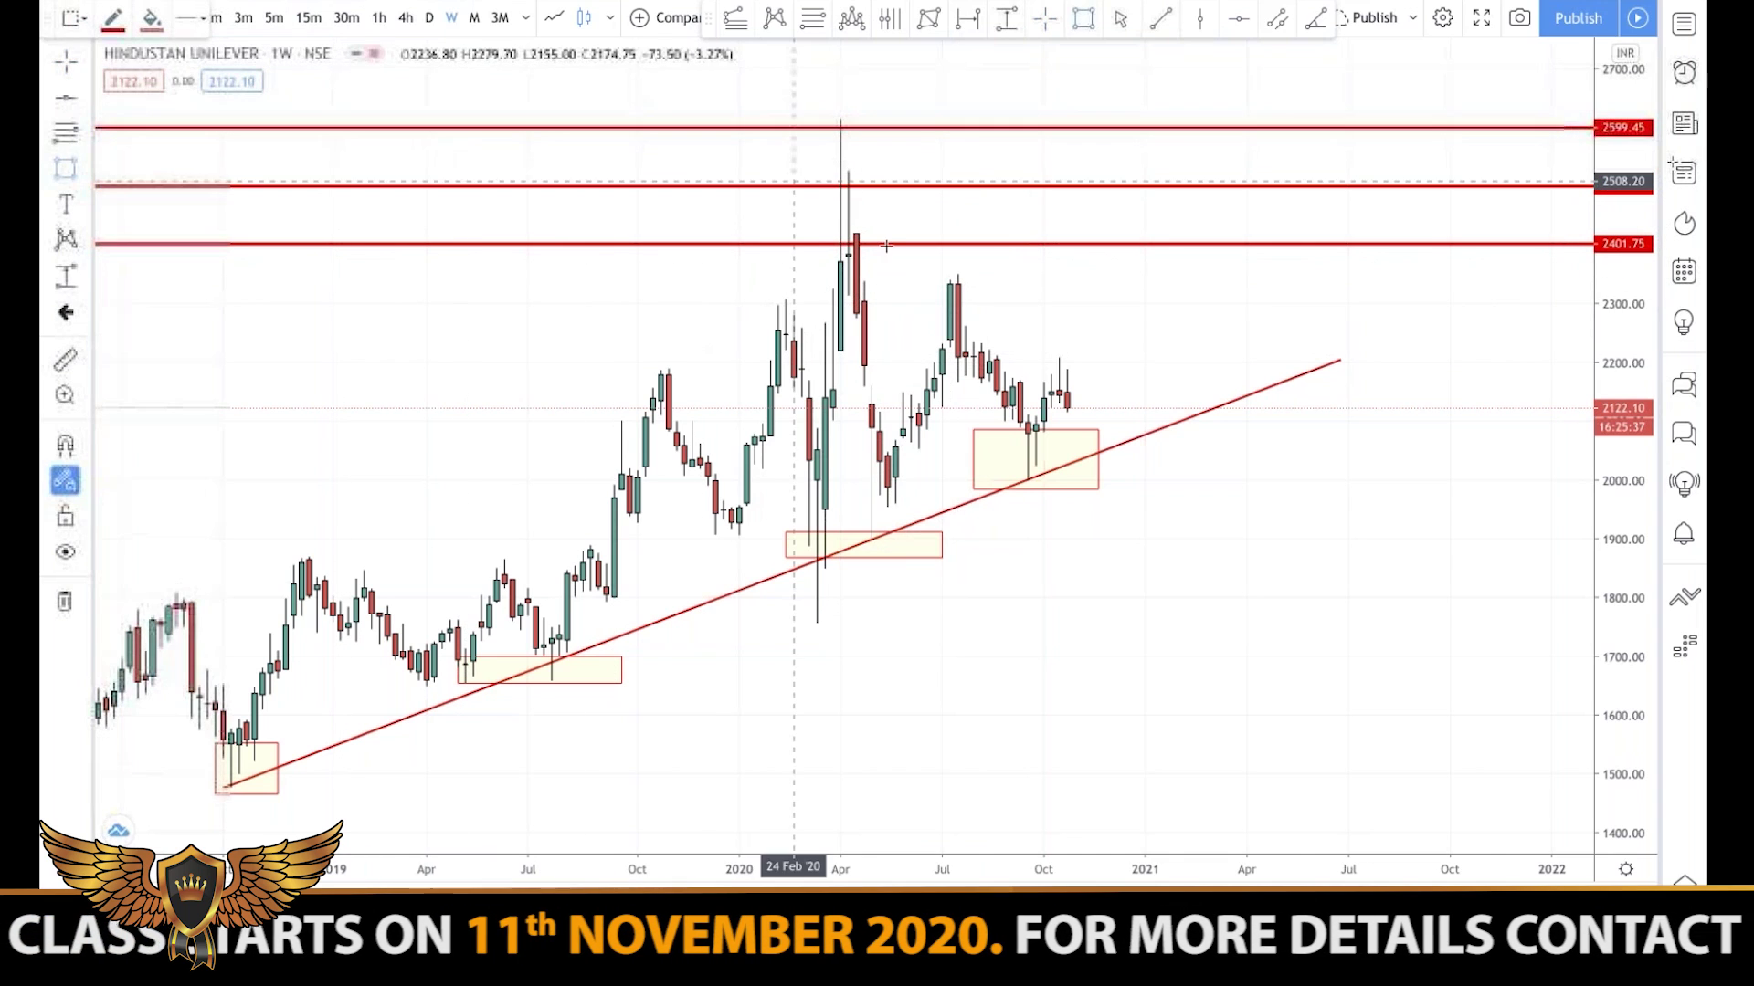
pyautogui.moveTo(815, 226); pyautogui.dragTo(874, 246)
pyautogui.moveTo(817, 171); pyautogui.dragTo(873, 185)
pyautogui.moveTo(817, 108); pyautogui.dragTo(879, 142)
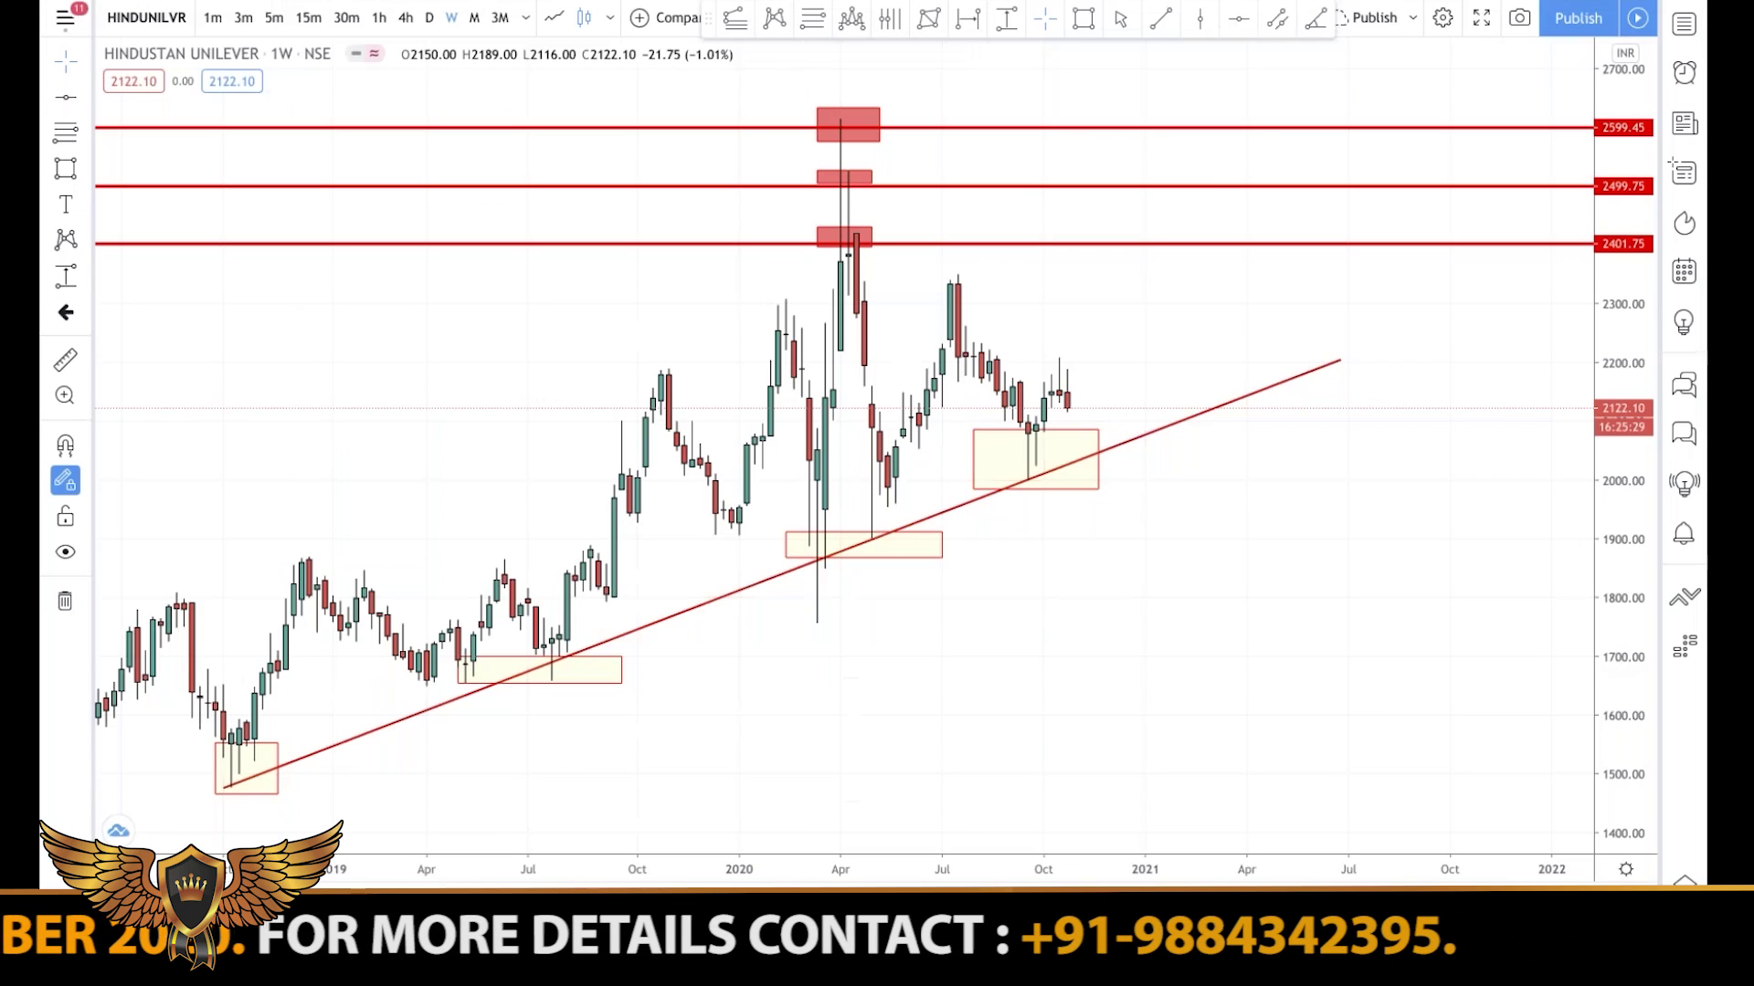
# Step: Place a horizontal line at about 2303.75 and mark the February 2020 high on it with a rectangle
pyautogui.click(66, 99)
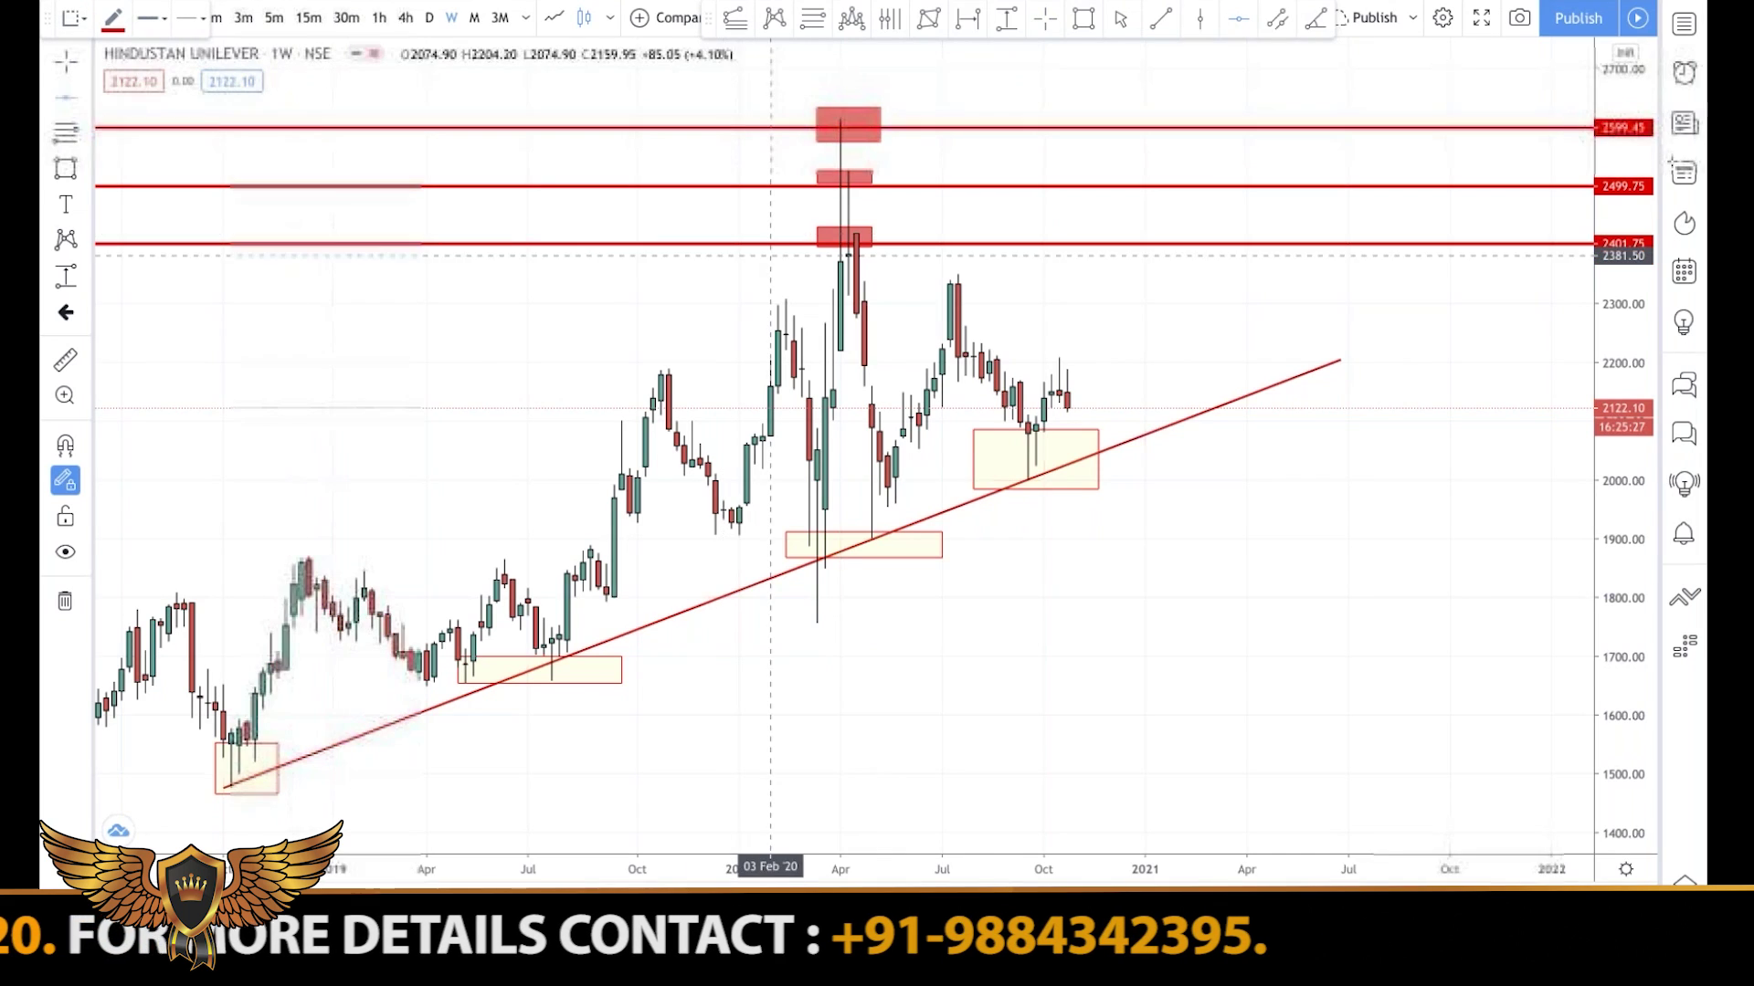
pyautogui.click(933, 300)
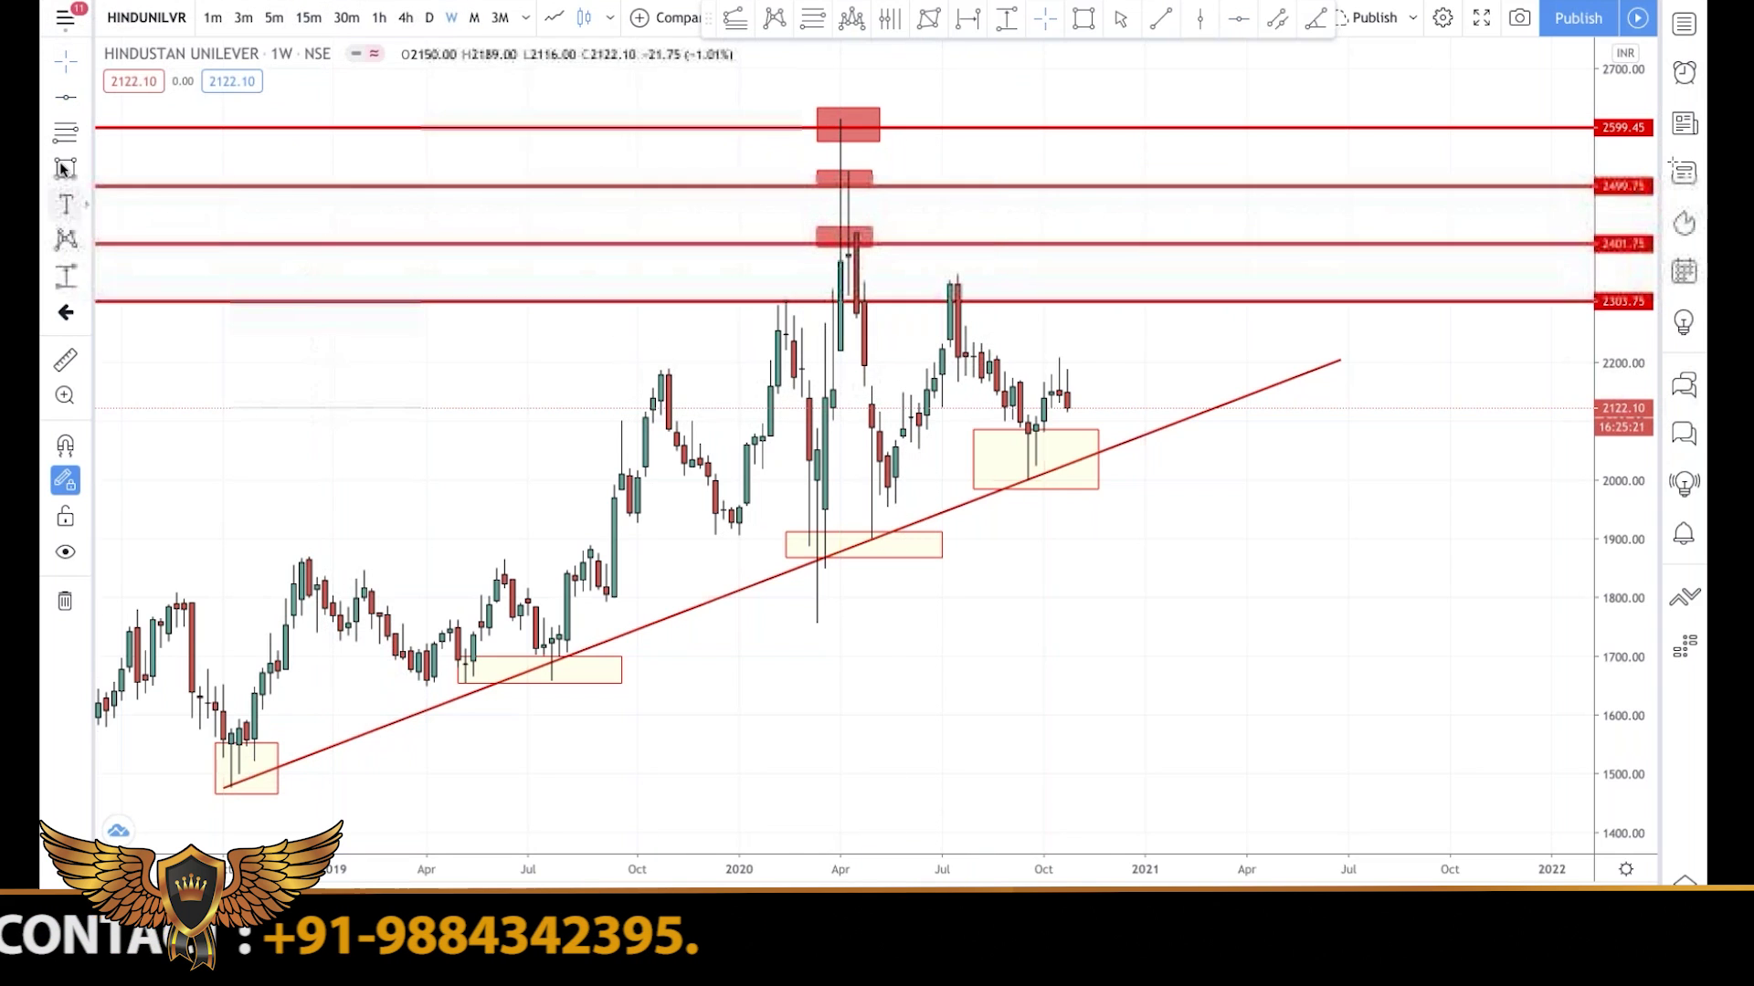
pyautogui.moveTo(762, 292); pyautogui.dragTo(816, 327)
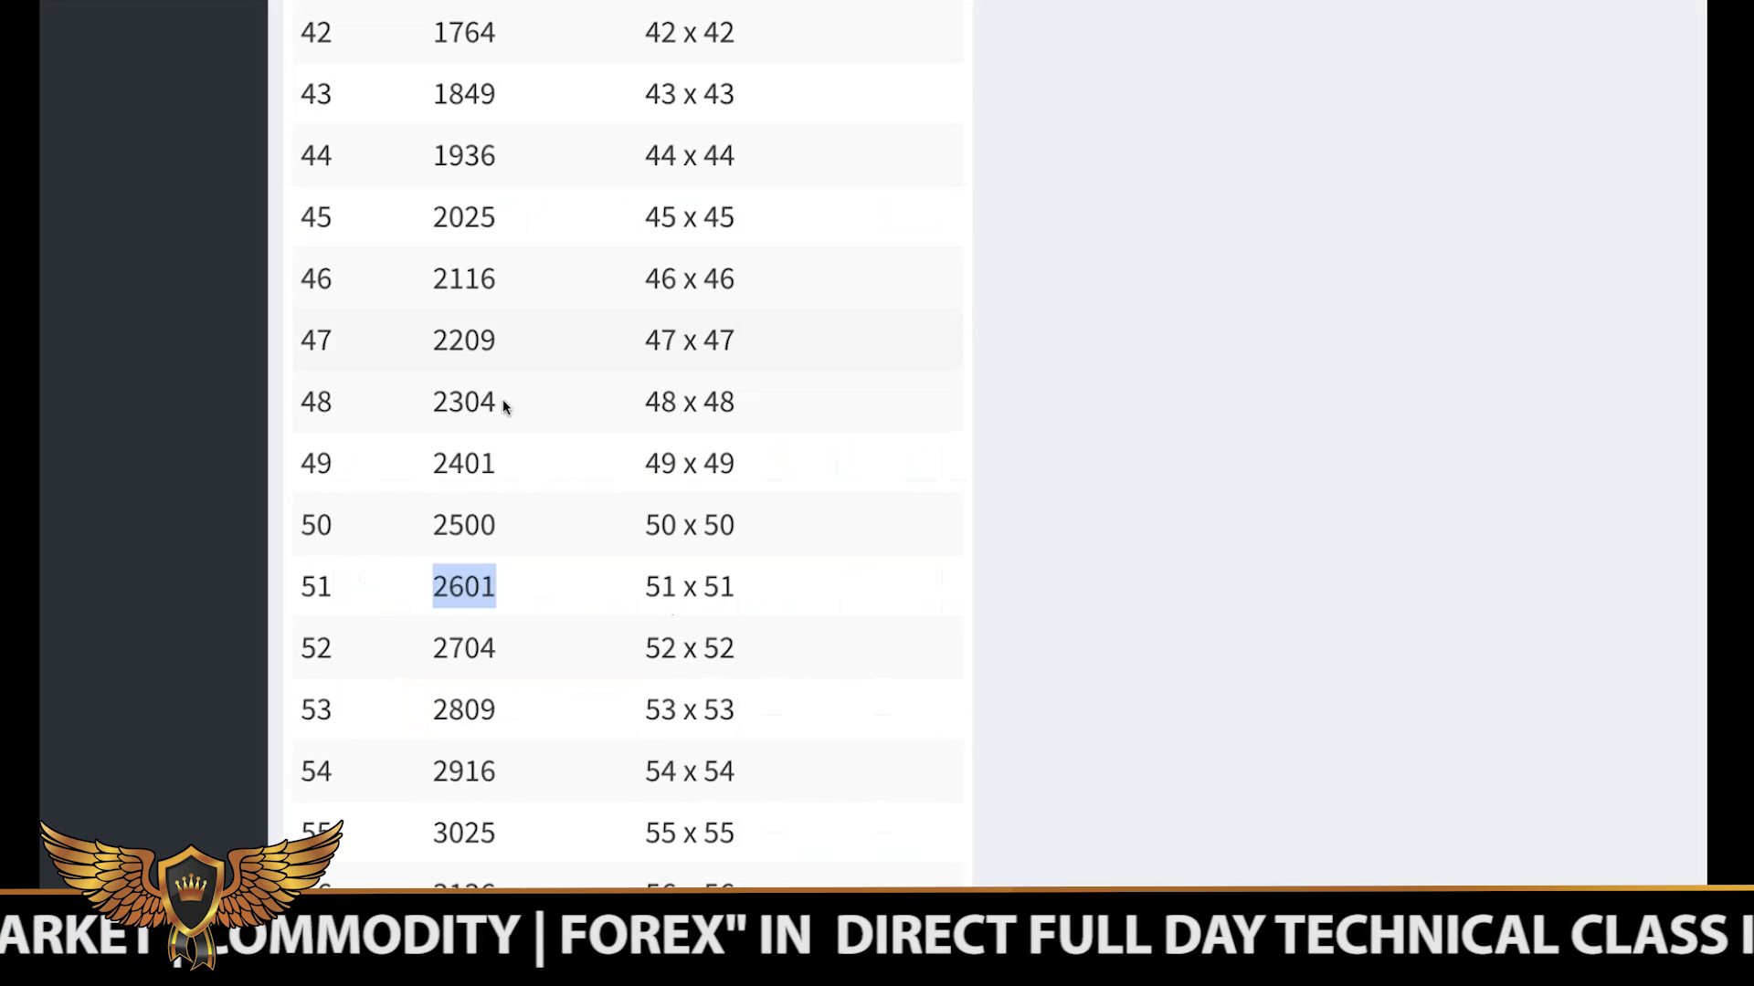
# Step: Look up 1764 in the square numbers table and place a horizontal line at about 1763.15 near the March 2020 low
pyautogui.scroll(1, 458, 63)
pyautogui.click(455, 80)
pyautogui.doubleClick(455, 84)
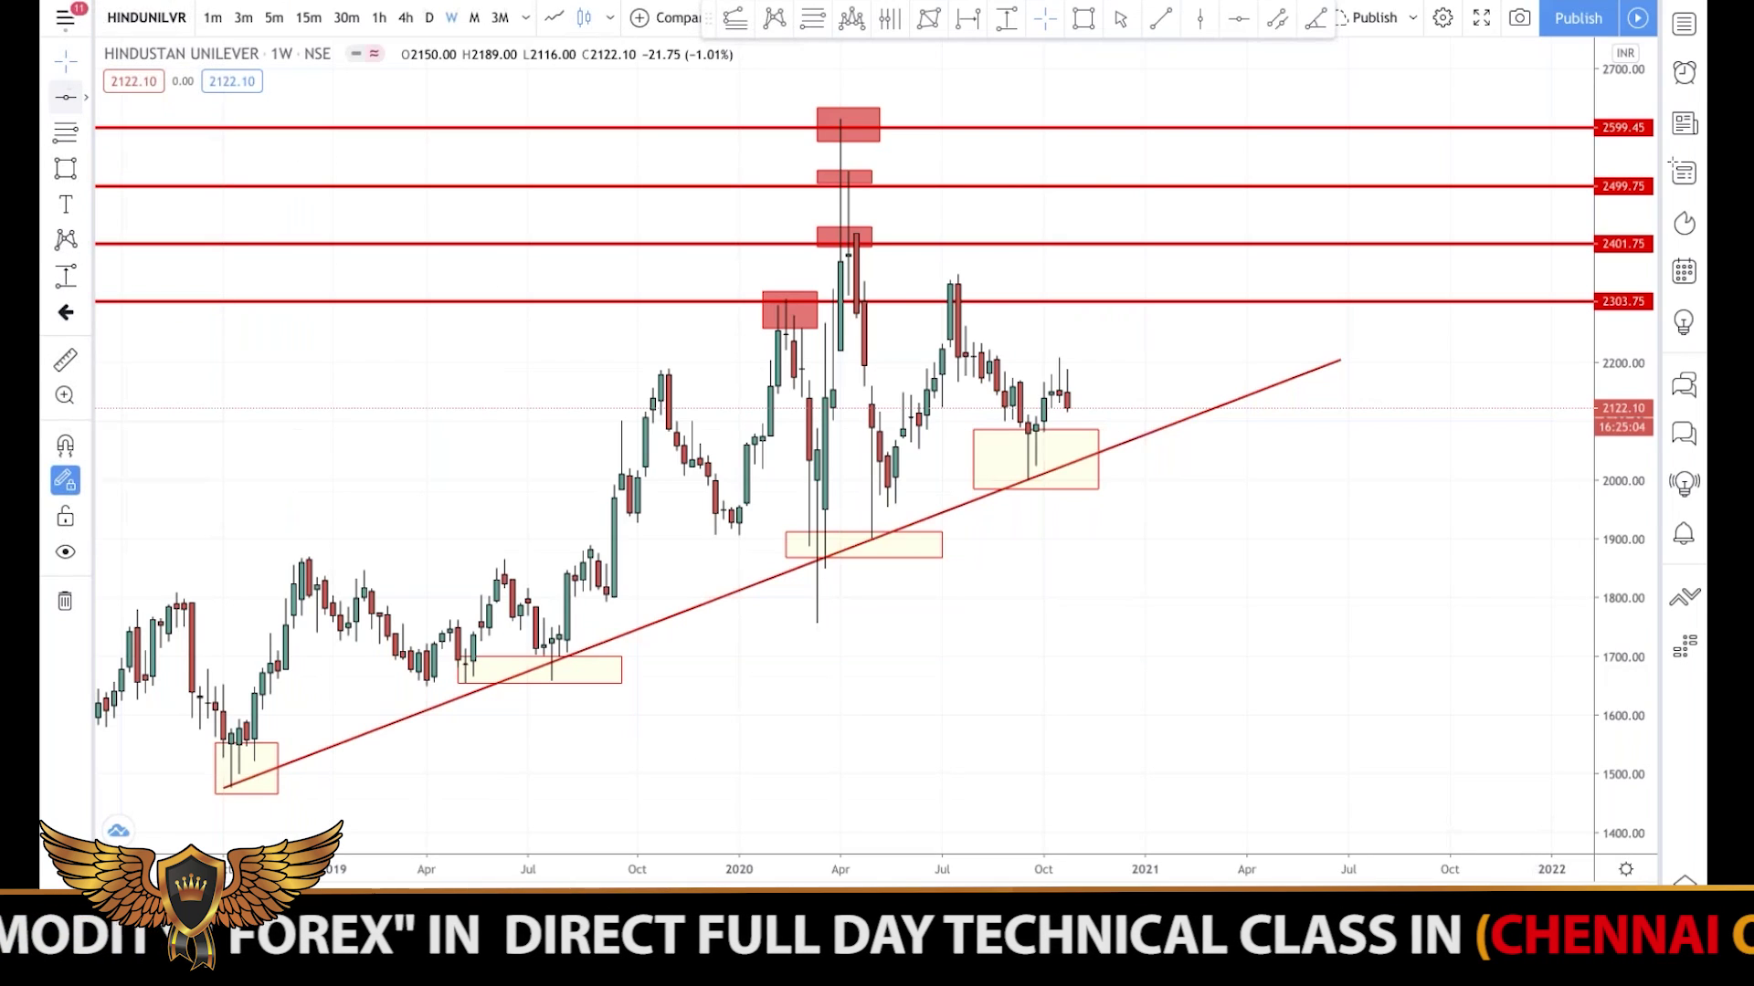
pyautogui.click(64, 97)
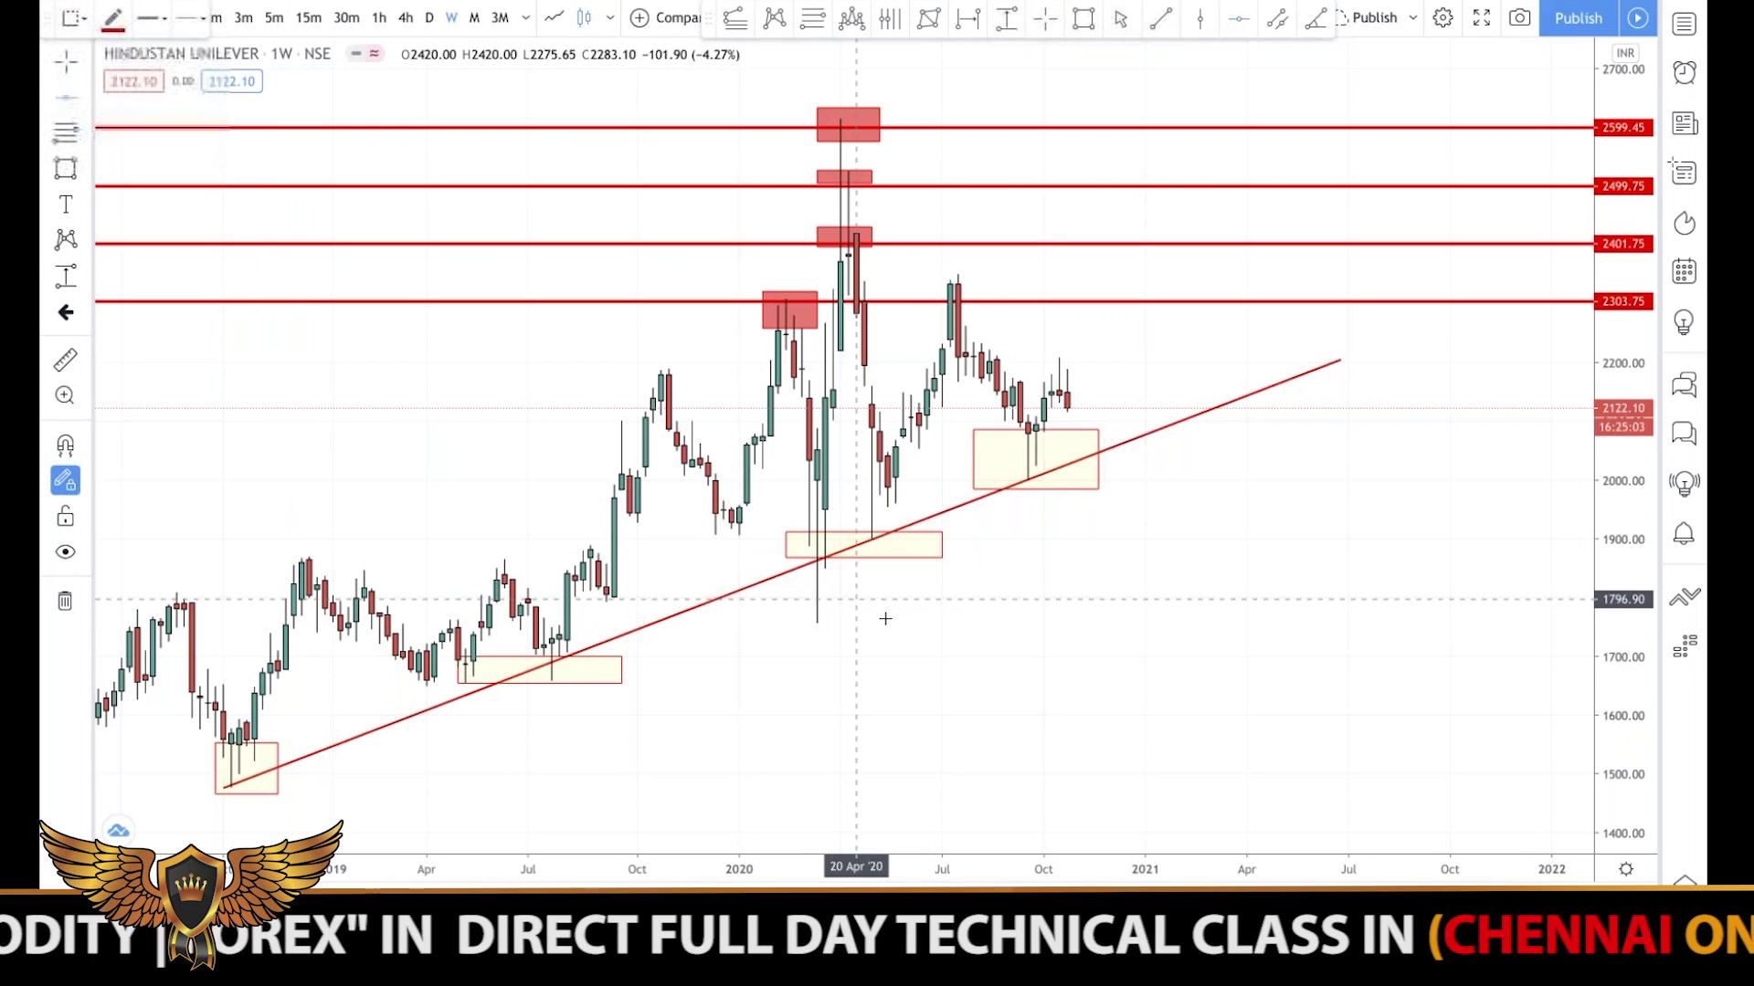
pyautogui.click(887, 618)
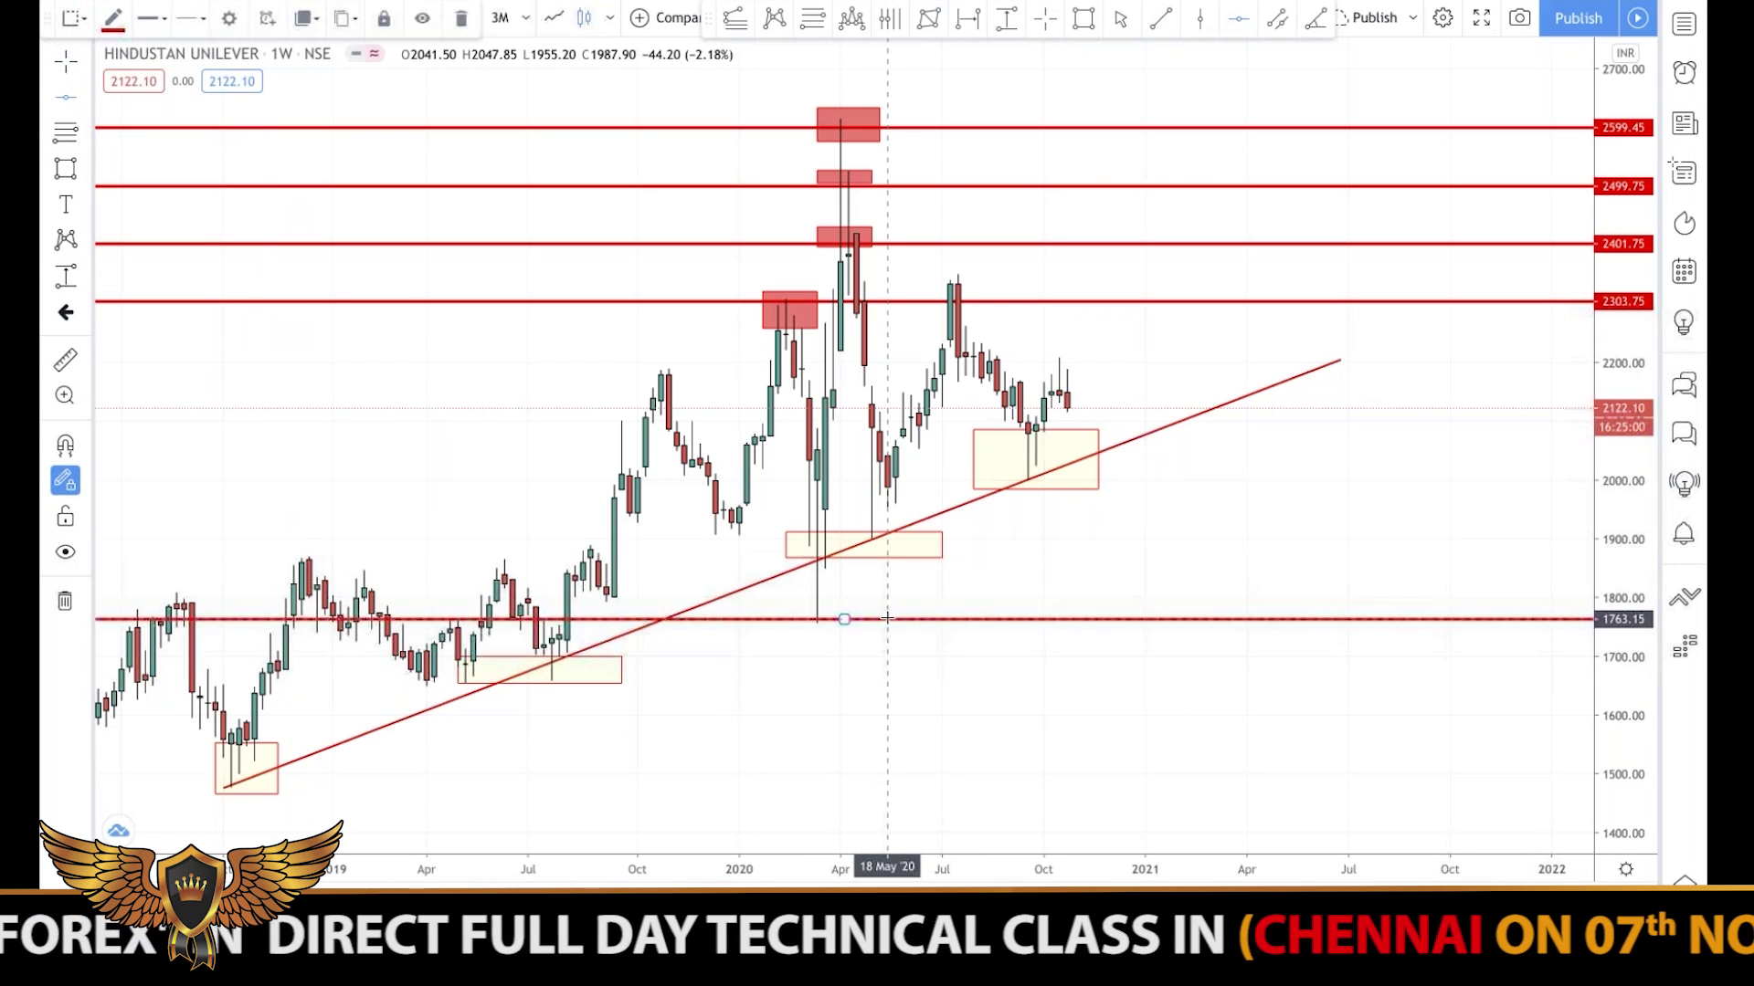
pyautogui.click(899, 590)
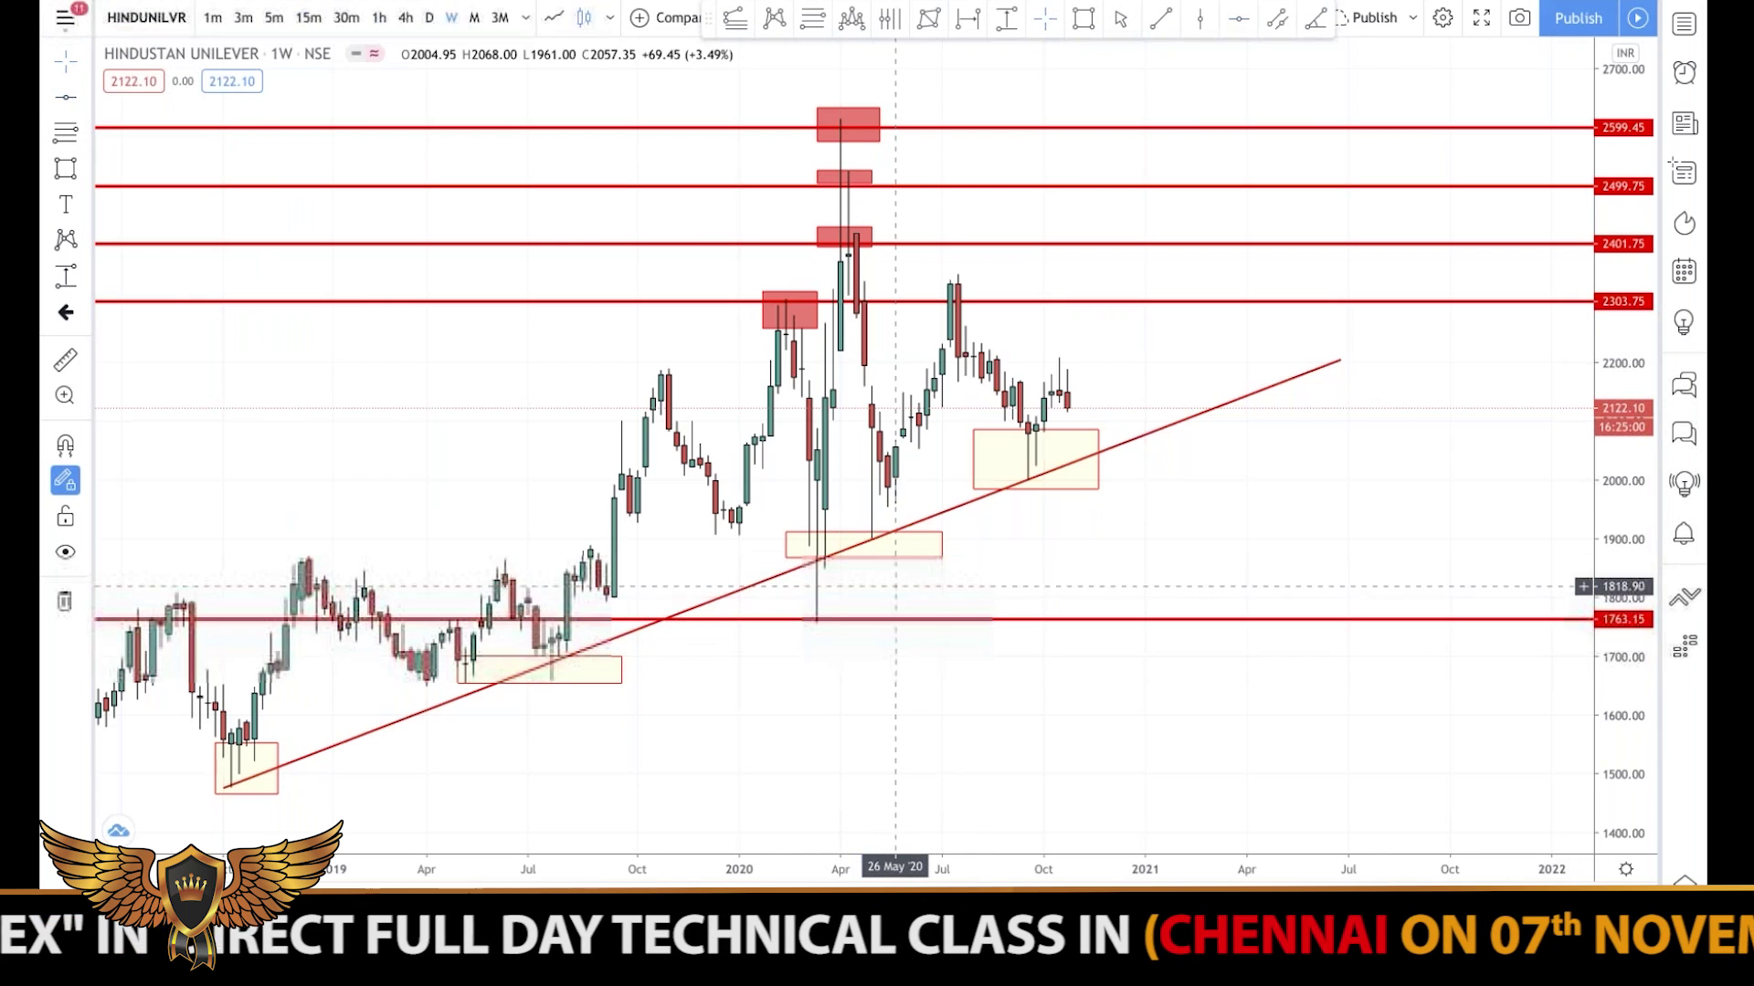
# Step: Mark the March 2020 low on the 1763.15 line with a rectangle spanning about 1818.90 to 1727.65
pyautogui.click(65, 168)
pyautogui.click(769, 587)
pyautogui.click(880, 640)
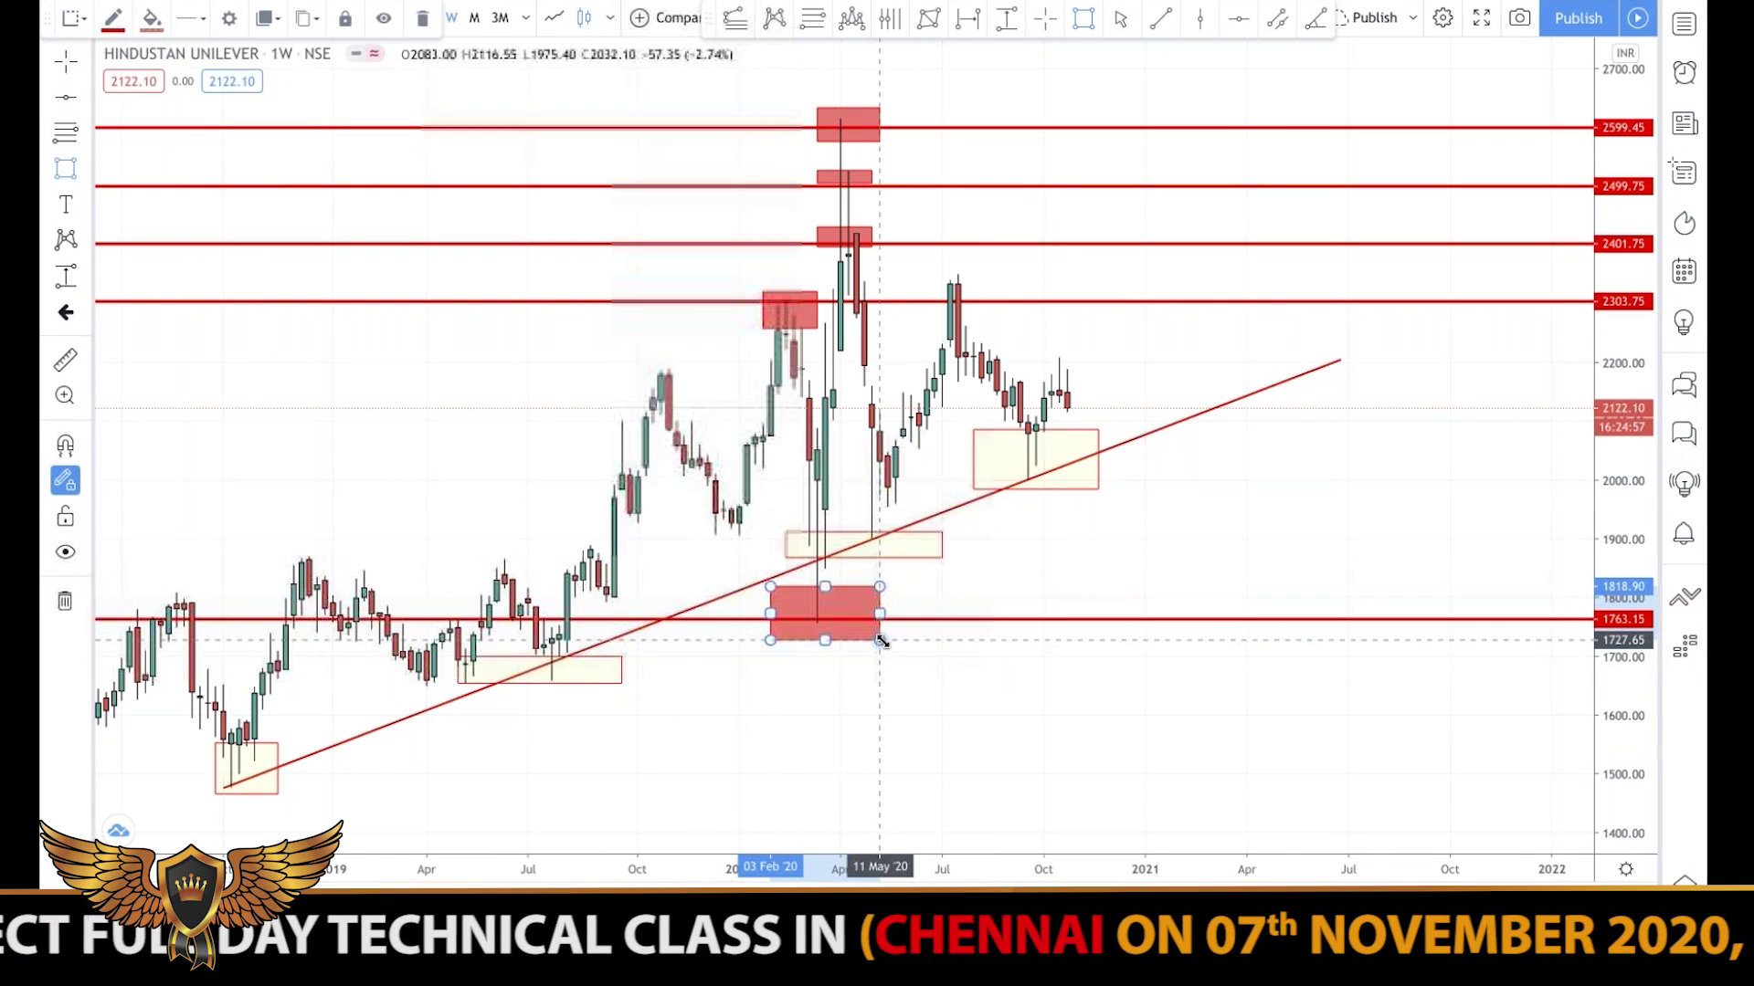
pyautogui.click(972, 583)
pyautogui.scroll(3, 977, 580)
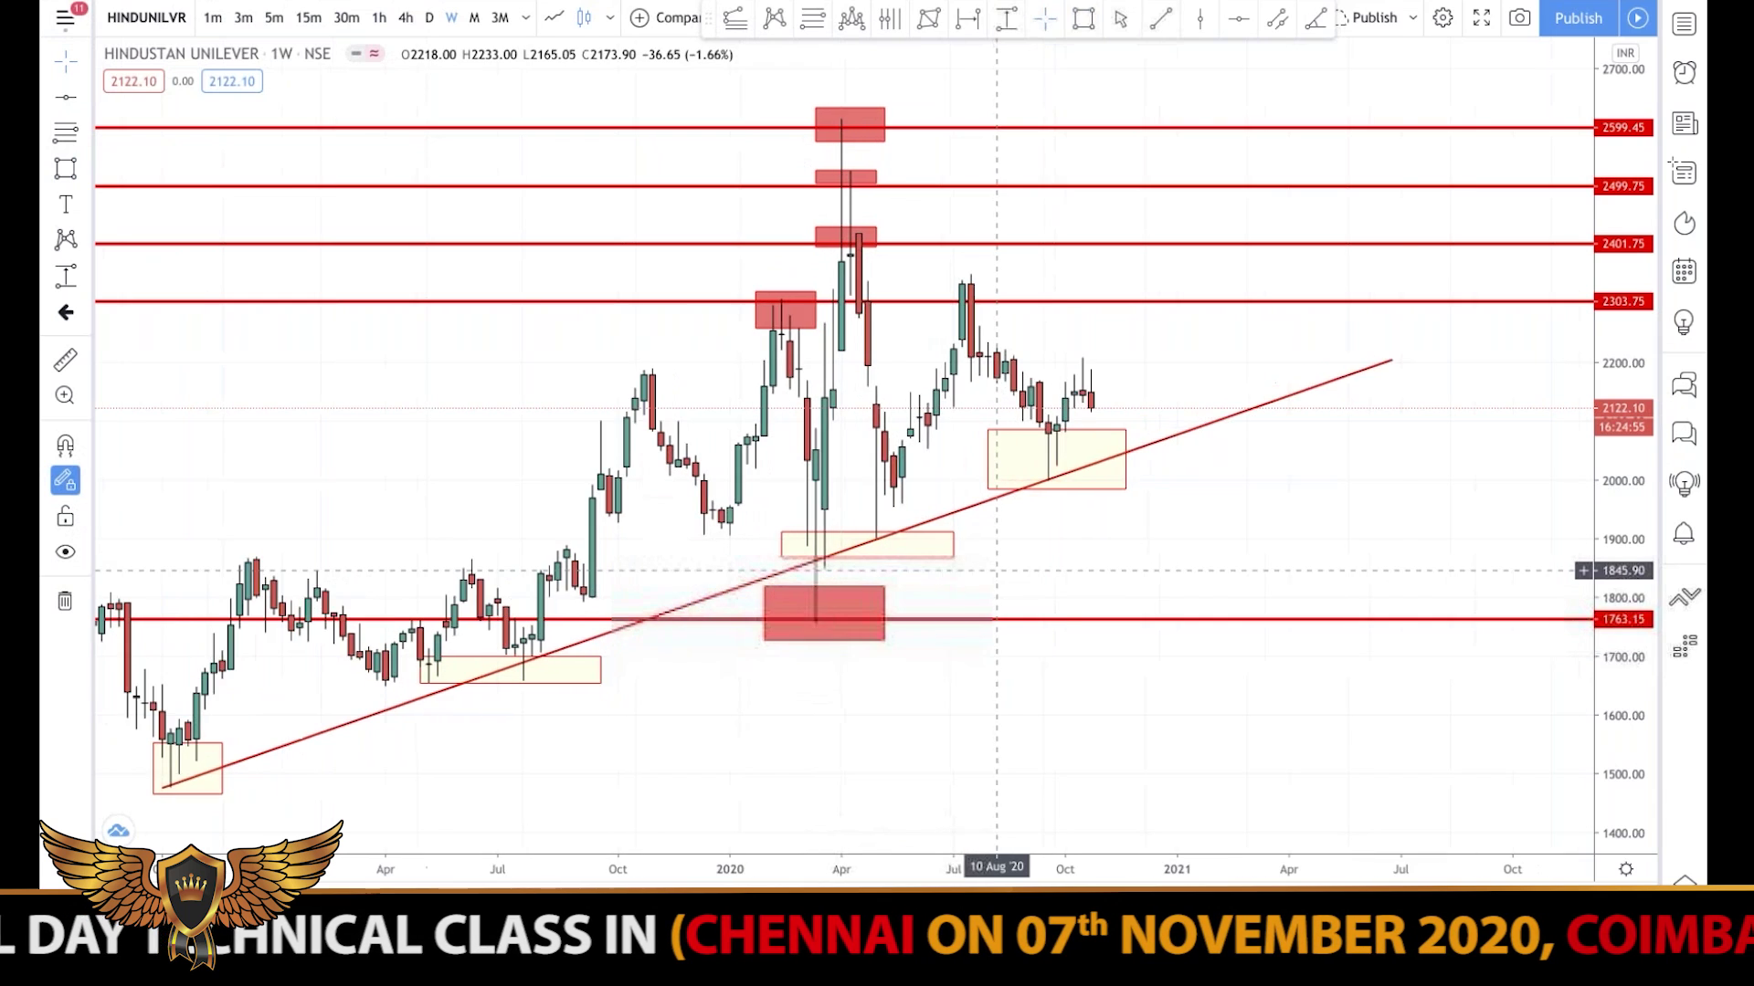
# Step: Look up 1936 in the square numbers table and place a horizontal line at about 1935.45 on the HINDUNILVR chart
pyautogui.scroll(1, 993, 570)
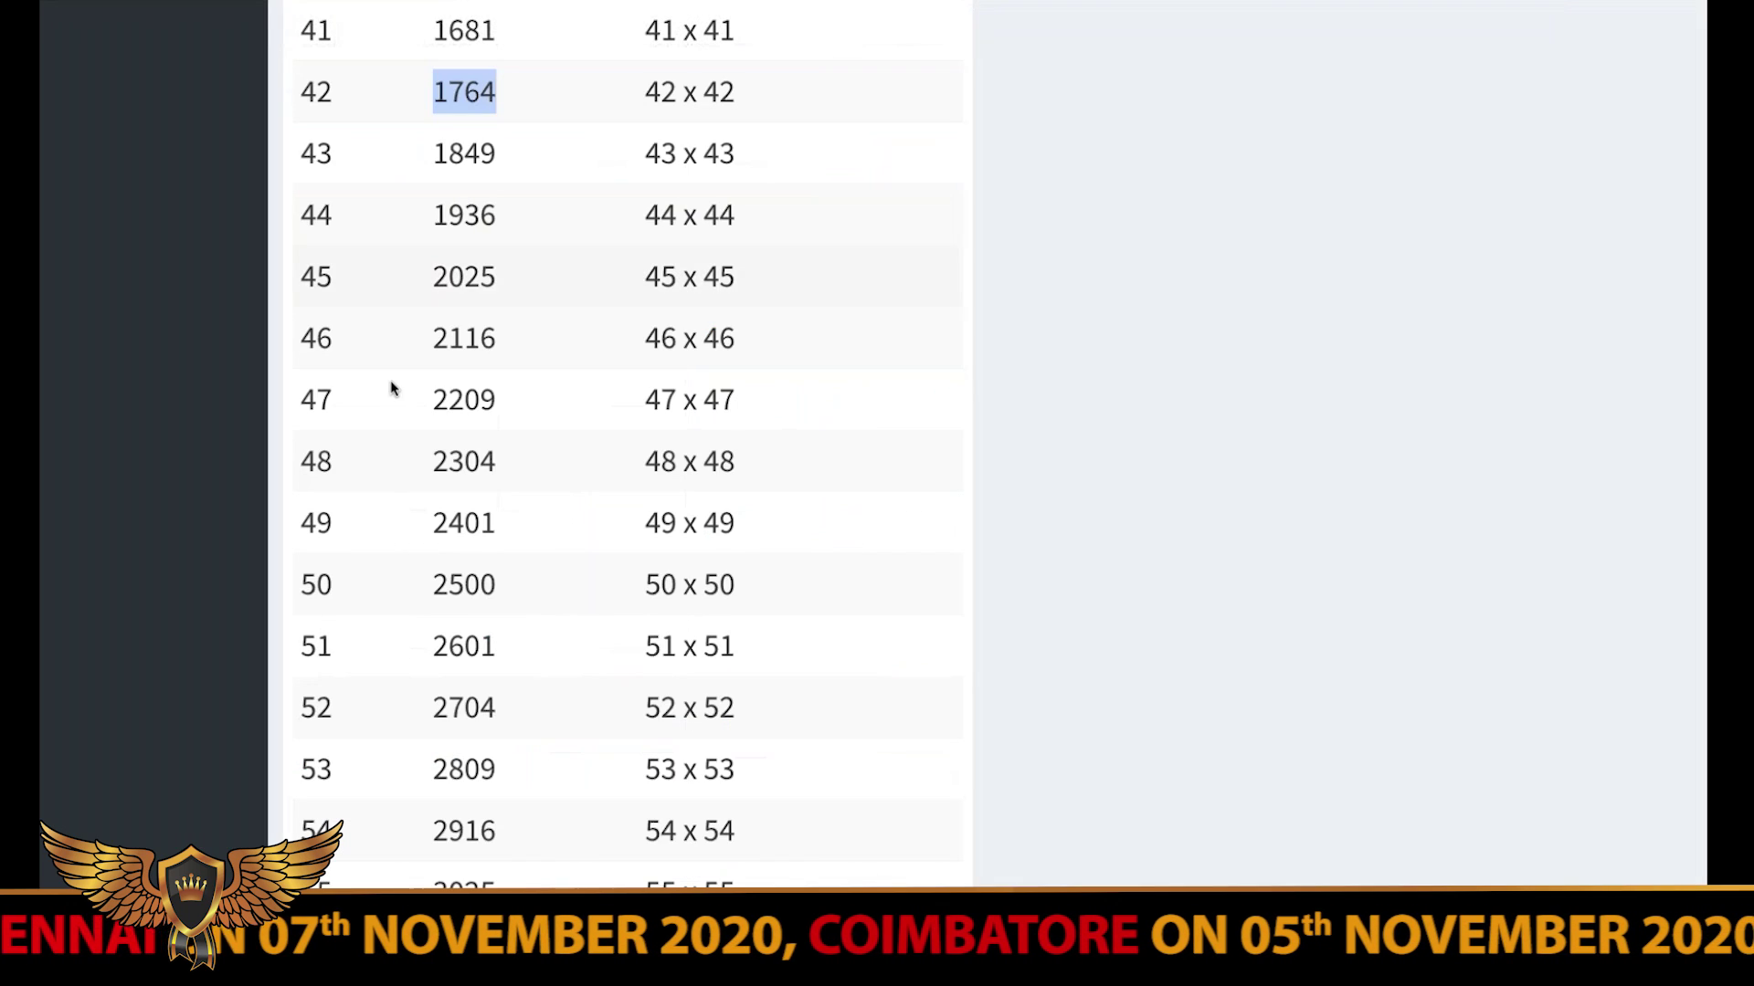
pyautogui.scroll(2, 391, 383)
pyautogui.doubleClick(464, 359)
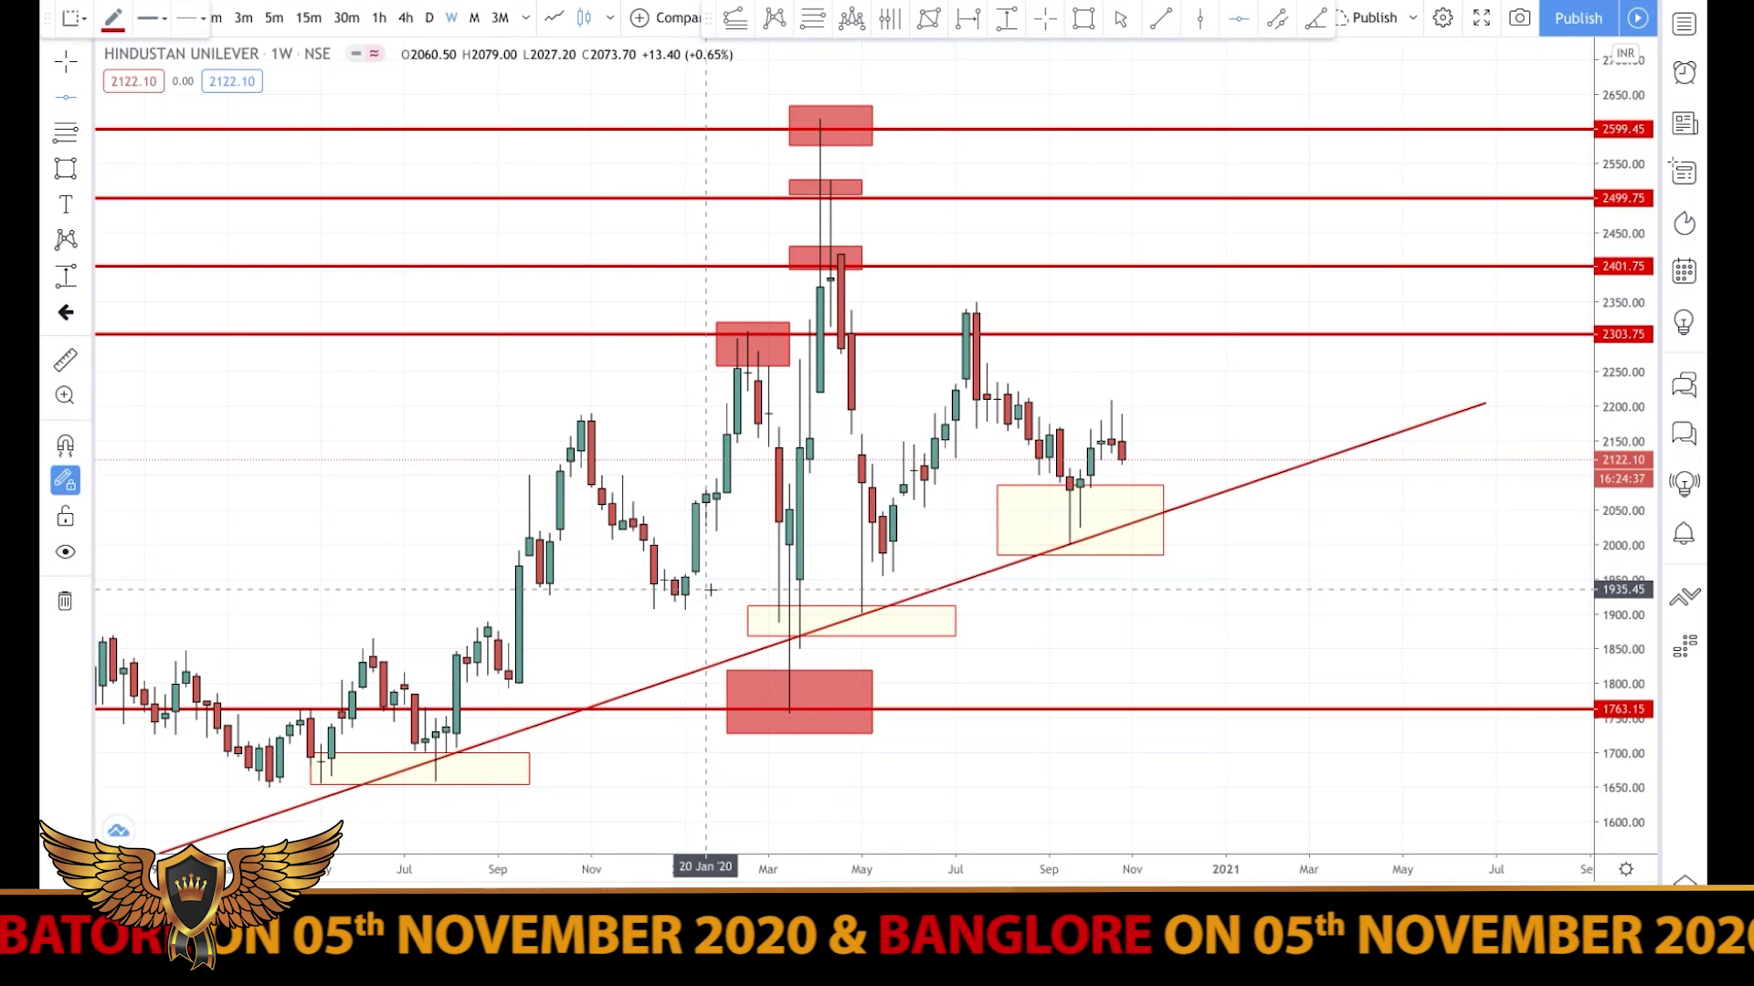
pyautogui.click(711, 590)
pyautogui.click(622, 667)
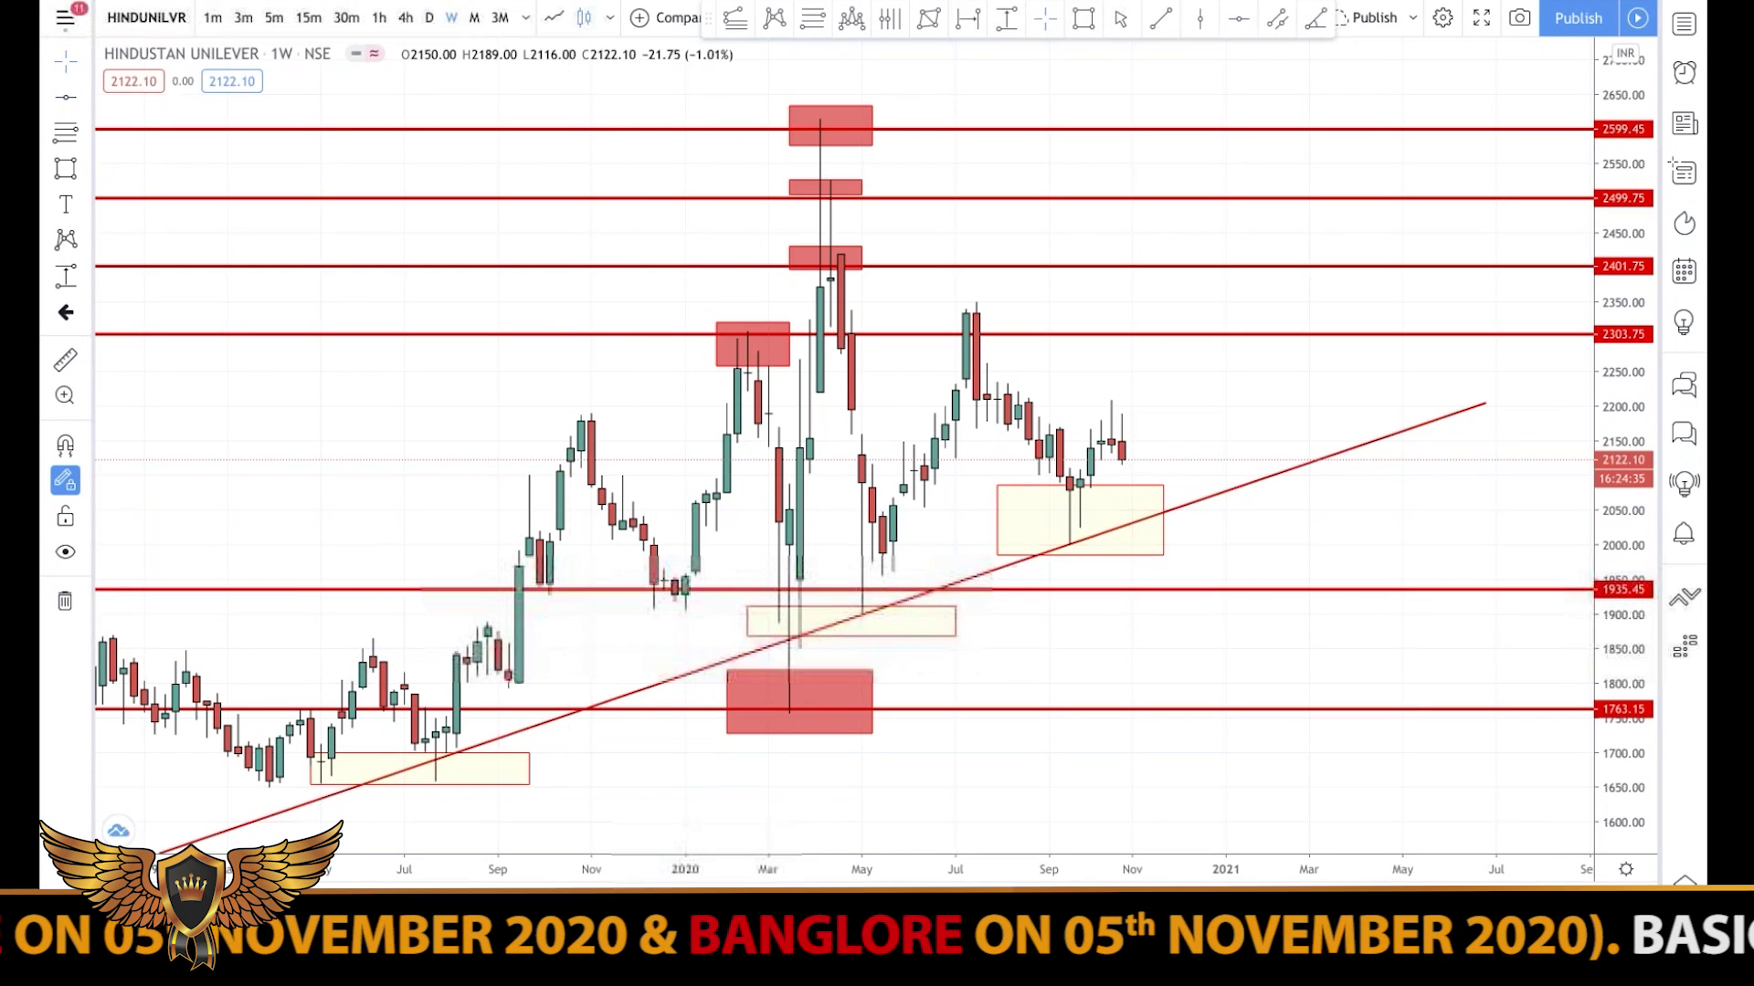
# Step: Mark the December 2019 lows on the 1935.45 line with a rectangle from about 1948.35 to 1902.50
pyautogui.moveTo(622, 581); pyautogui.dragTo(696, 616)
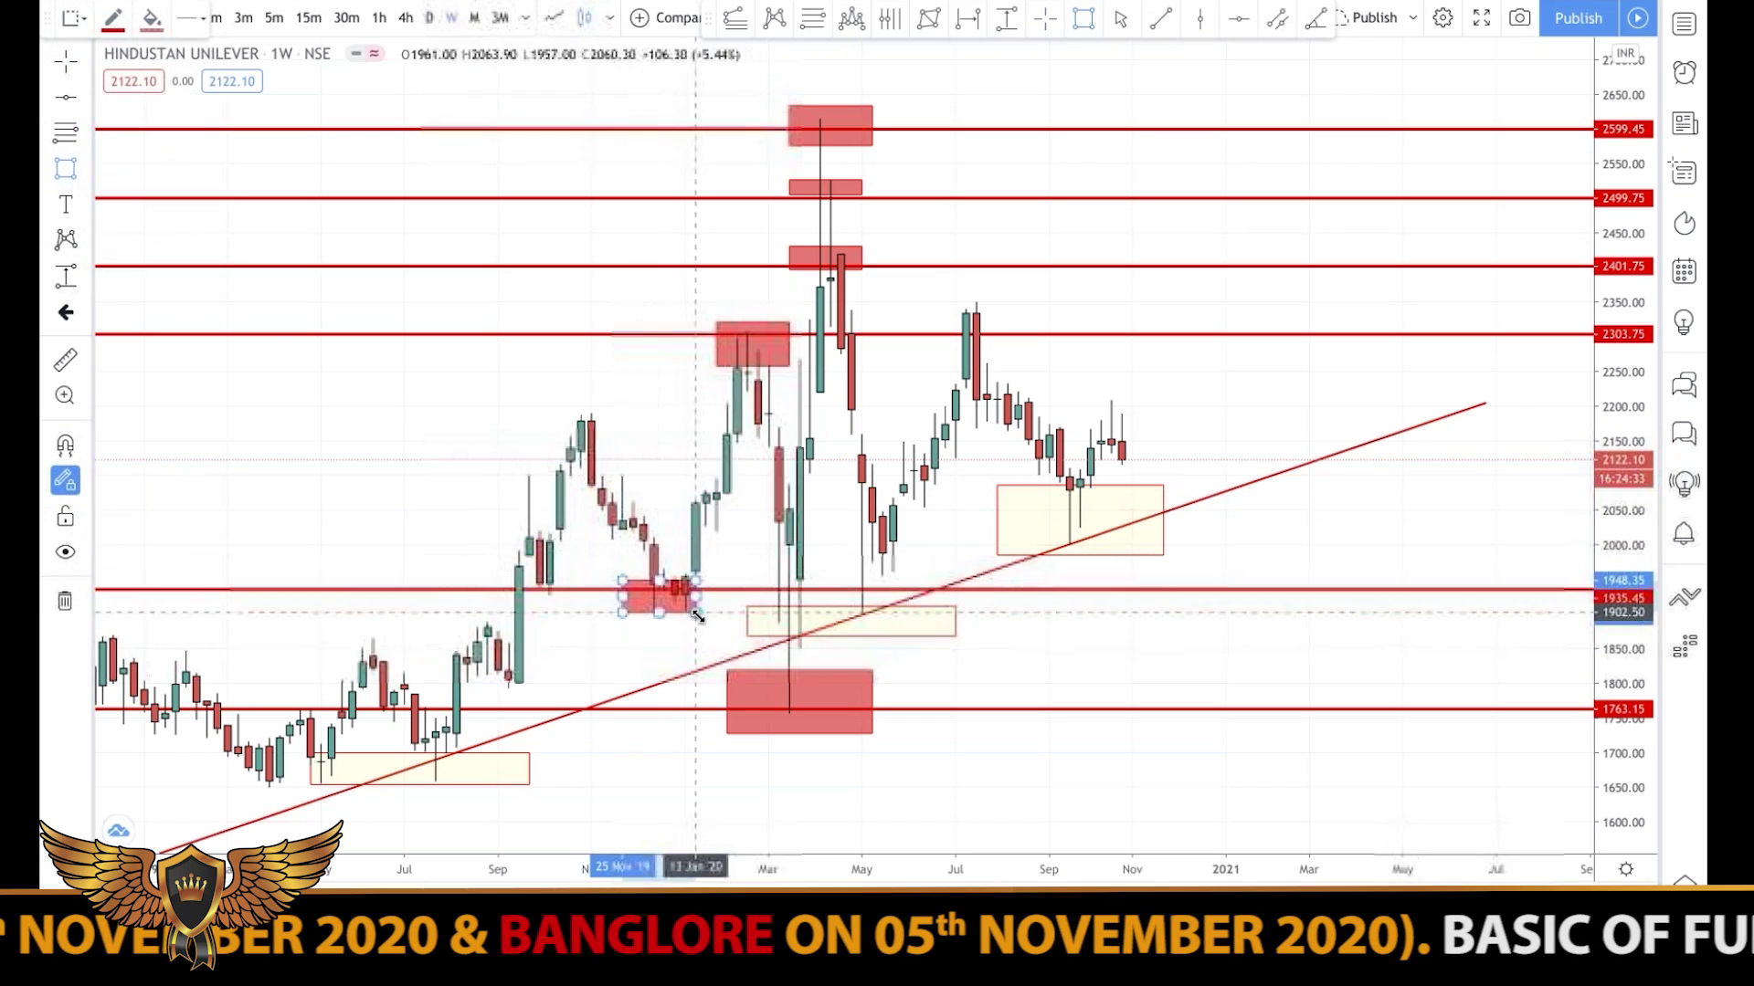
pyautogui.scroll(2, 740, 407)
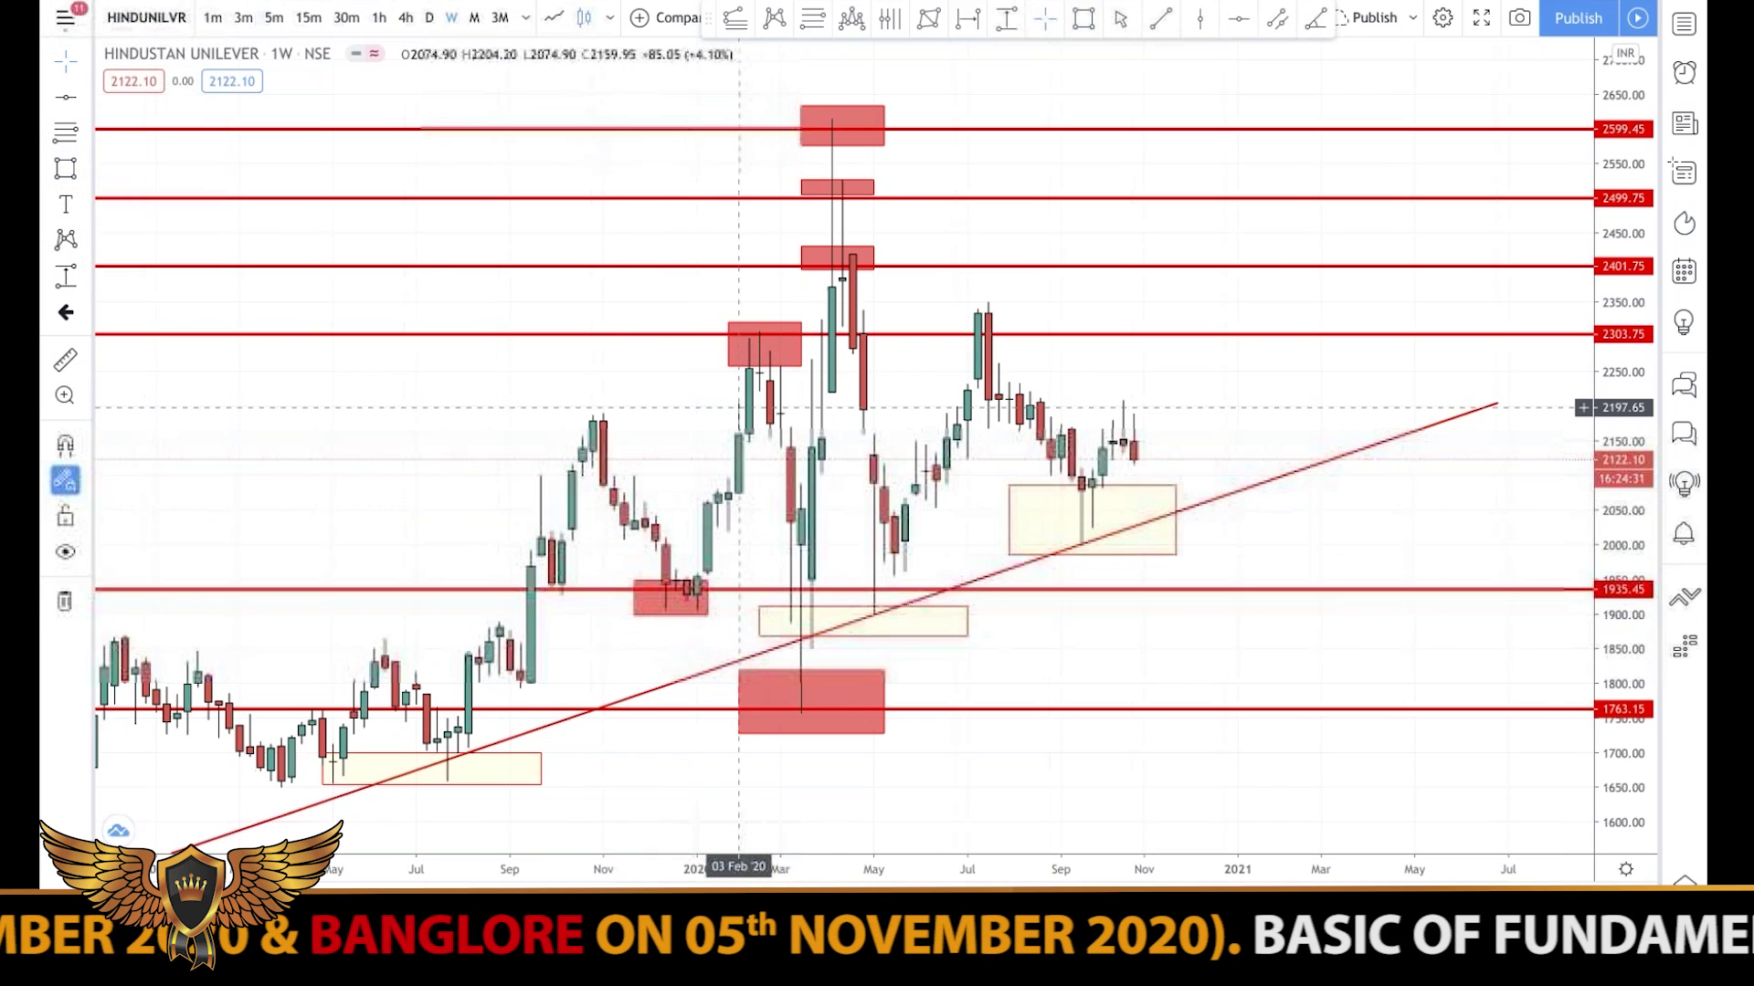
pyautogui.click(797, 365)
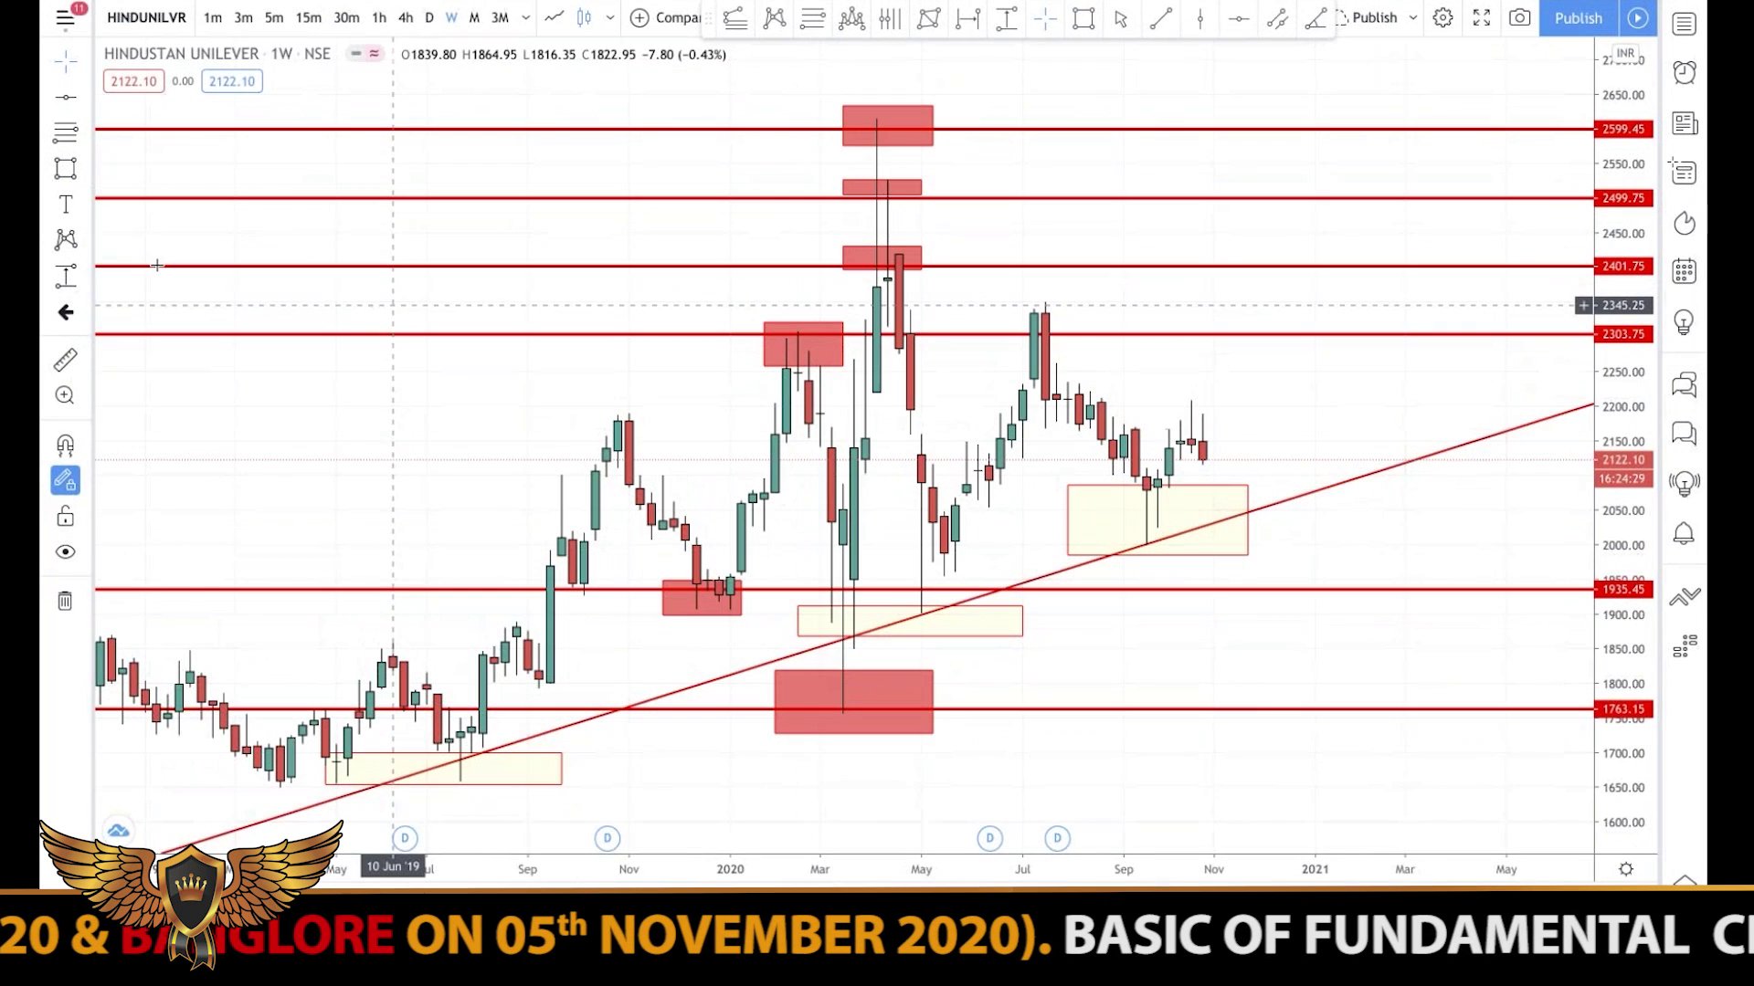
# Step: Draw a Fib Retracement from the July 2019 low at about 1663.25 to the early November 2019 high at about 2190.50
pyautogui.click(65, 97)
pyautogui.click(56, 139)
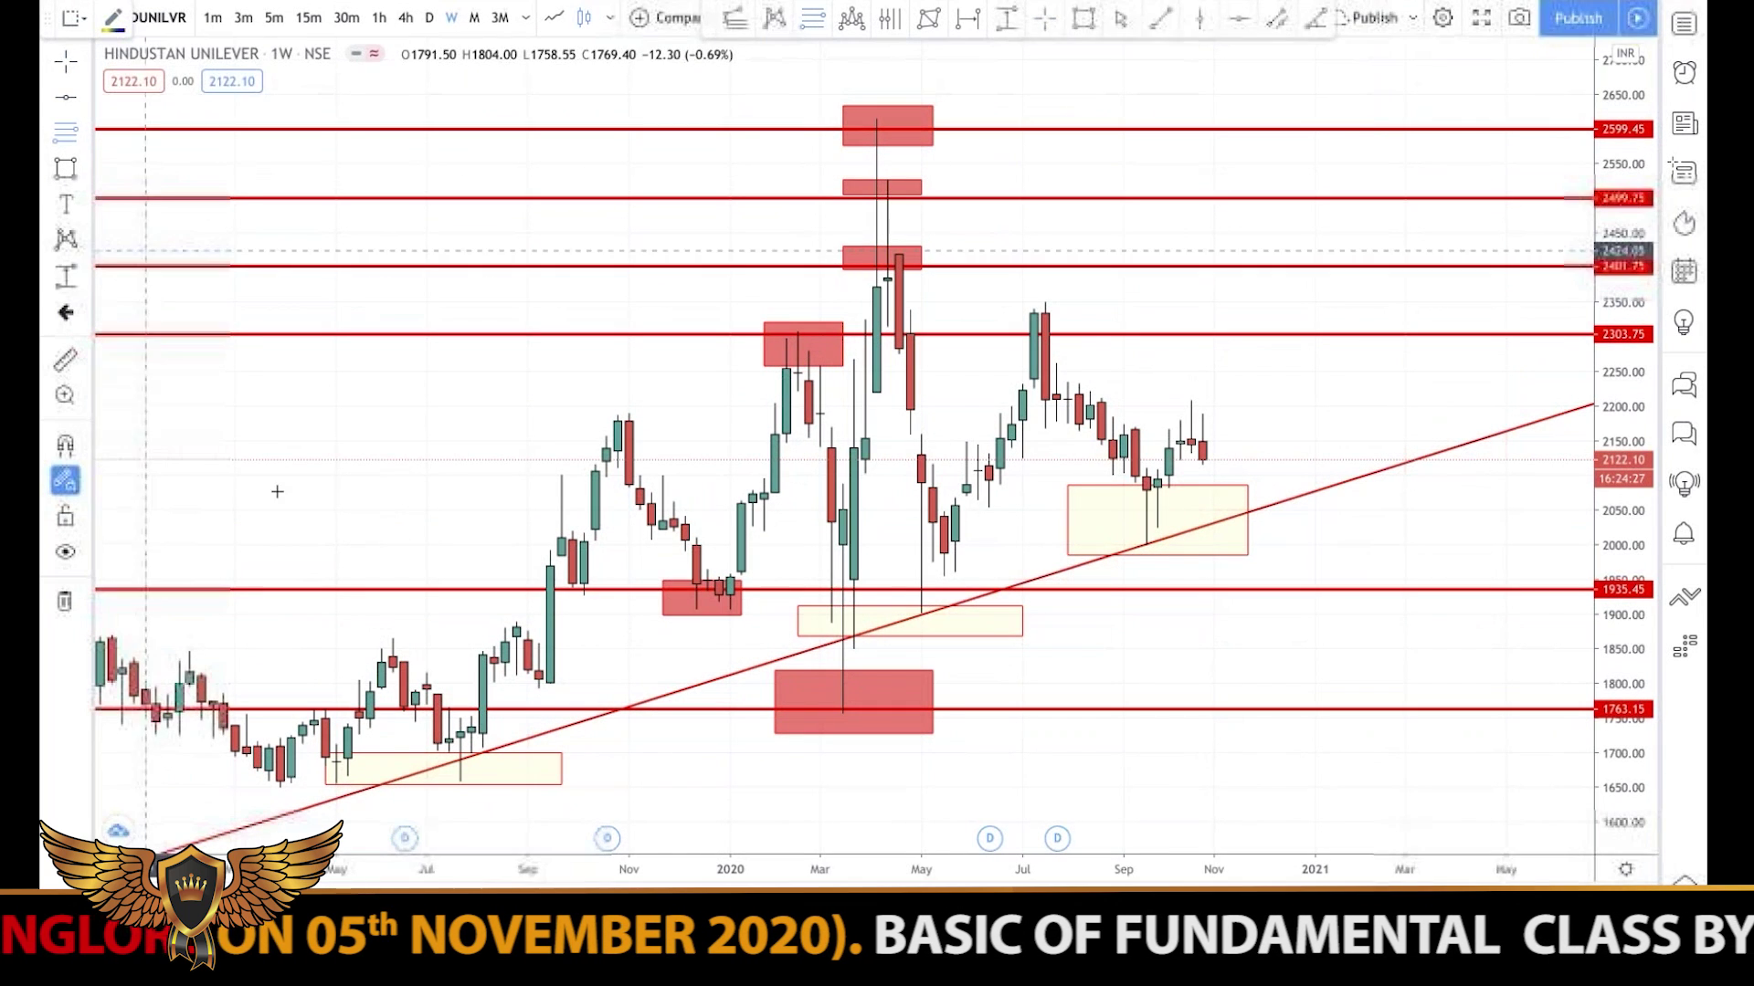
pyautogui.click(461, 778)
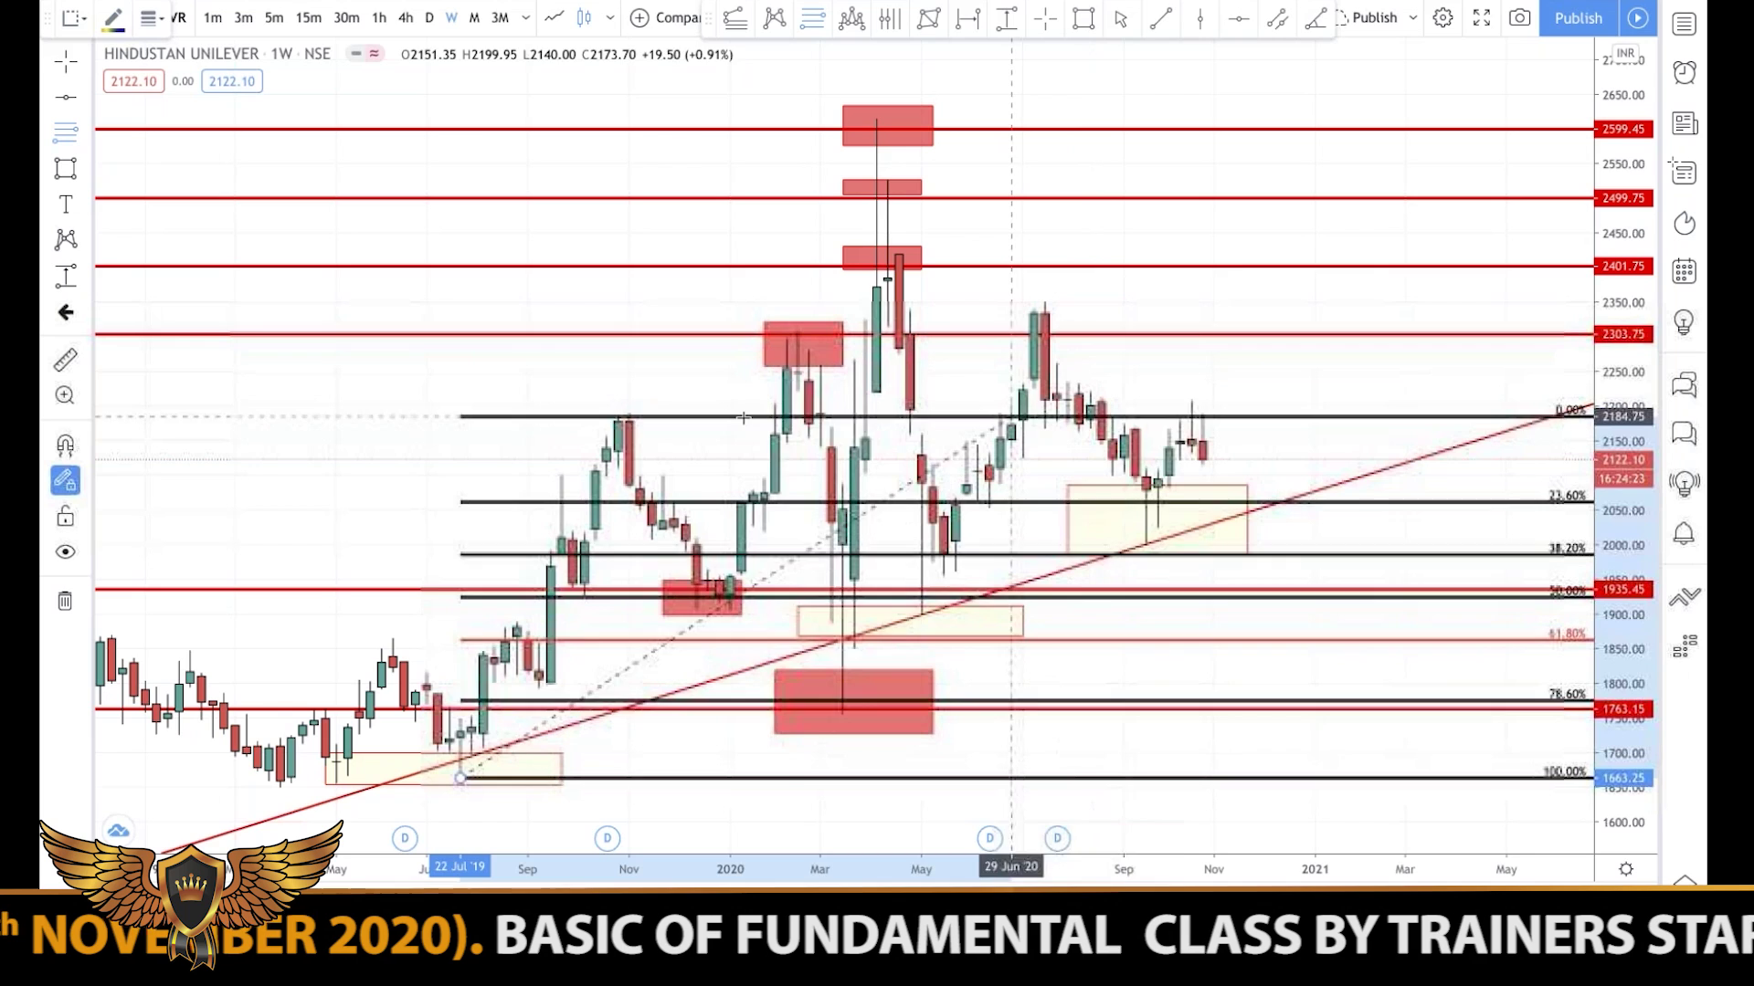
pyautogui.click(628, 413)
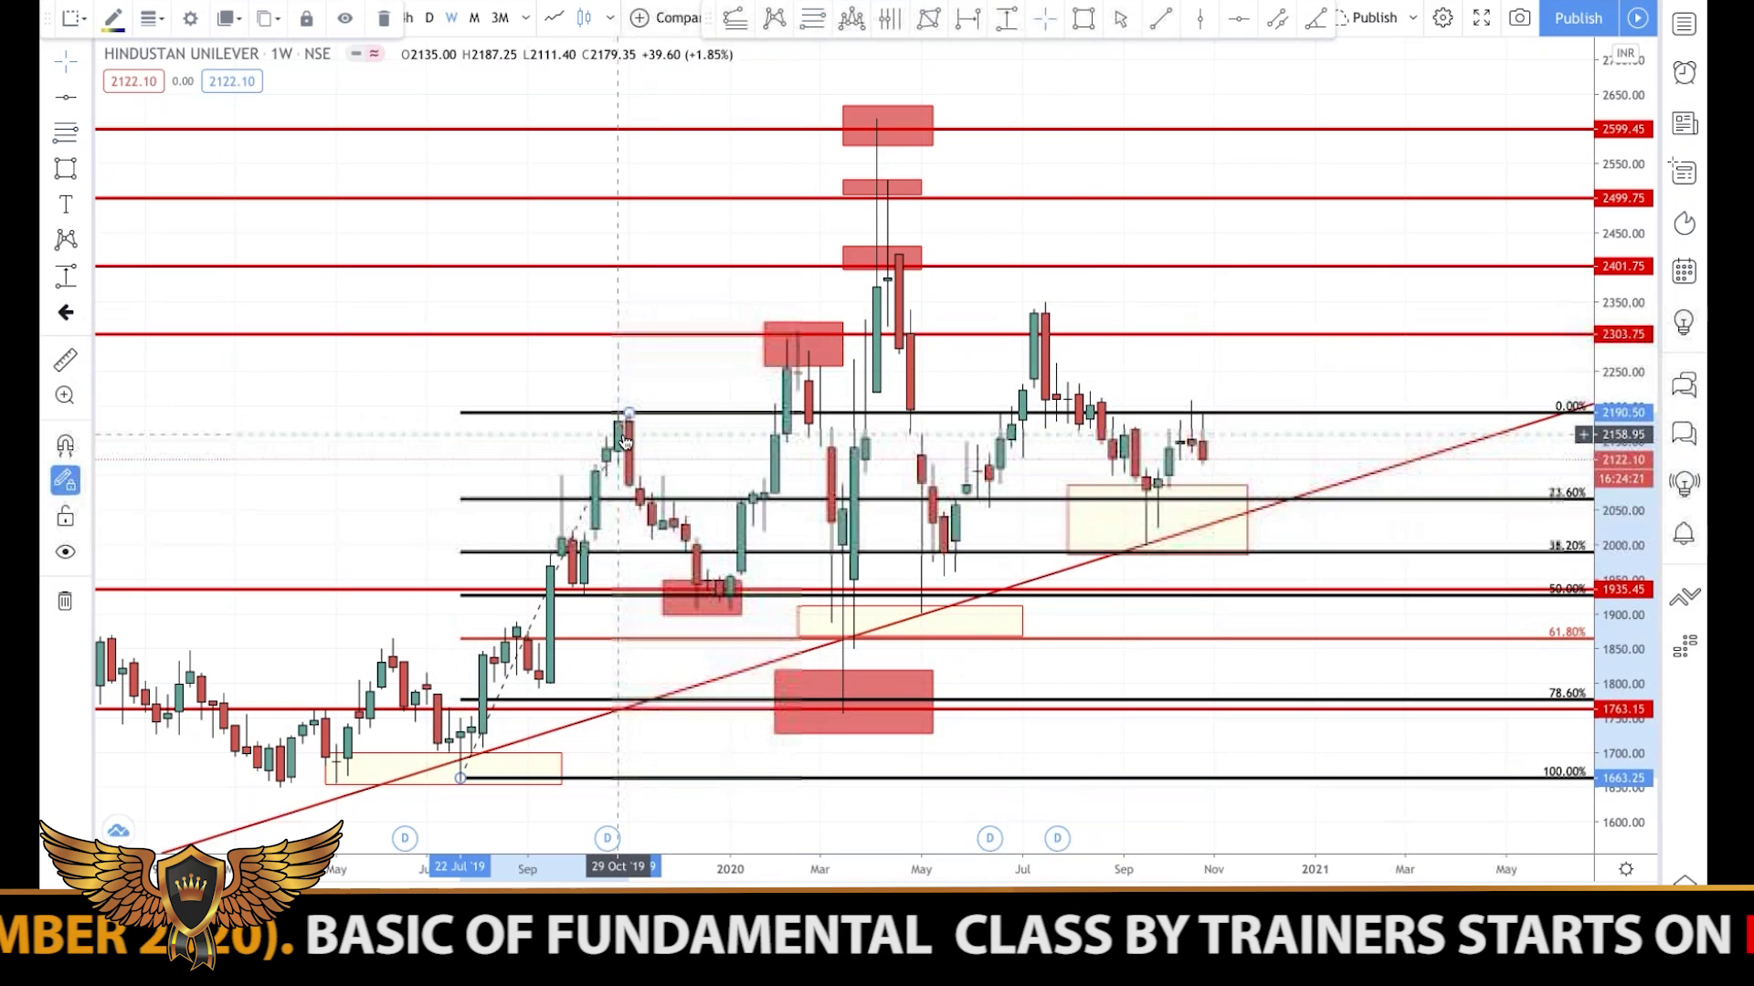
# Step: Turn off Extend Lines Right for the Fib Retracement
pyautogui.doubleClick(618, 435)
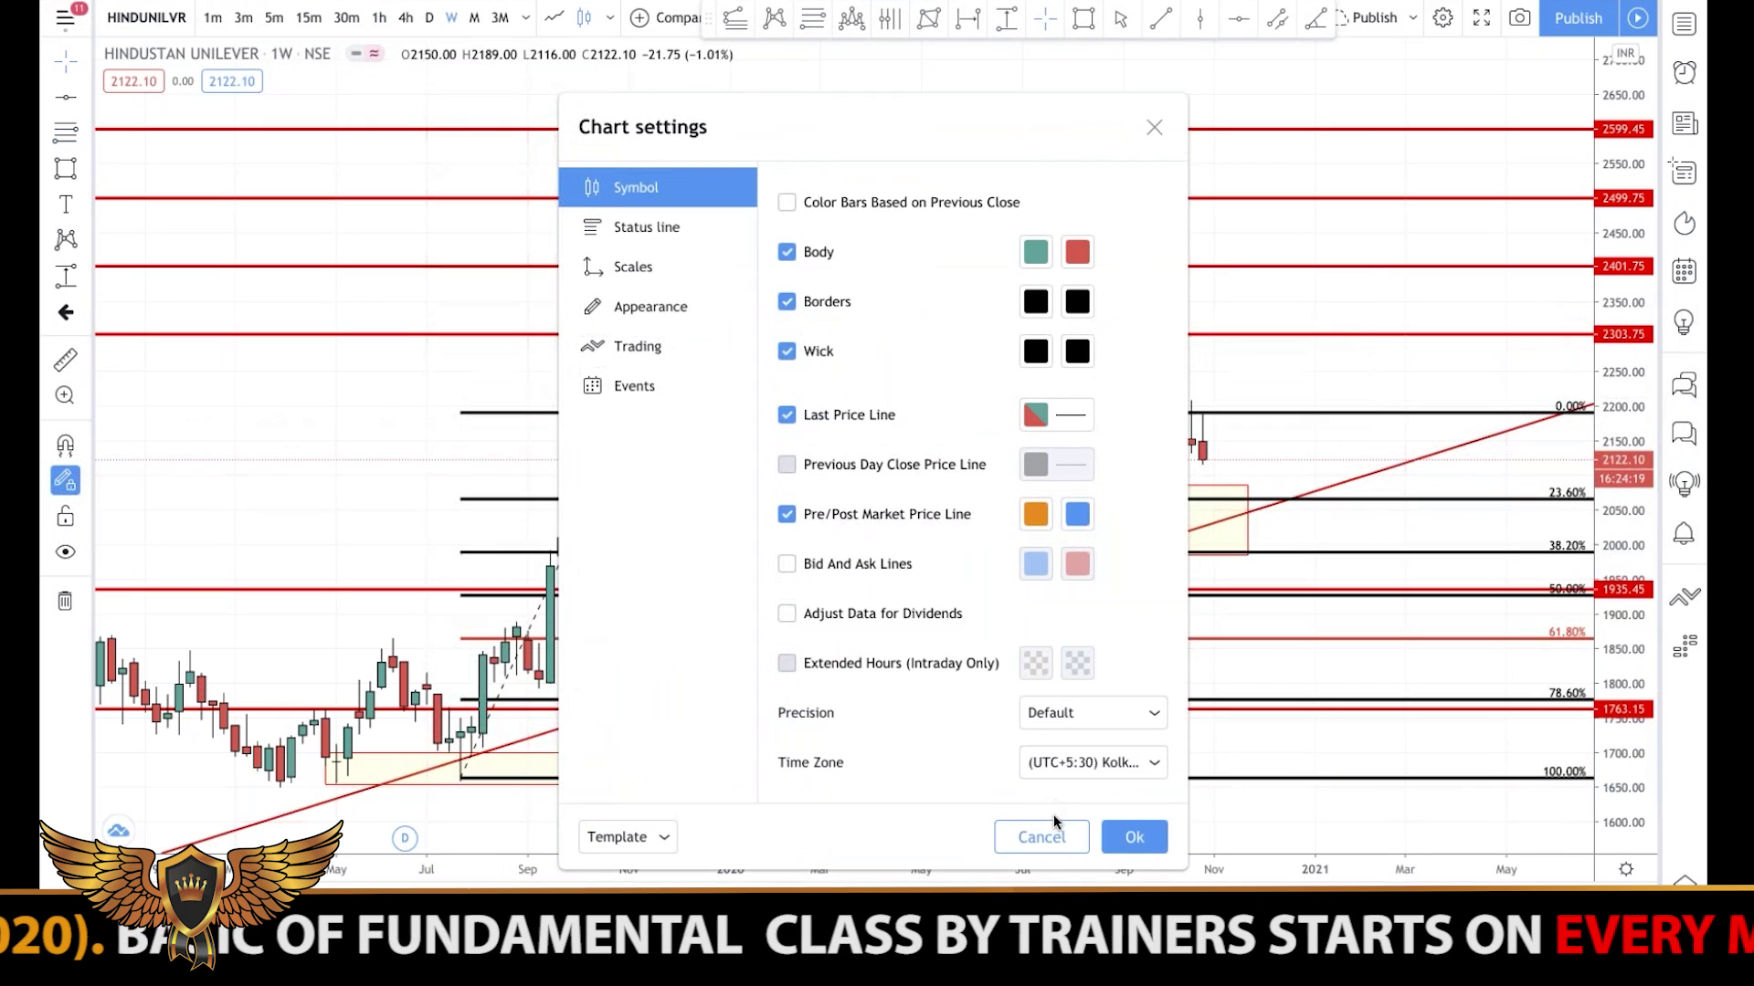
pyautogui.click(1051, 839)
pyautogui.doubleClick(584, 413)
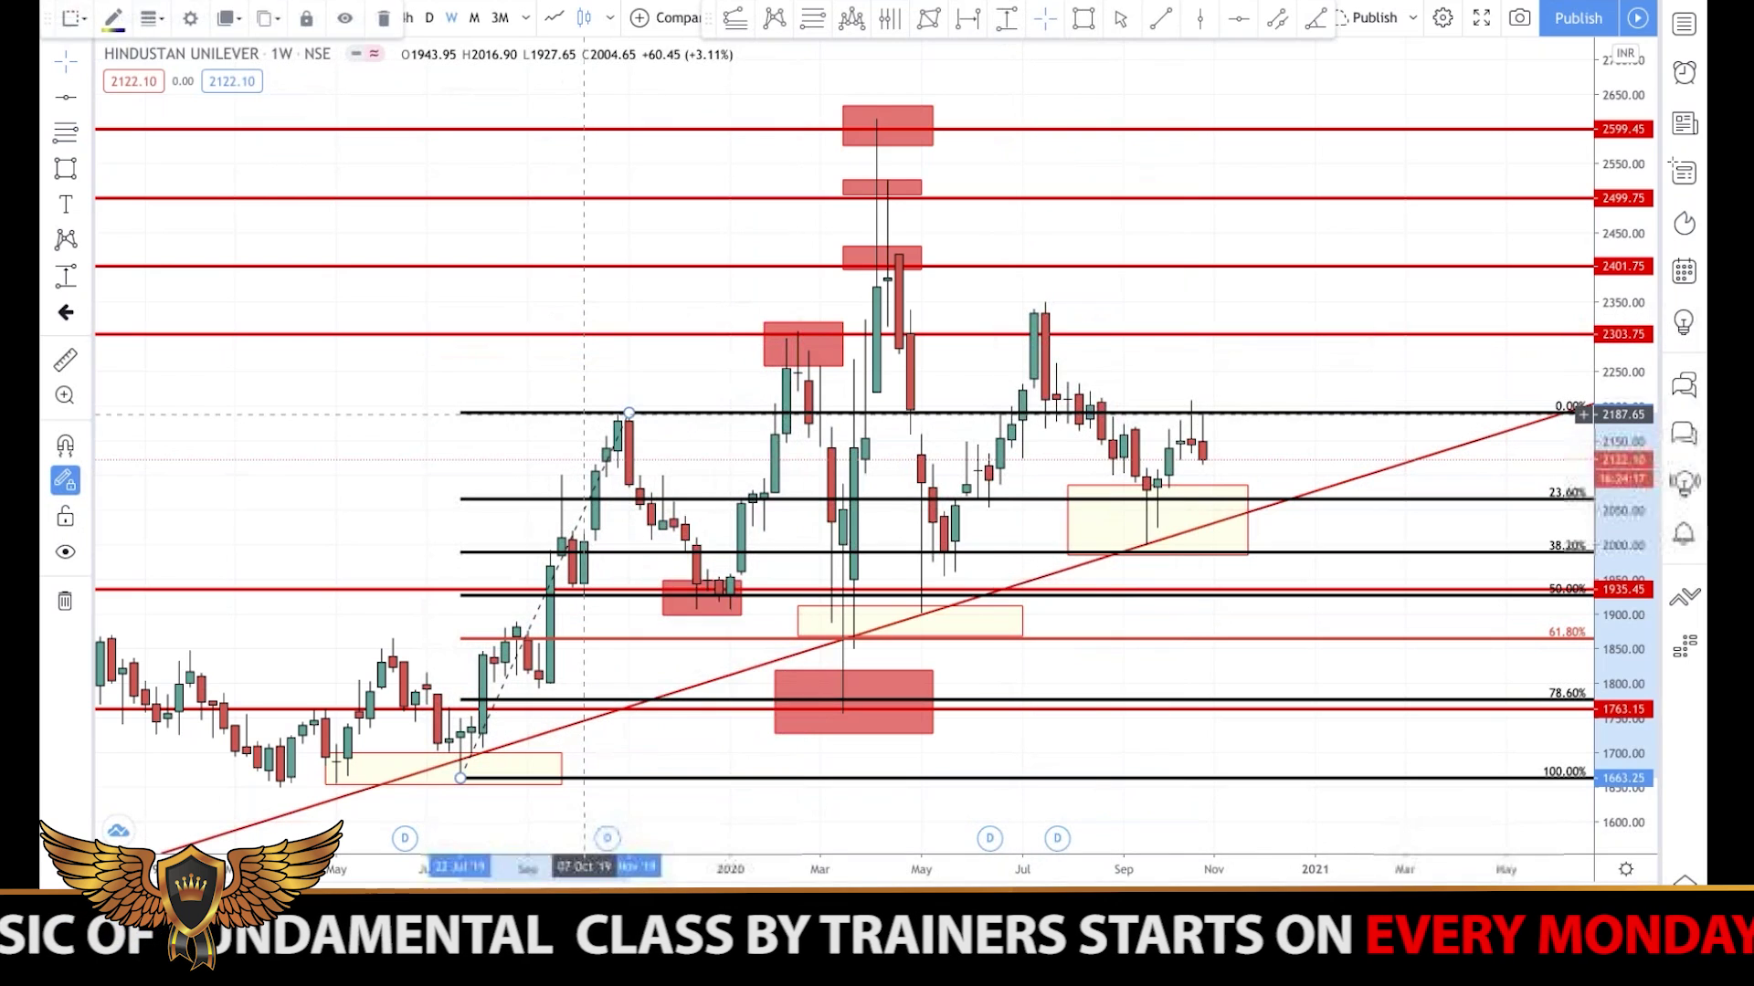
pyautogui.scroll(-1, 694, 301)
pyautogui.click(678, 274)
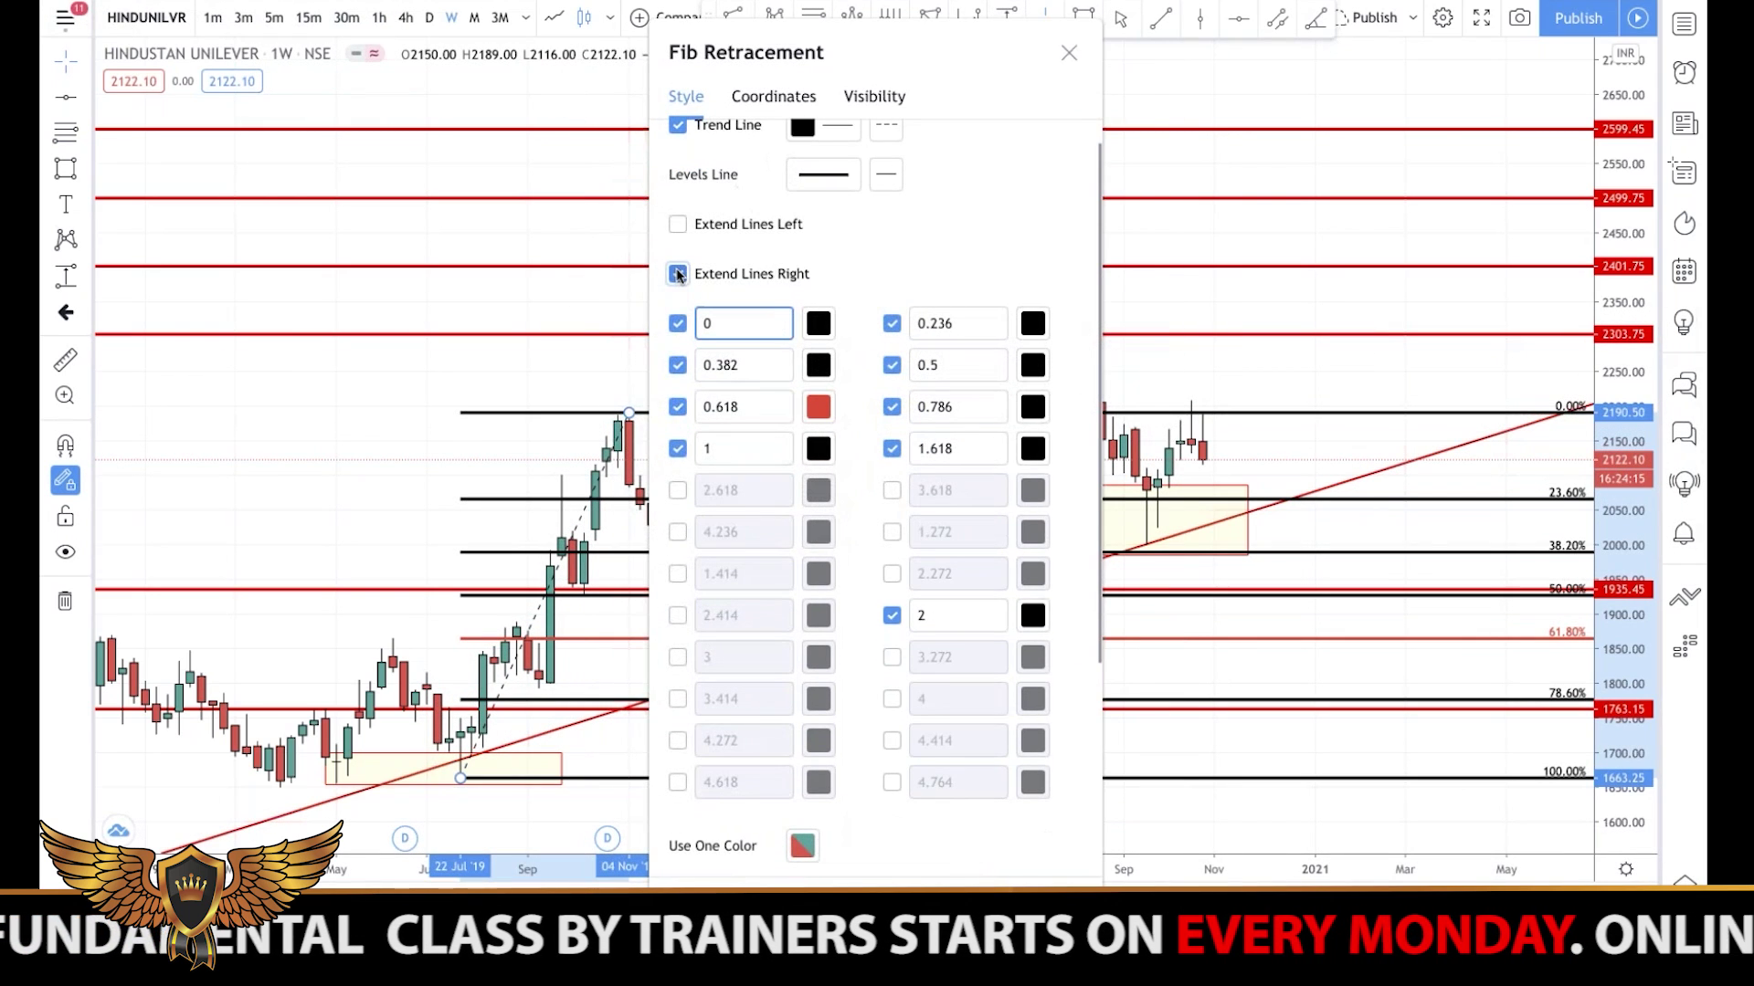
pyautogui.click(1061, 910)
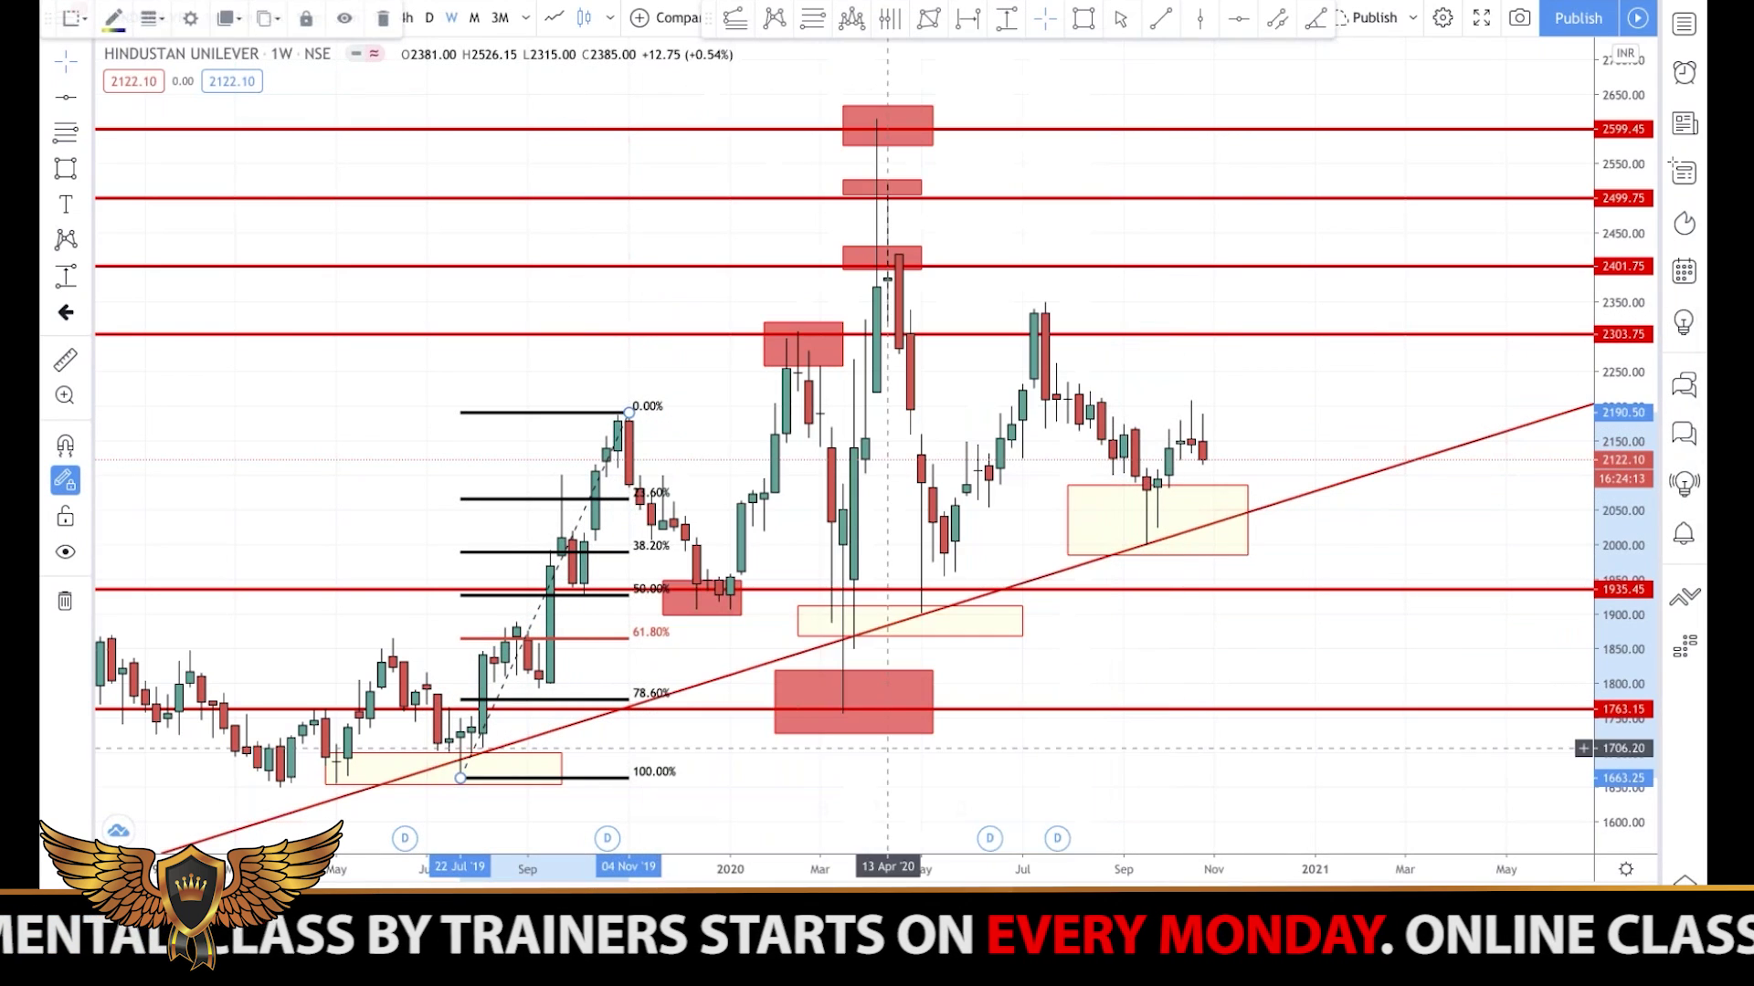
# Step: Stretch the Fib Retracement to 13 January 2020 to compare its 50% level with the 1935.45 line, and delete the retracement
pyautogui.moveTo(628, 413); pyautogui.dragTo(741, 429)
pyautogui.click(742, 595)
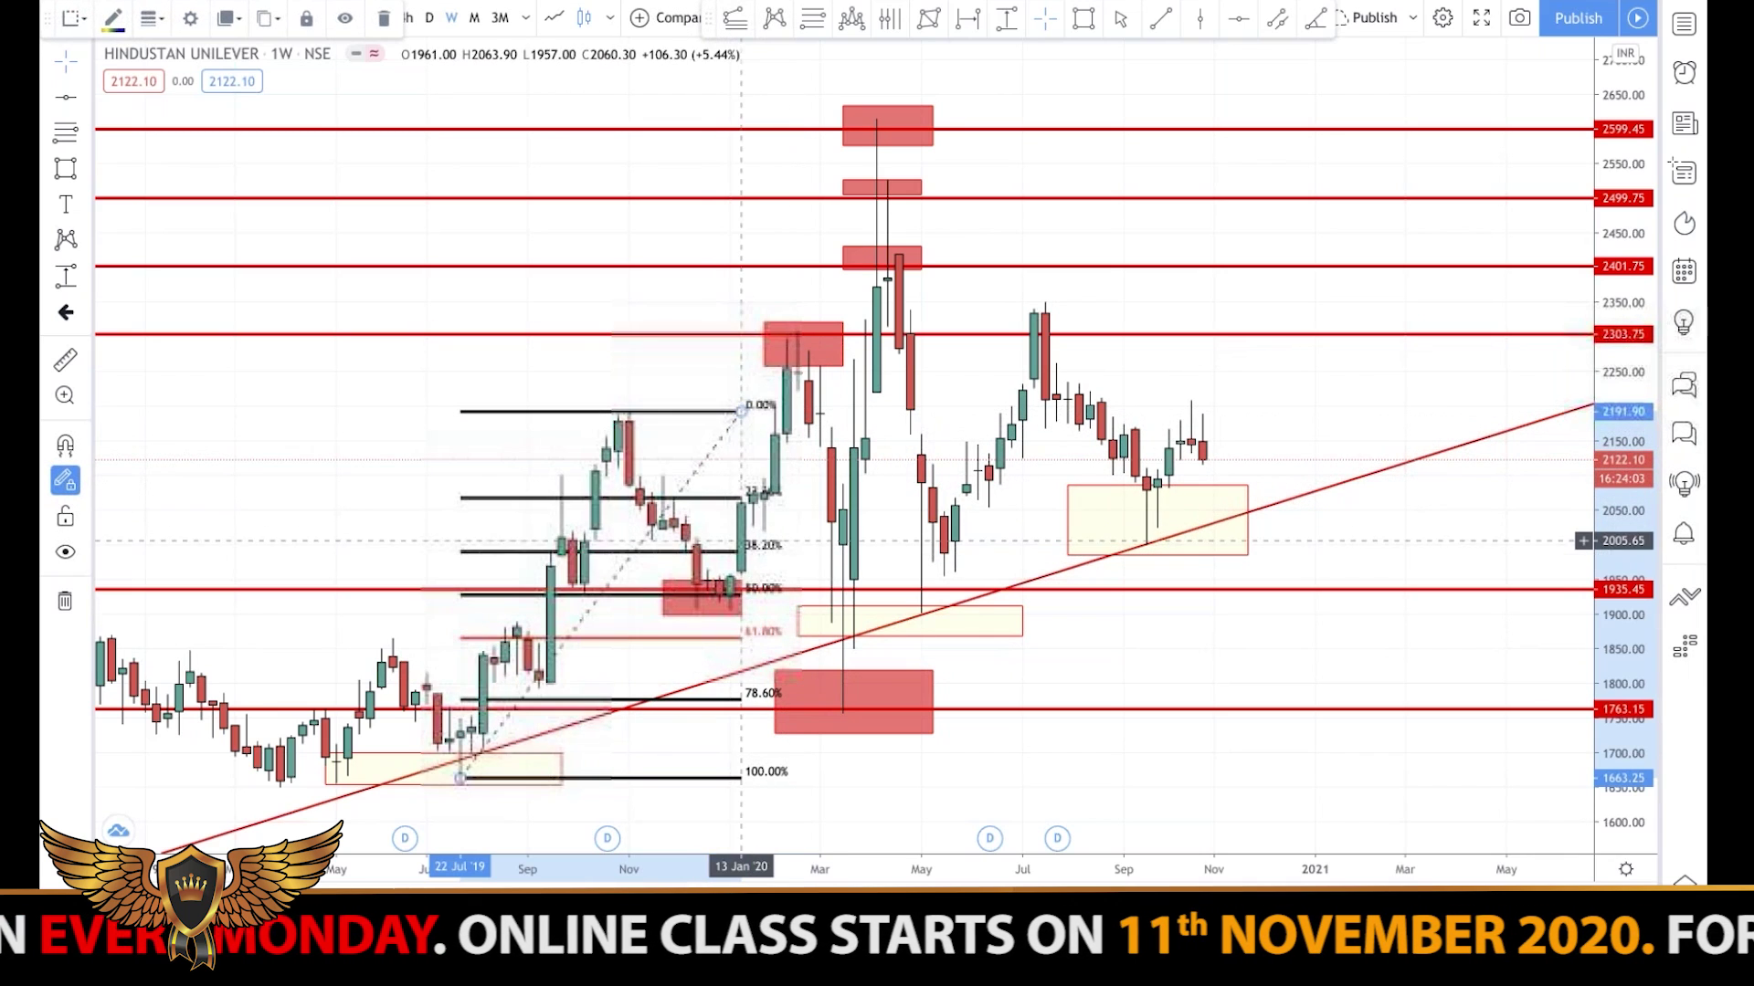
pyautogui.click(741, 598)
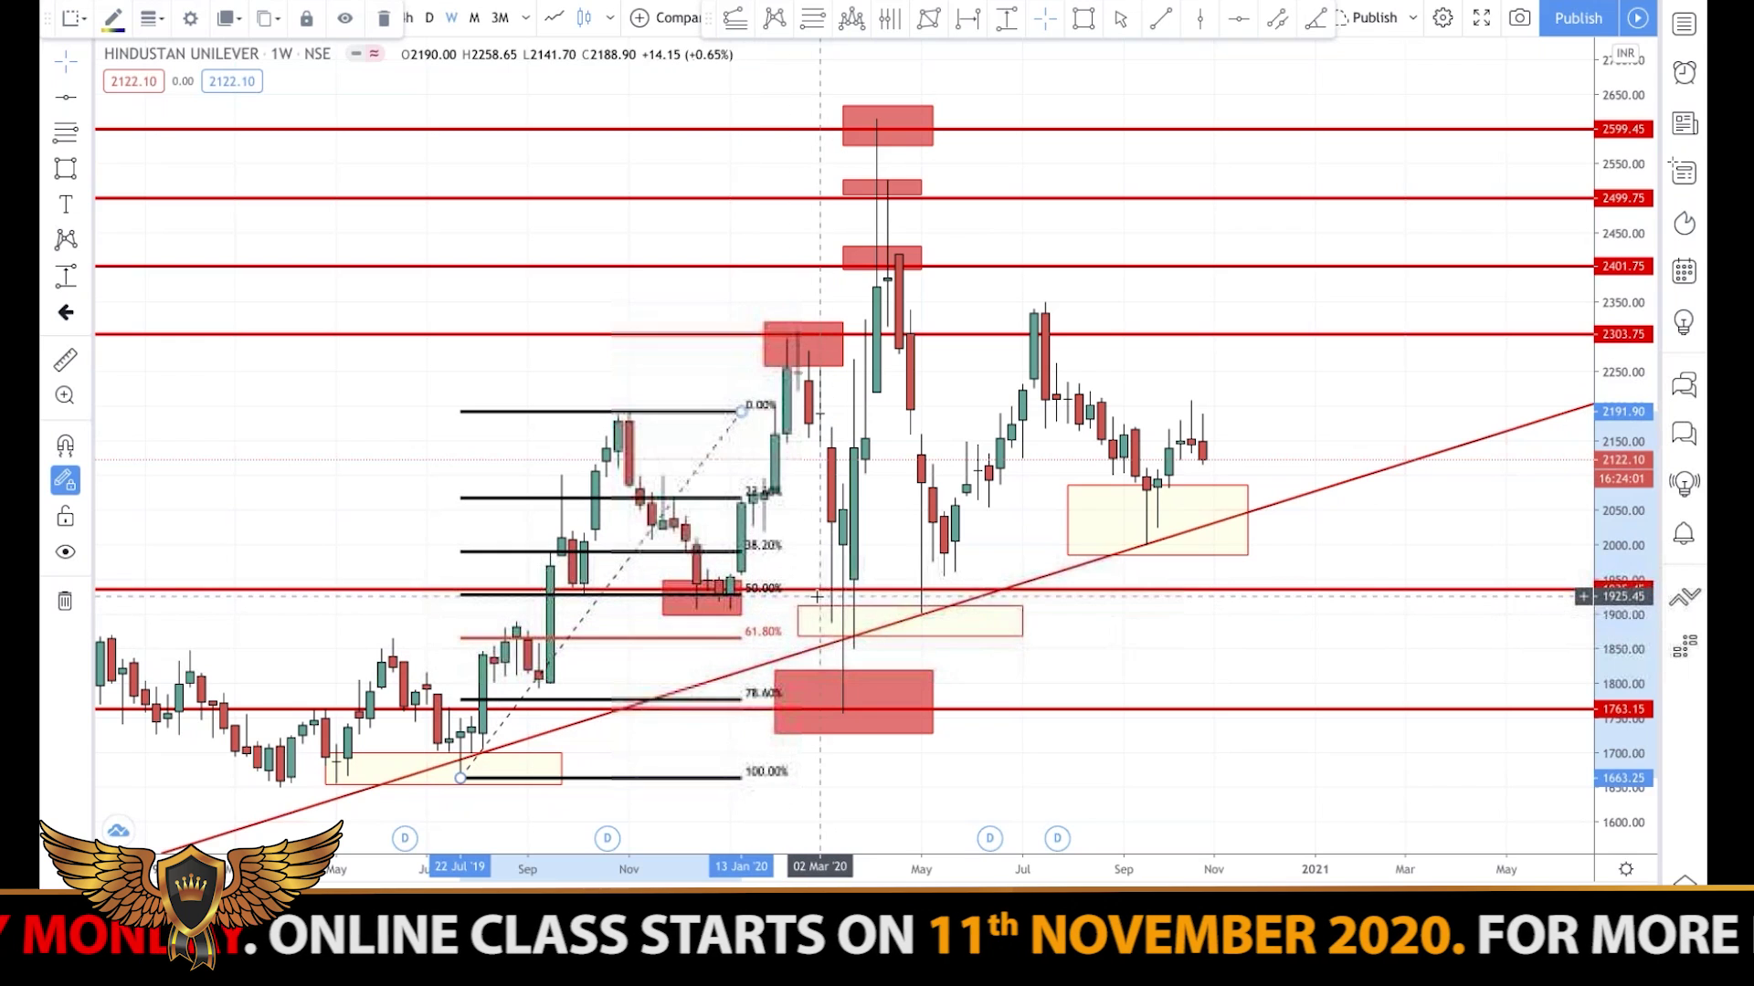
pyautogui.click(719, 557)
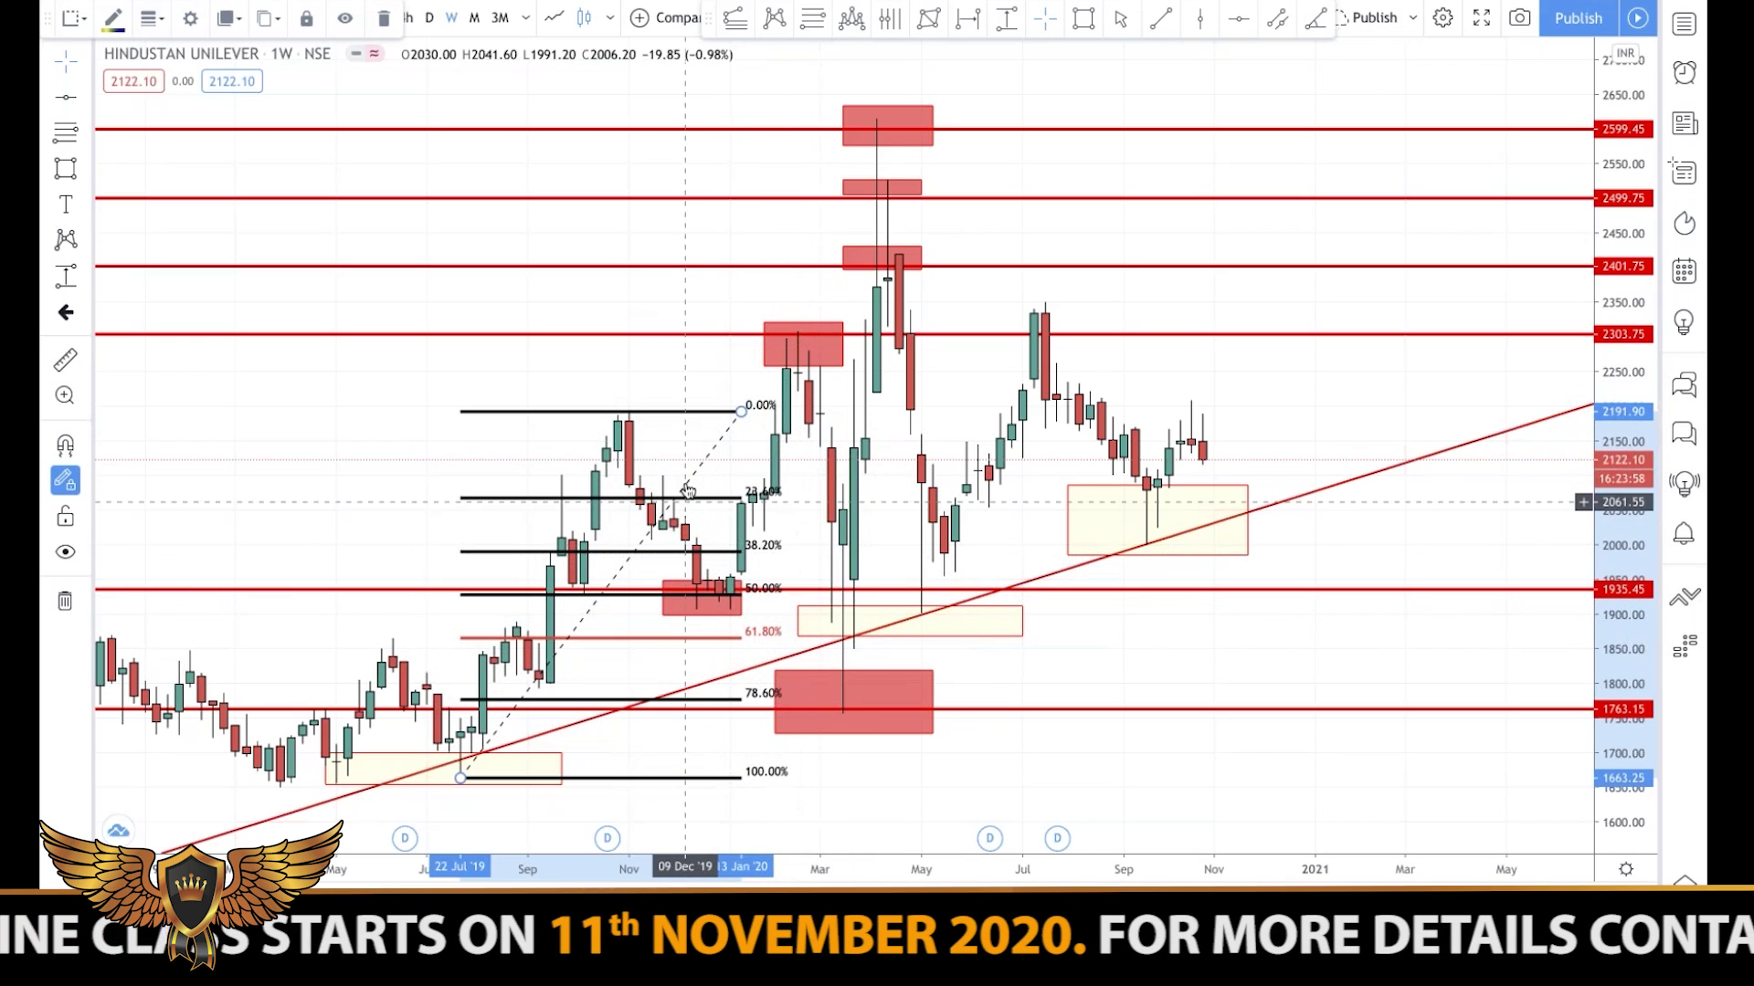
pyautogui.press('Delete')
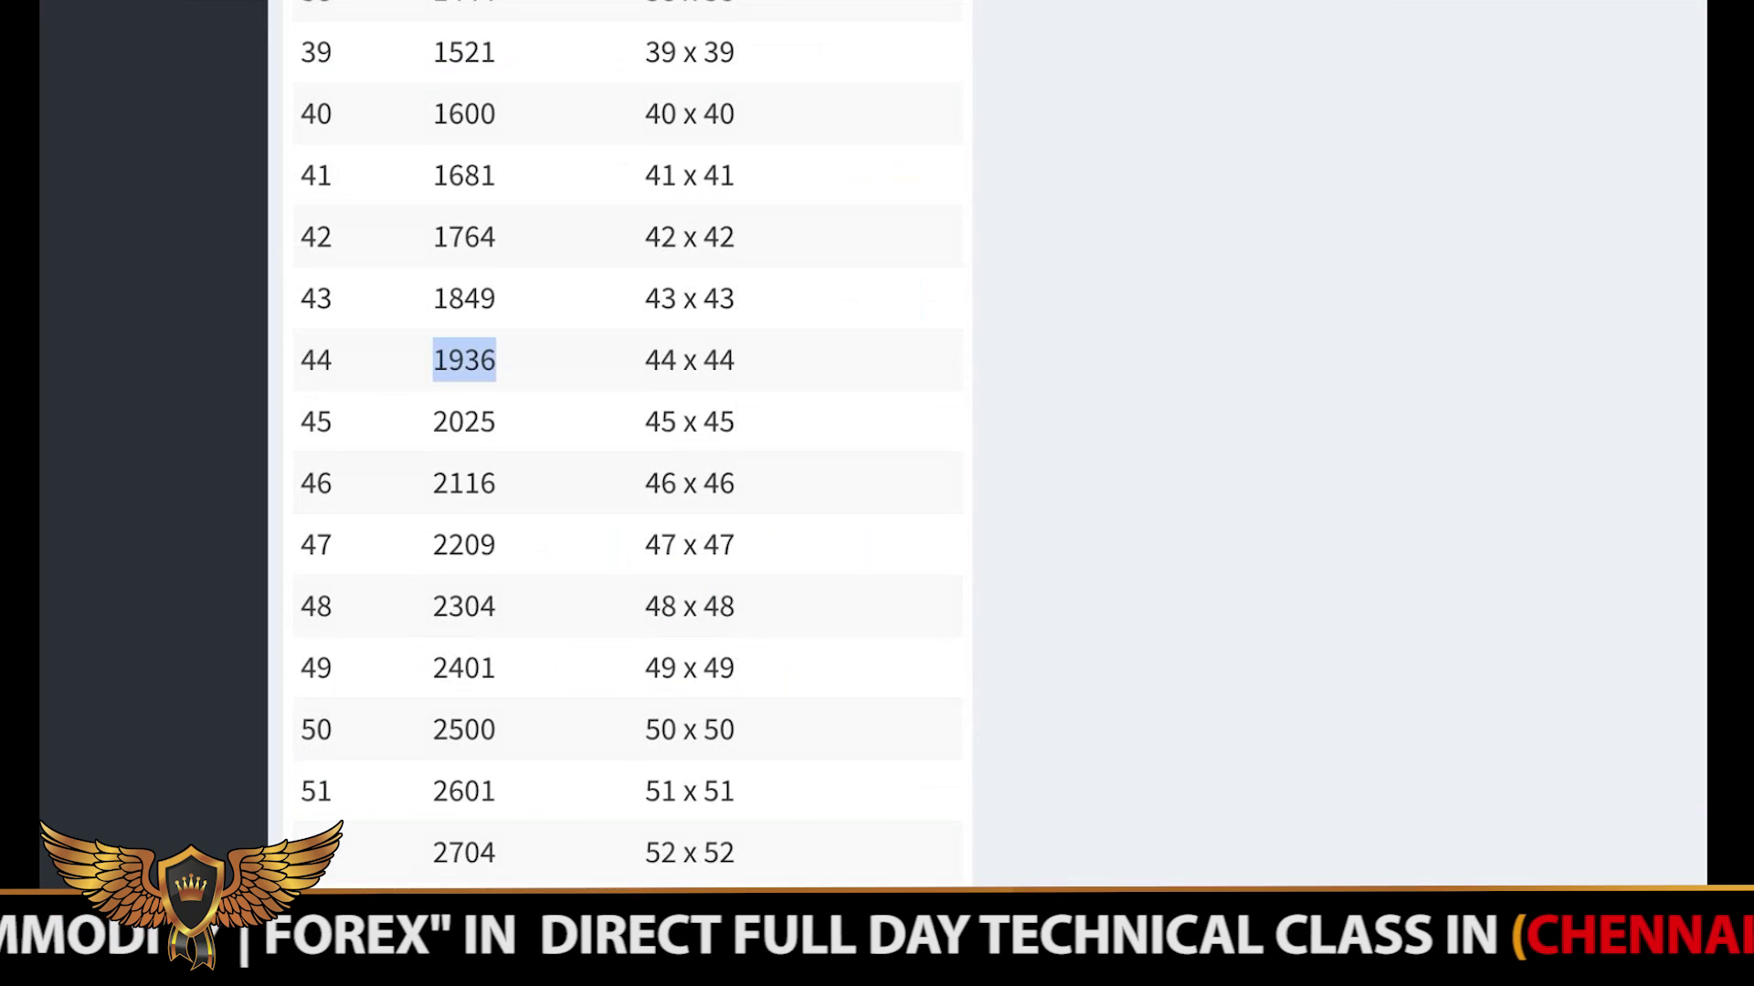
# Step: Look up 2209 in the square numbers table and place a horizontal line at about 2209.10 on the HINDUNILVR chart
pyautogui.scroll(-1, 507, 484)
pyautogui.doubleClick(488, 473)
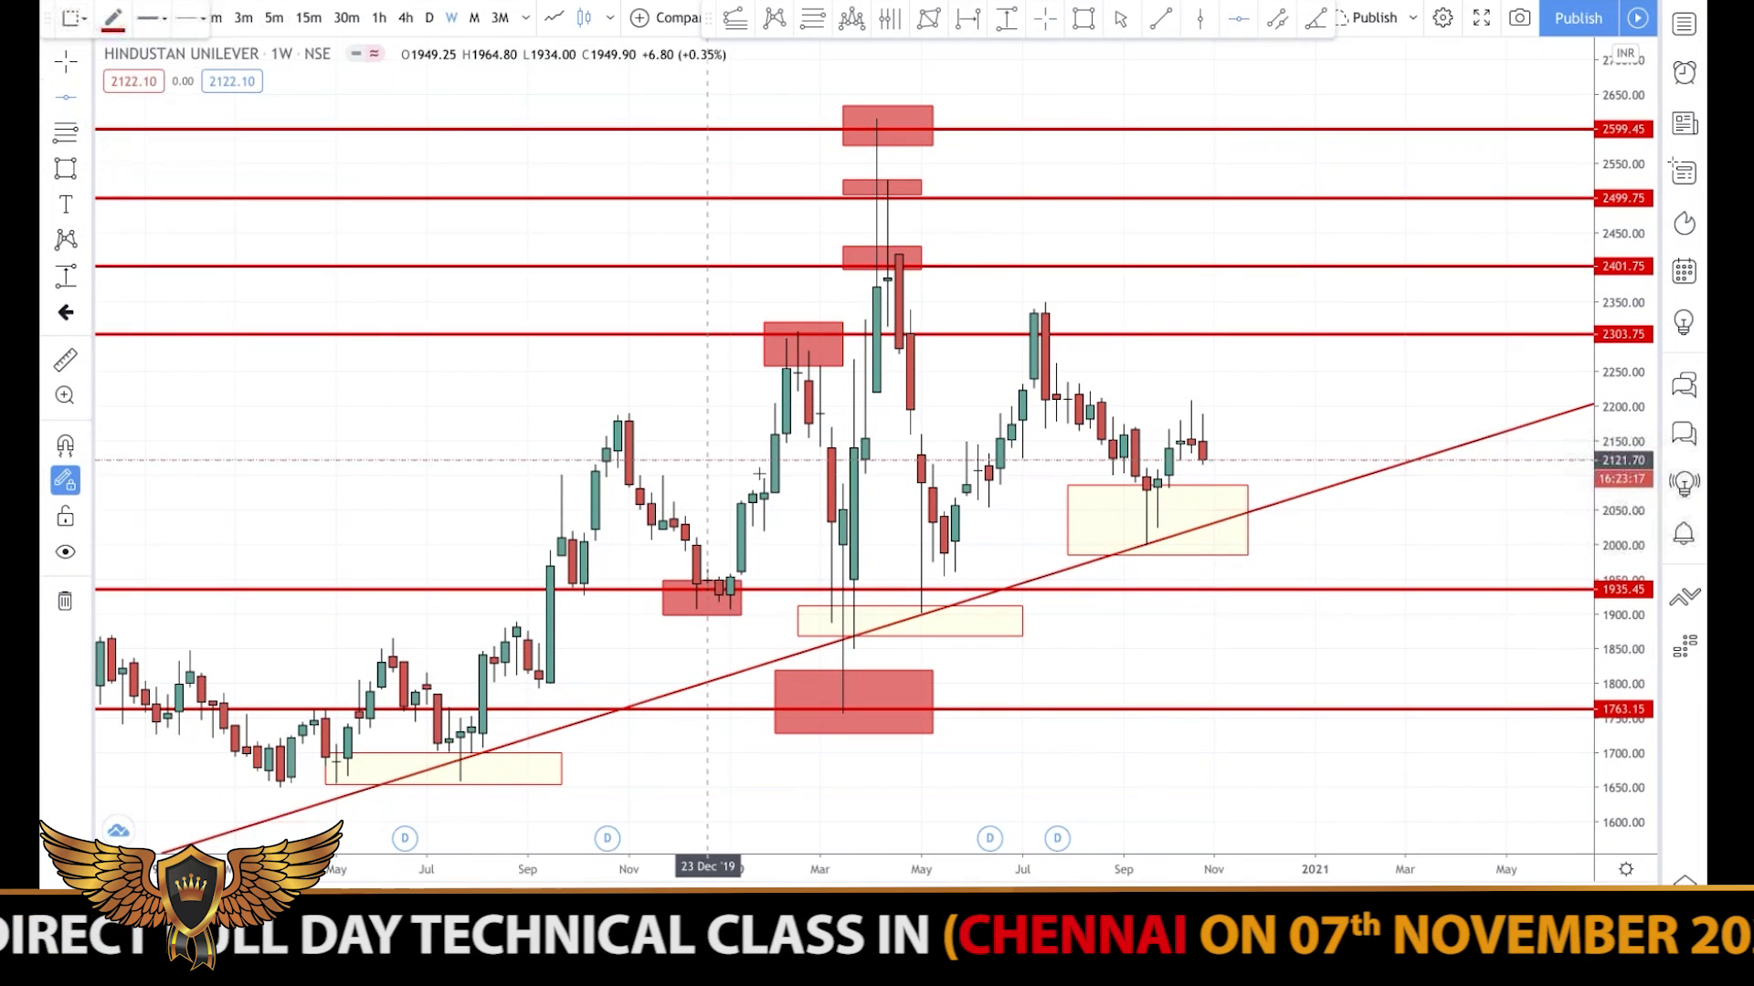
pyautogui.click(785, 399)
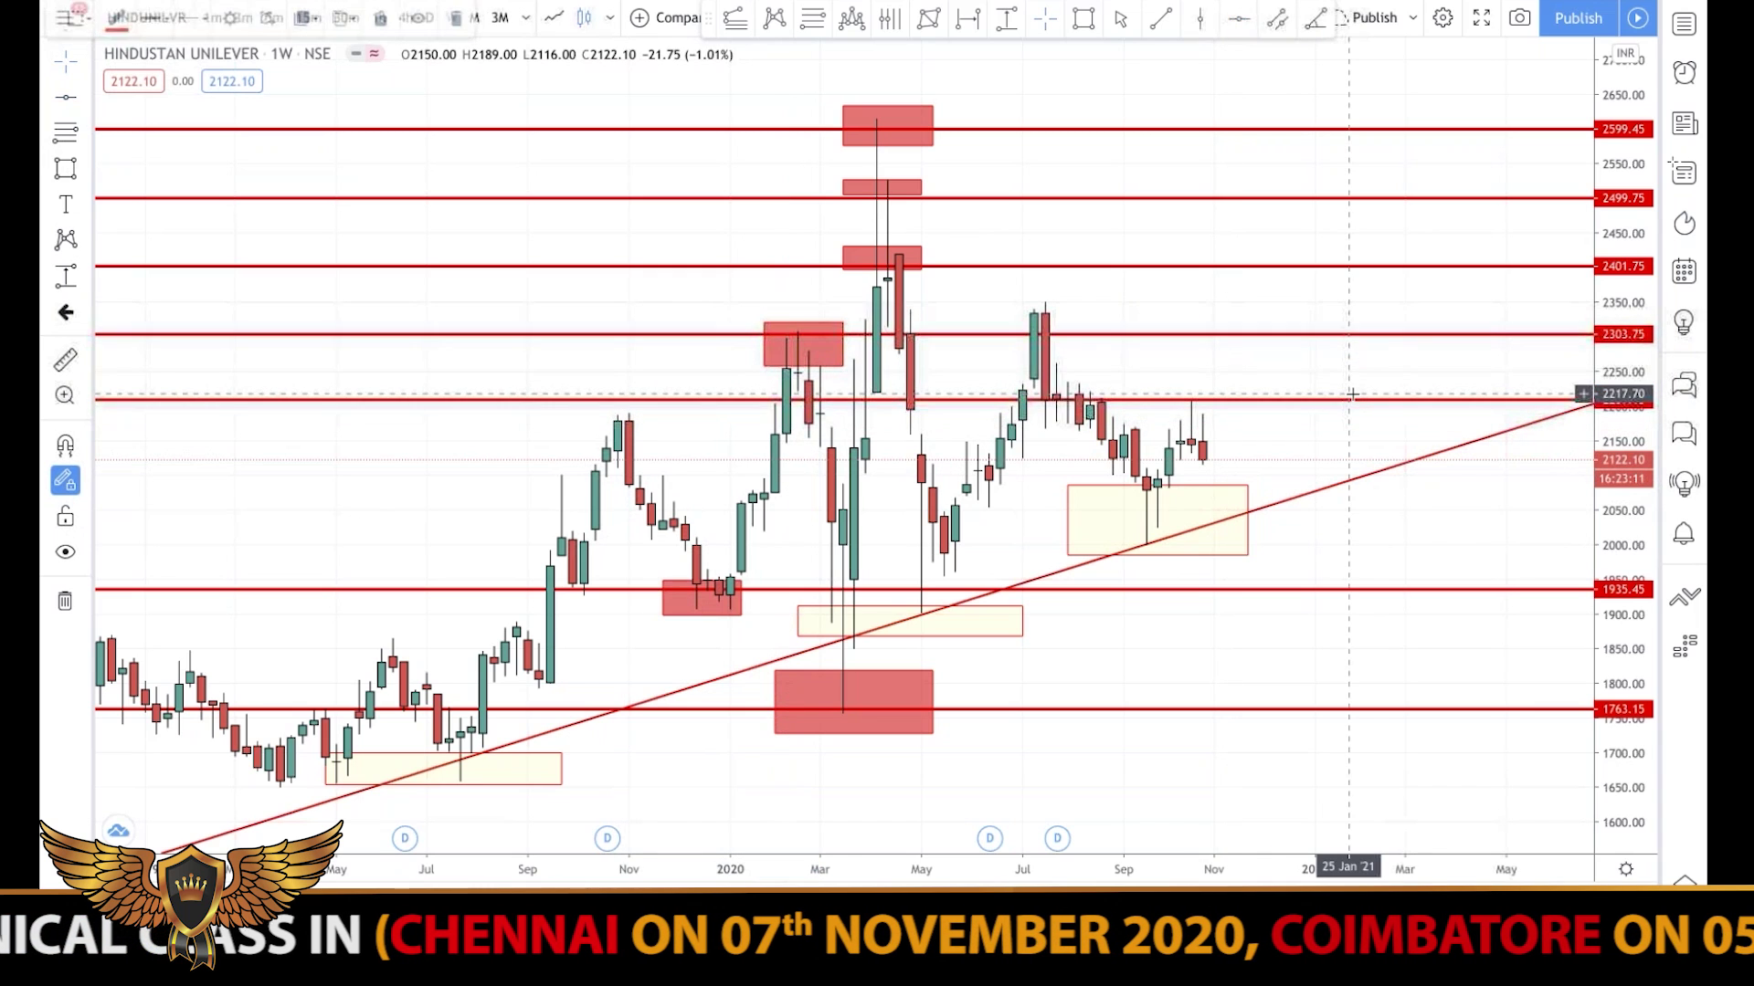
# Step: Mark the October 2020 high on the 2209.10 line with a rectangle
pyautogui.scroll(5, 1254, 491)
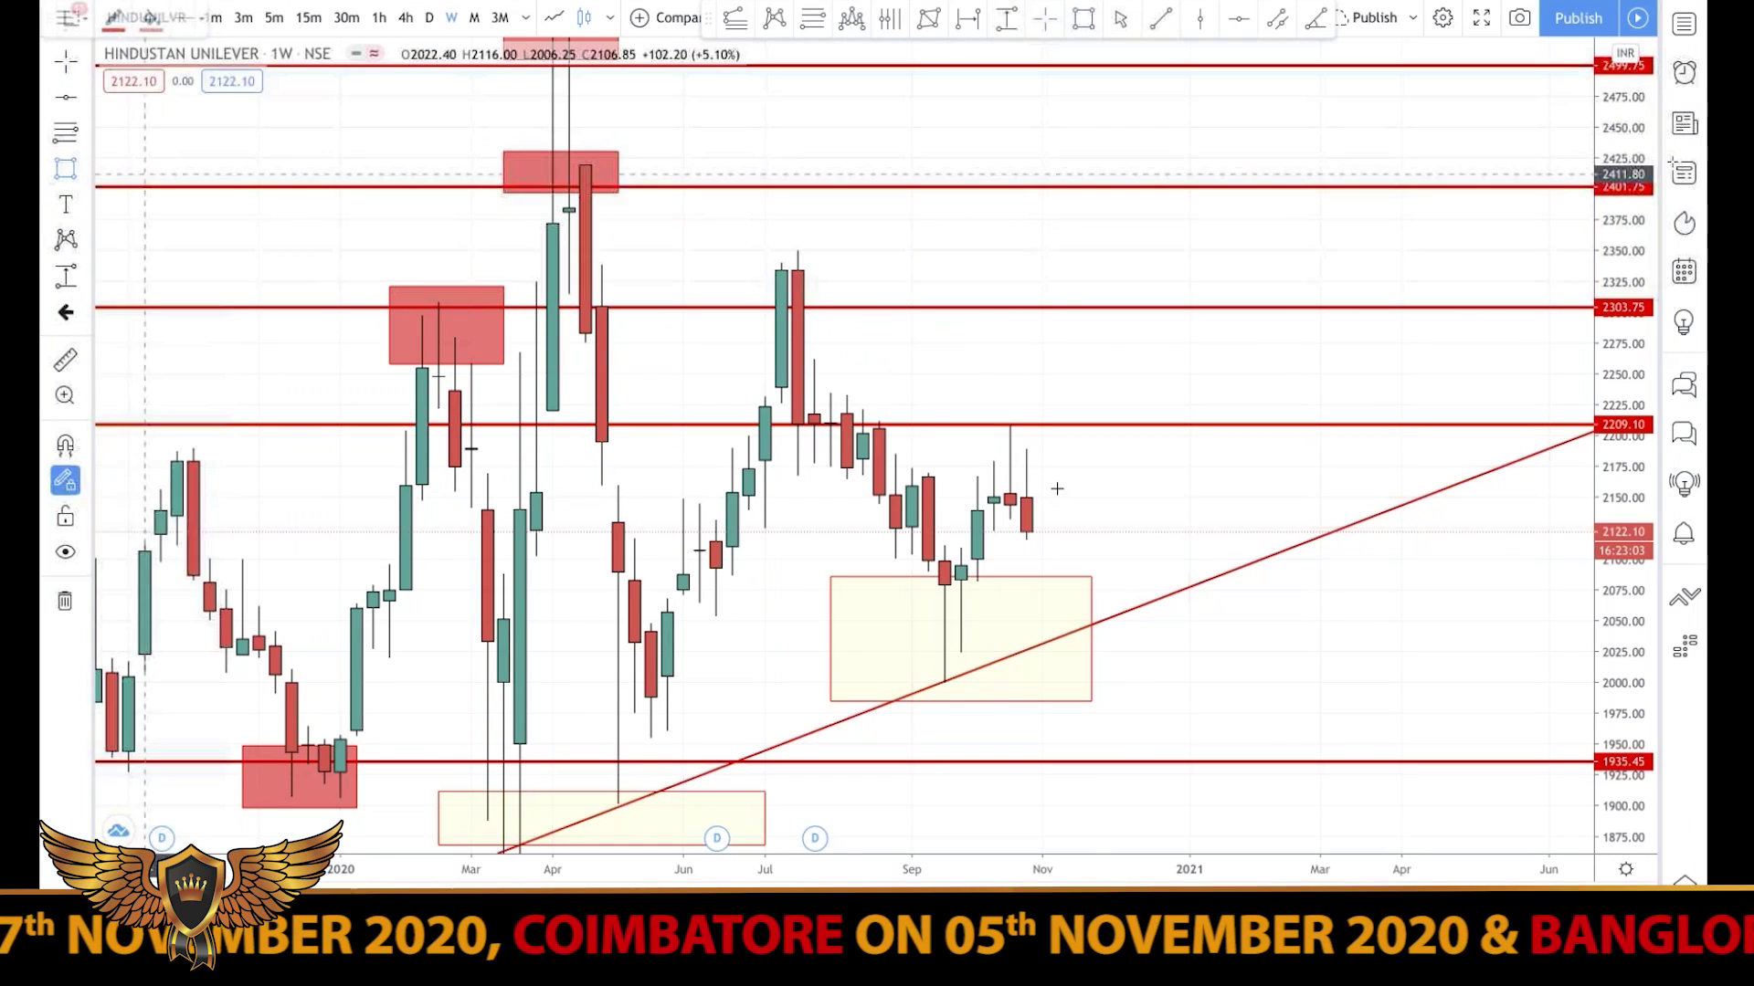
pyautogui.moveTo(976, 405); pyautogui.dragTo(1091, 447)
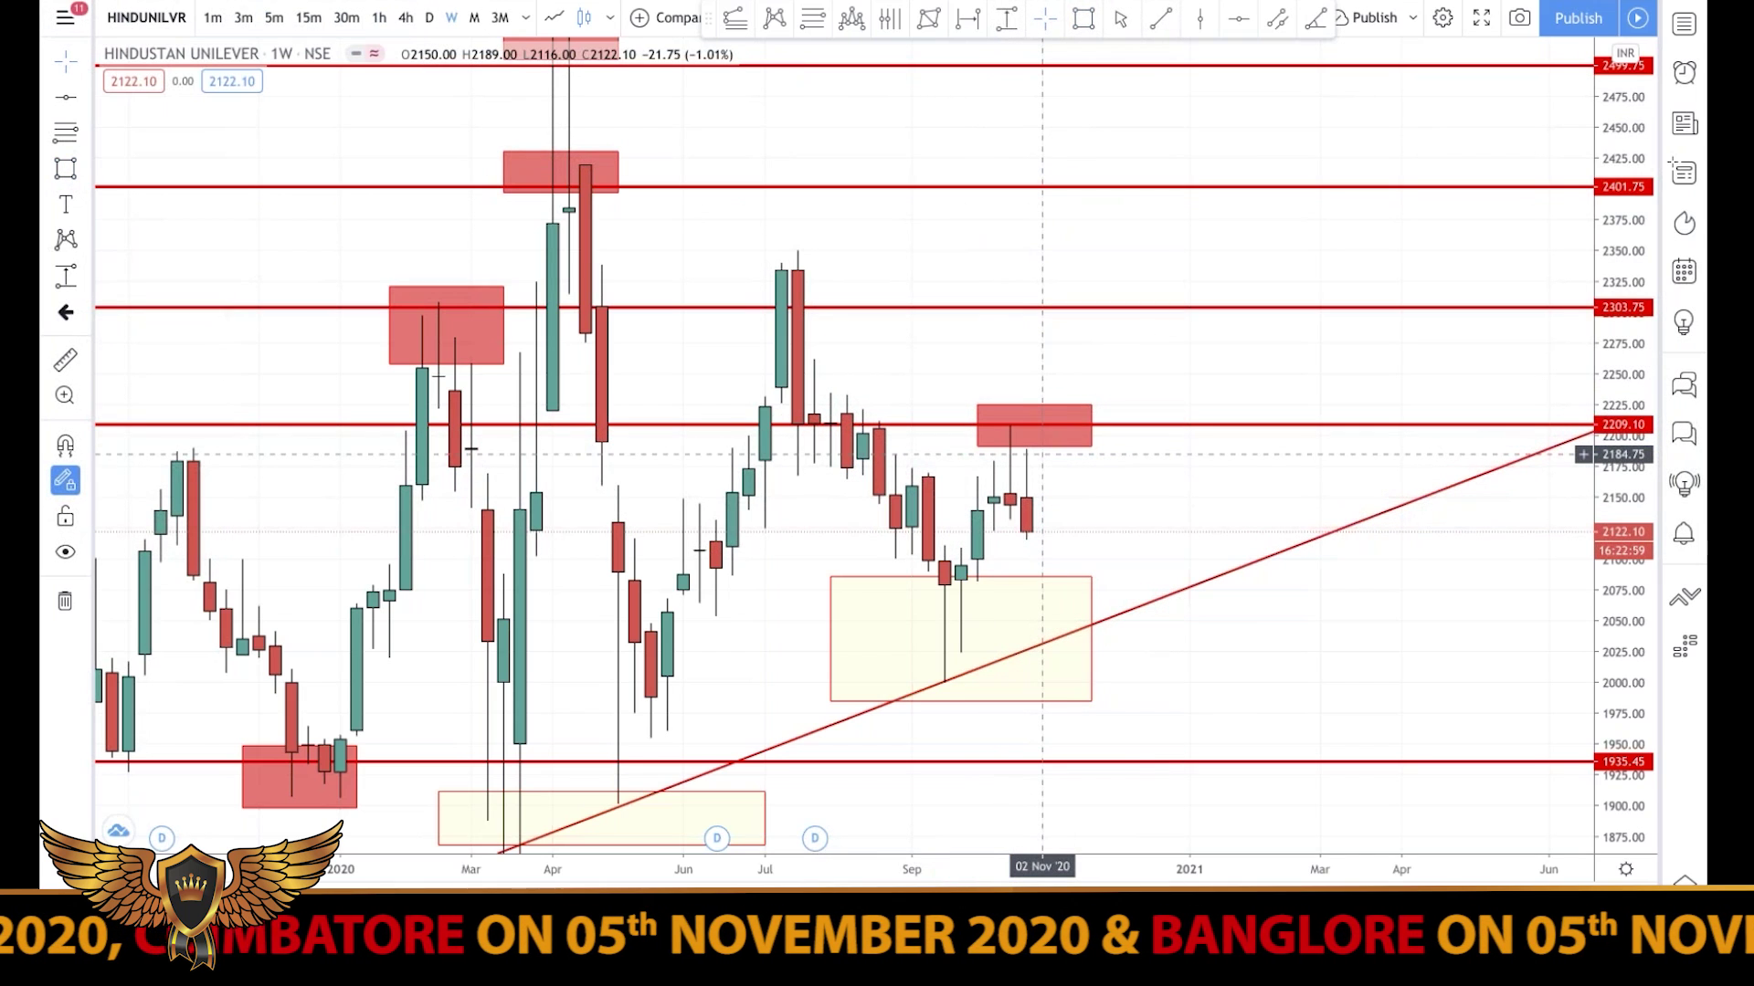
pyautogui.scroll(-1, 1042, 454)
pyautogui.scroll(-4, 1042, 454)
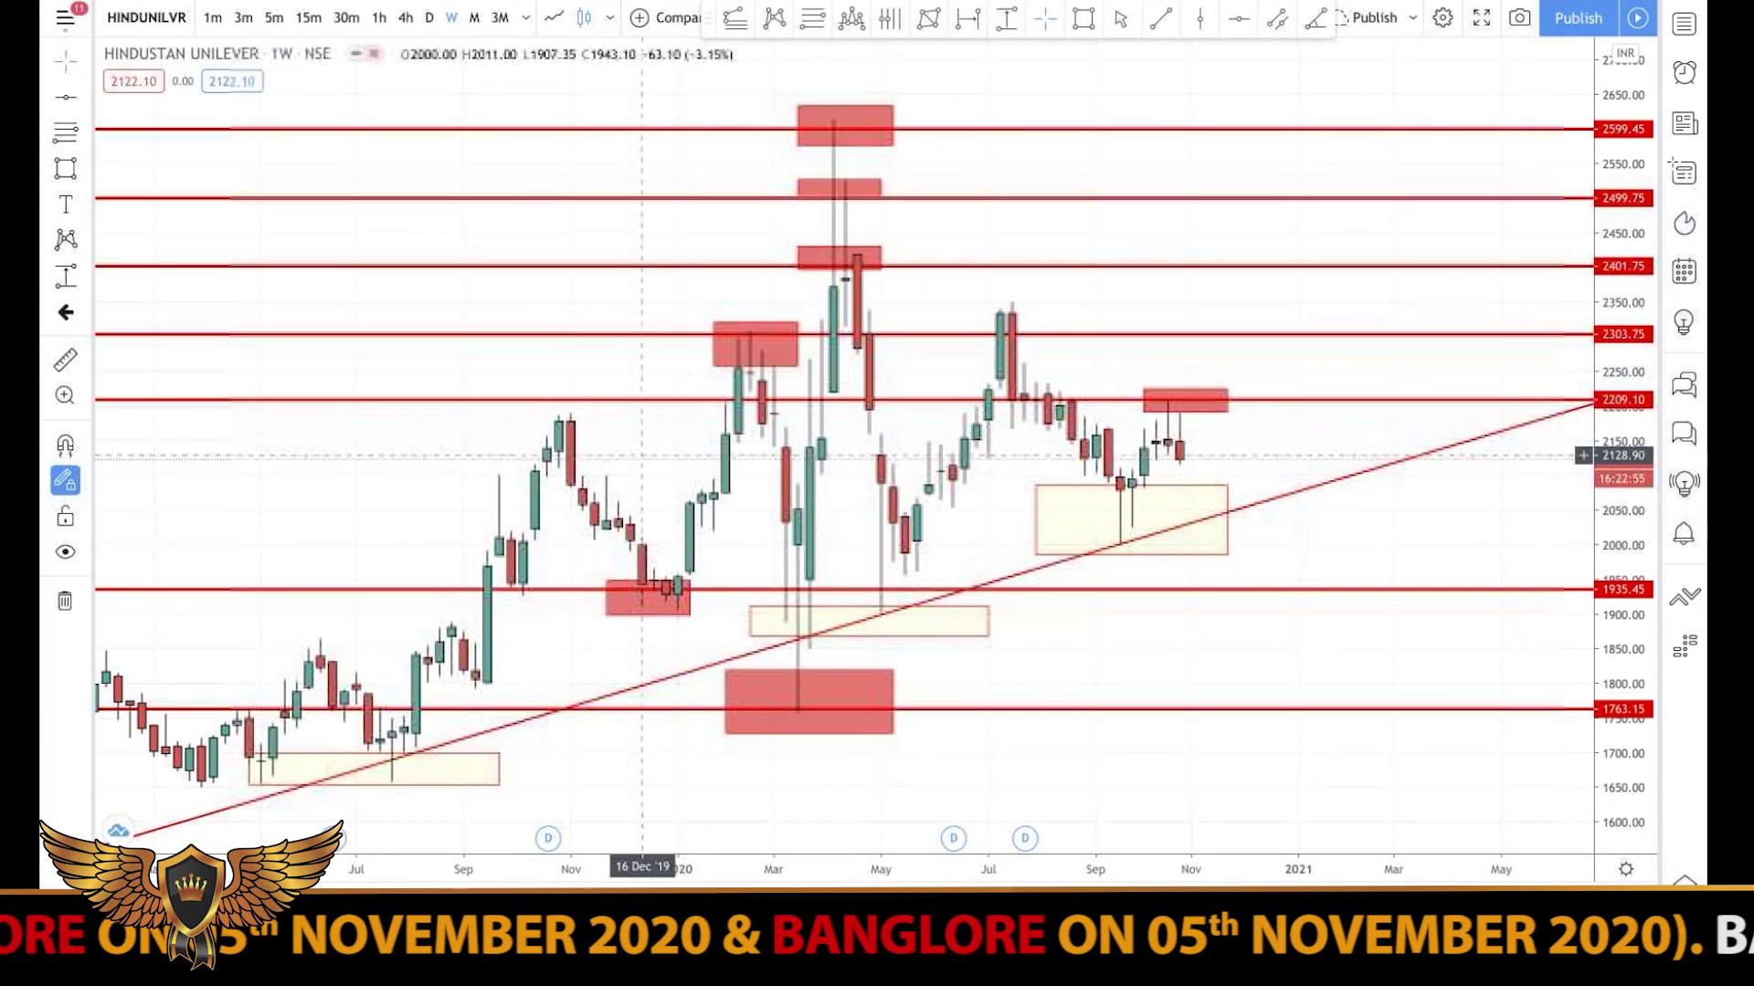
# Step: Examine the price reactions at the marked levels on the daily chart and return to the weekly timeframe
pyautogui.click(426, 18)
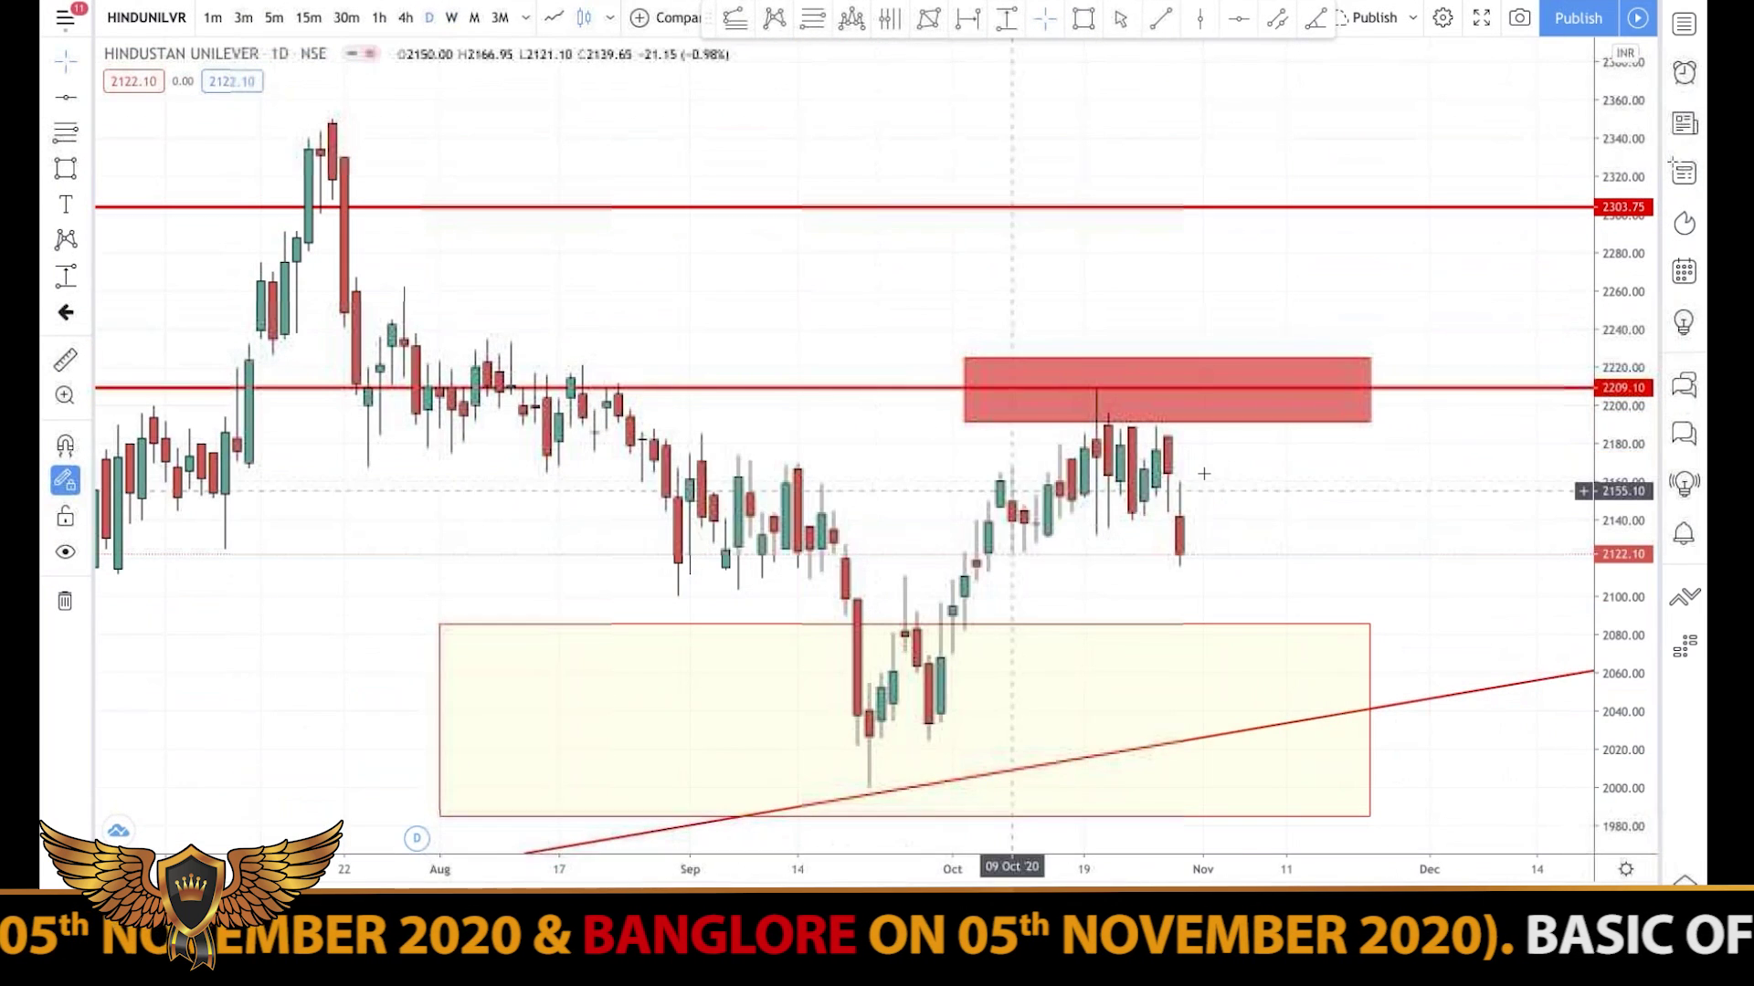
pyautogui.scroll(-1, 991, 600)
pyautogui.scroll(-1, 992, 600)
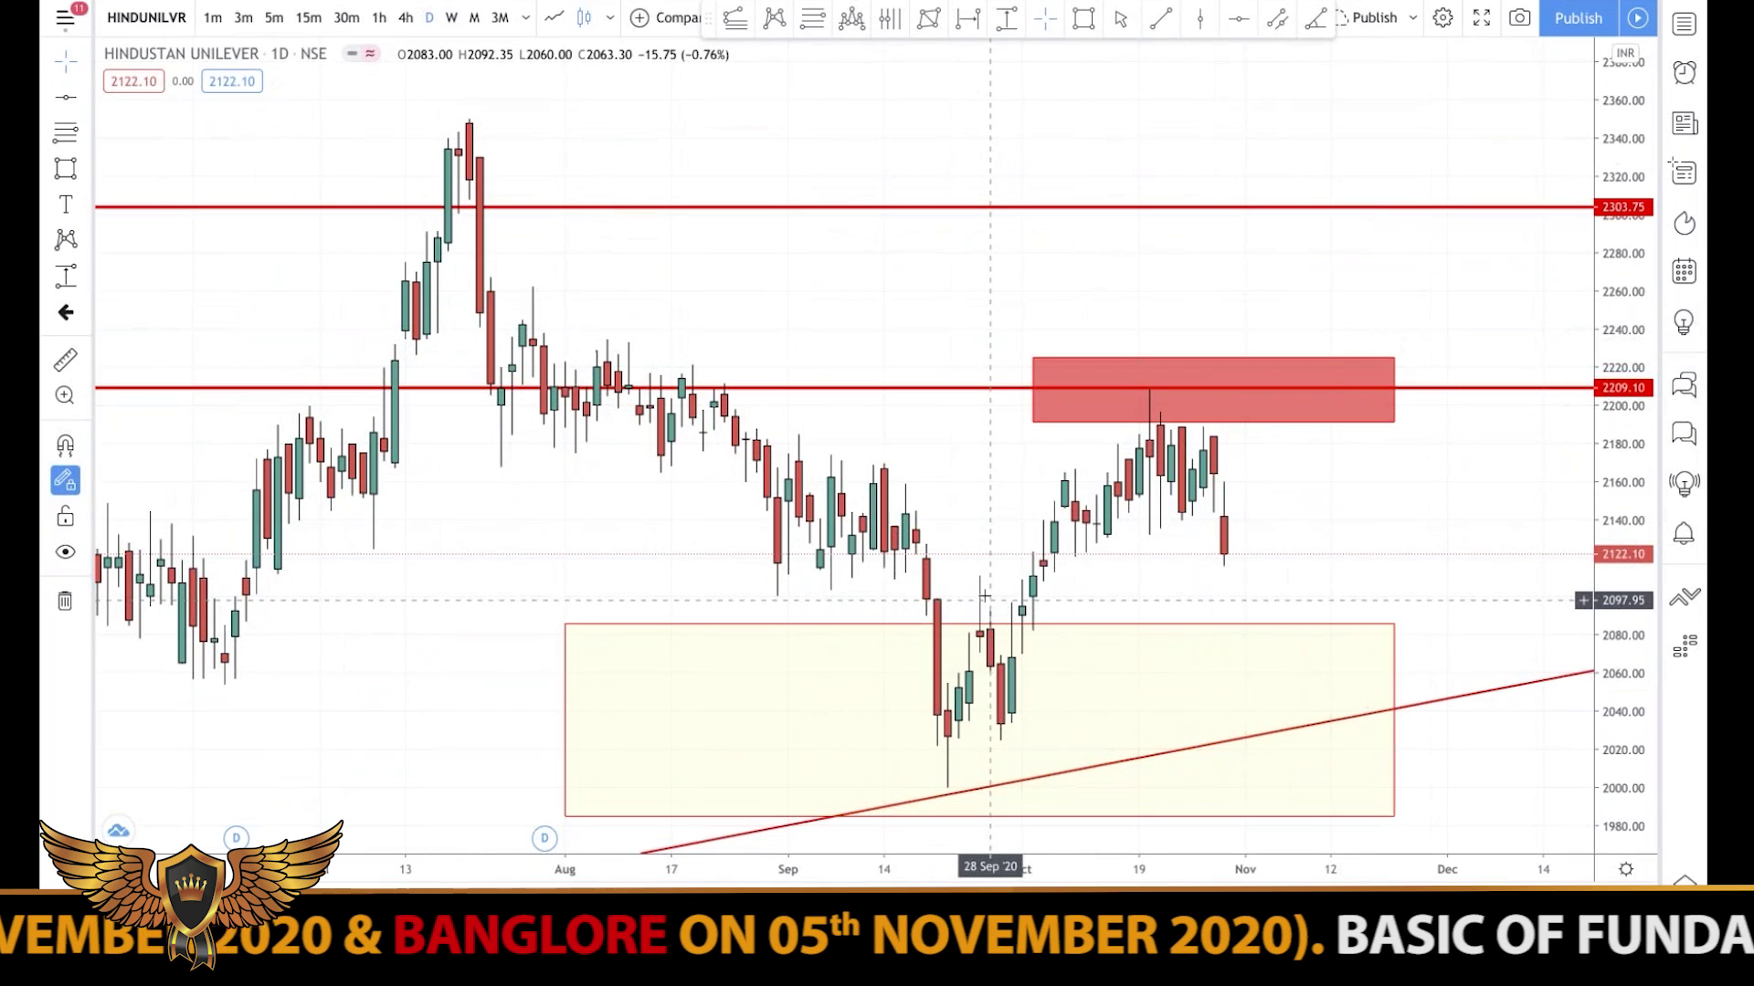
pyautogui.scroll(-6, 970, 443)
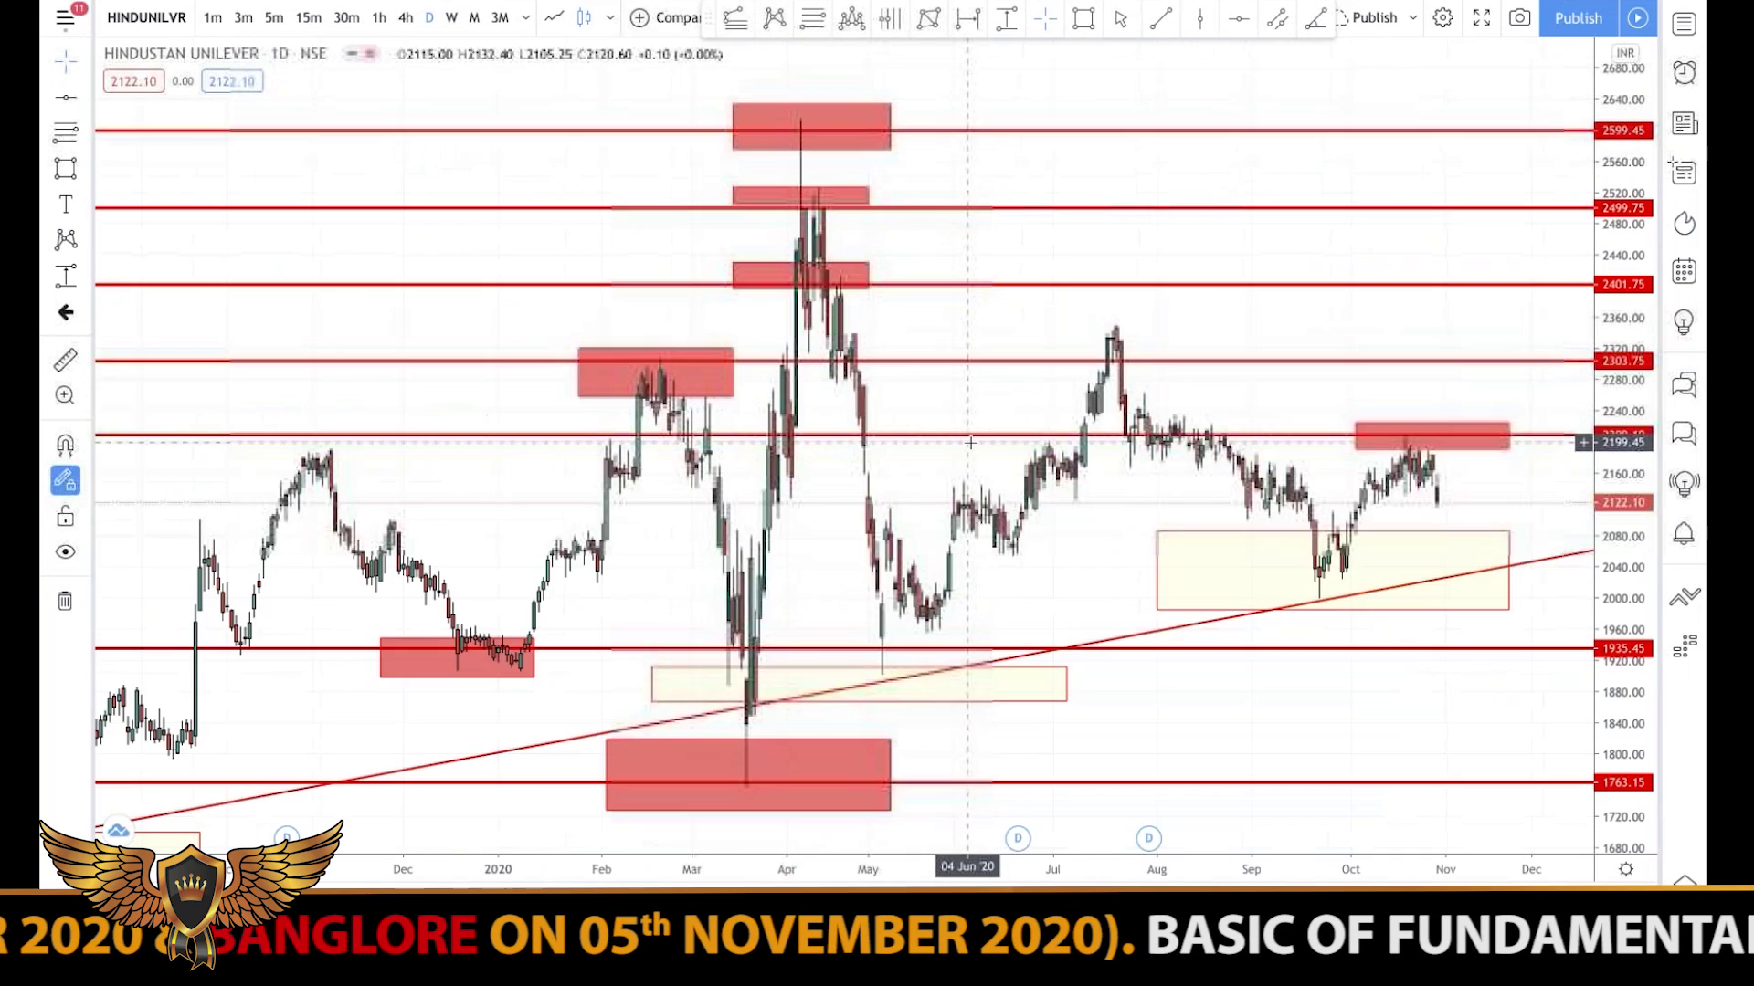
pyautogui.scroll(6, 970, 443)
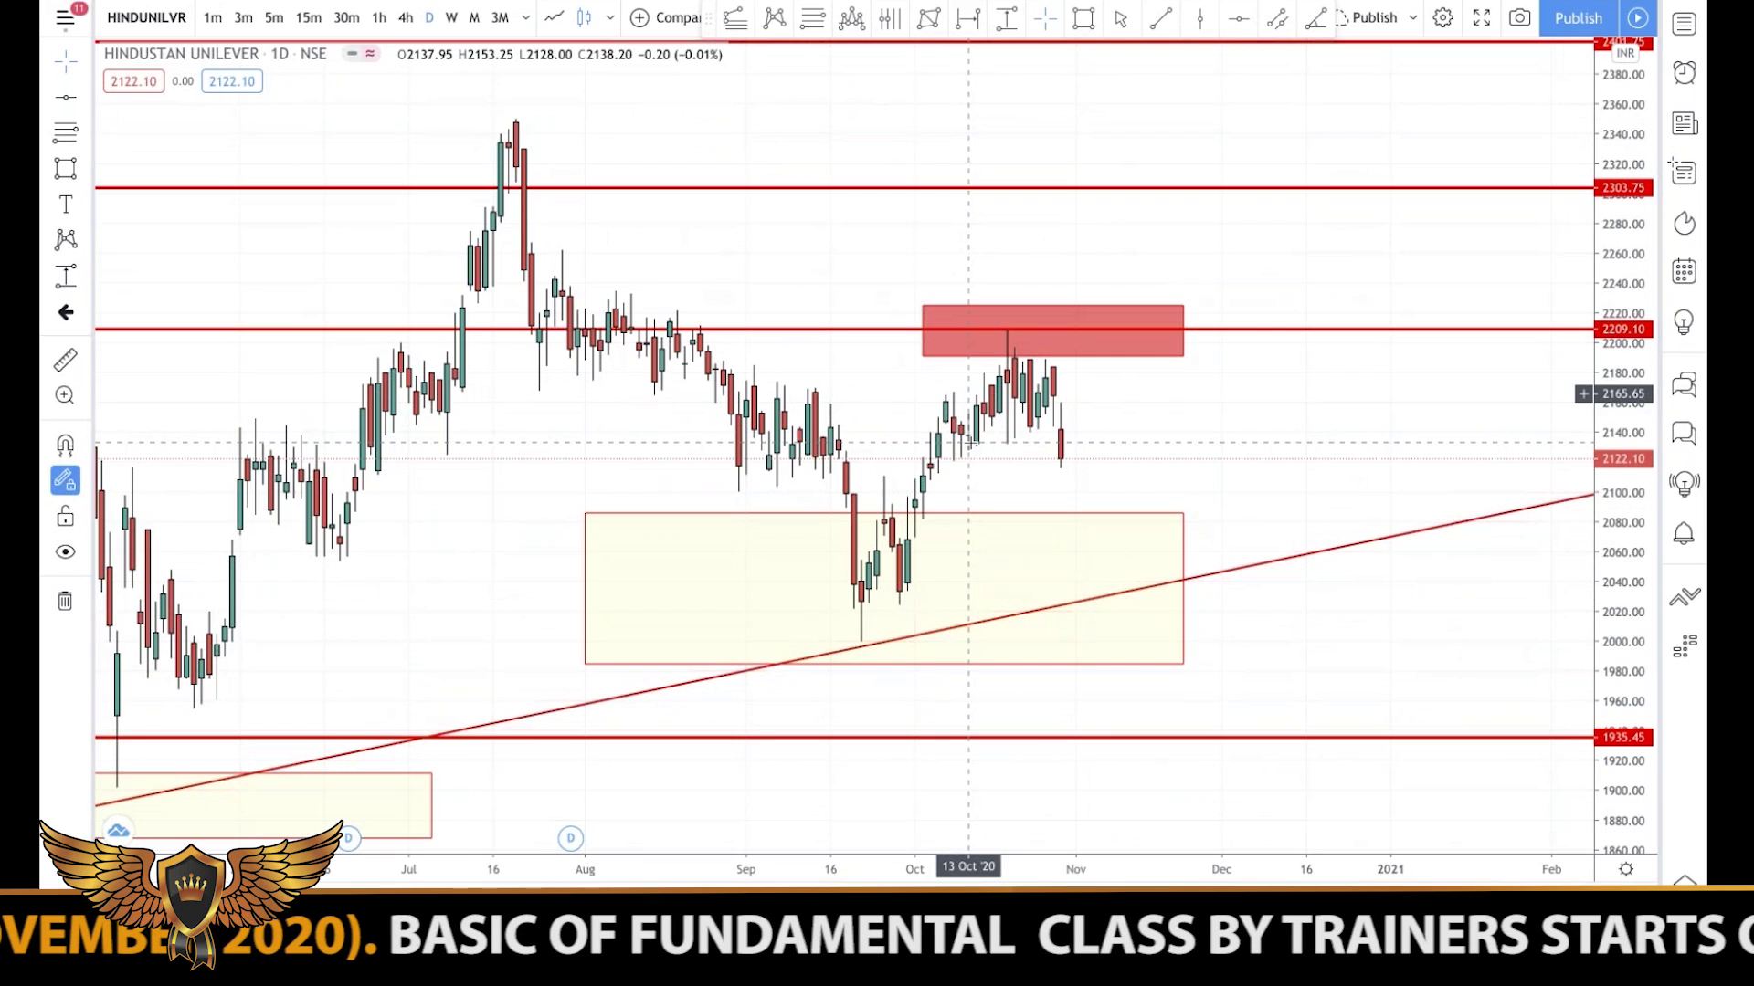
pyautogui.click(451, 17)
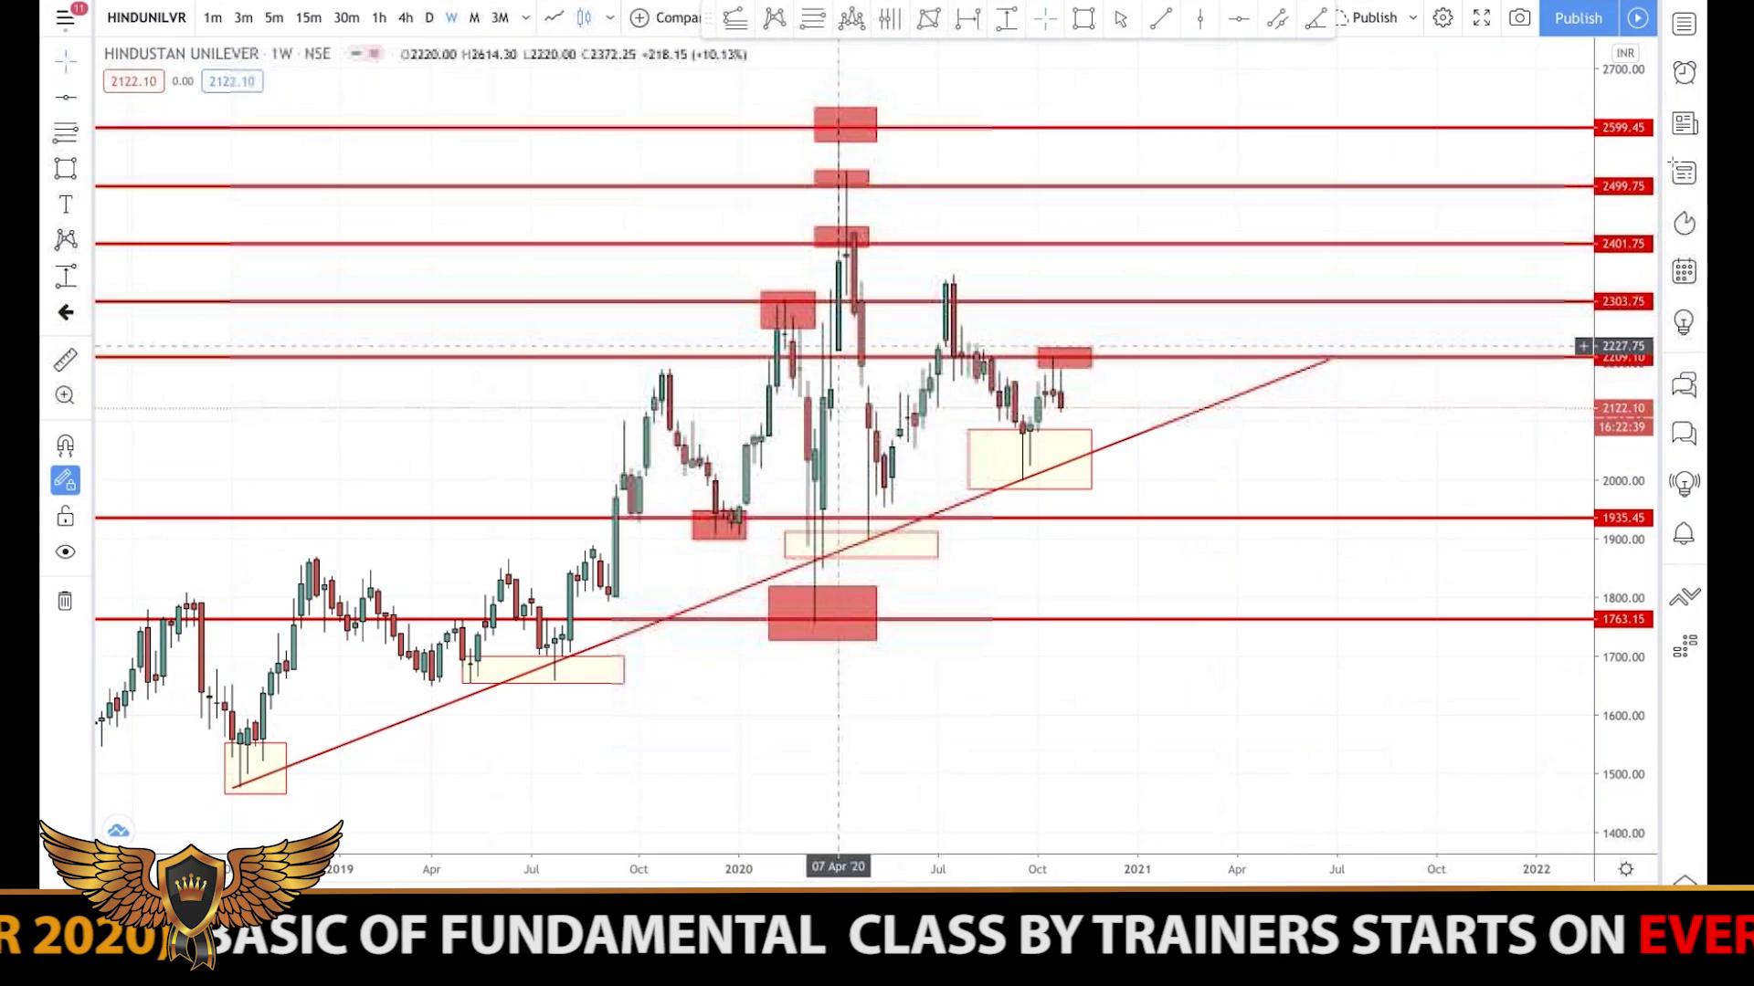
pyautogui.scroll(5, 949, 365)
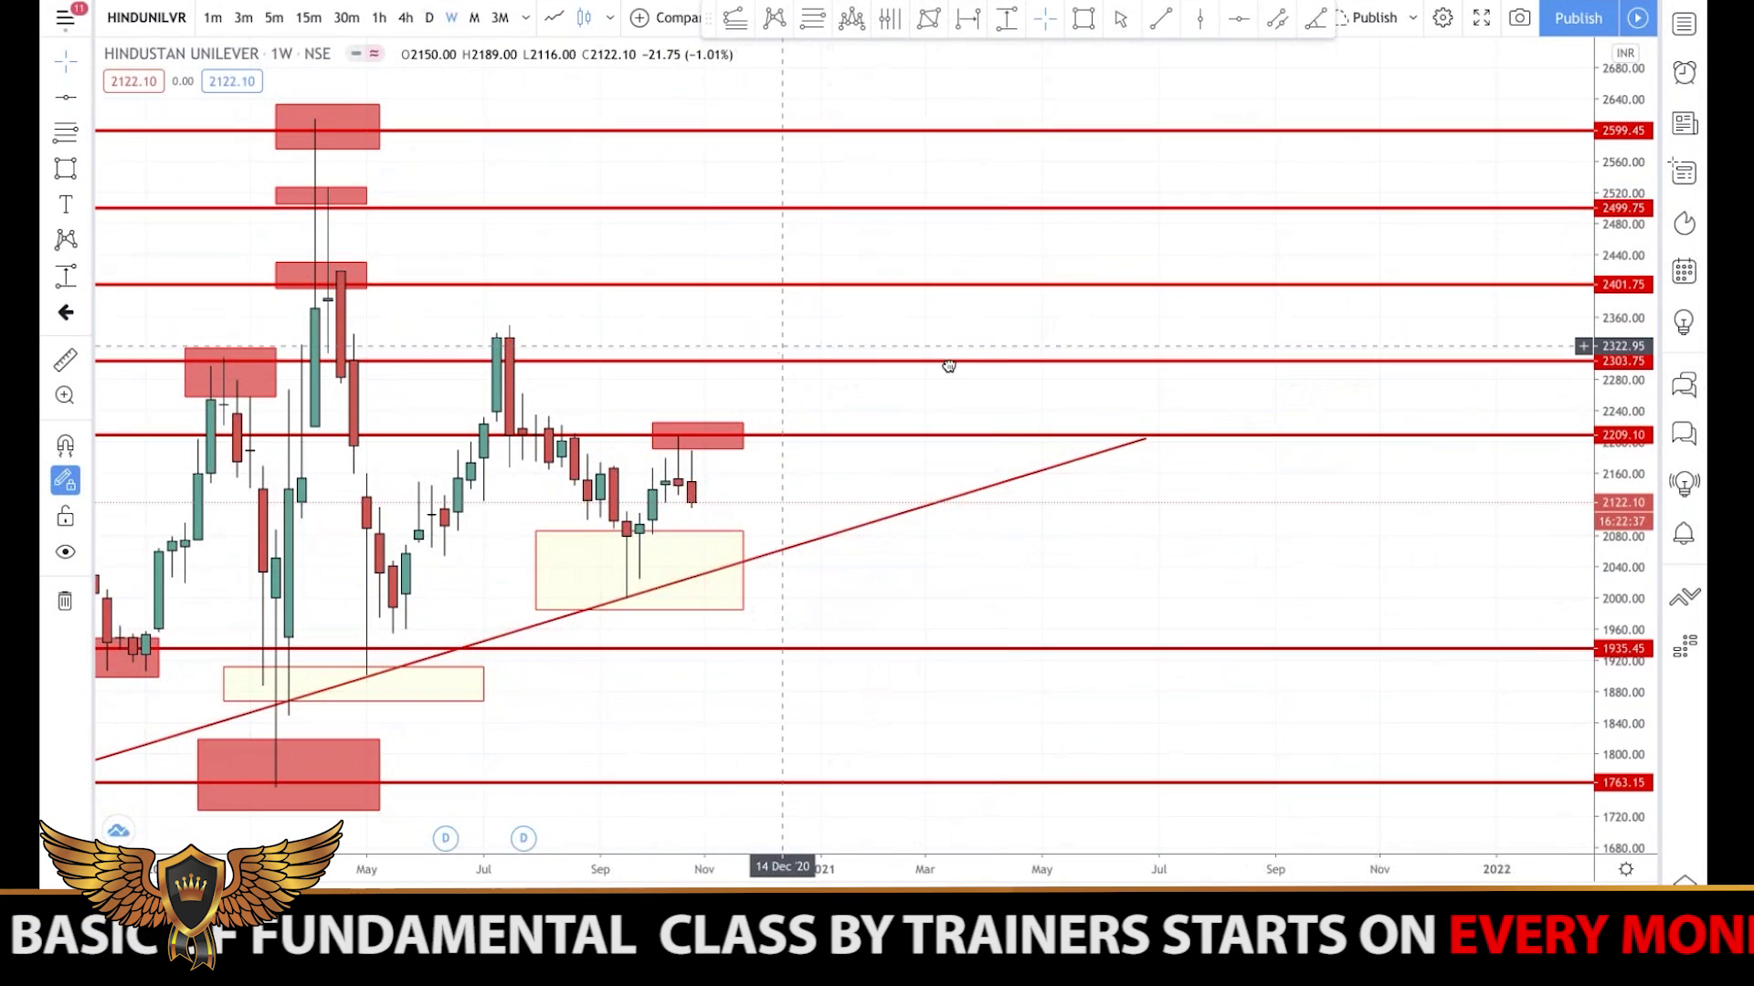
pyautogui.hscroll(-5, 949, 365)
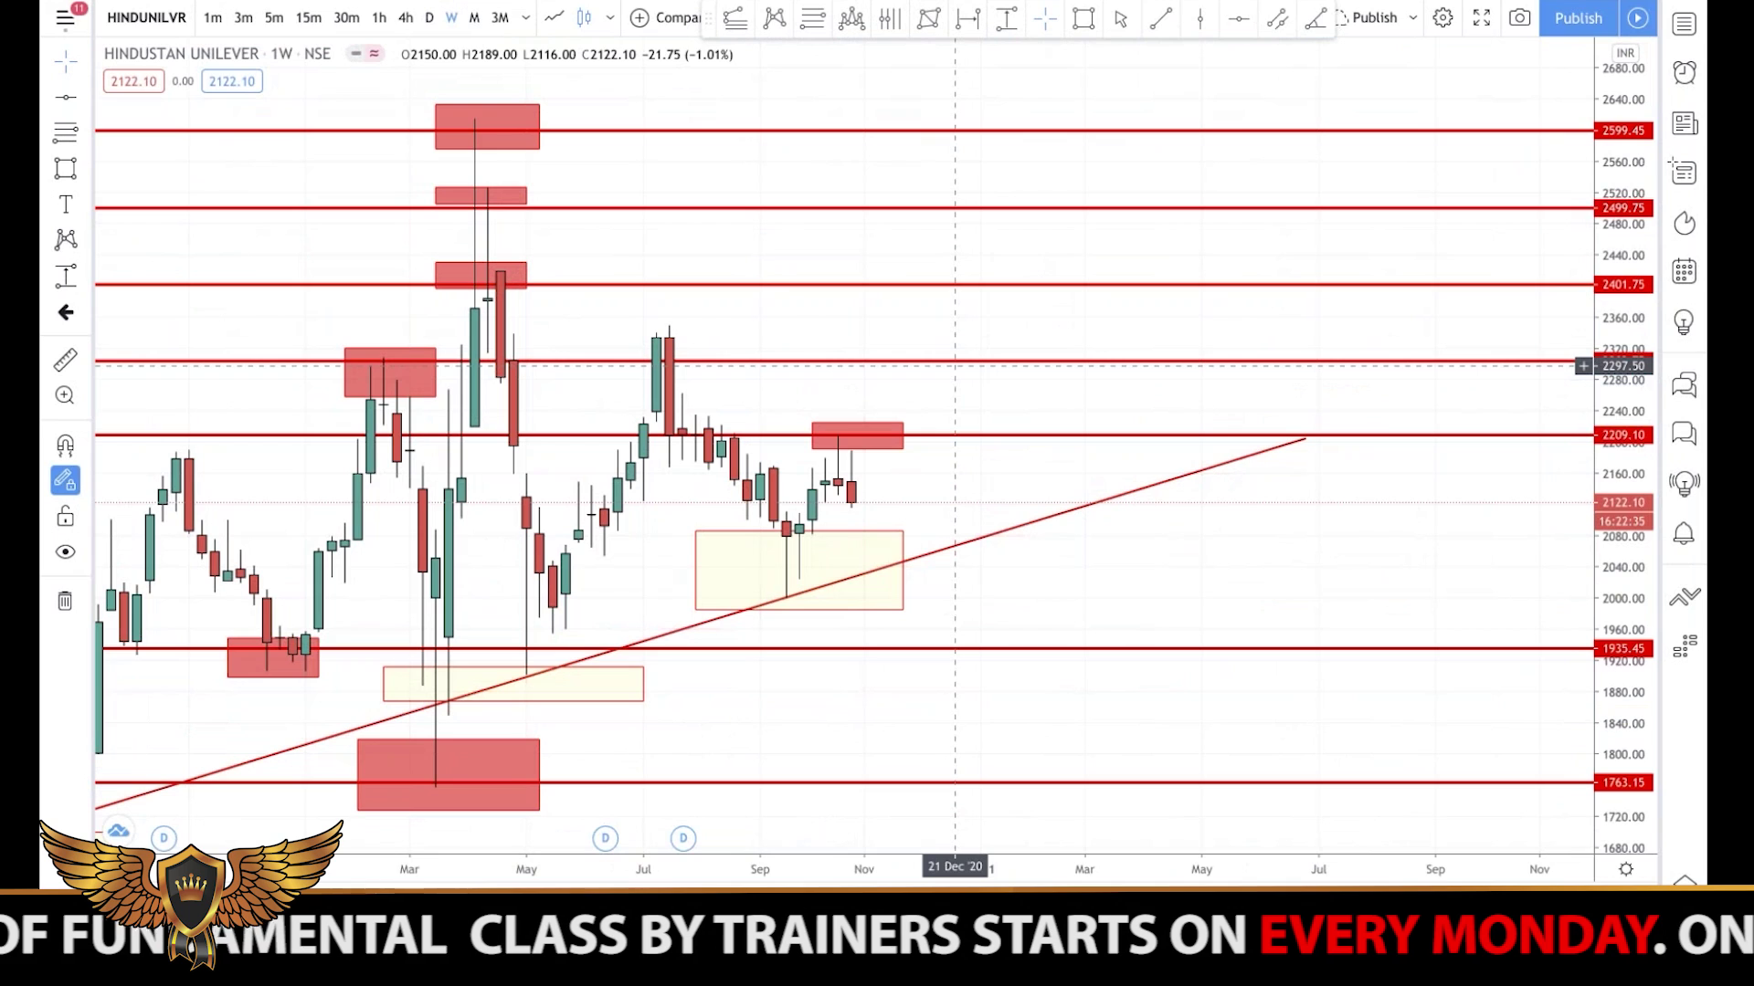